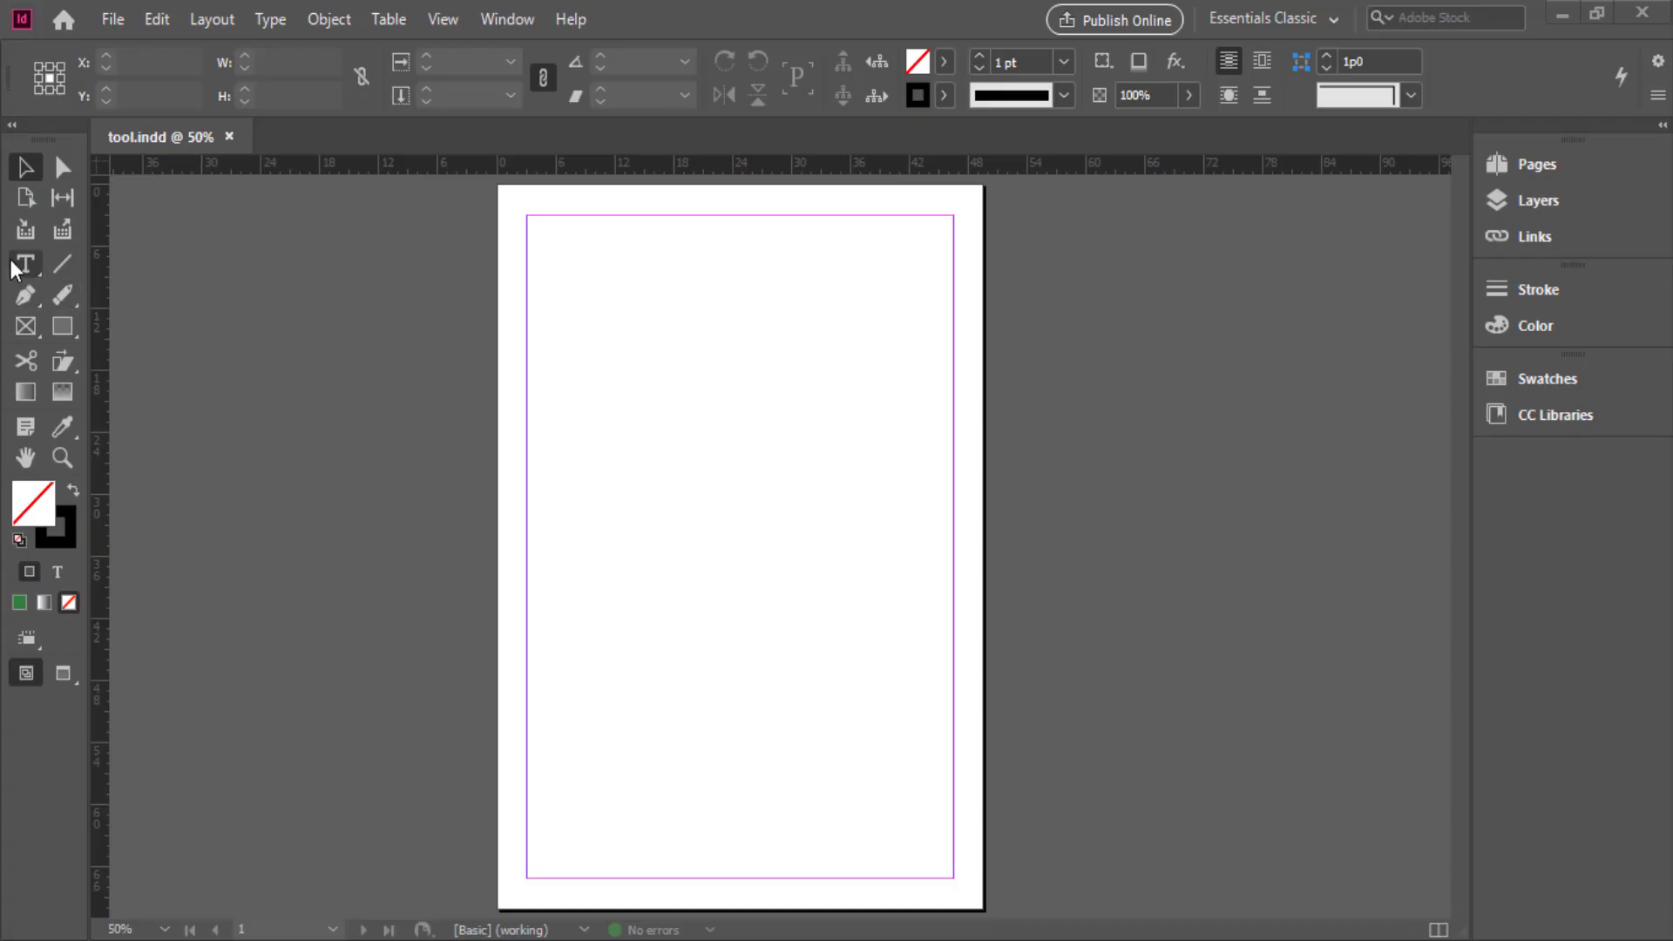
left_click(23, 265)
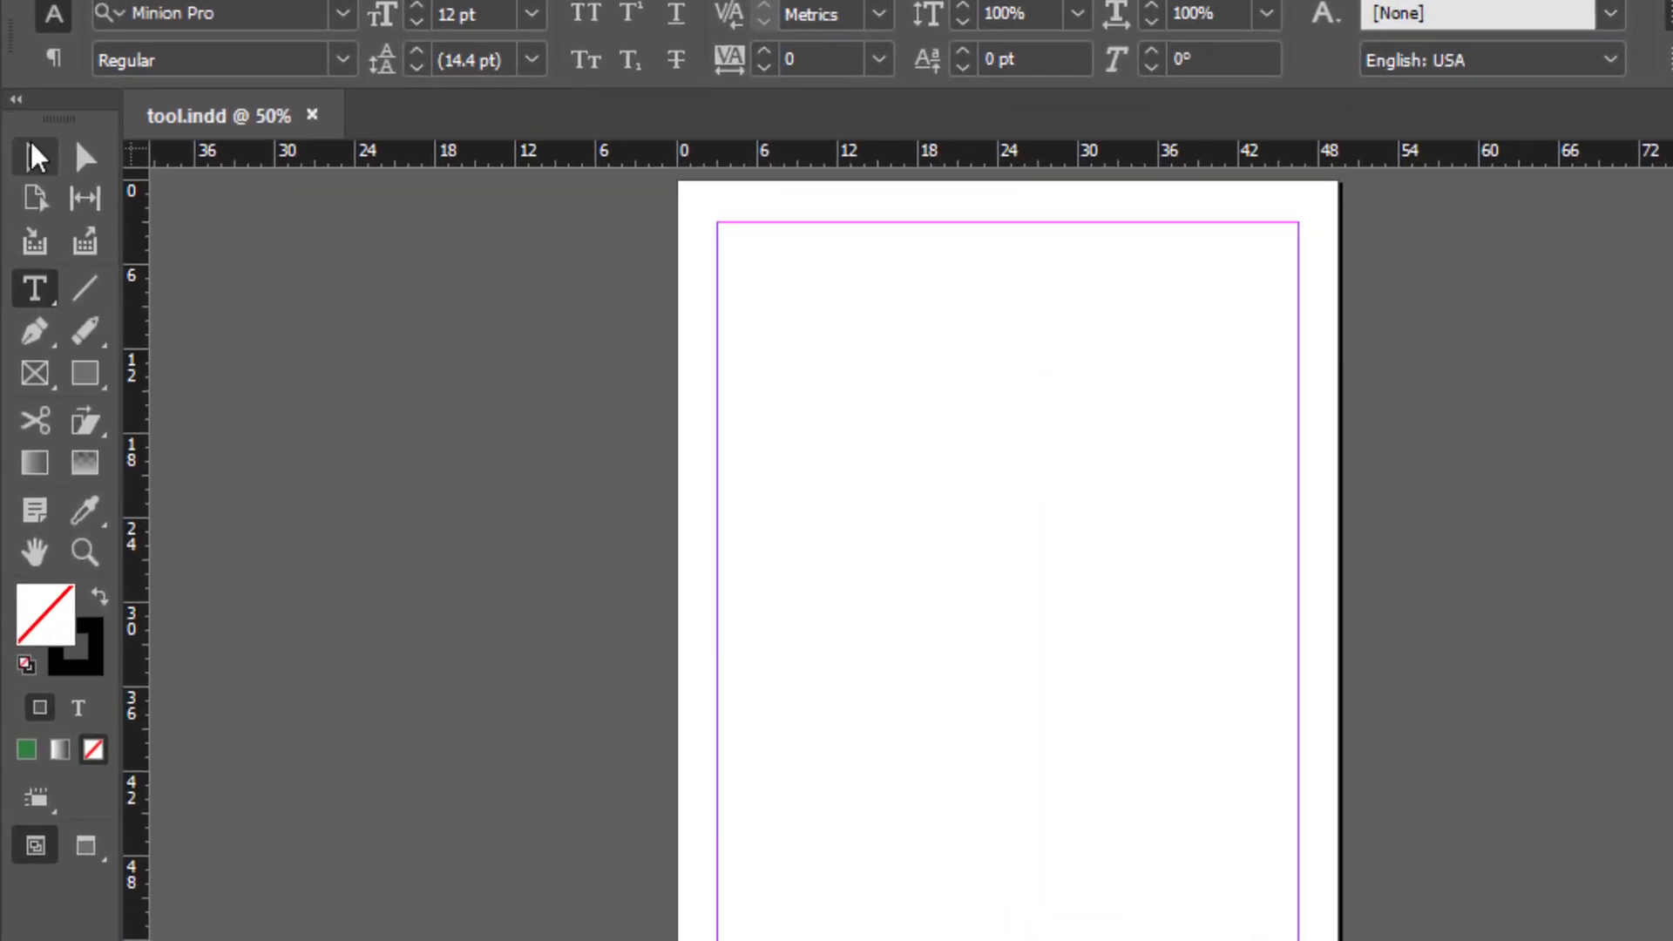
left_click(35, 157)
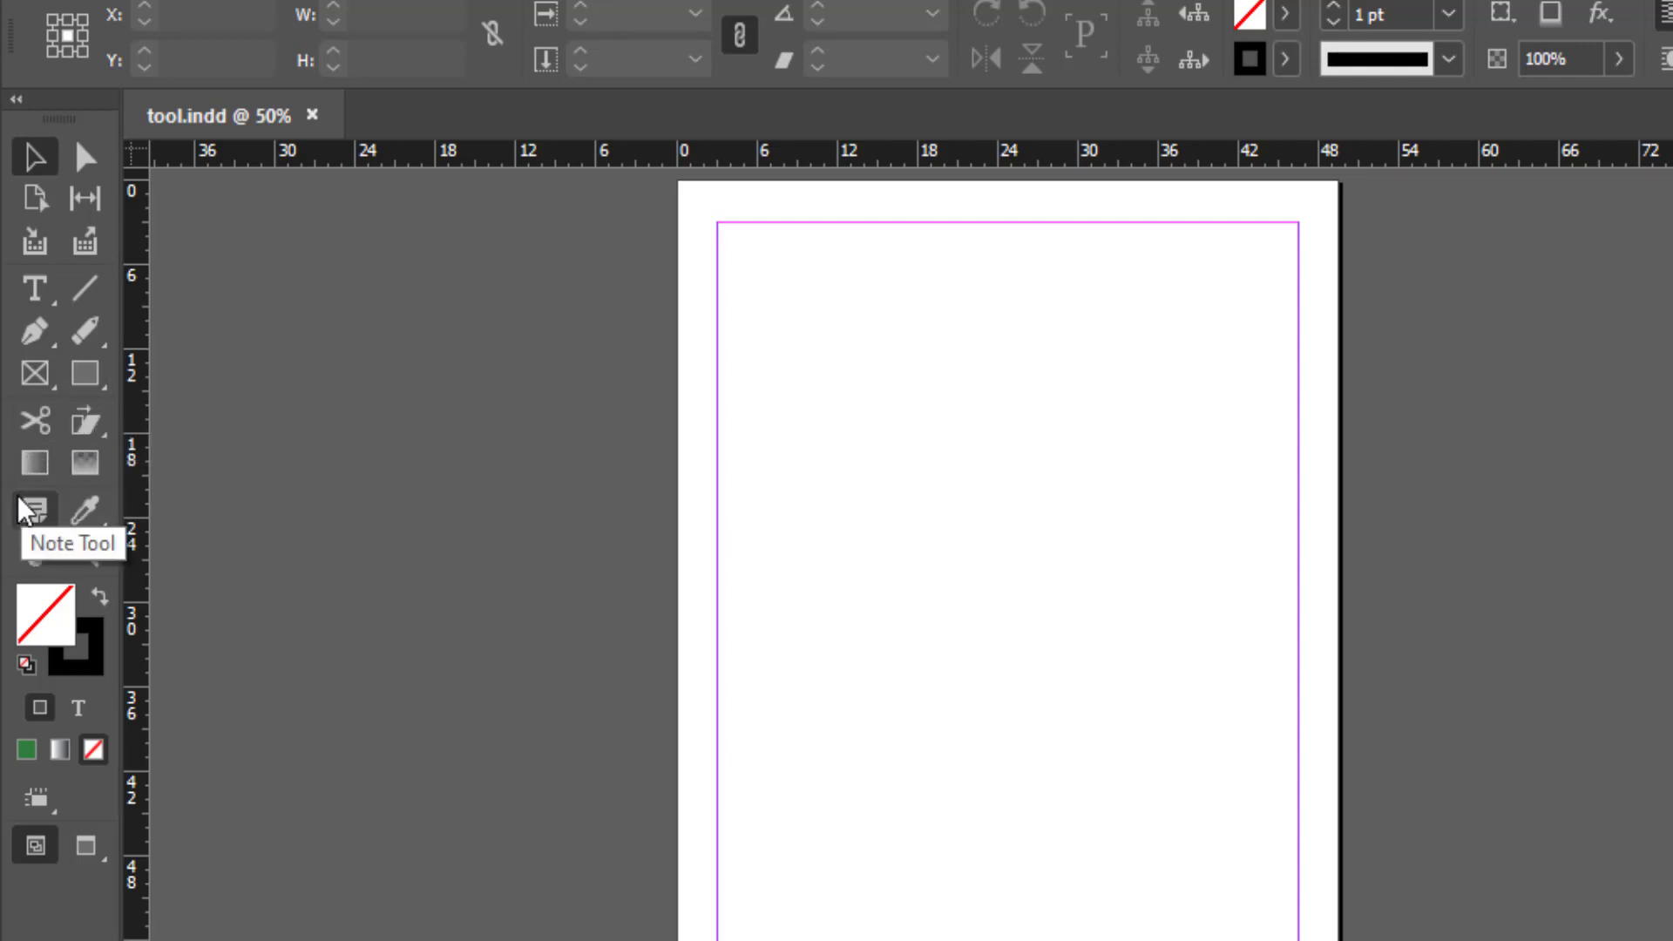
Step: Draw a rectangle about 31p0 wide and 7p8 high near the page's upper edge and fill it with C=0 M=100 Y=0 K=0
left_click(86, 371)
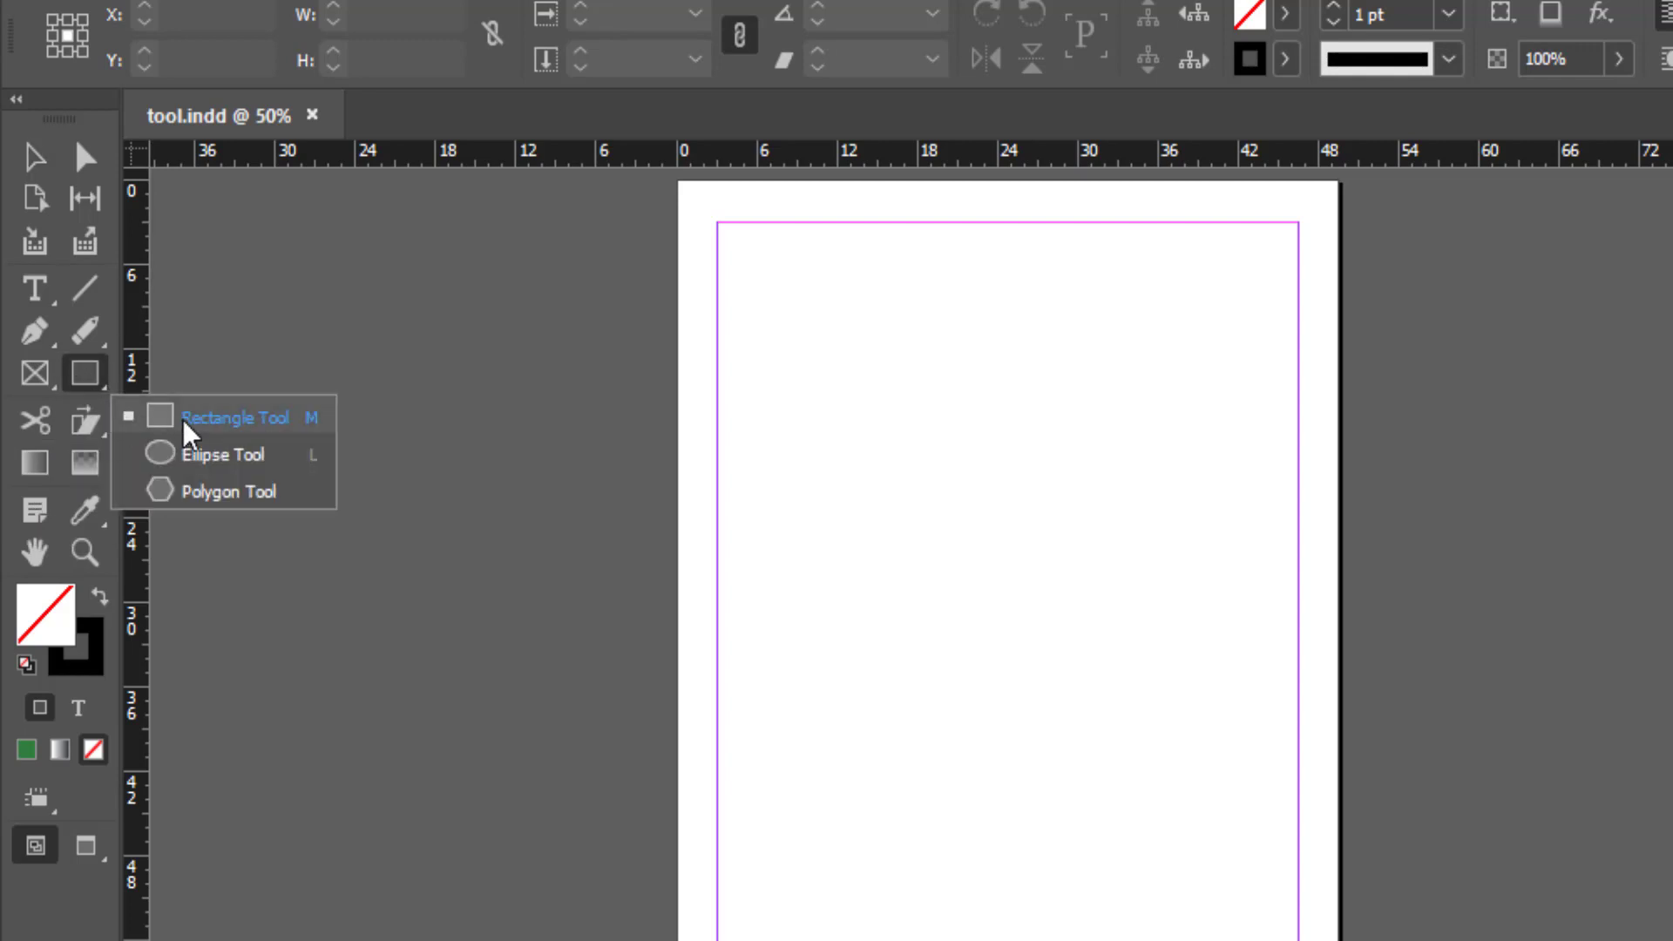
left_click(190, 427)
left_click_drag(749, 318, 1160, 414)
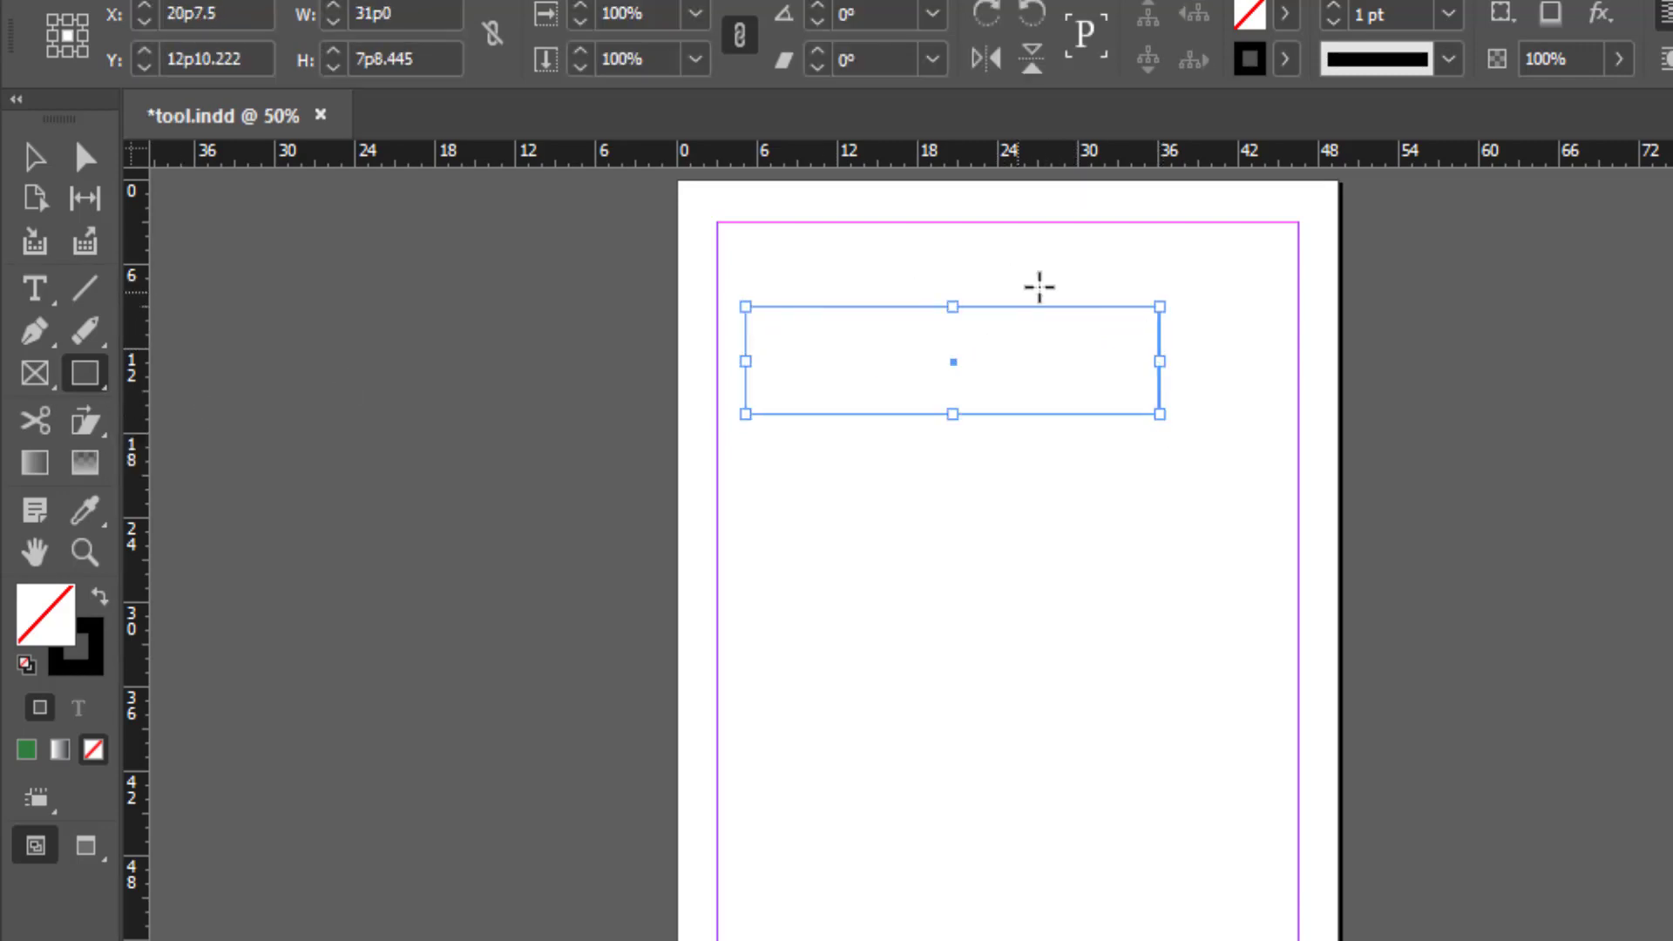
left_click(1287, 16)
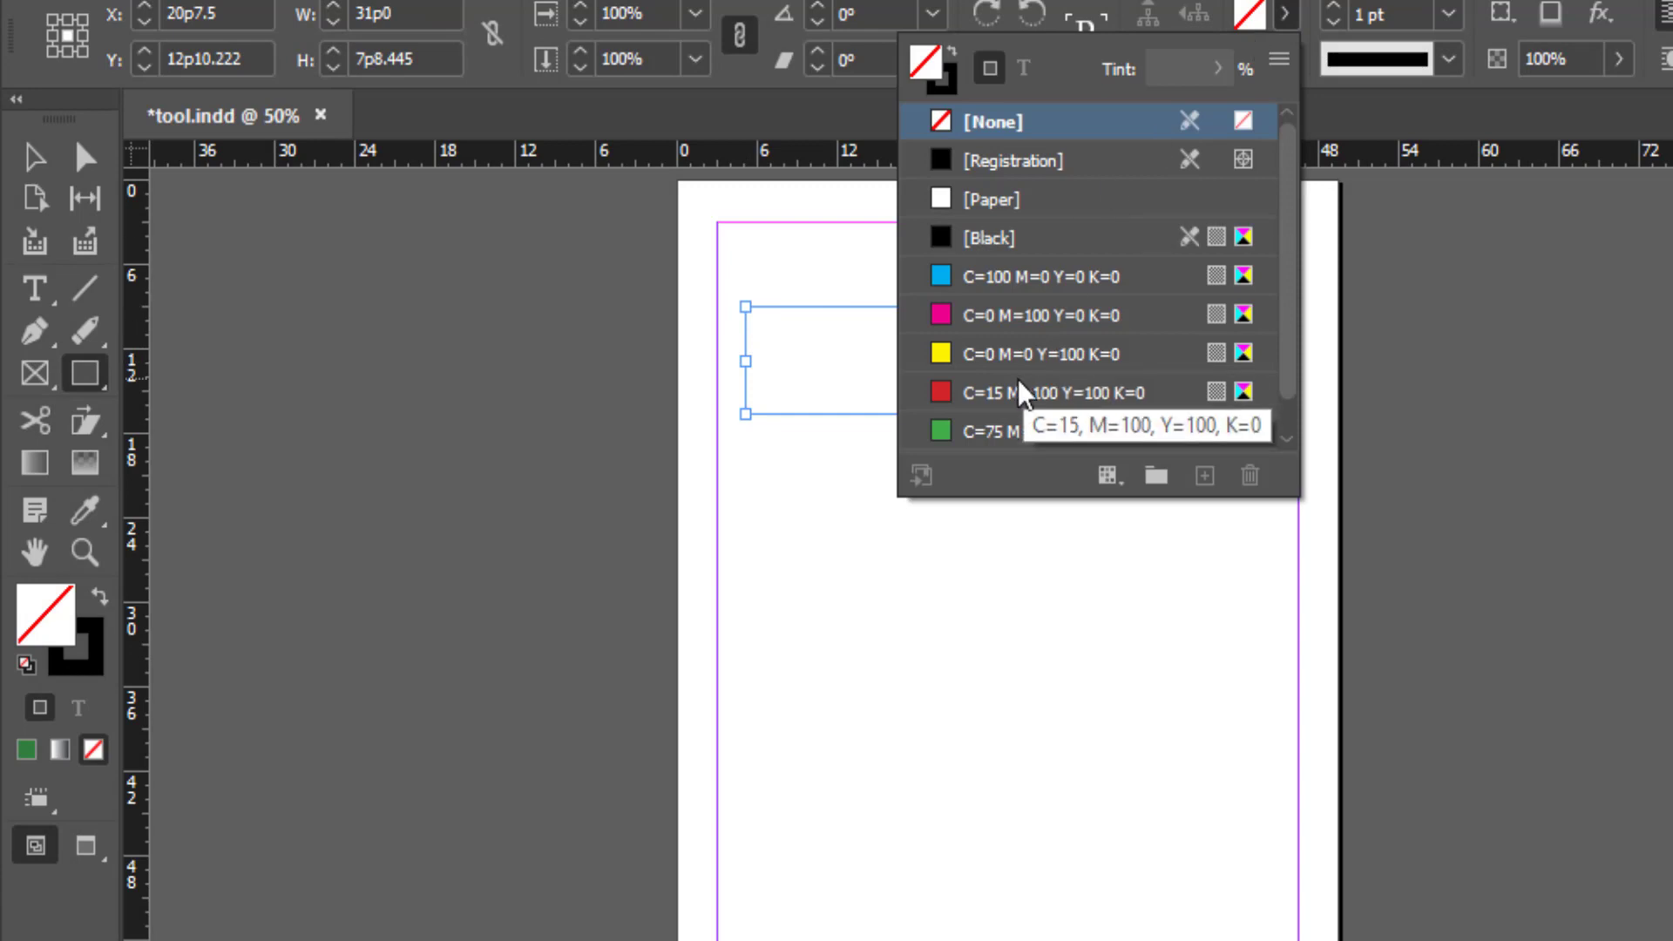
left_click(937, 322)
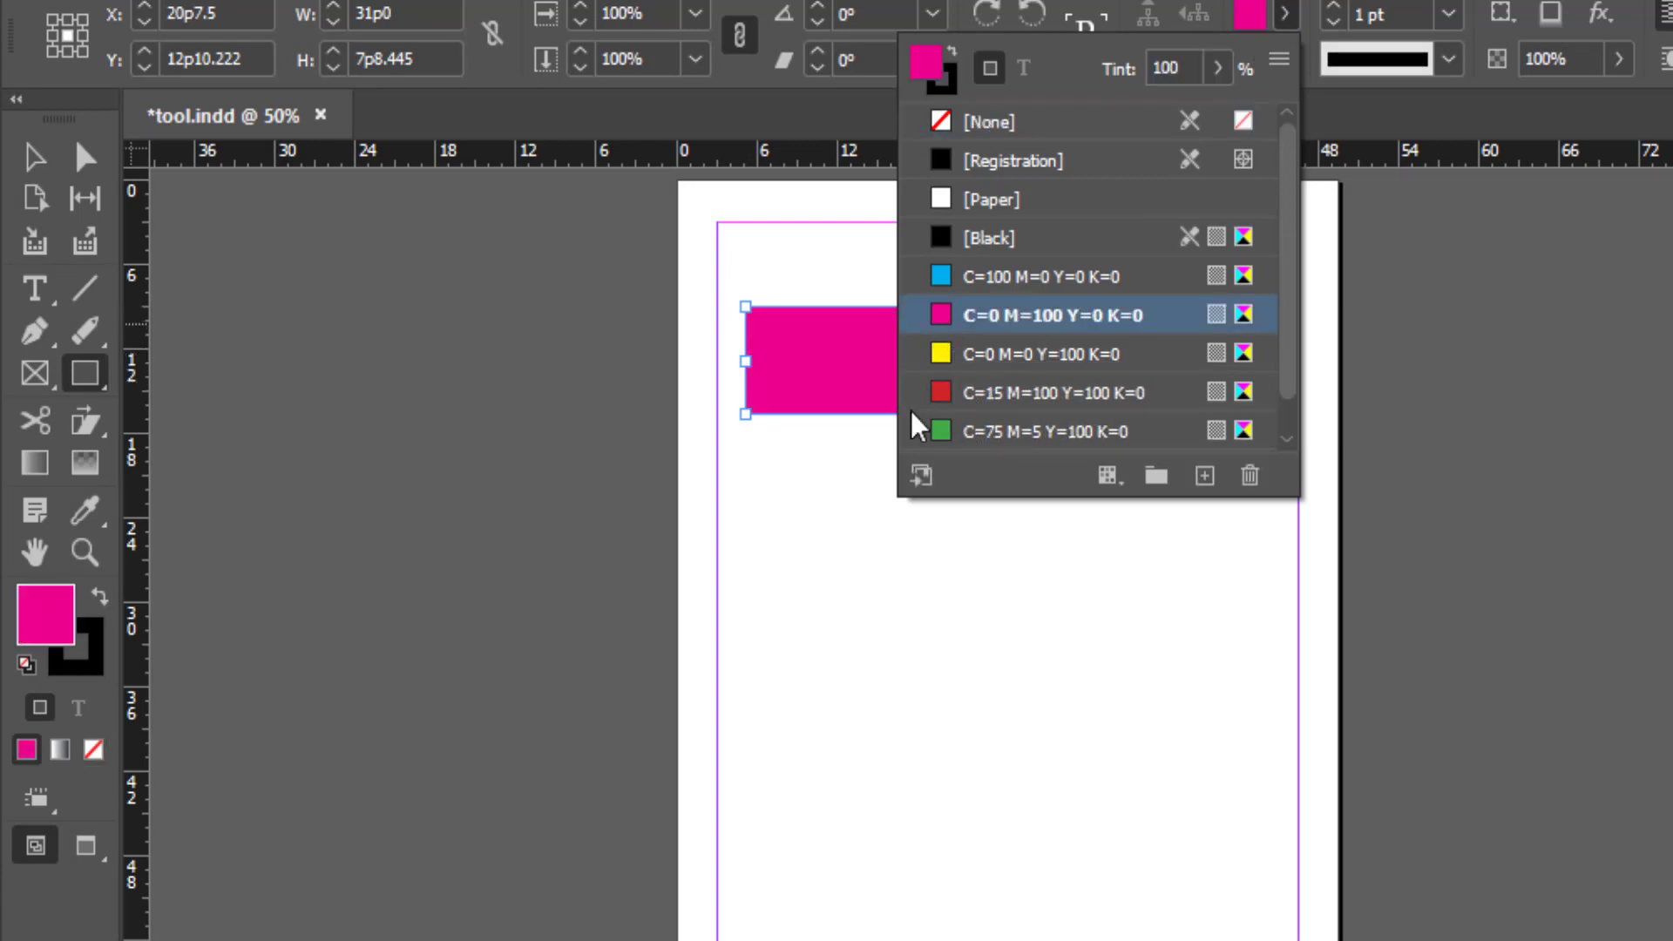
left_click(50, 162)
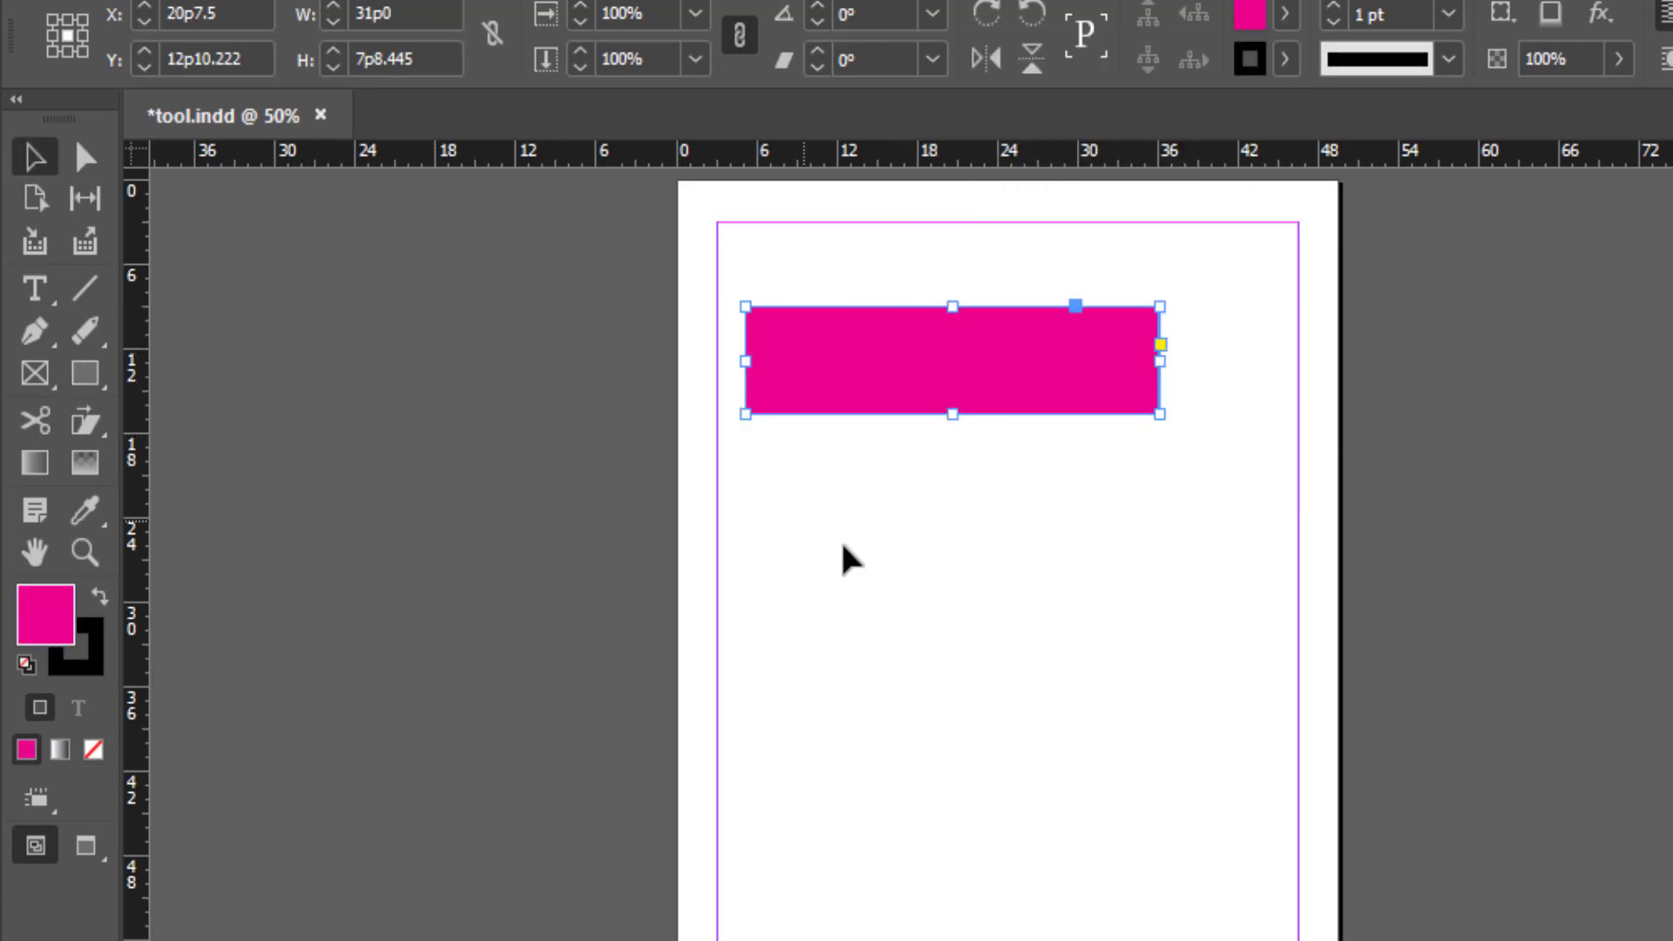
left_click(843, 556)
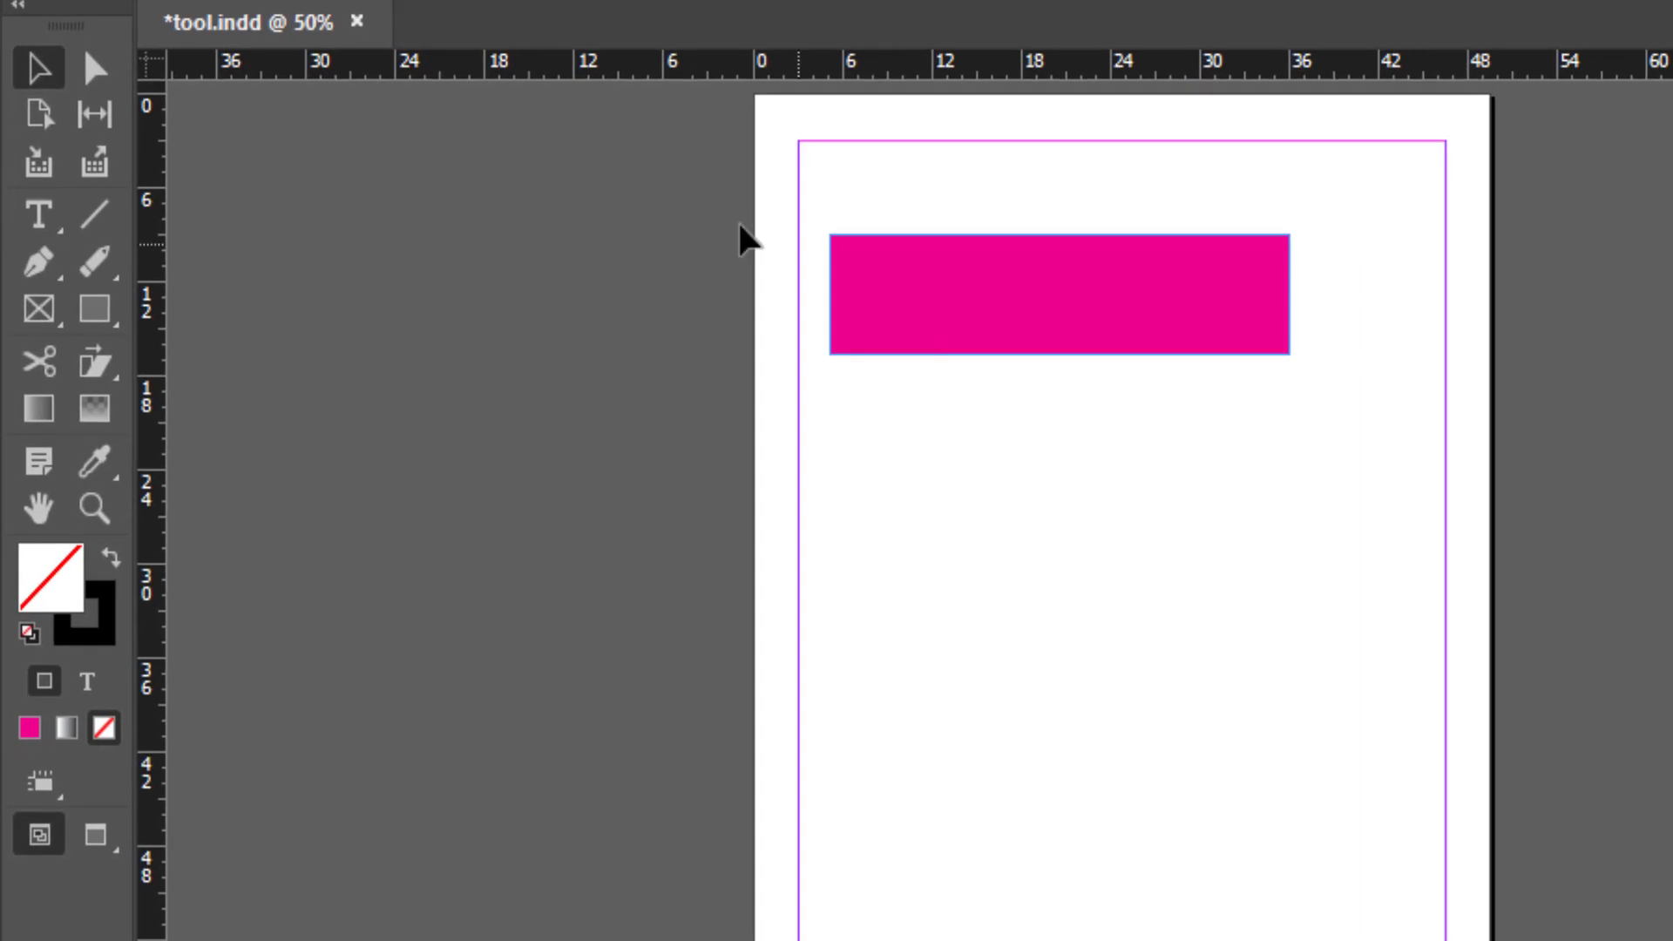
Step: Apply a linear white-to-black gradient fill to the magenta rectangle
left_click(938, 286)
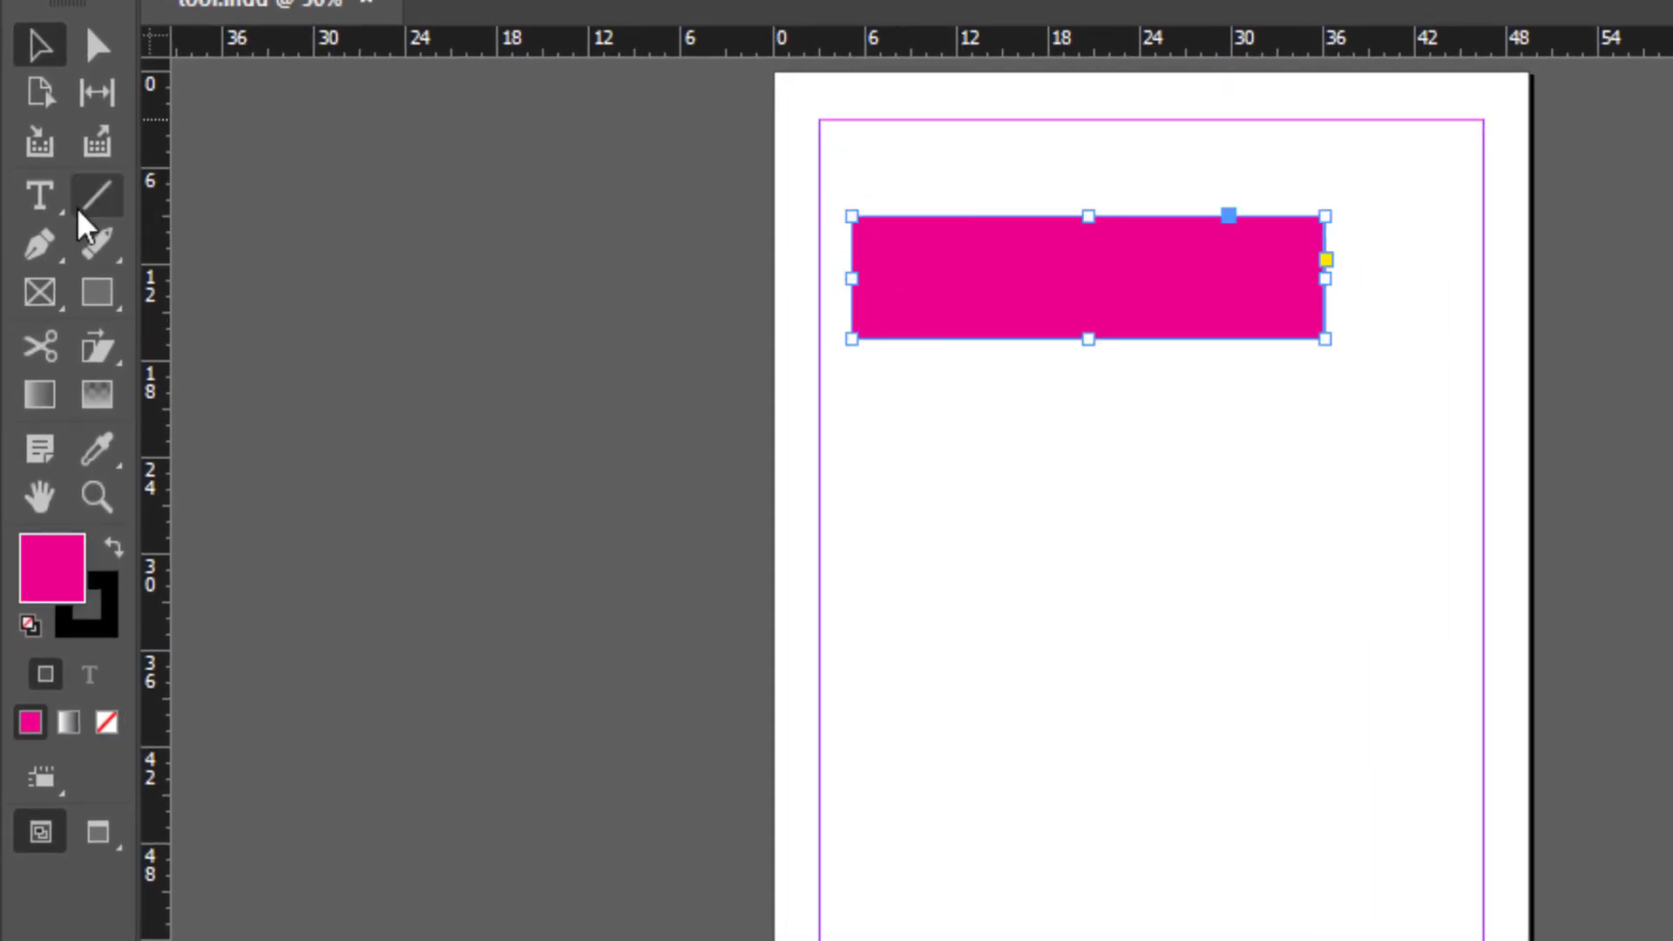
left_click(36, 397)
double_click(33, 397)
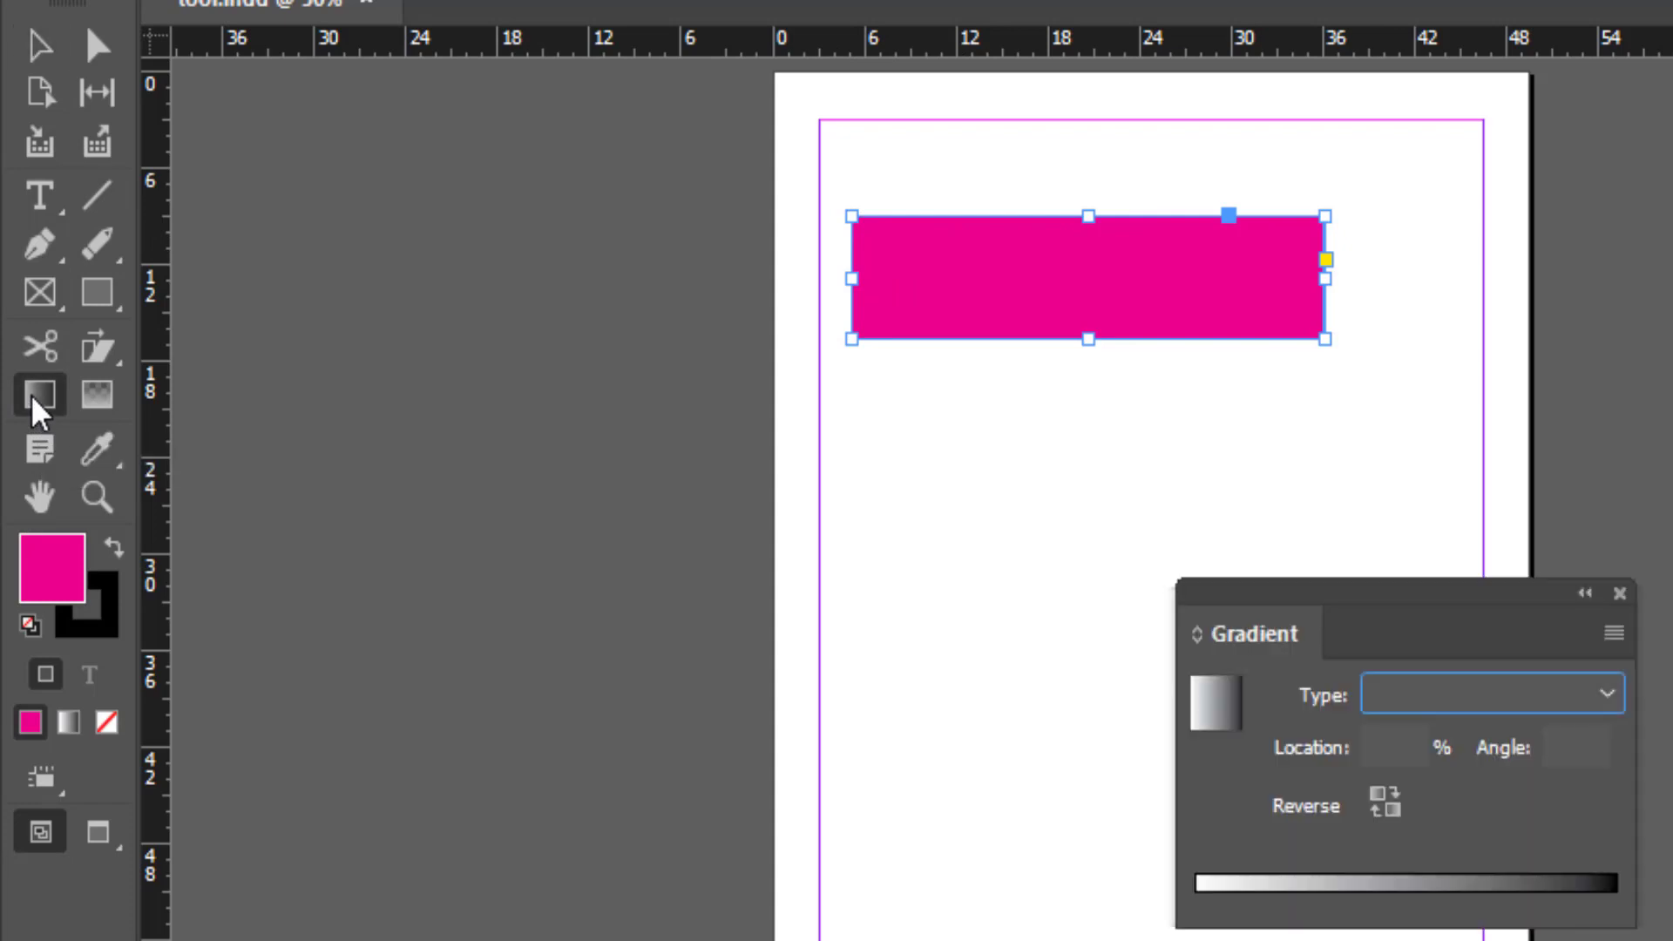
left_click_drag(1457, 629, 1332, 473)
left_click(1356, 724)
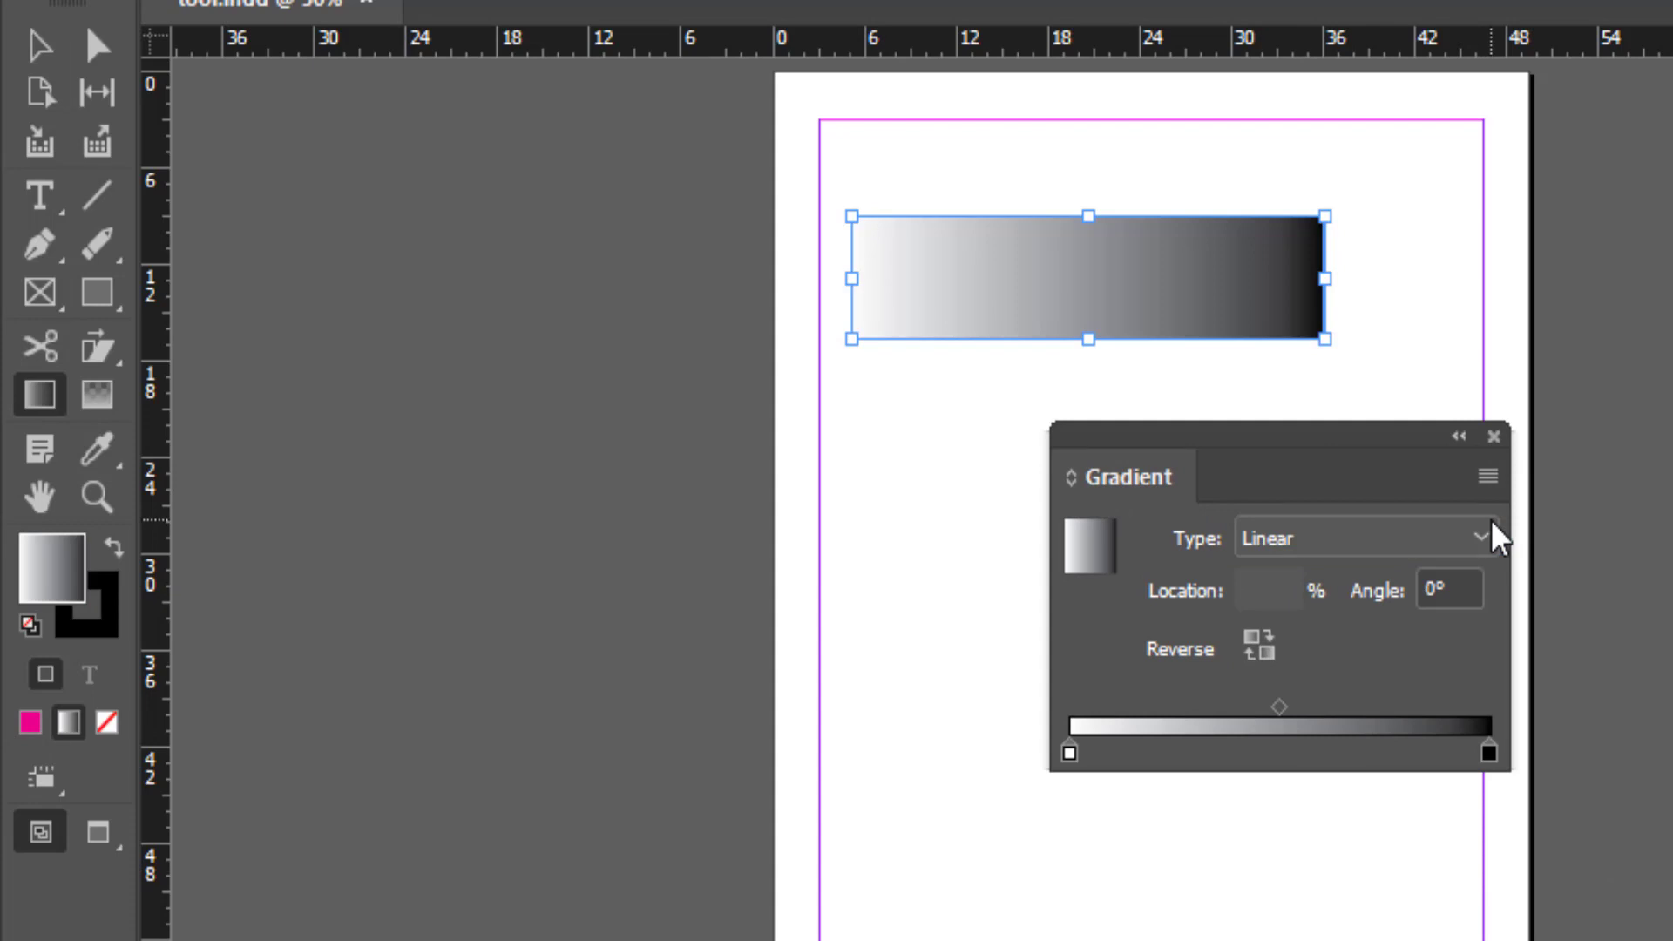
Step: Try the Radial gradient type on the rectangle and return it to Linear
left_click(1481, 538)
left_click(1378, 627)
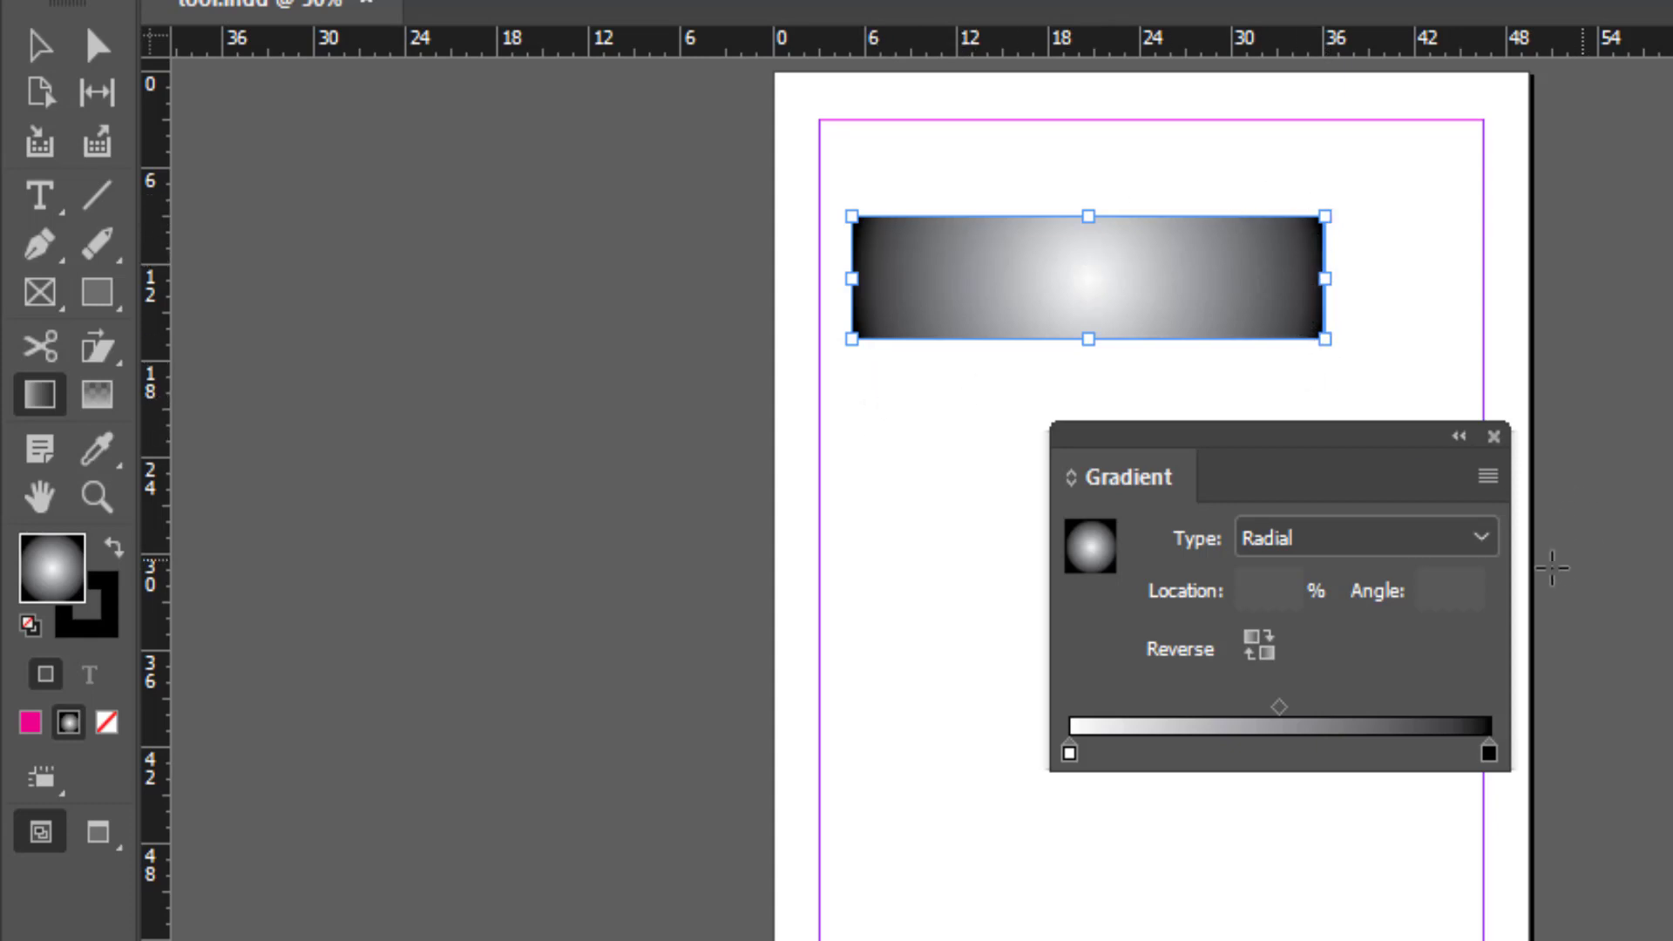
left_click(1481, 540)
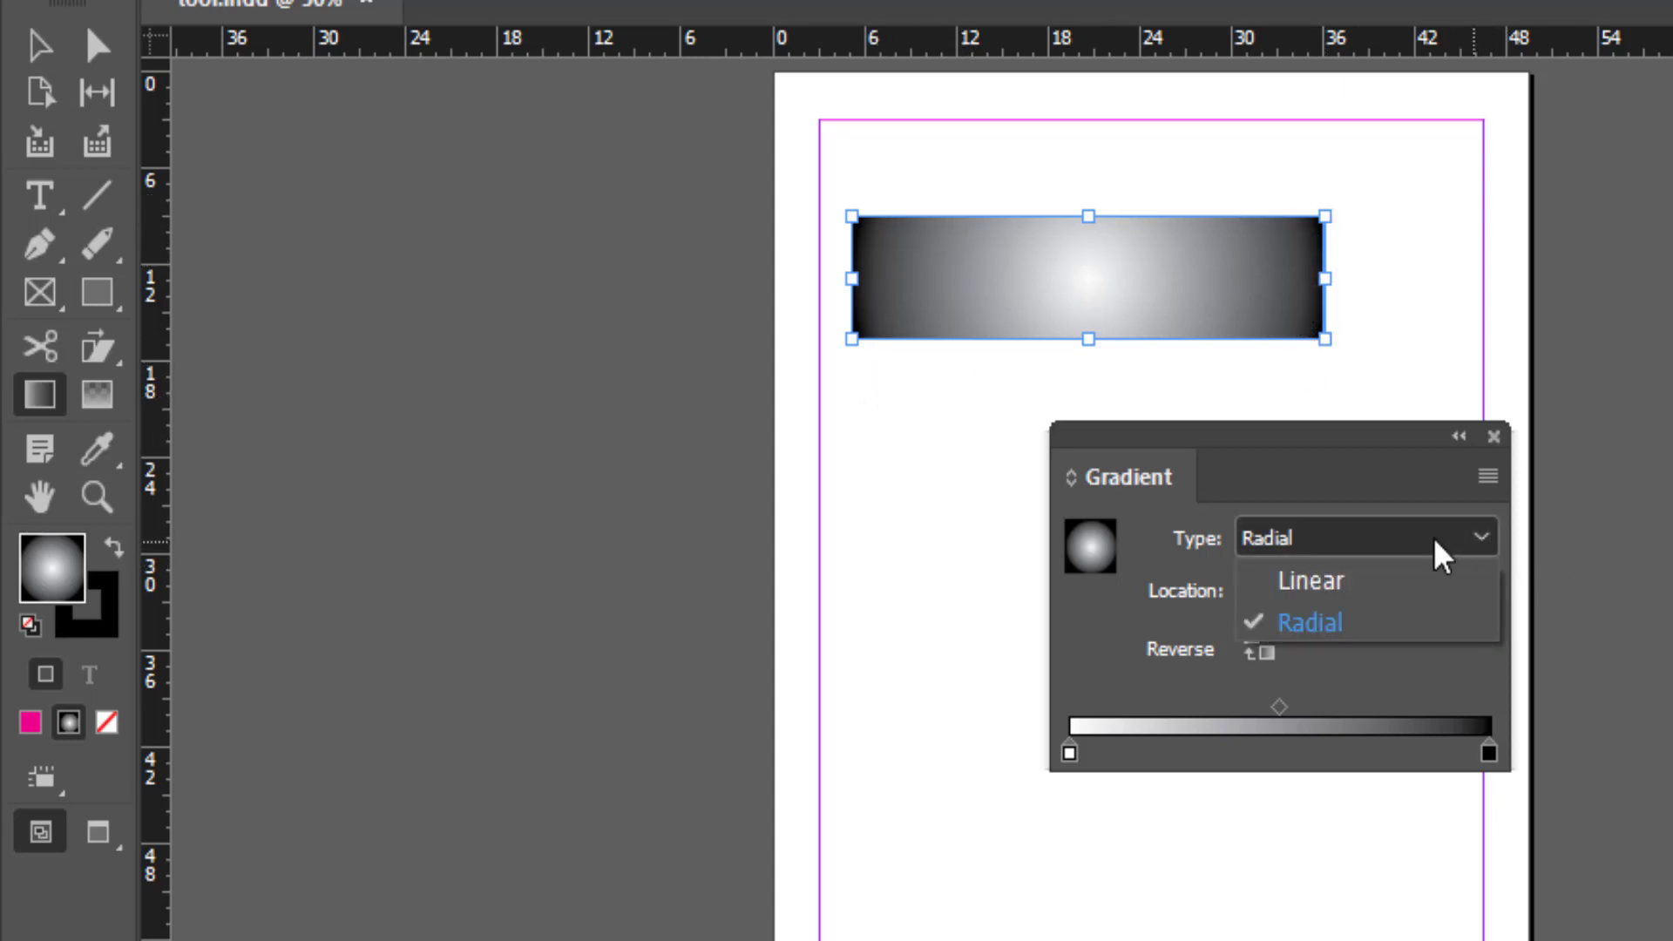
left_click(1377, 582)
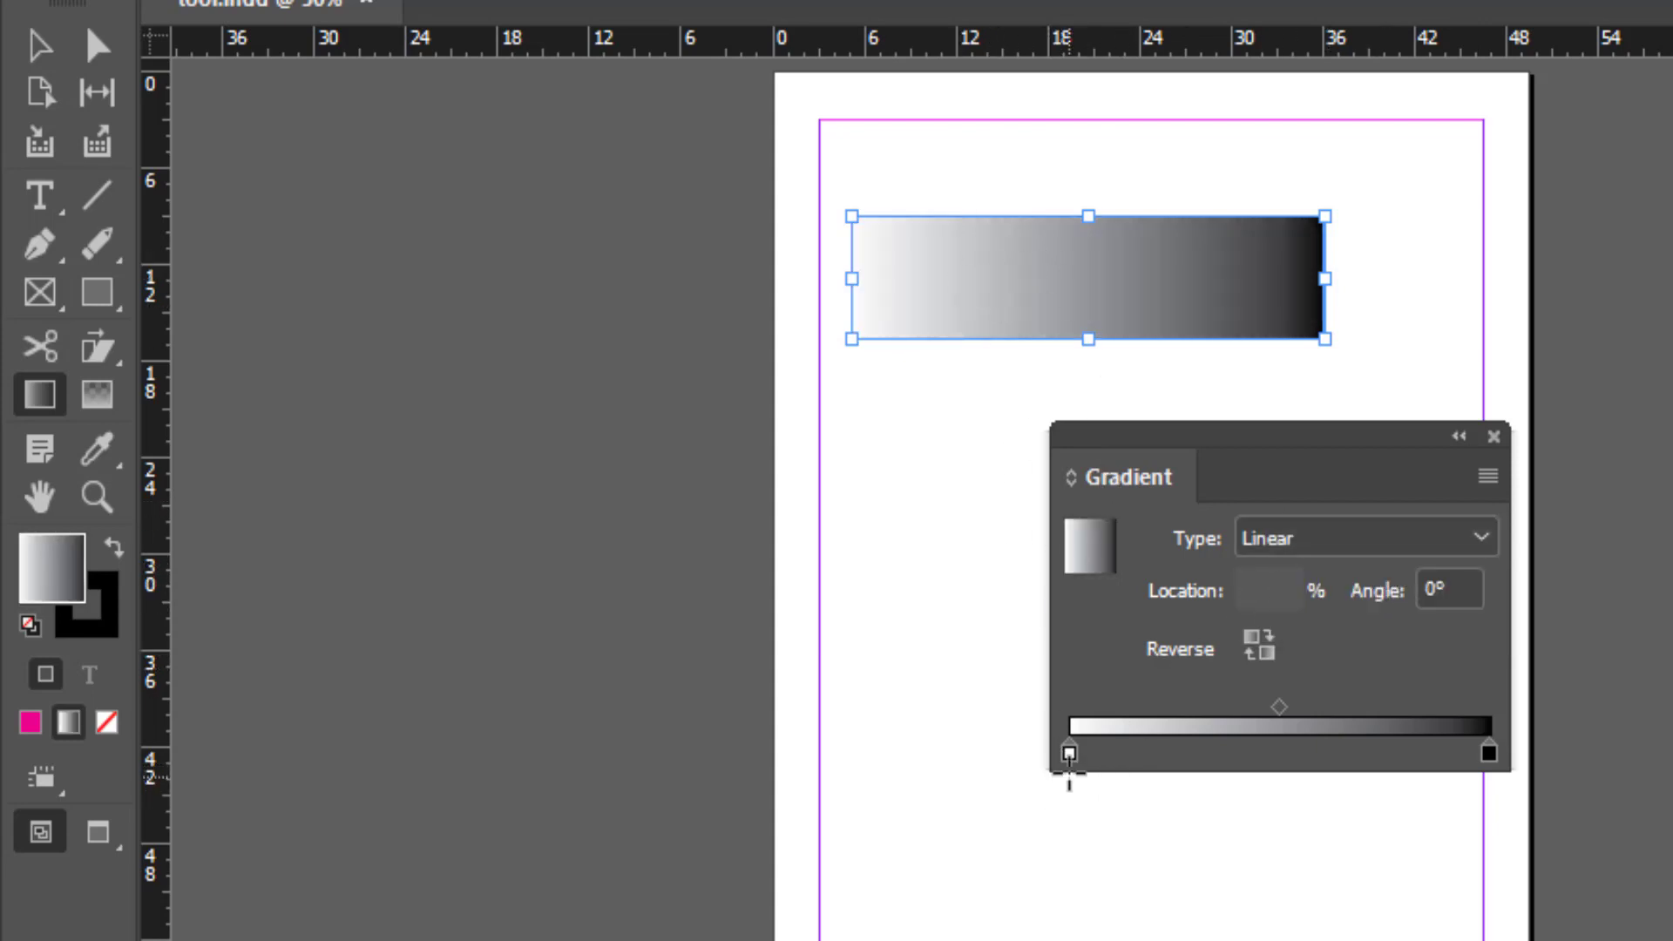
Step: Recolor the gradient's white starting stop to pink
left_click(1071, 755)
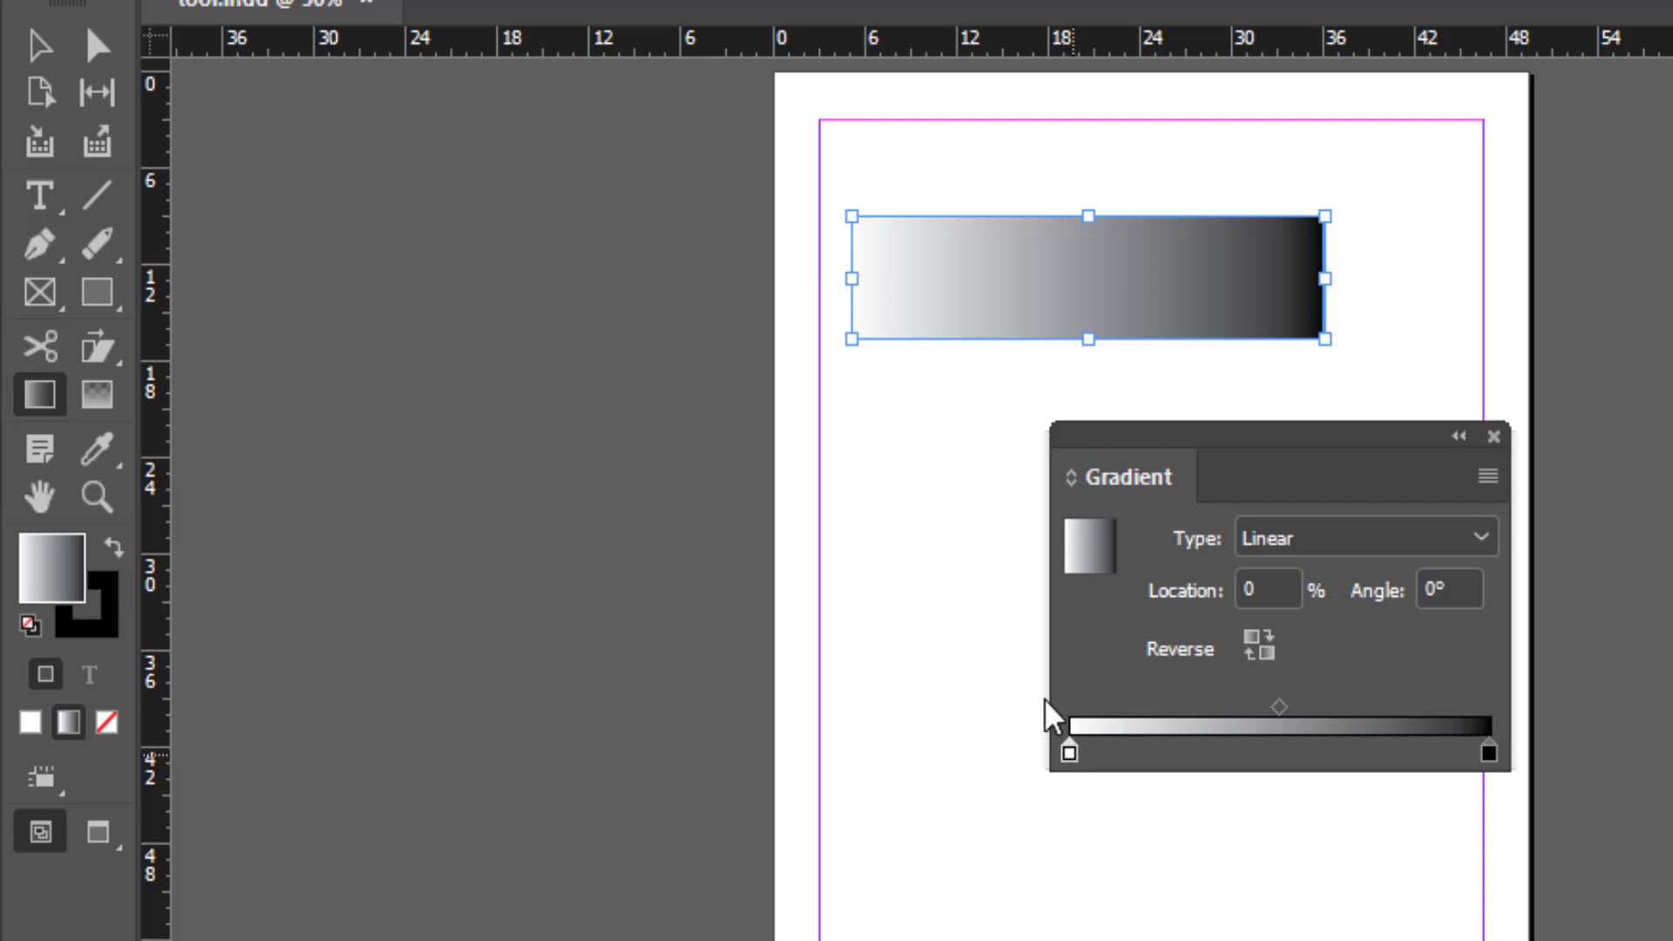
double_click(66, 588)
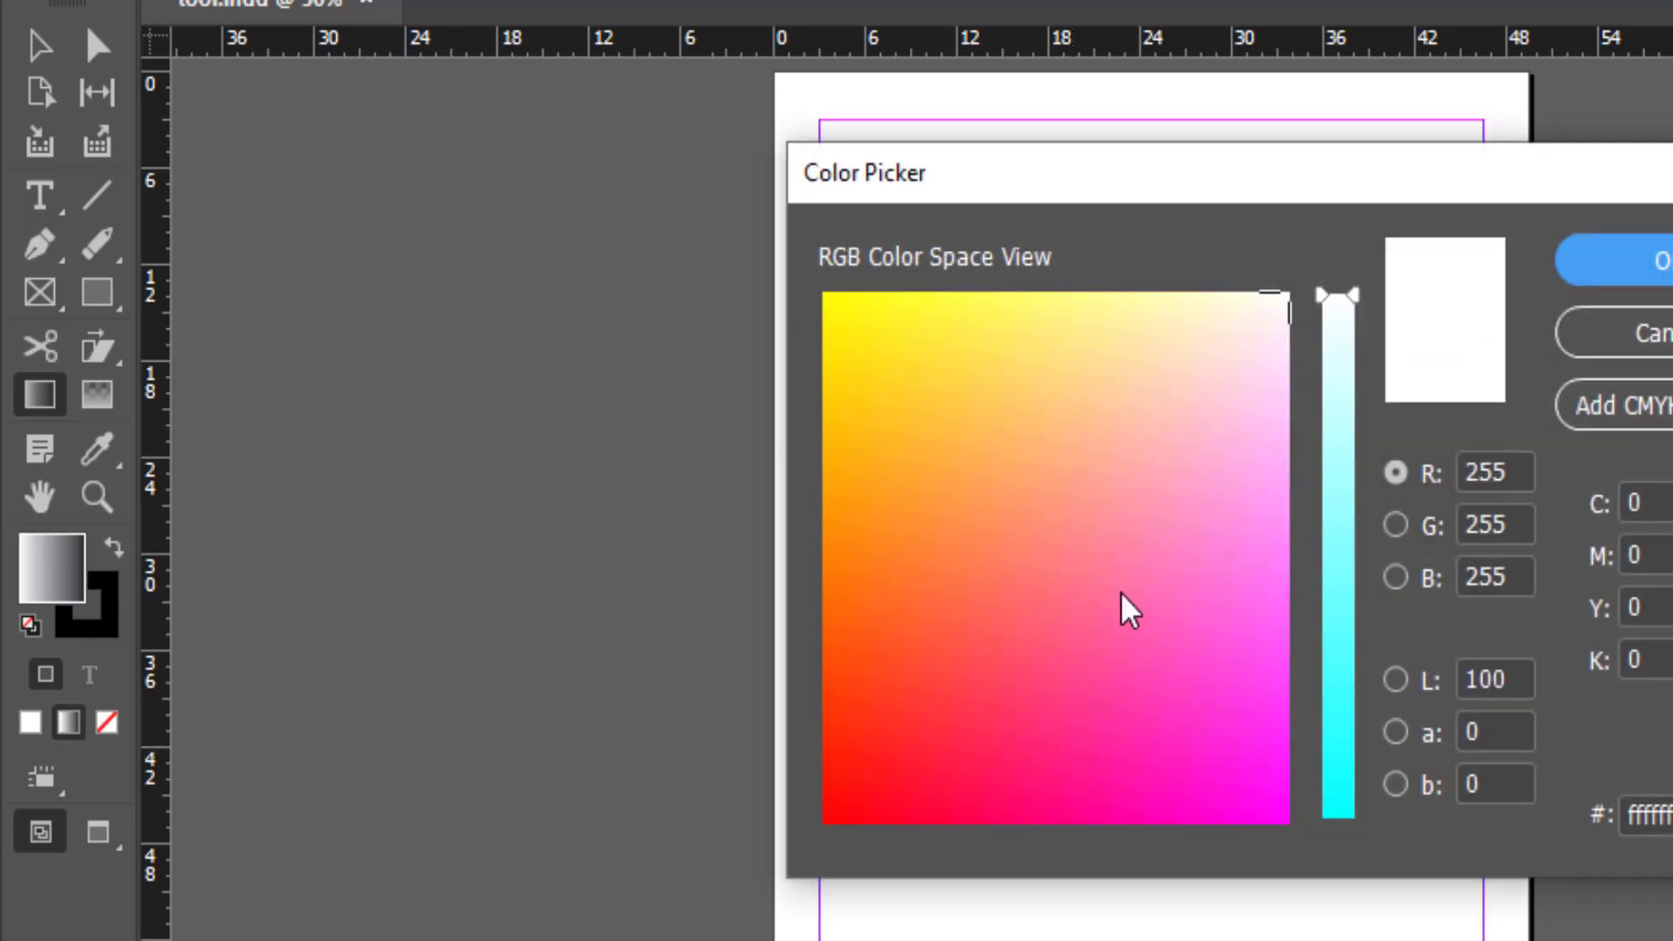
left_click(1174, 639)
left_click(1634, 261)
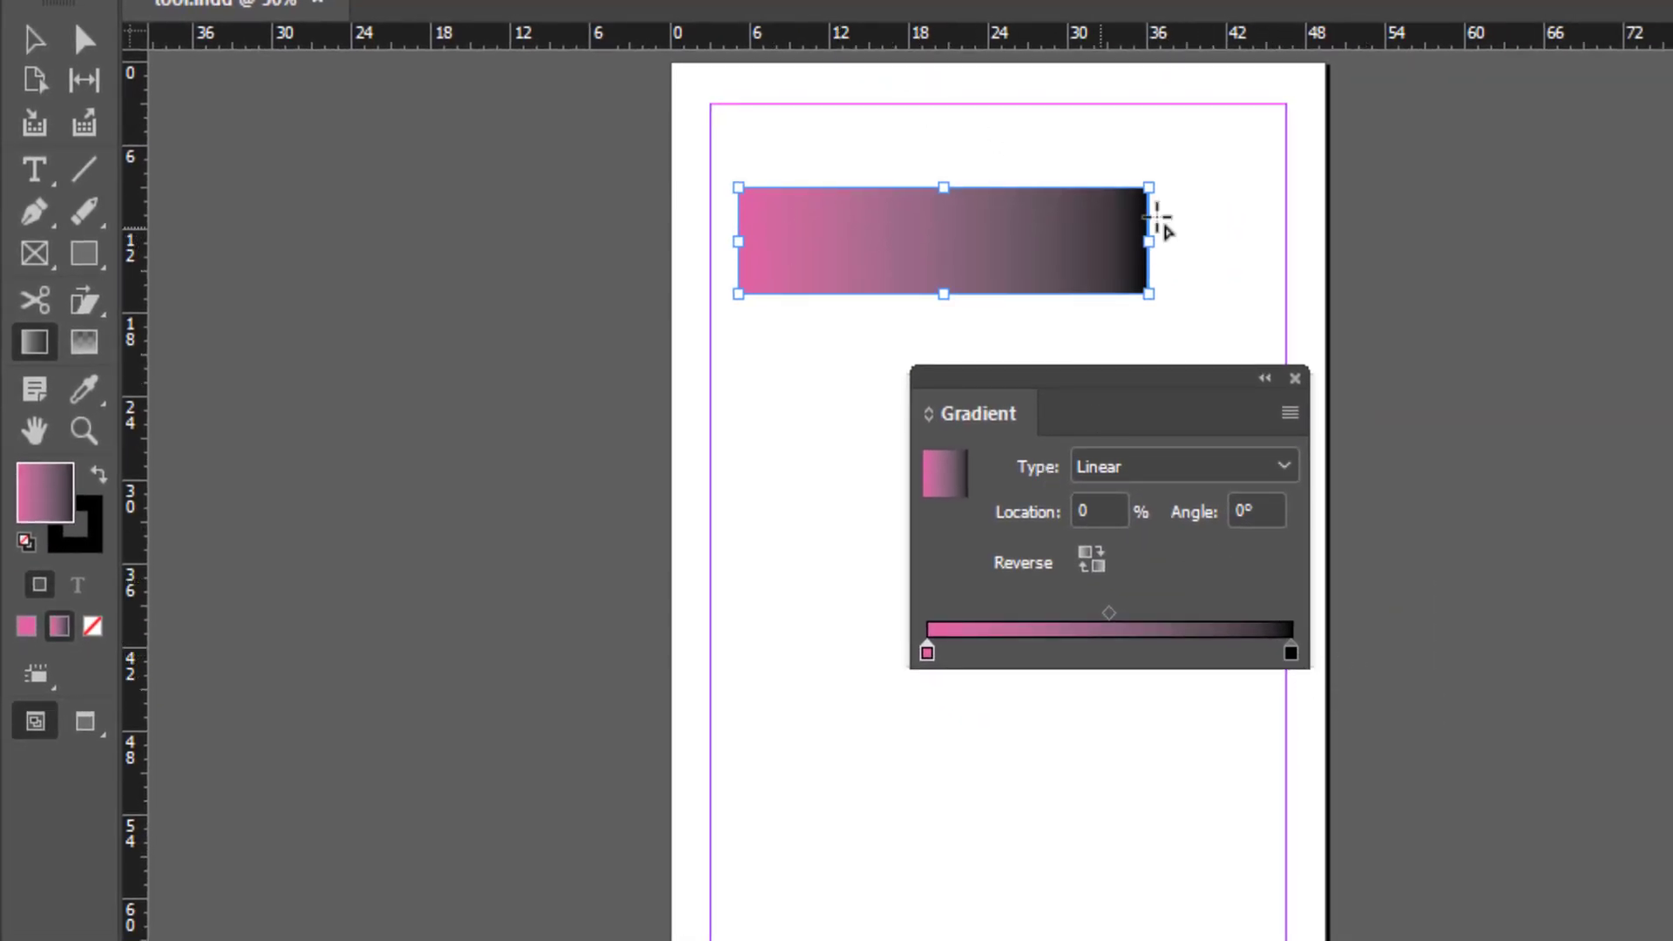
Step: Recolor the gradient's black ending stop to bright green, R 35, G 241, B 22
left_click(1292, 654)
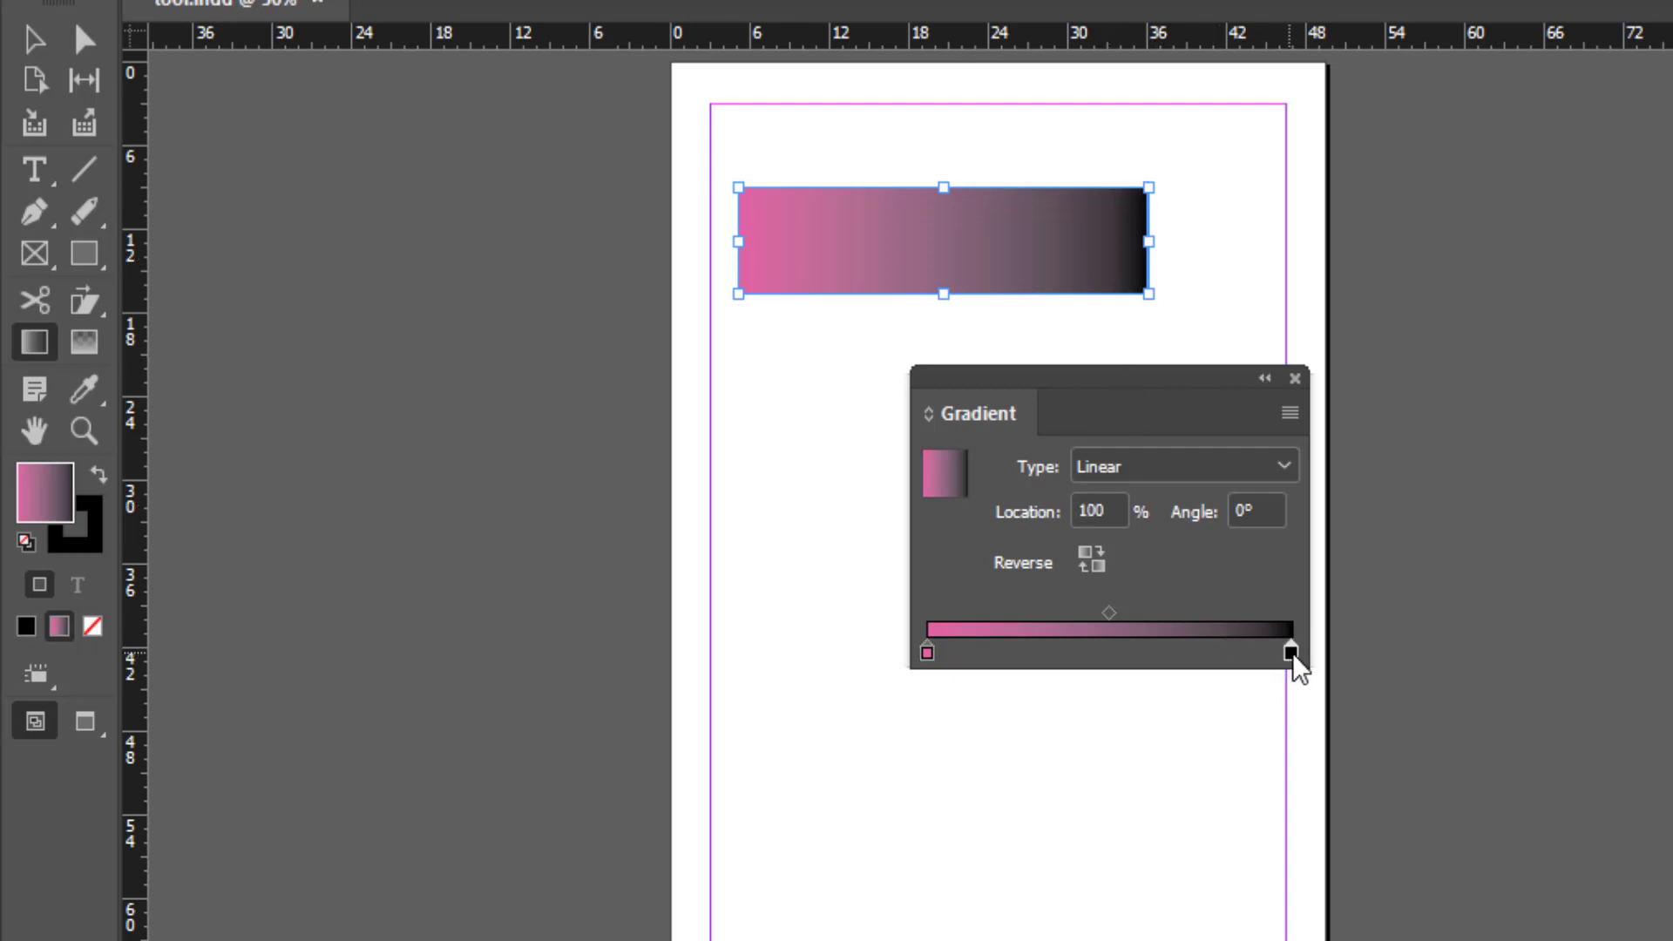
double_click(57, 504)
left_click(747, 277)
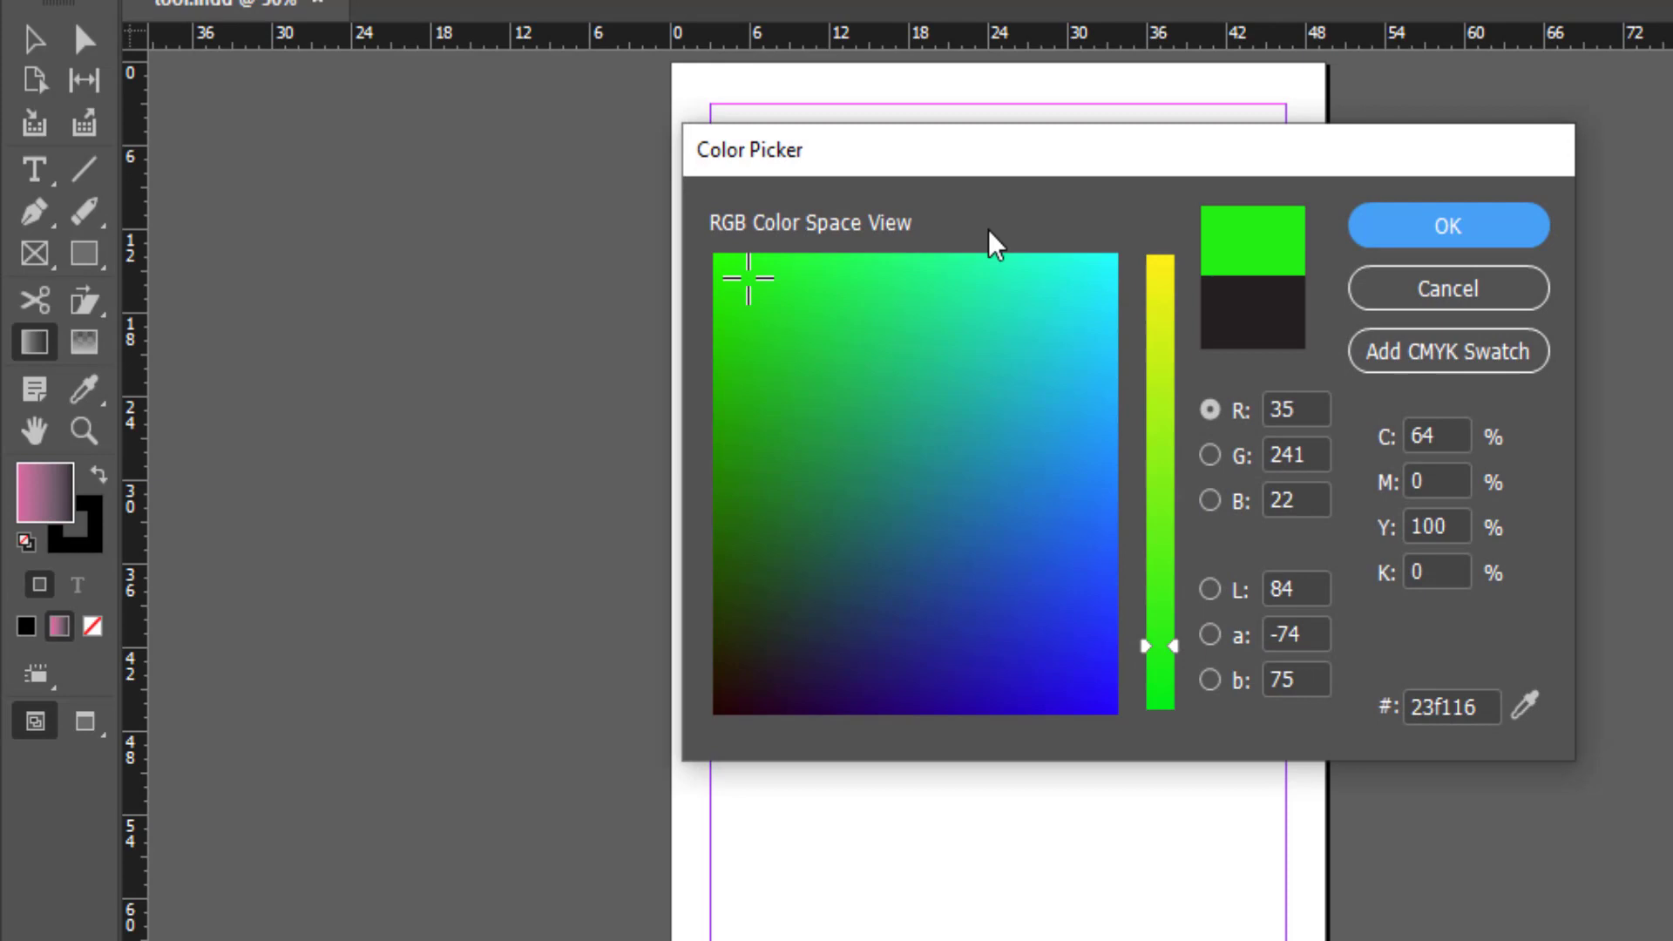
left_click(1440, 229)
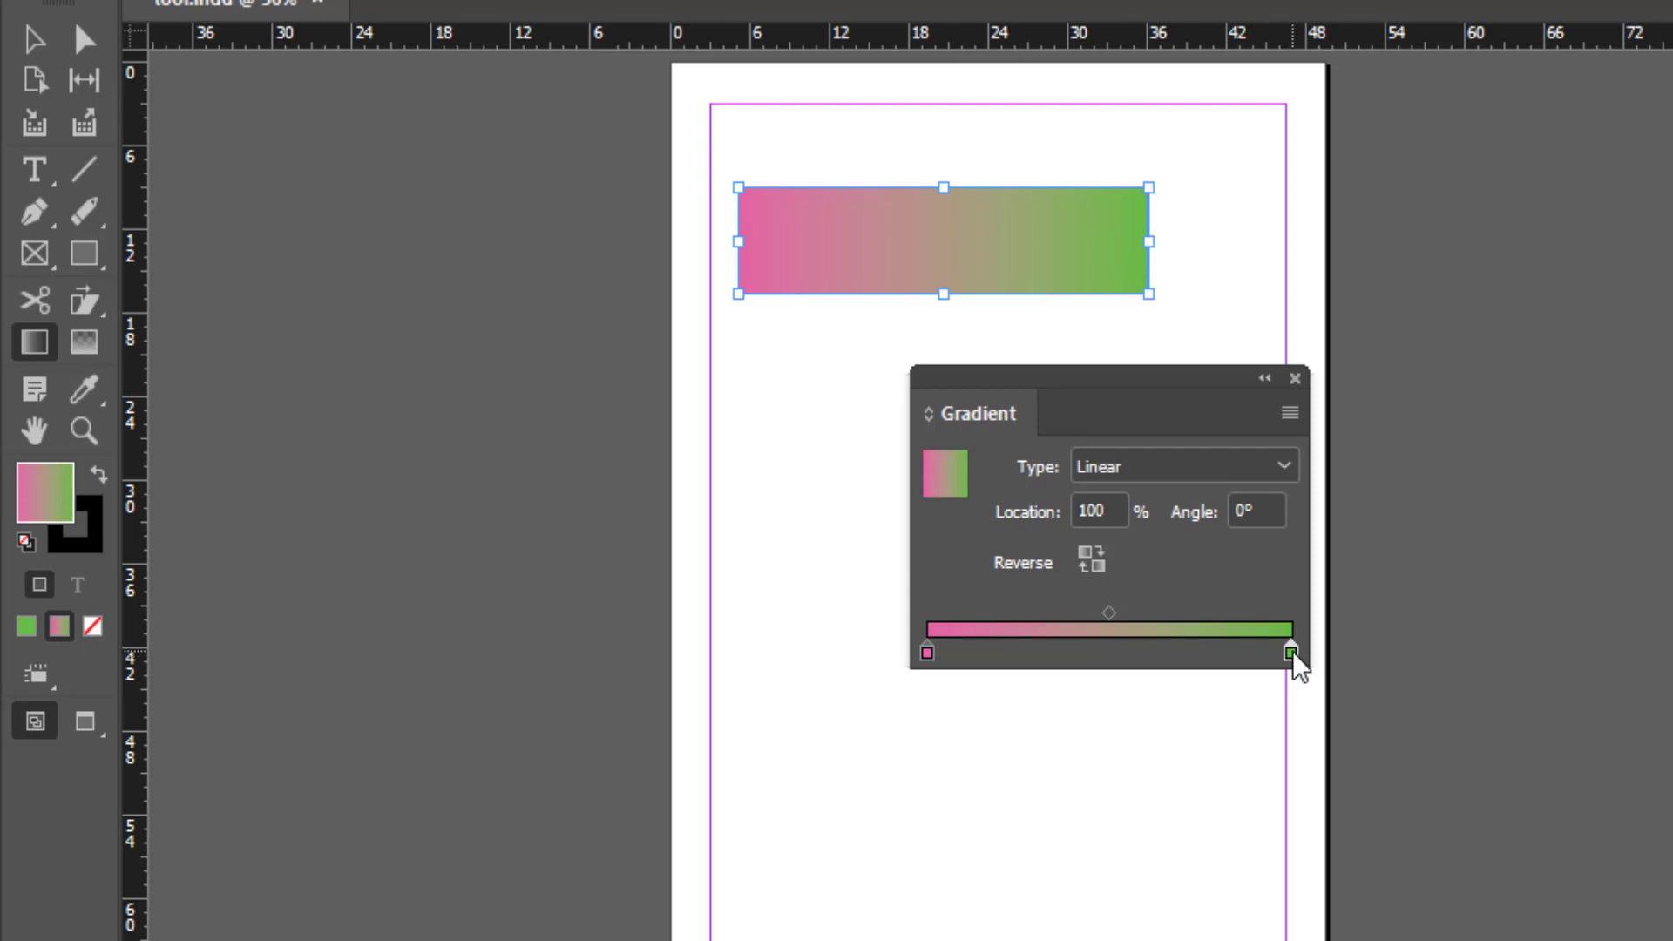
Step: Shift the green stop to about 64.5% and back to 100%, and move the pink stop to about 61.4%
left_click_drag(1291, 654, 1161, 654)
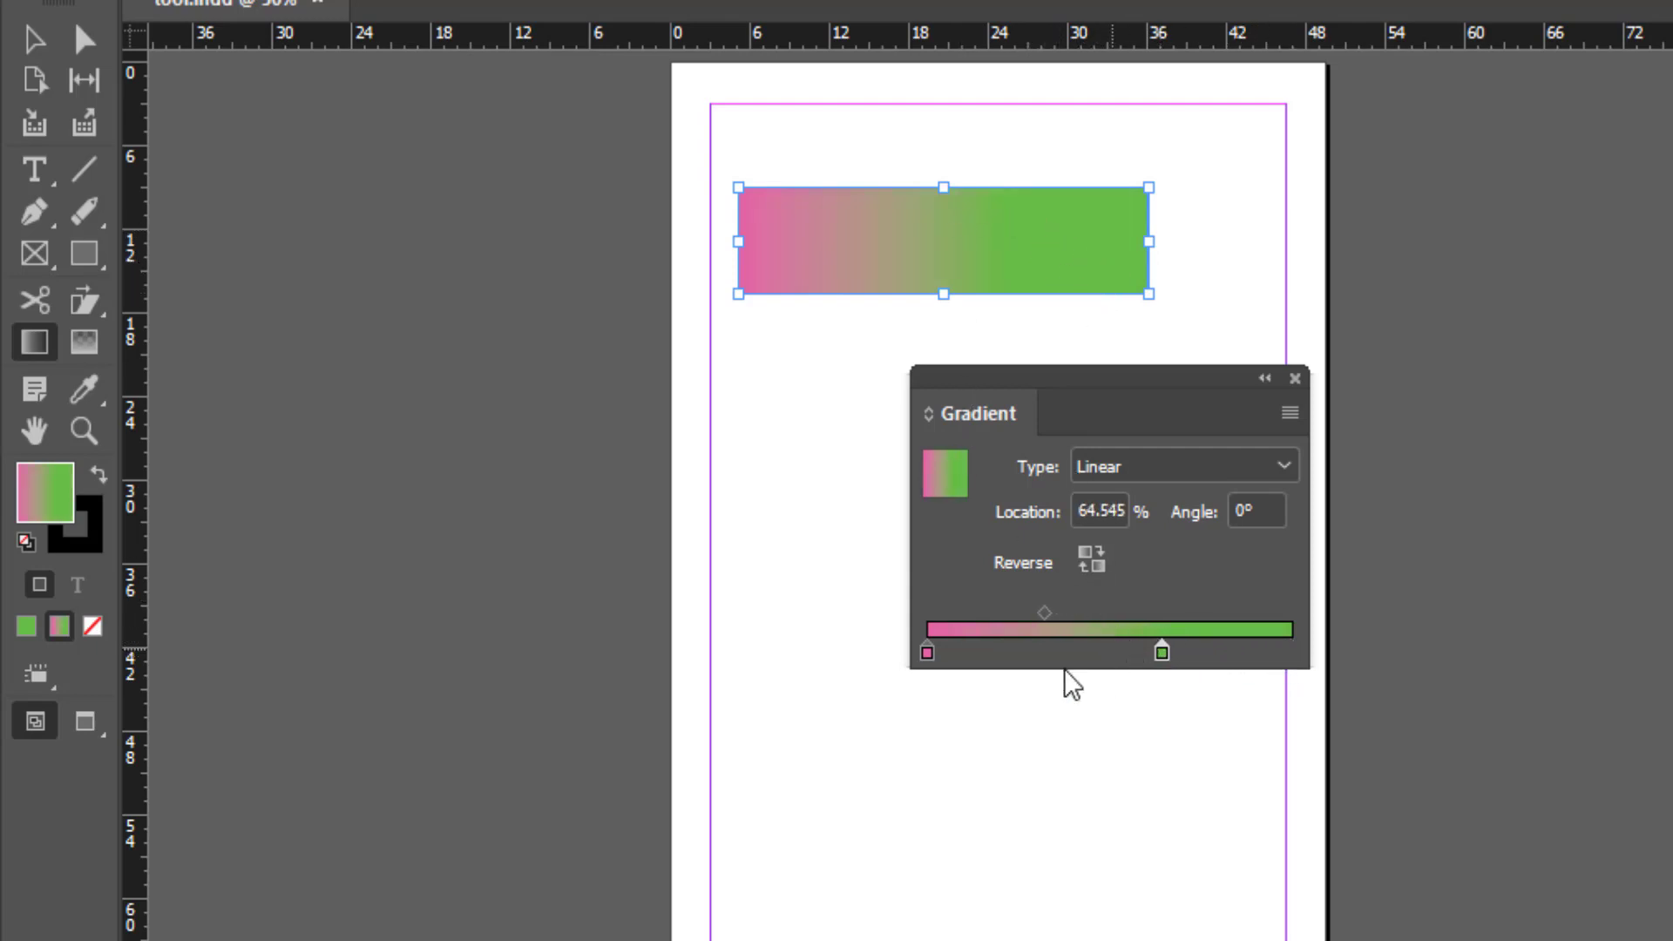
left_click_drag(1163, 657, 1298, 658)
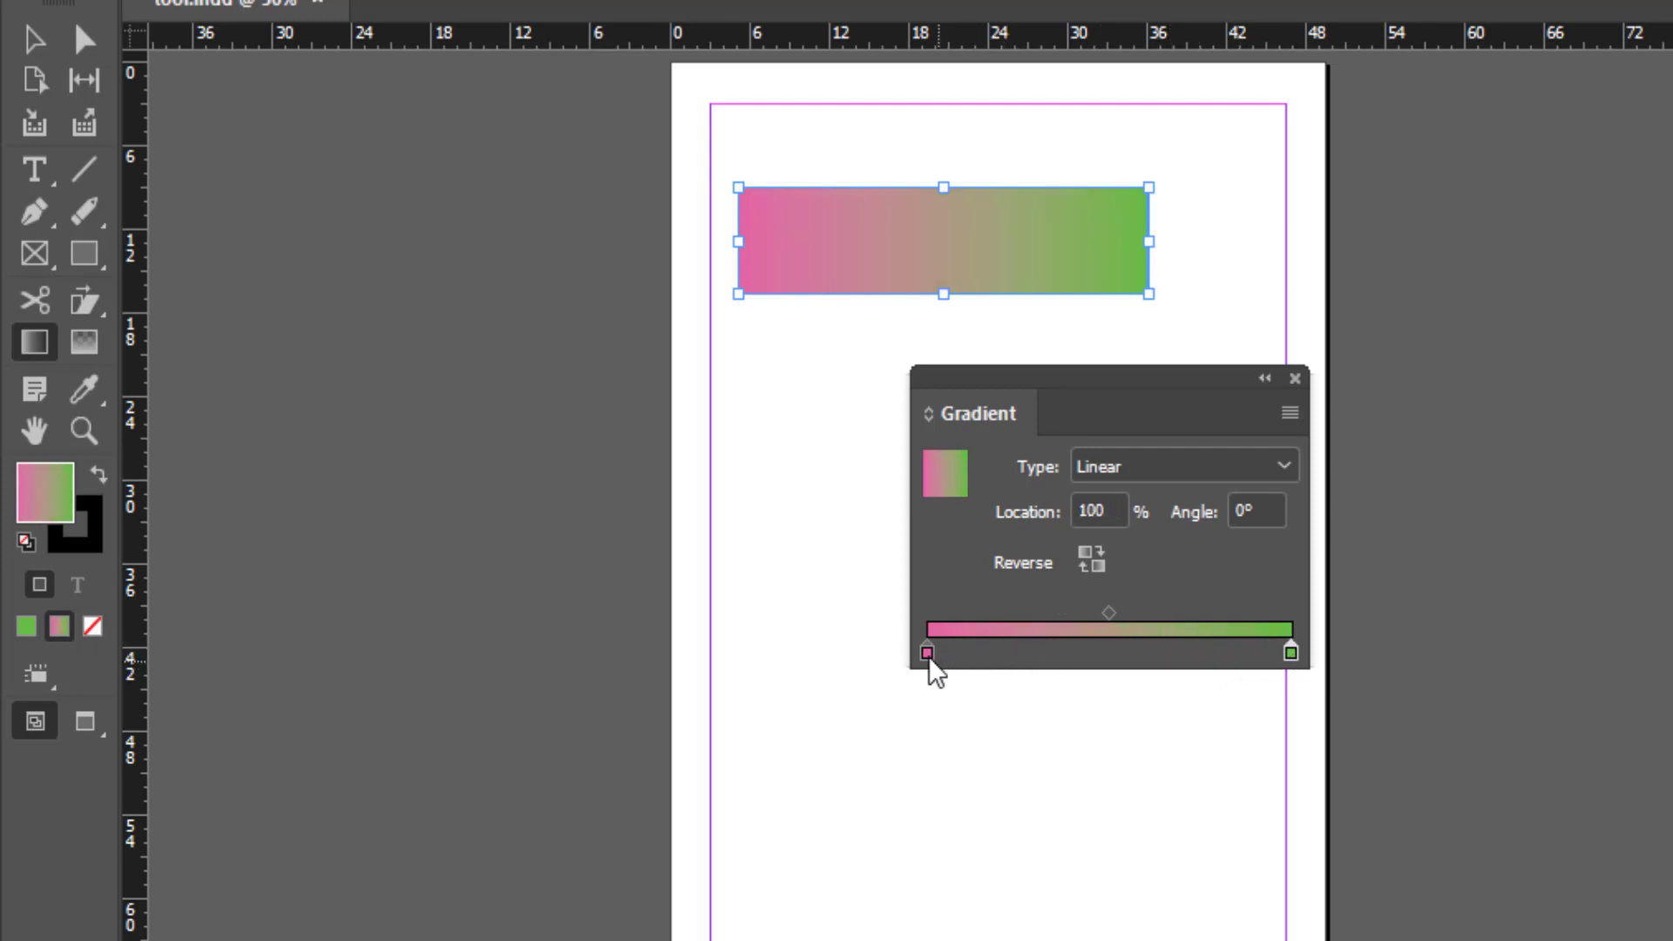
left_click_drag(927, 653, 1152, 659)
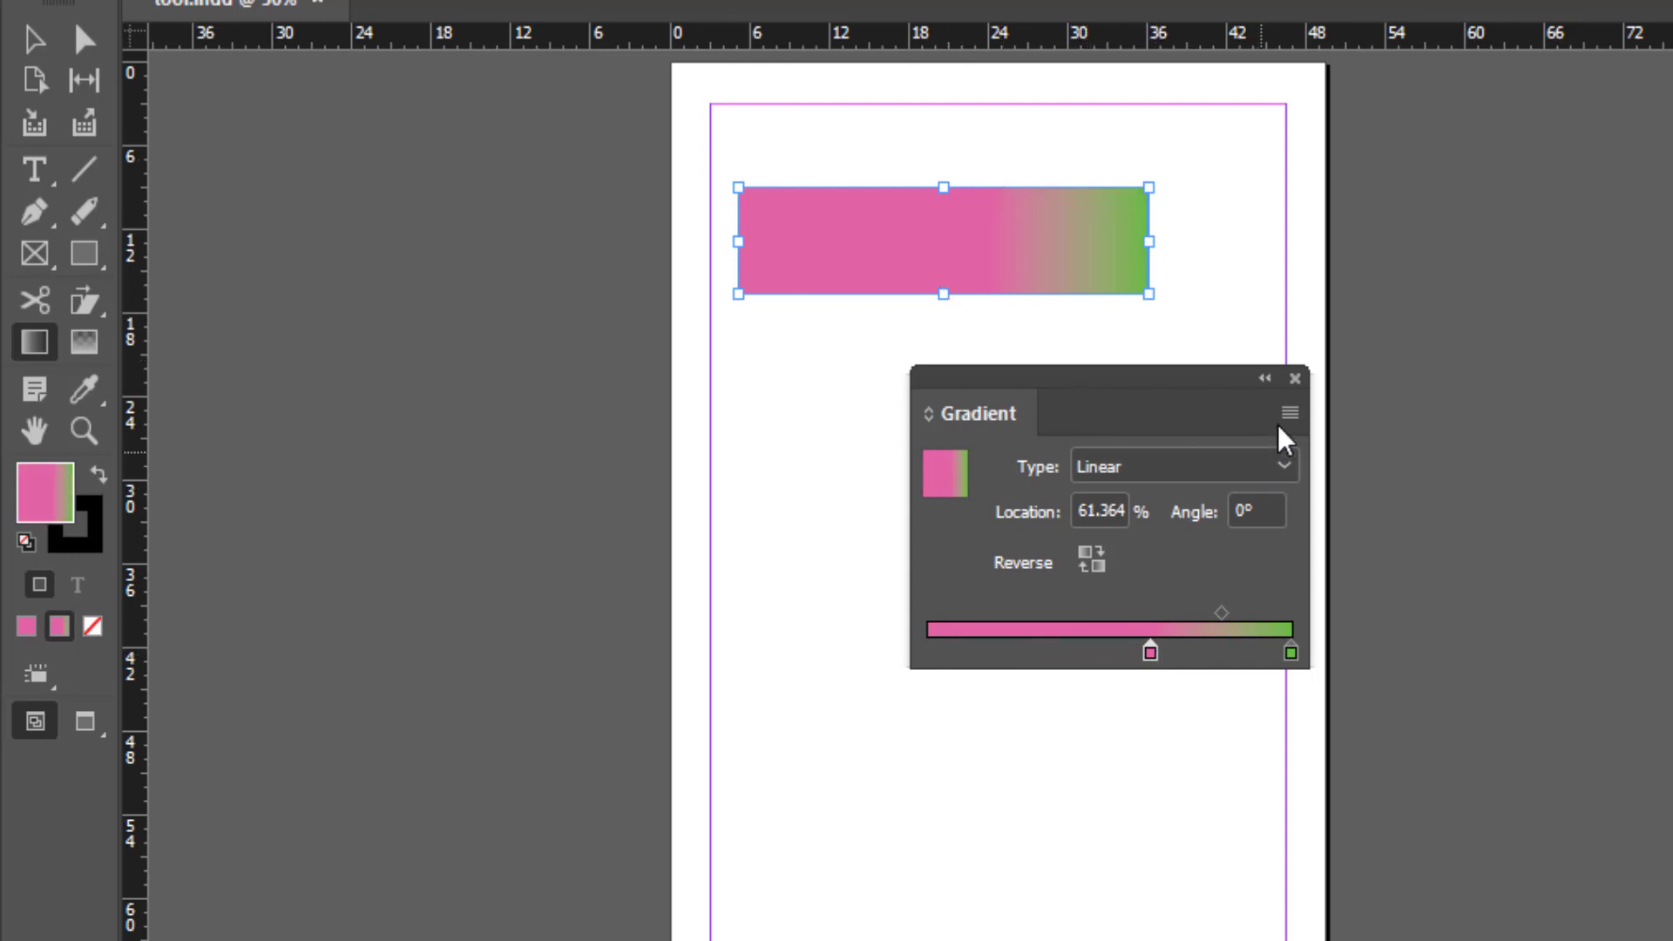
left_click(1295, 378)
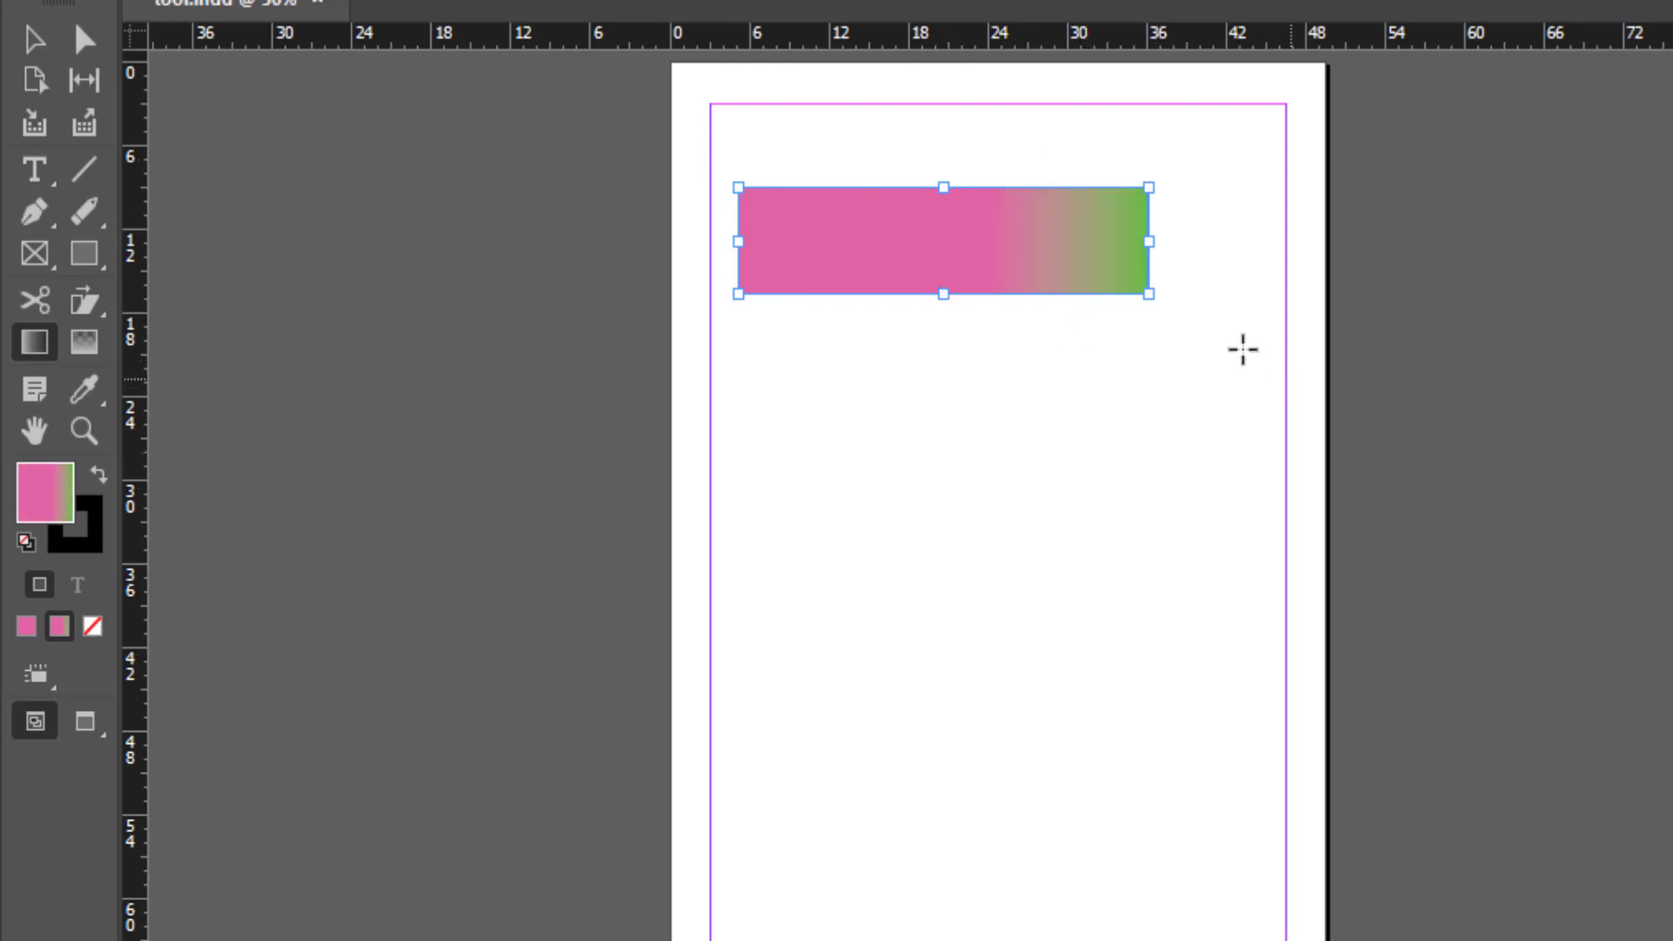
Step: Fade the rectangle with the Gradient Feather tool, trying several directions and finishing with transparency at its left edge
left_click(80, 344)
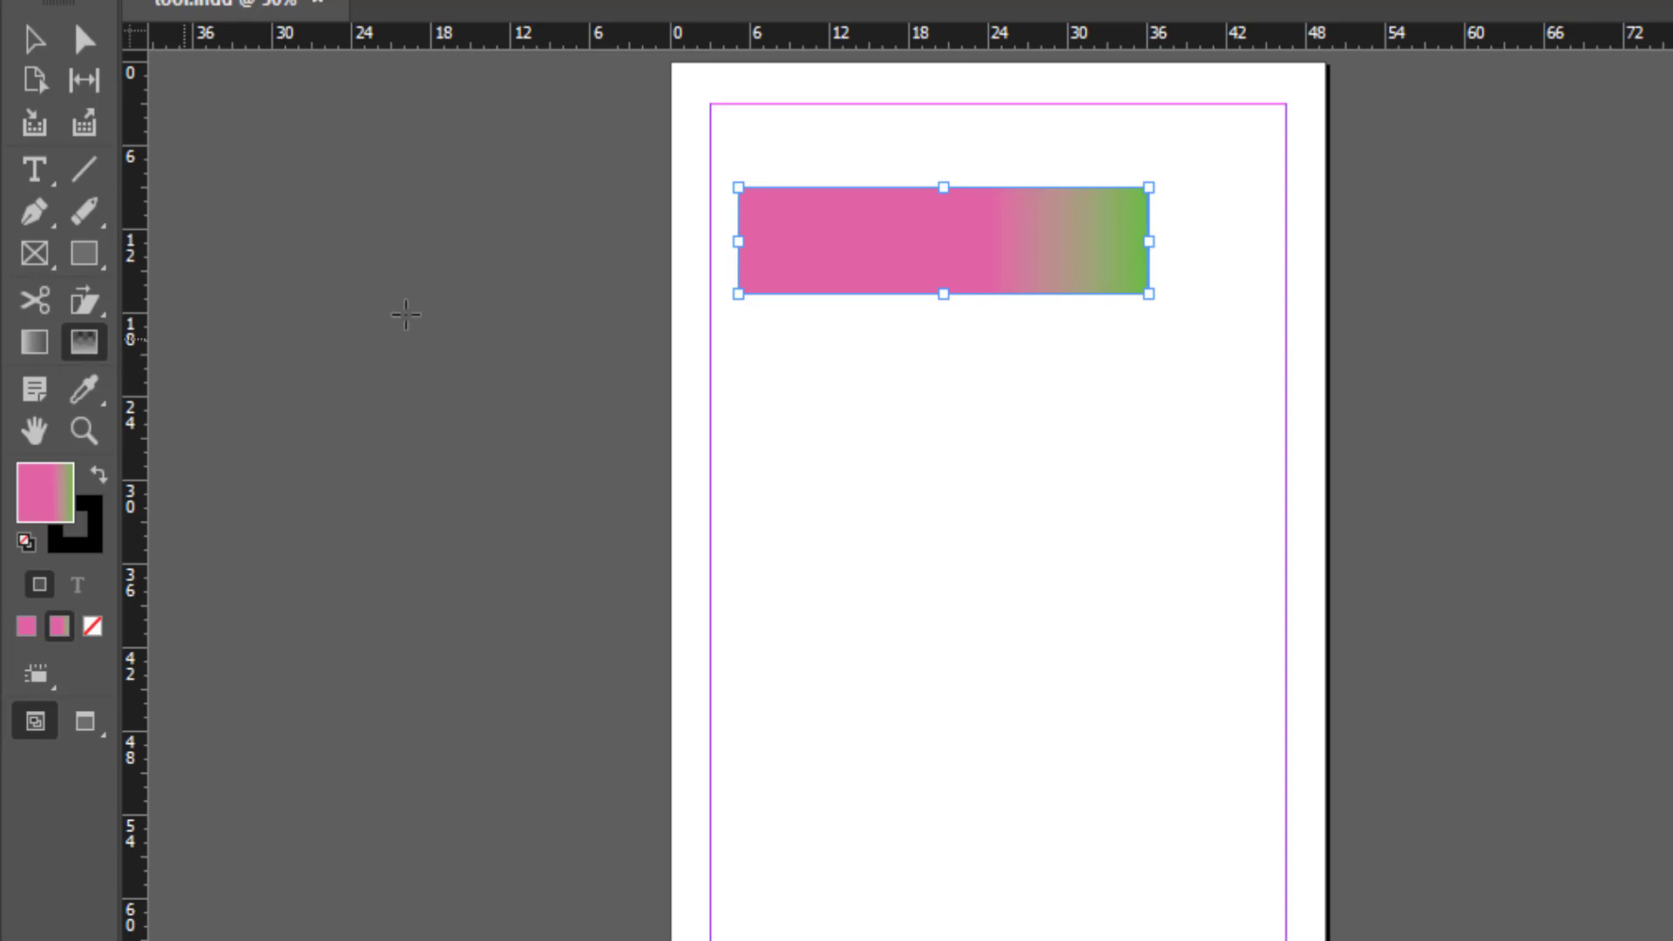
left_click_drag(835, 239, 1056, 246)
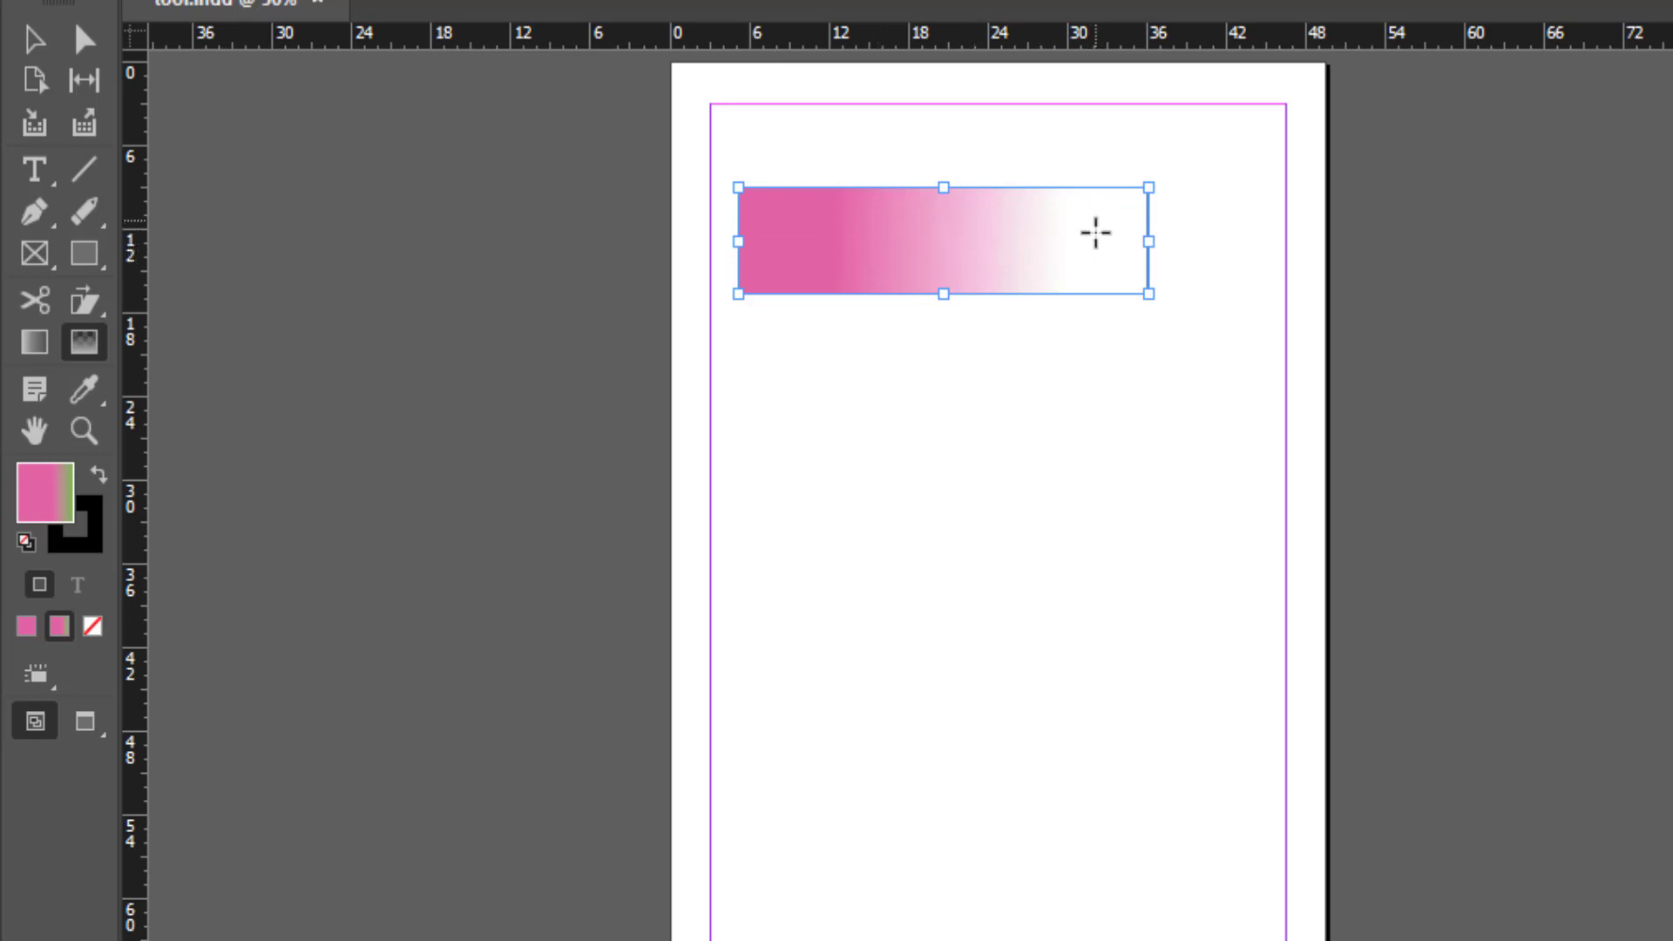
left_click_drag(833, 247, 1138, 251)
left_click_drag(820, 249, 736, 257)
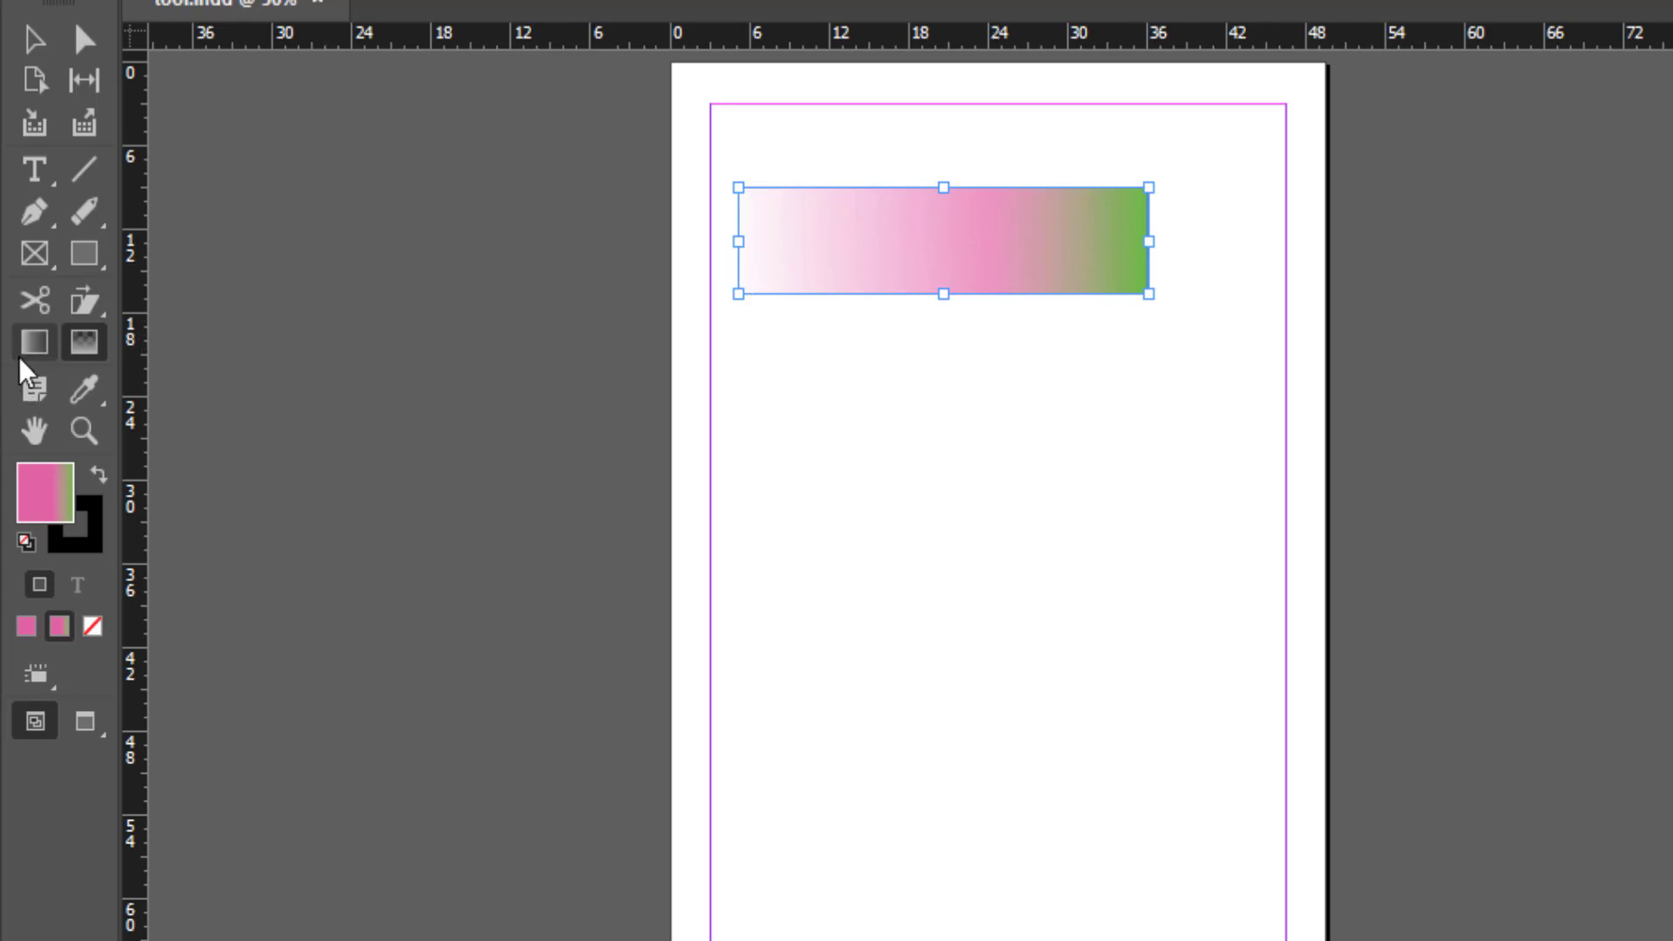
Step: Delete the feathered gradient rectangle from the page
left_click(33, 48)
left_click(863, 449)
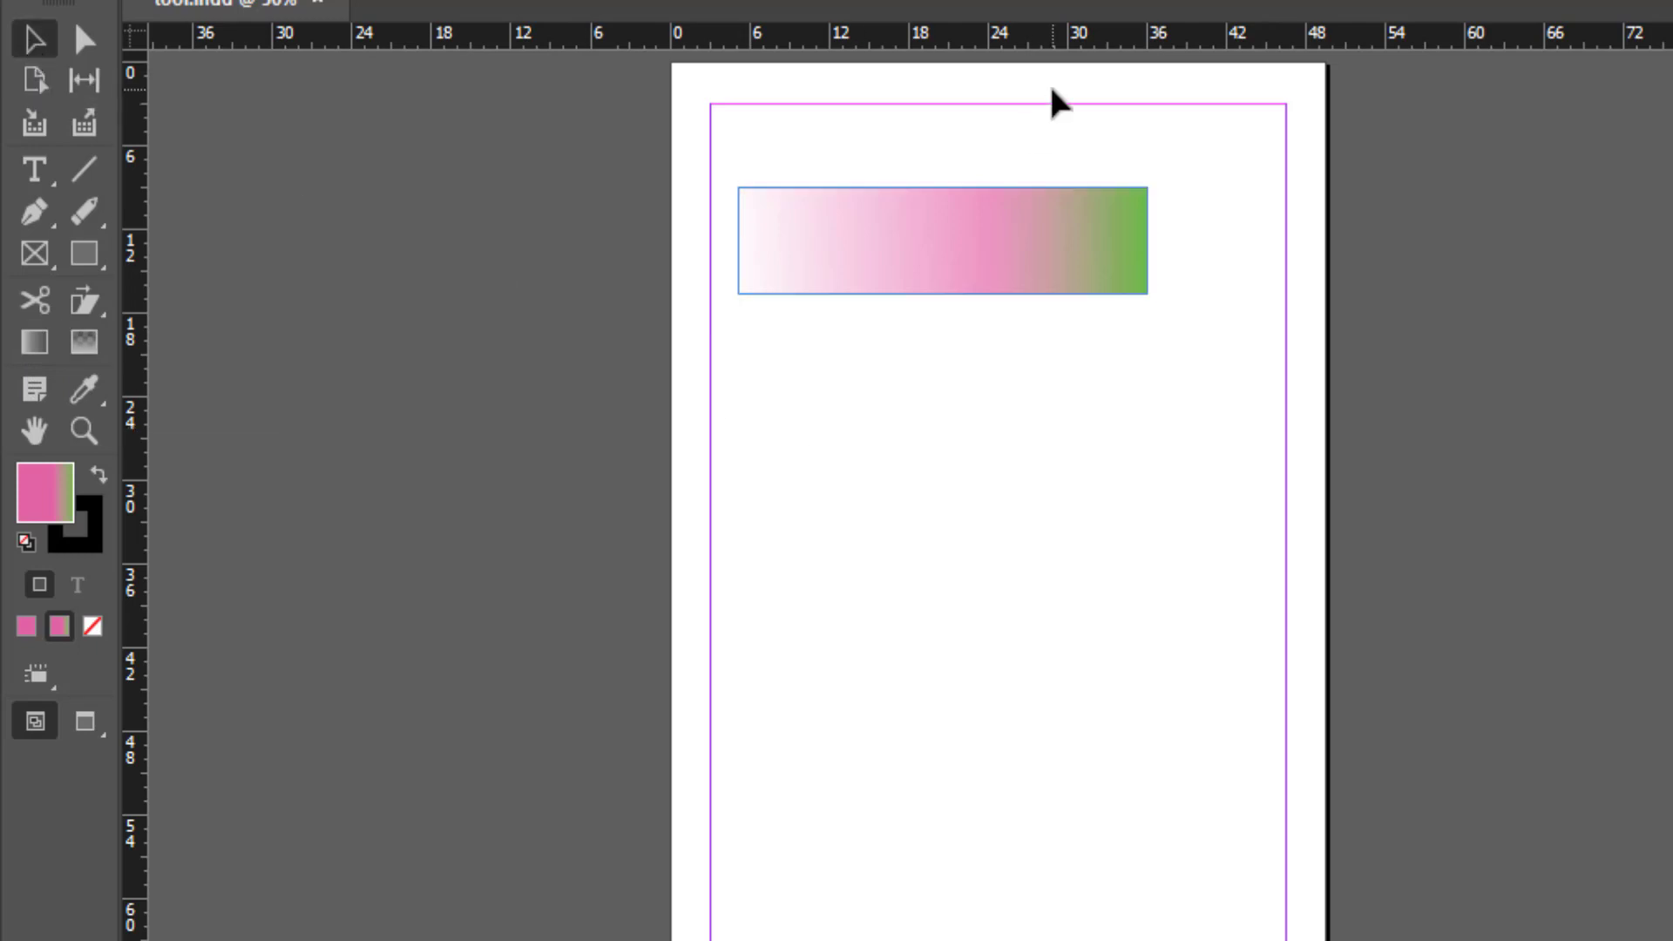
left_click(1029, 226)
key("Delete")
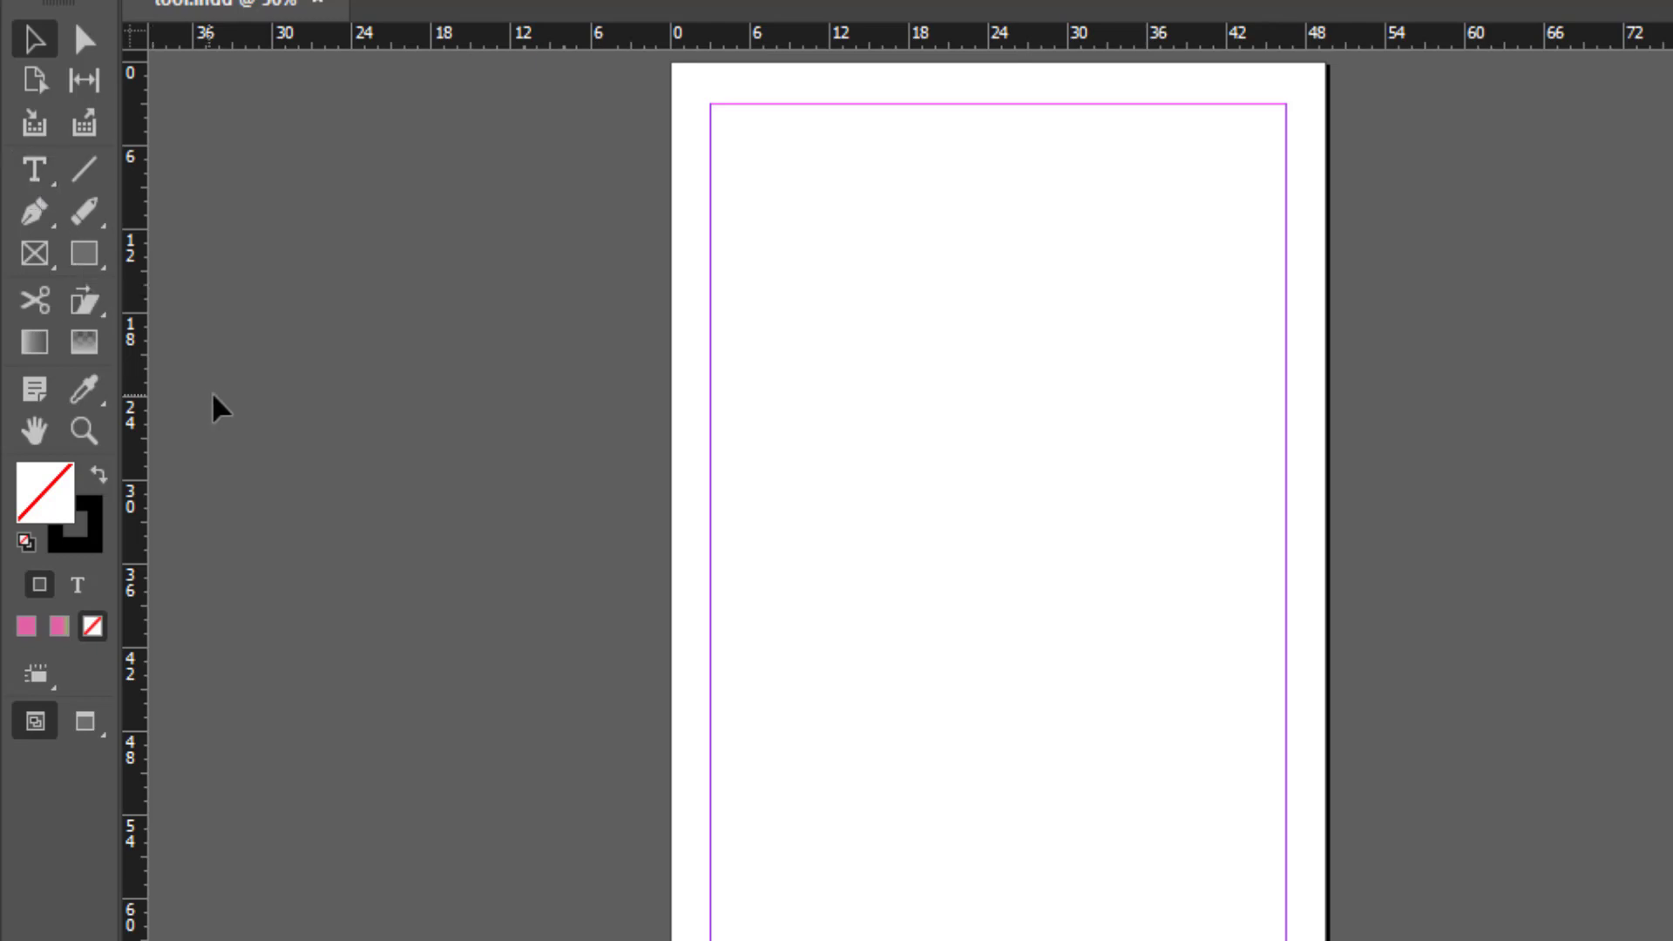
Step: Draw a page-wide rectangle about 49p7 by 41p4 from the page's top-left corner and fill it with C=75 M=5 Y=100 K=0
left_click(90, 268)
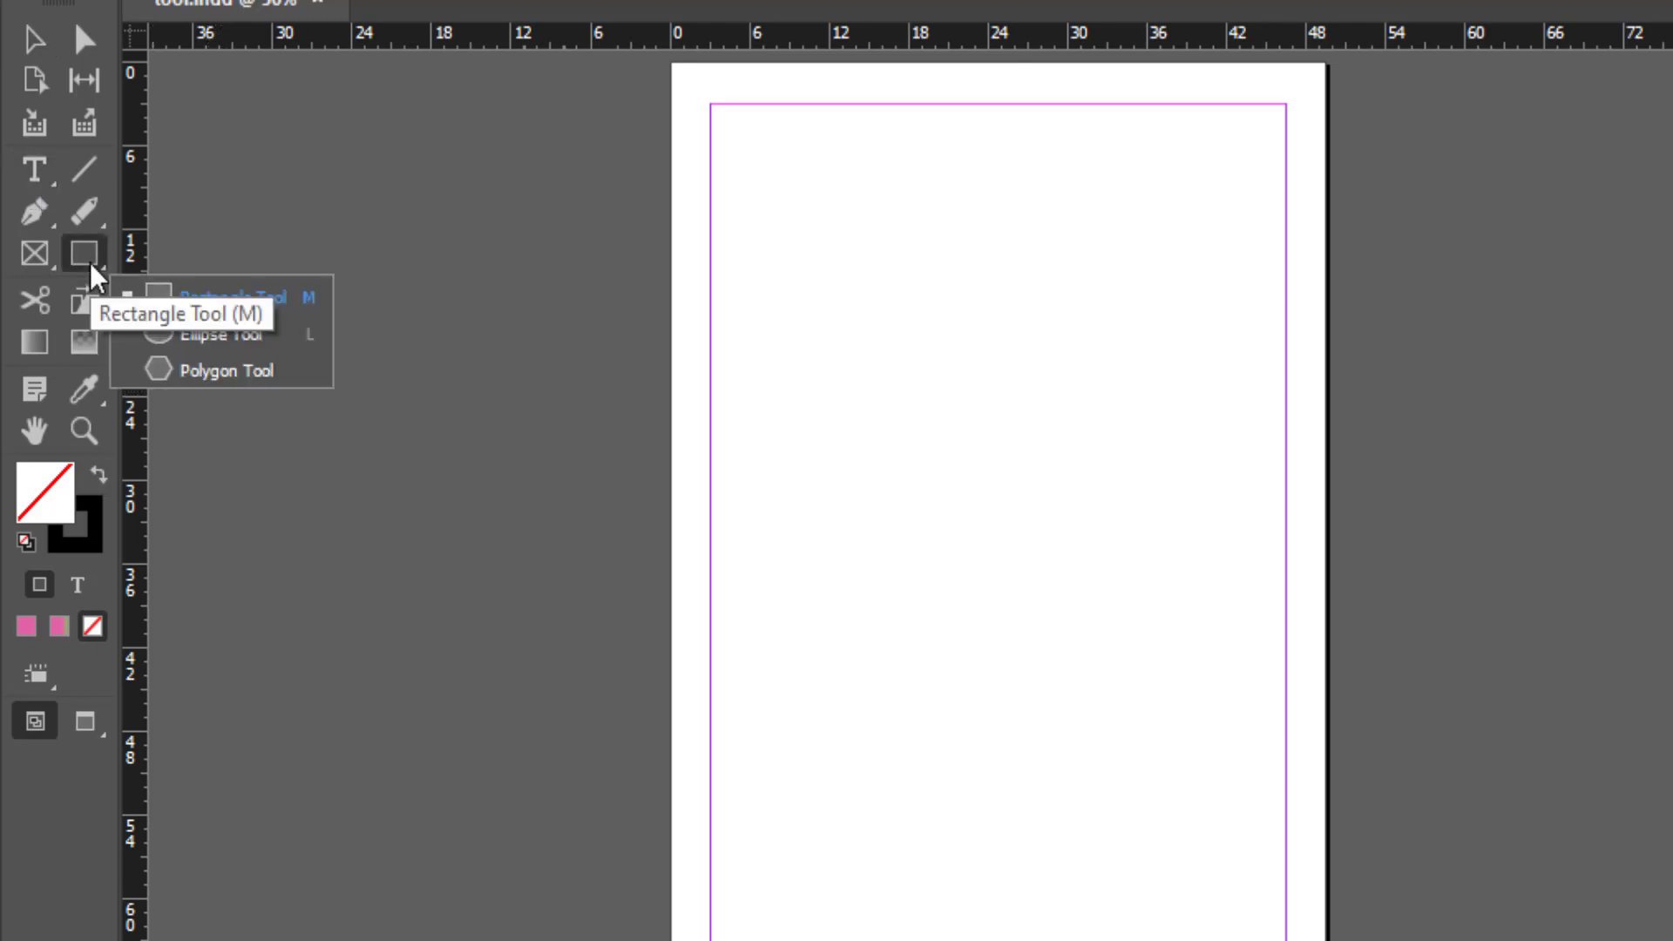
left_click(228, 301)
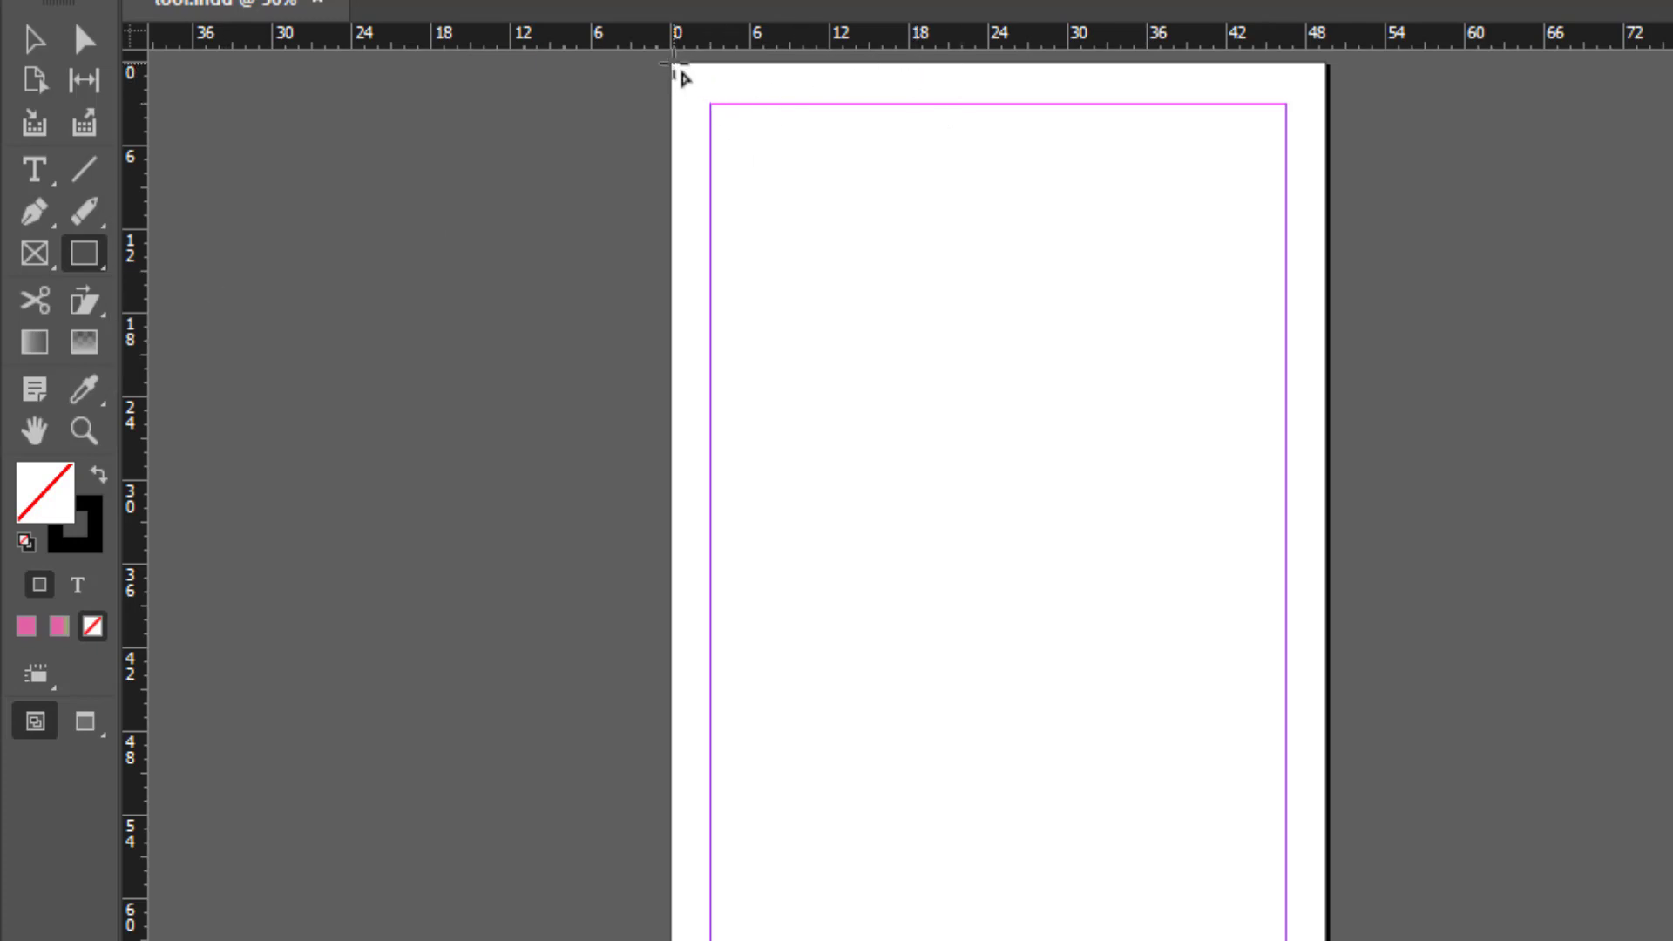
left_click_drag(673, 62, 1328, 639)
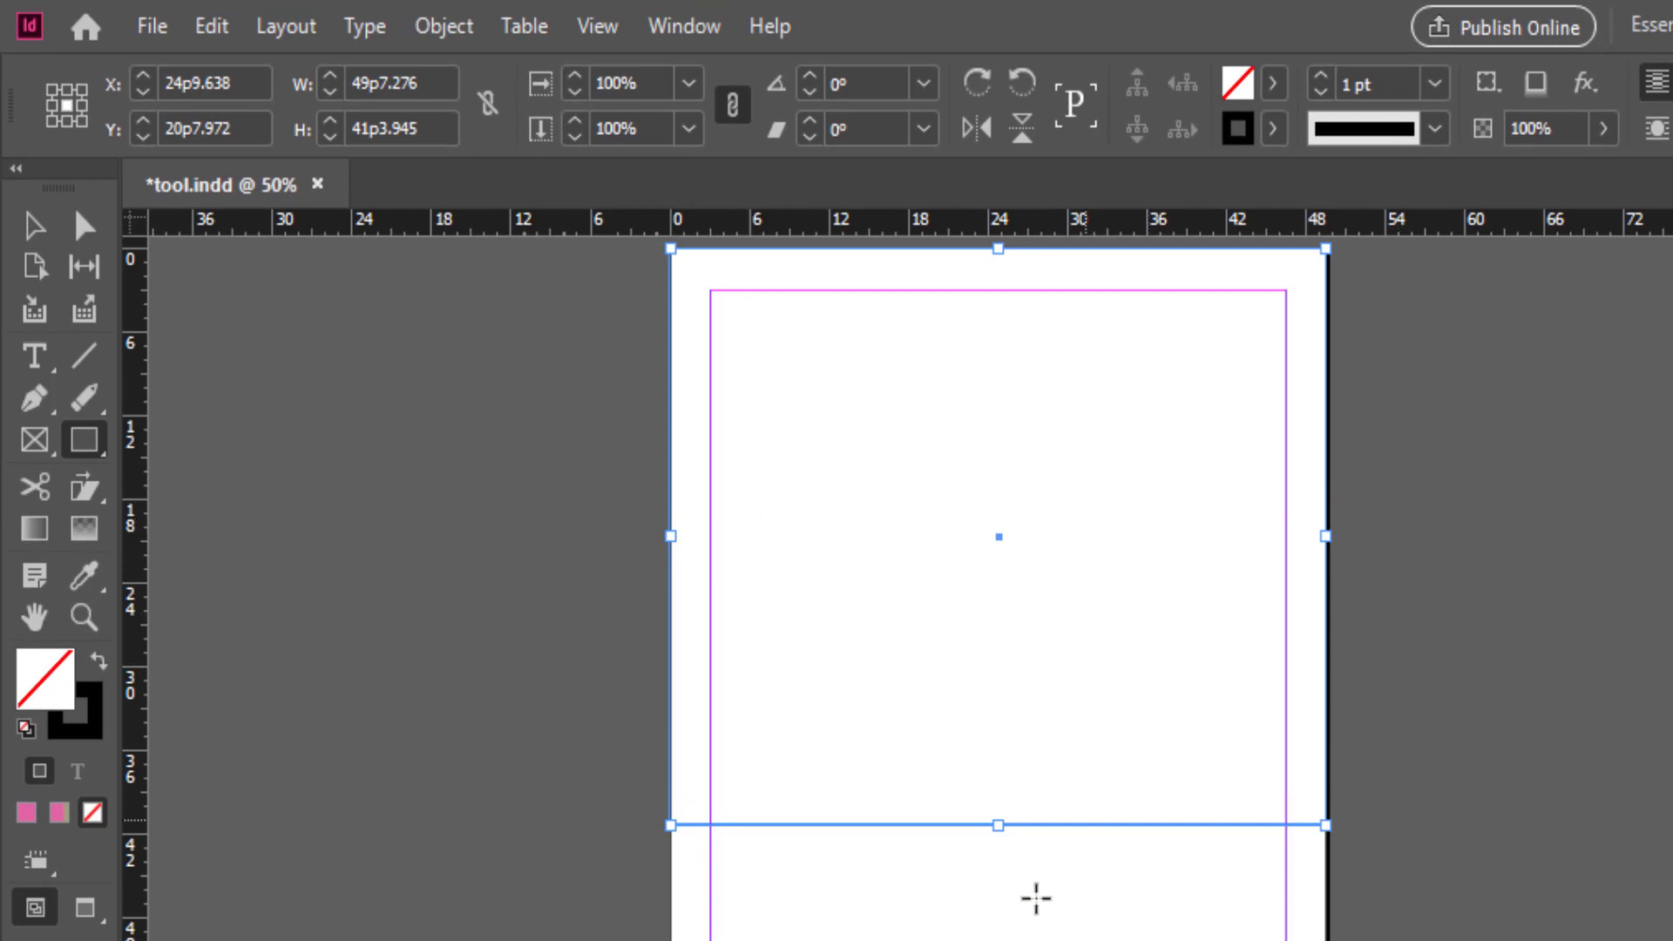
left_click(1273, 84)
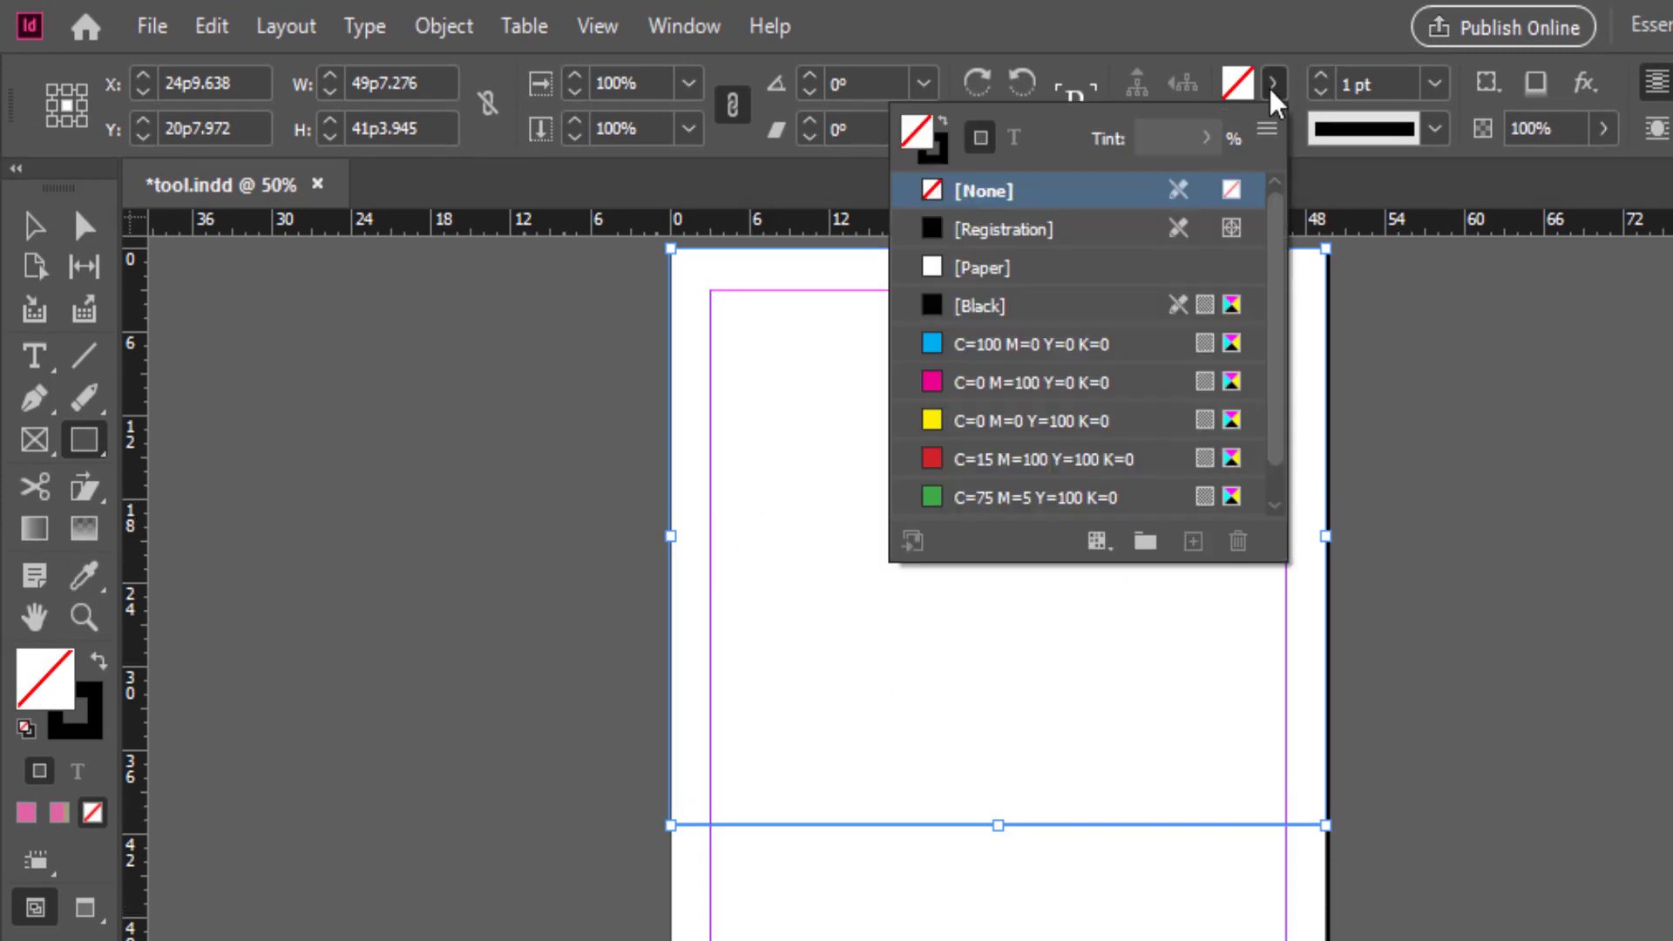
left_click(930, 502)
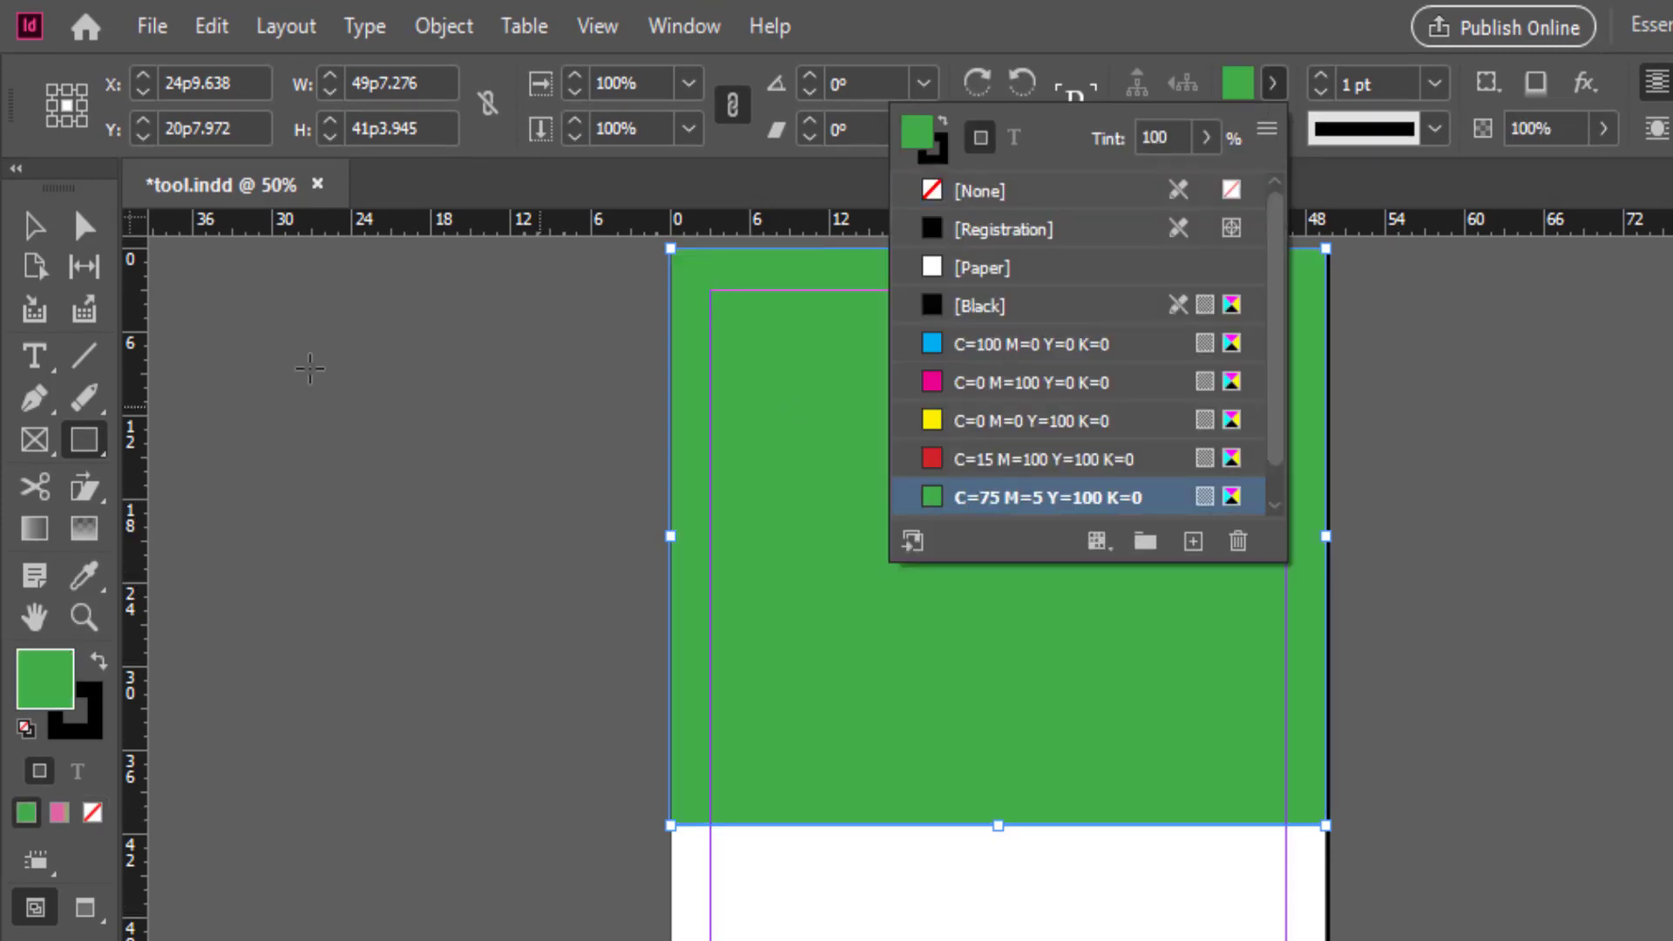
left_click(35, 226)
left_click(429, 530)
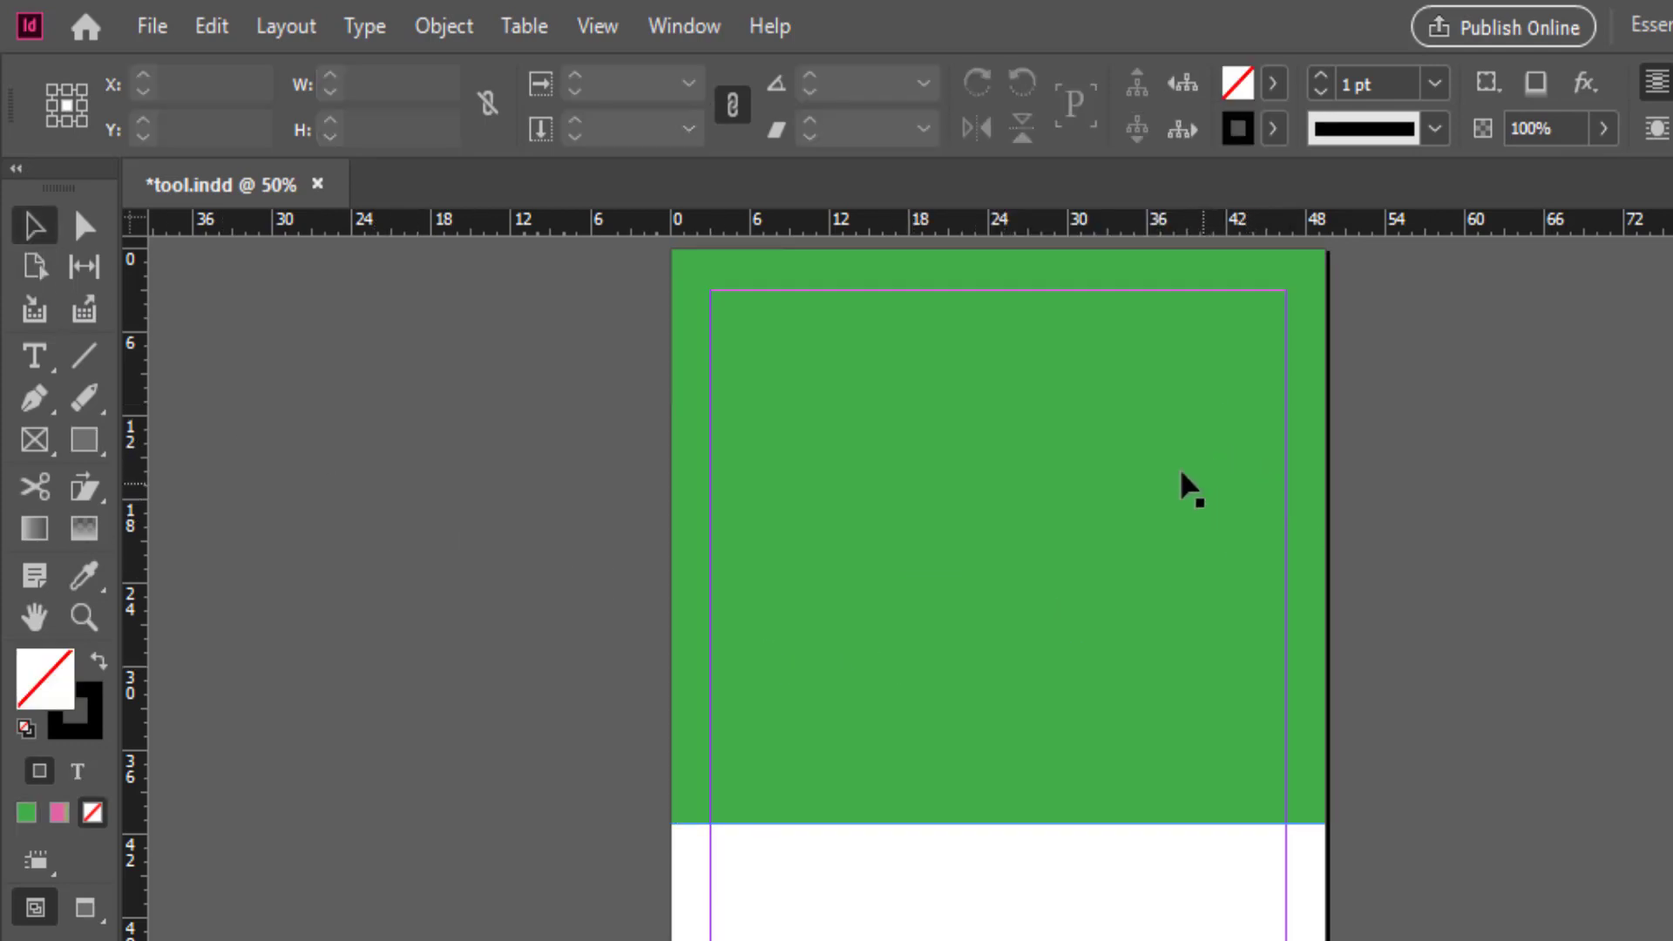
Step: Draw a text frame about 35 by 7 picas just below the green rectangle and enter the word "Garaadso" in it
left_click_drag(35, 358, 70, 384)
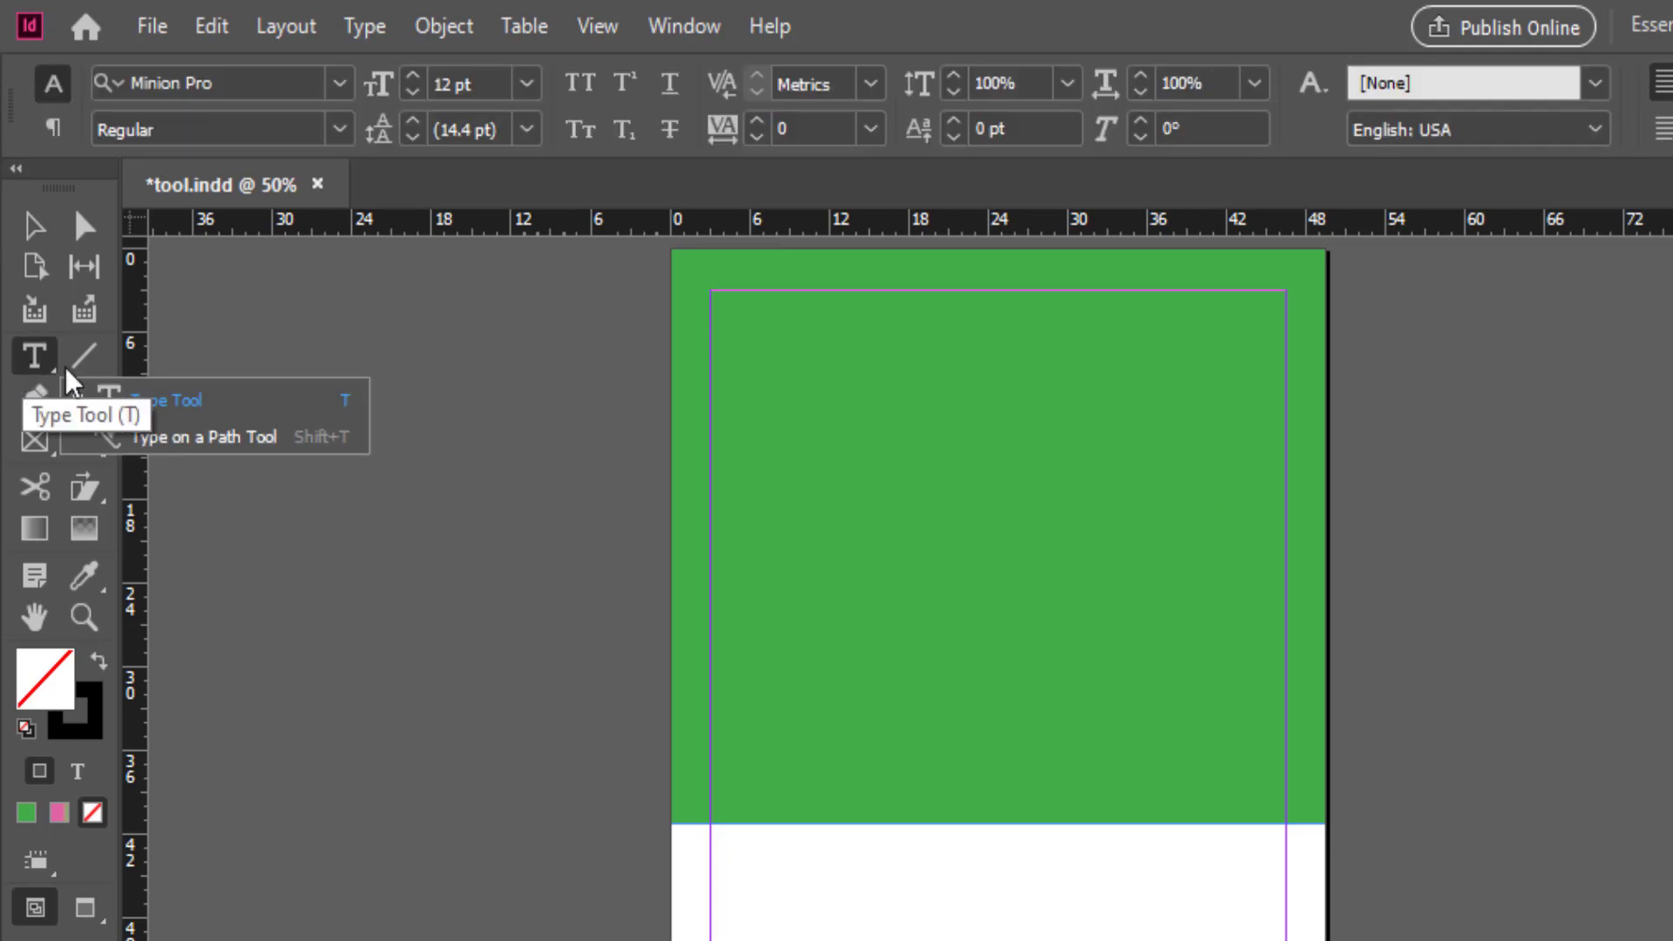
left_click(228, 401)
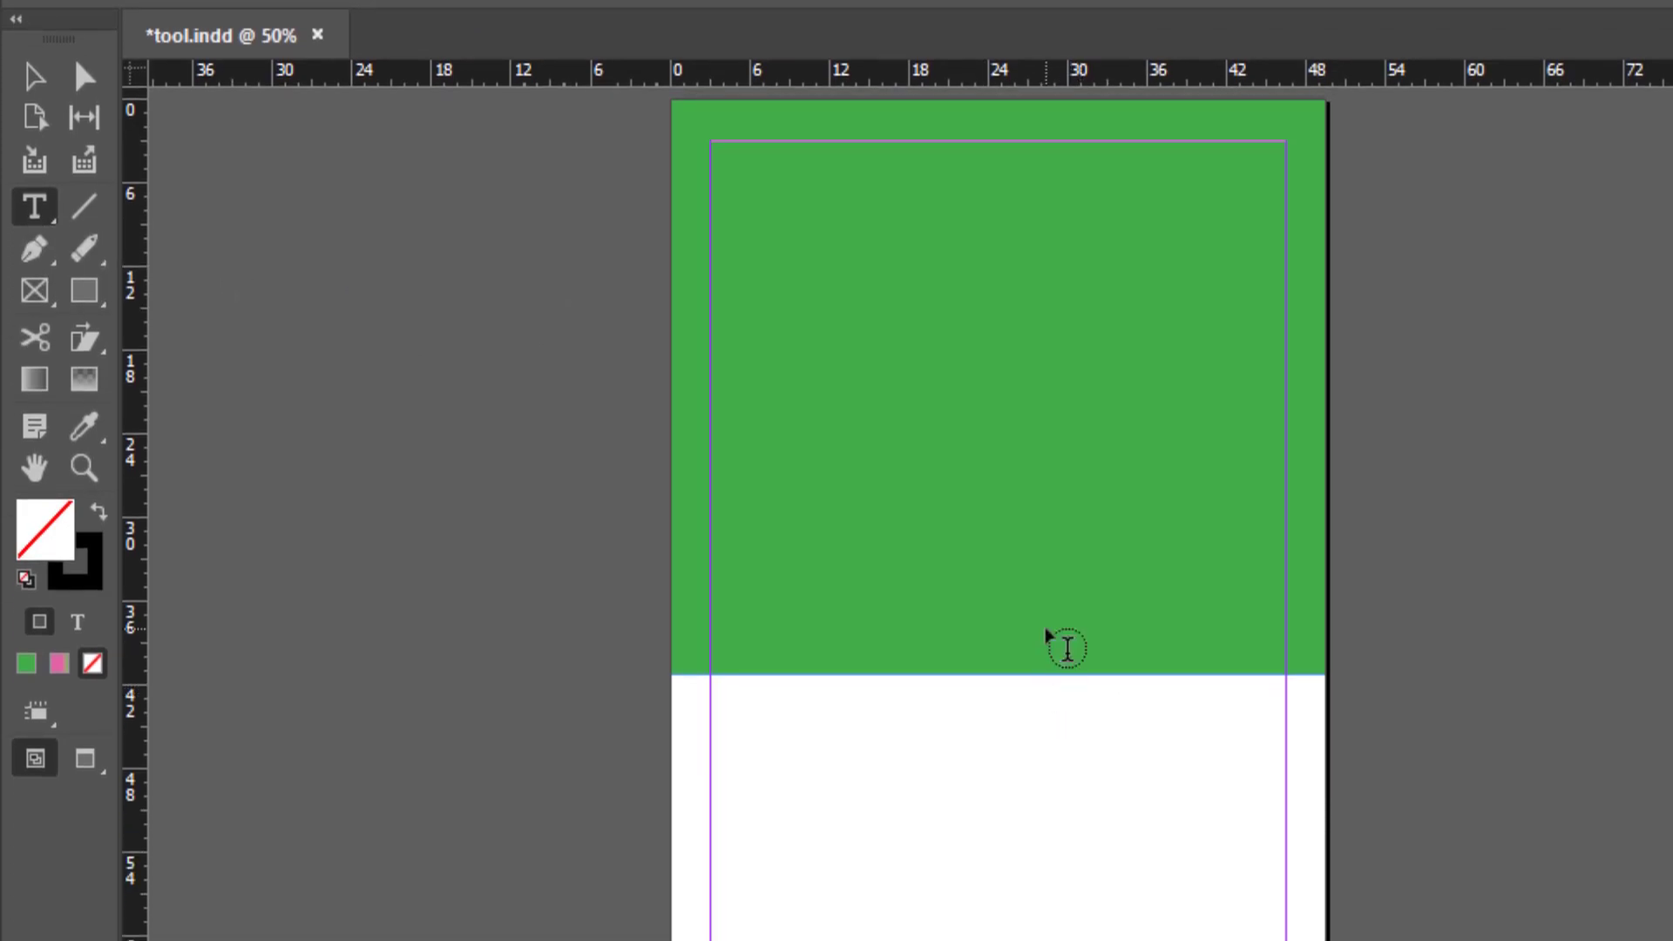
scroll(967, 766, "down", 3)
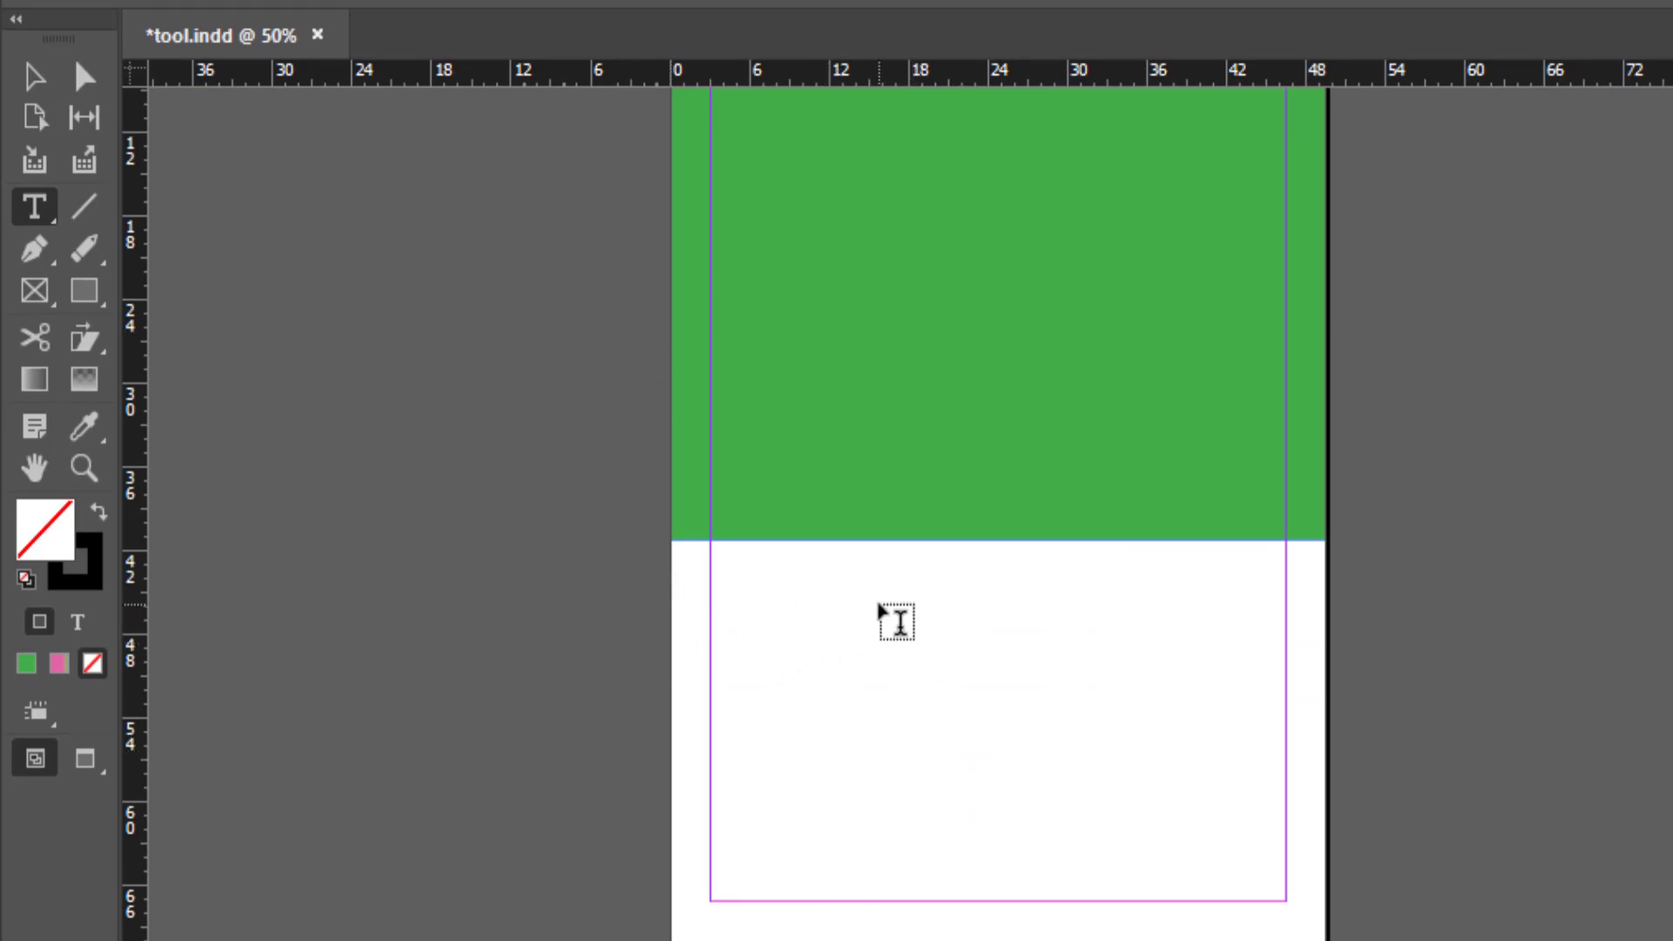
left_click_drag(722, 558, 1187, 655)
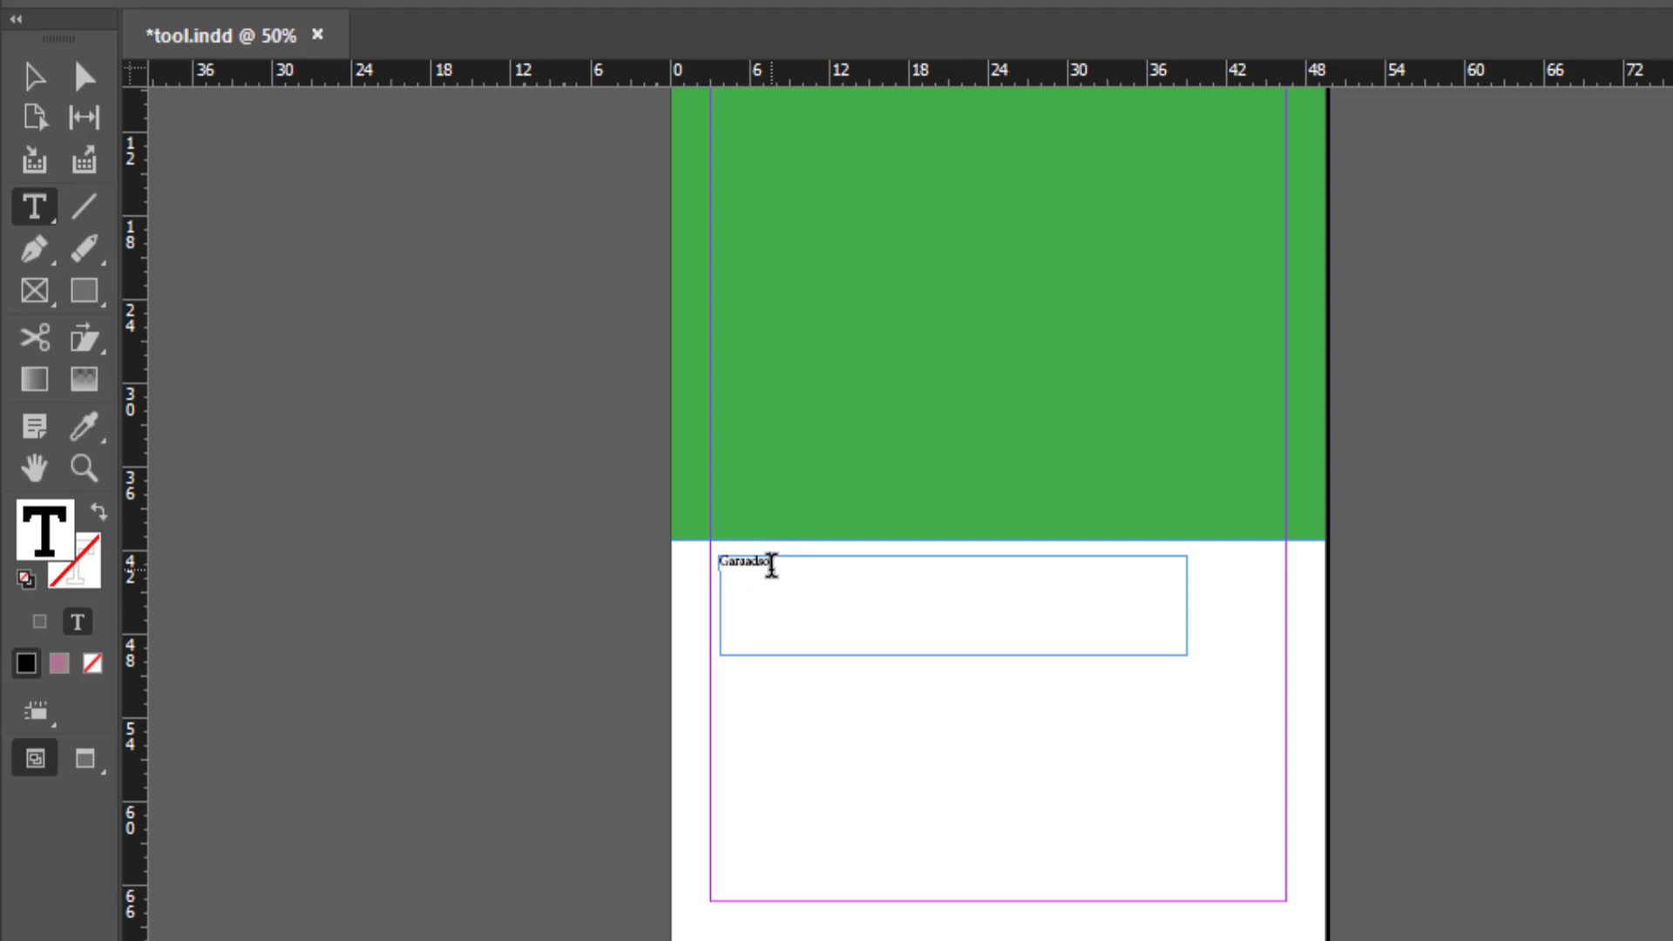
Step: Examine the word "Garaadso" in the text frame up close and place the insertion point at its end
left_click_drag(770, 563, 715, 560)
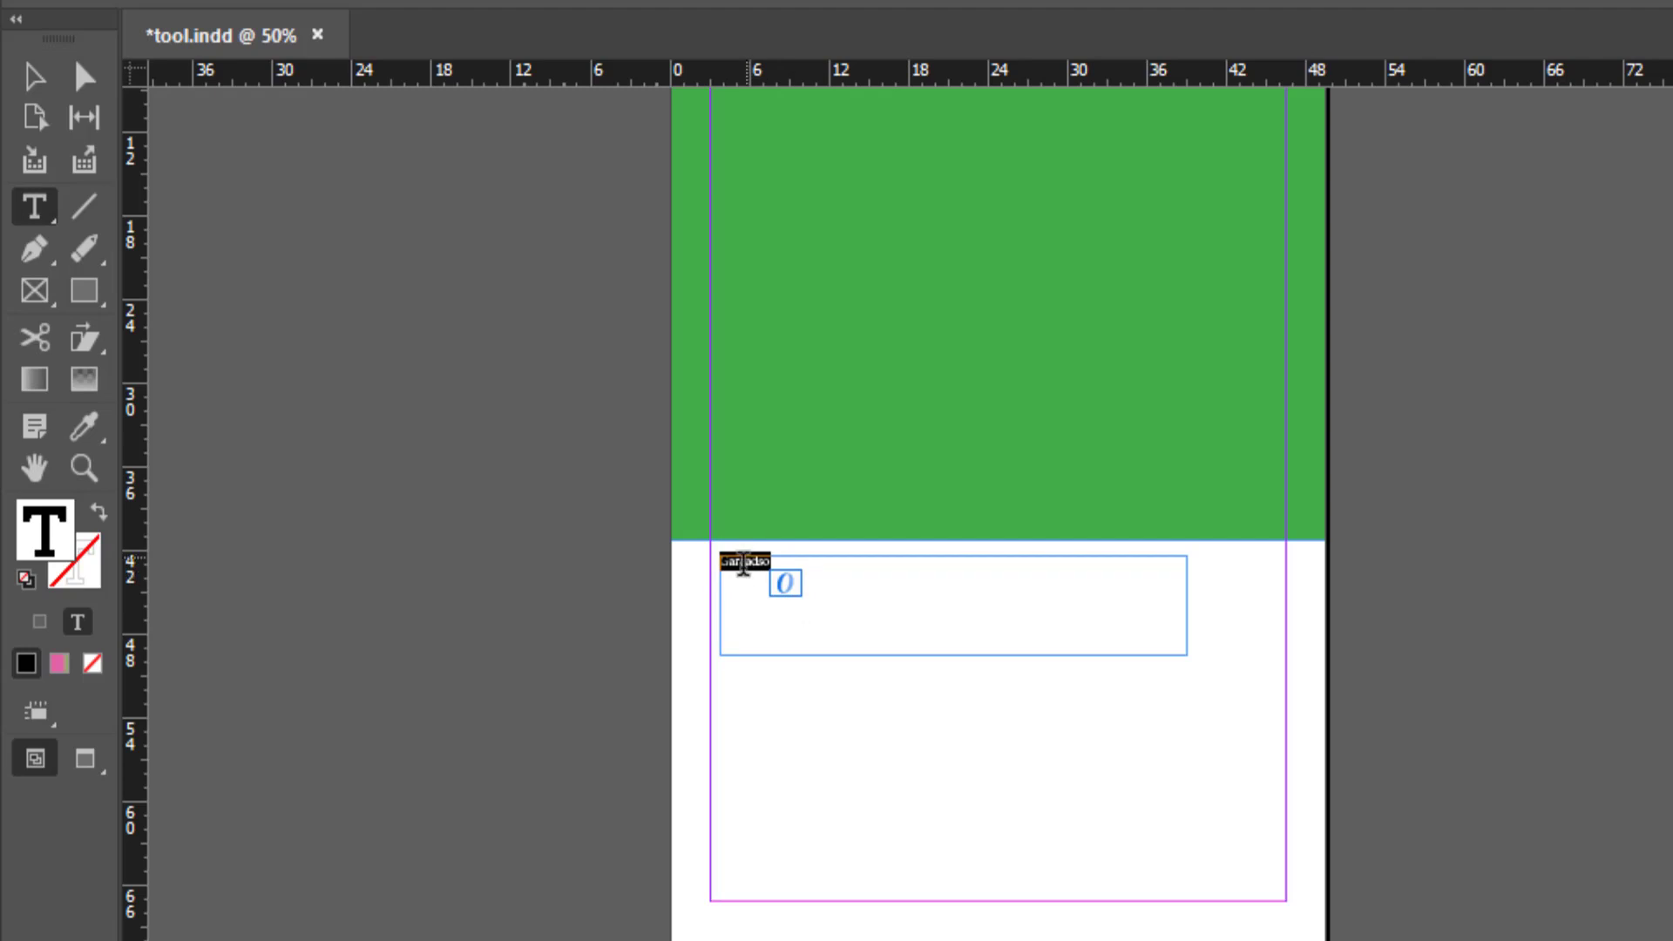
left_click(734, 564)
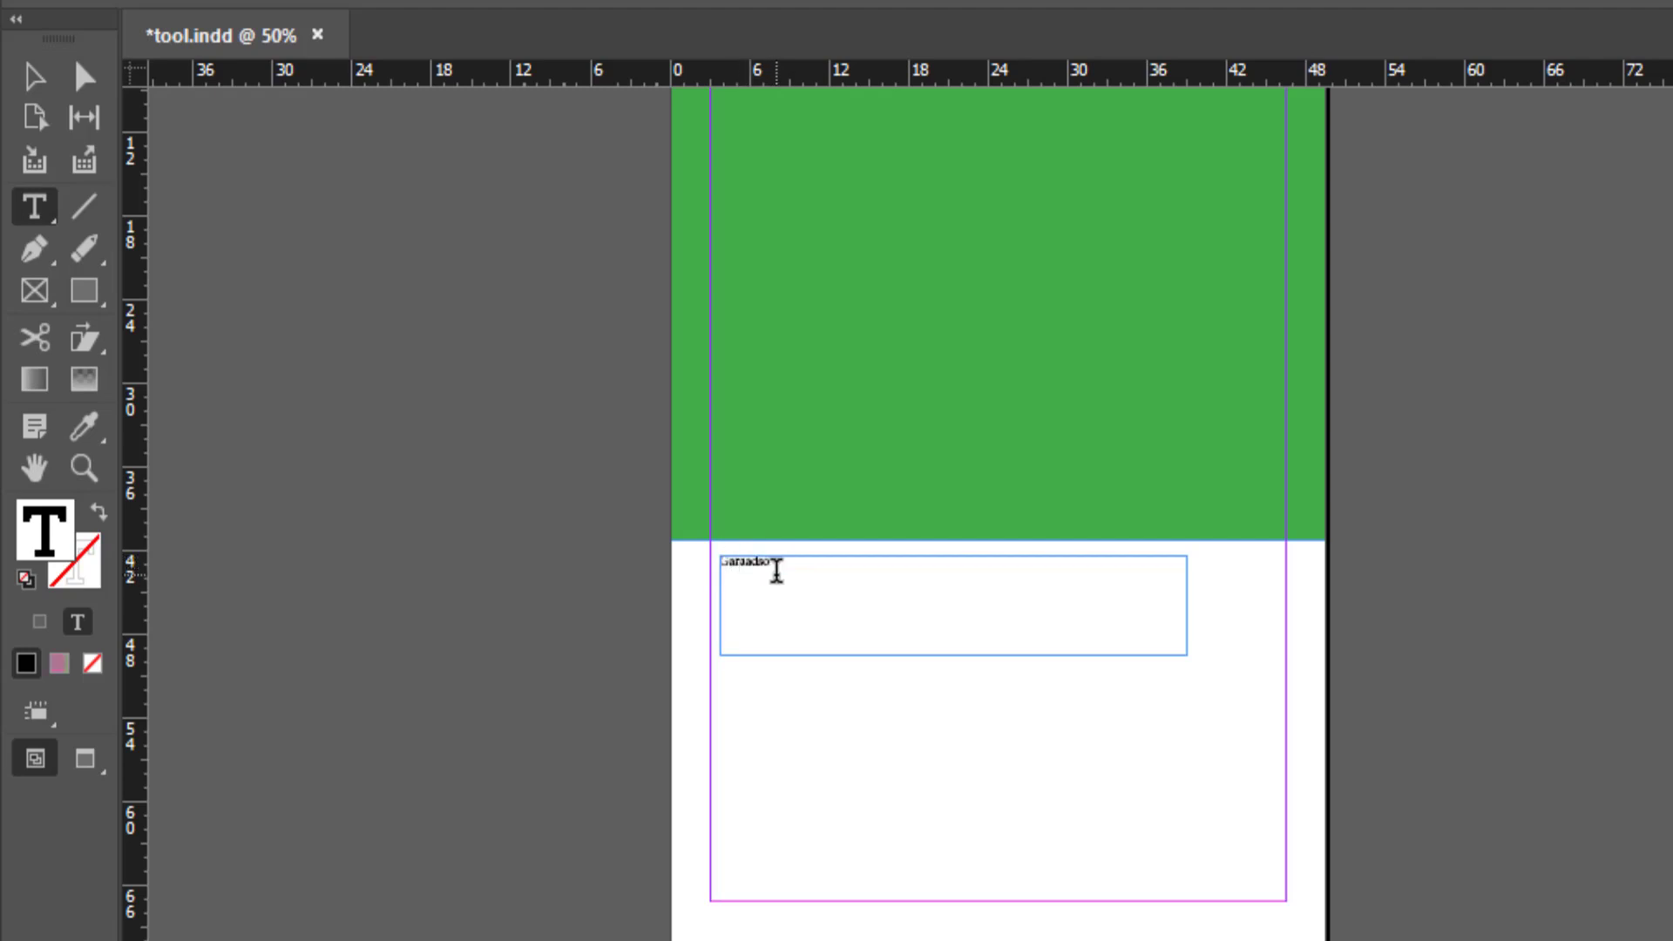
key("ctrl+equal")
key("ctrl+equal")
key("ctrl+equal")
key("ctrl+equal")
key("ctrl+equal")
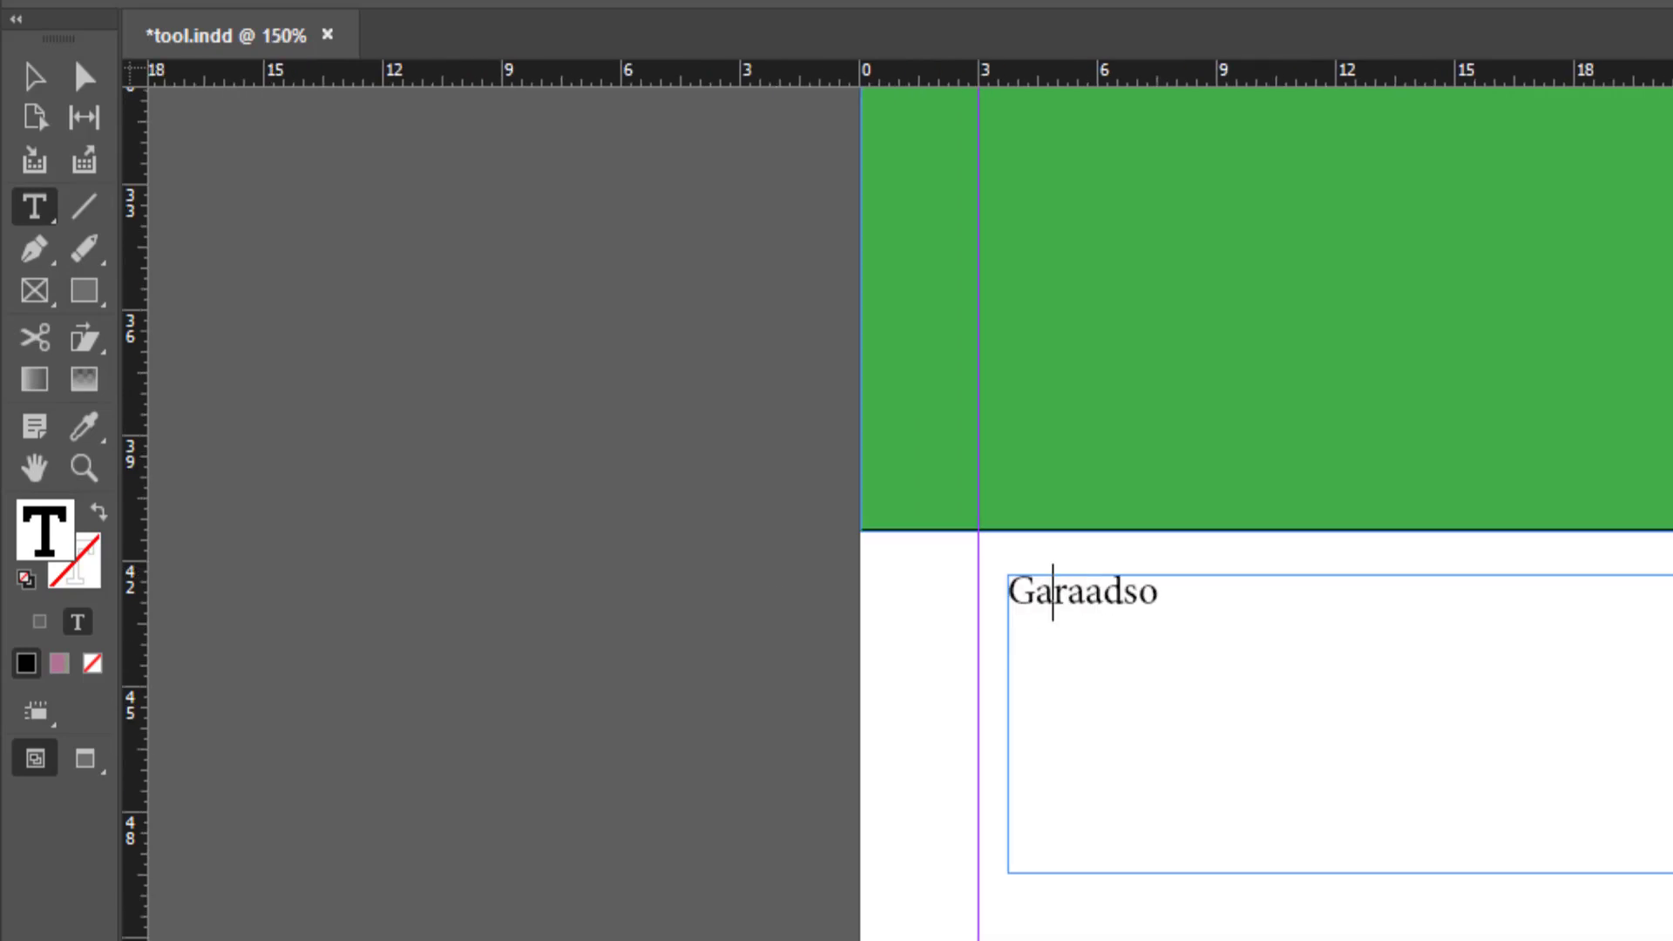
scroll(911, 515, "right", 7)
scroll(910, 514, "right", 1)
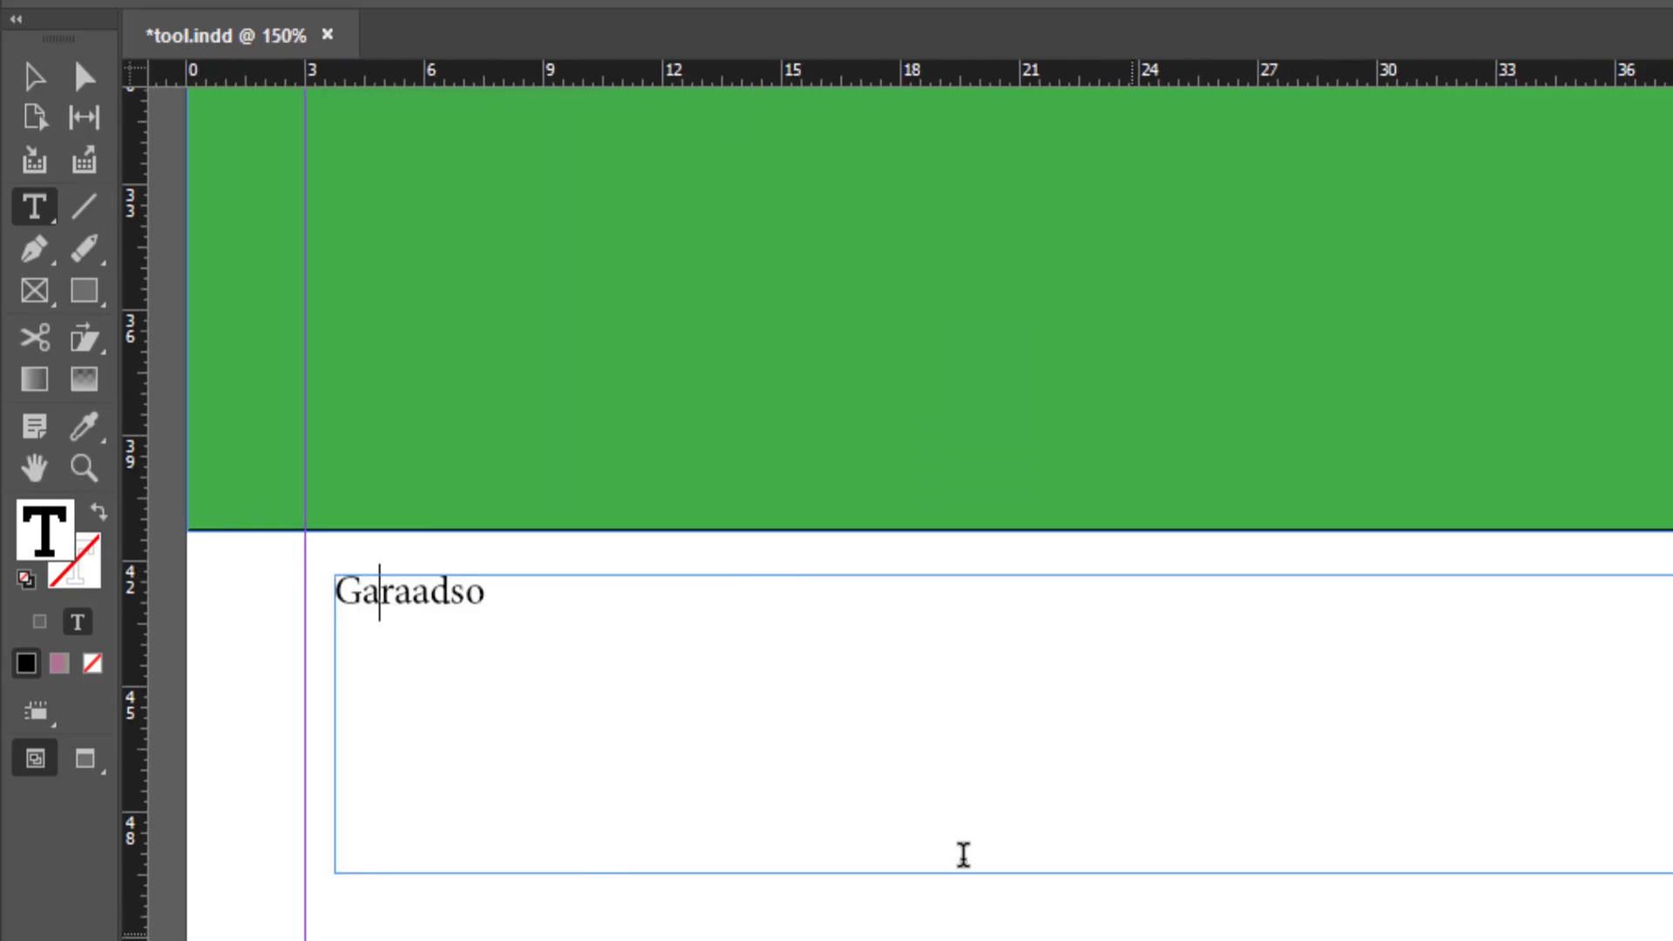
left_click(501, 597)
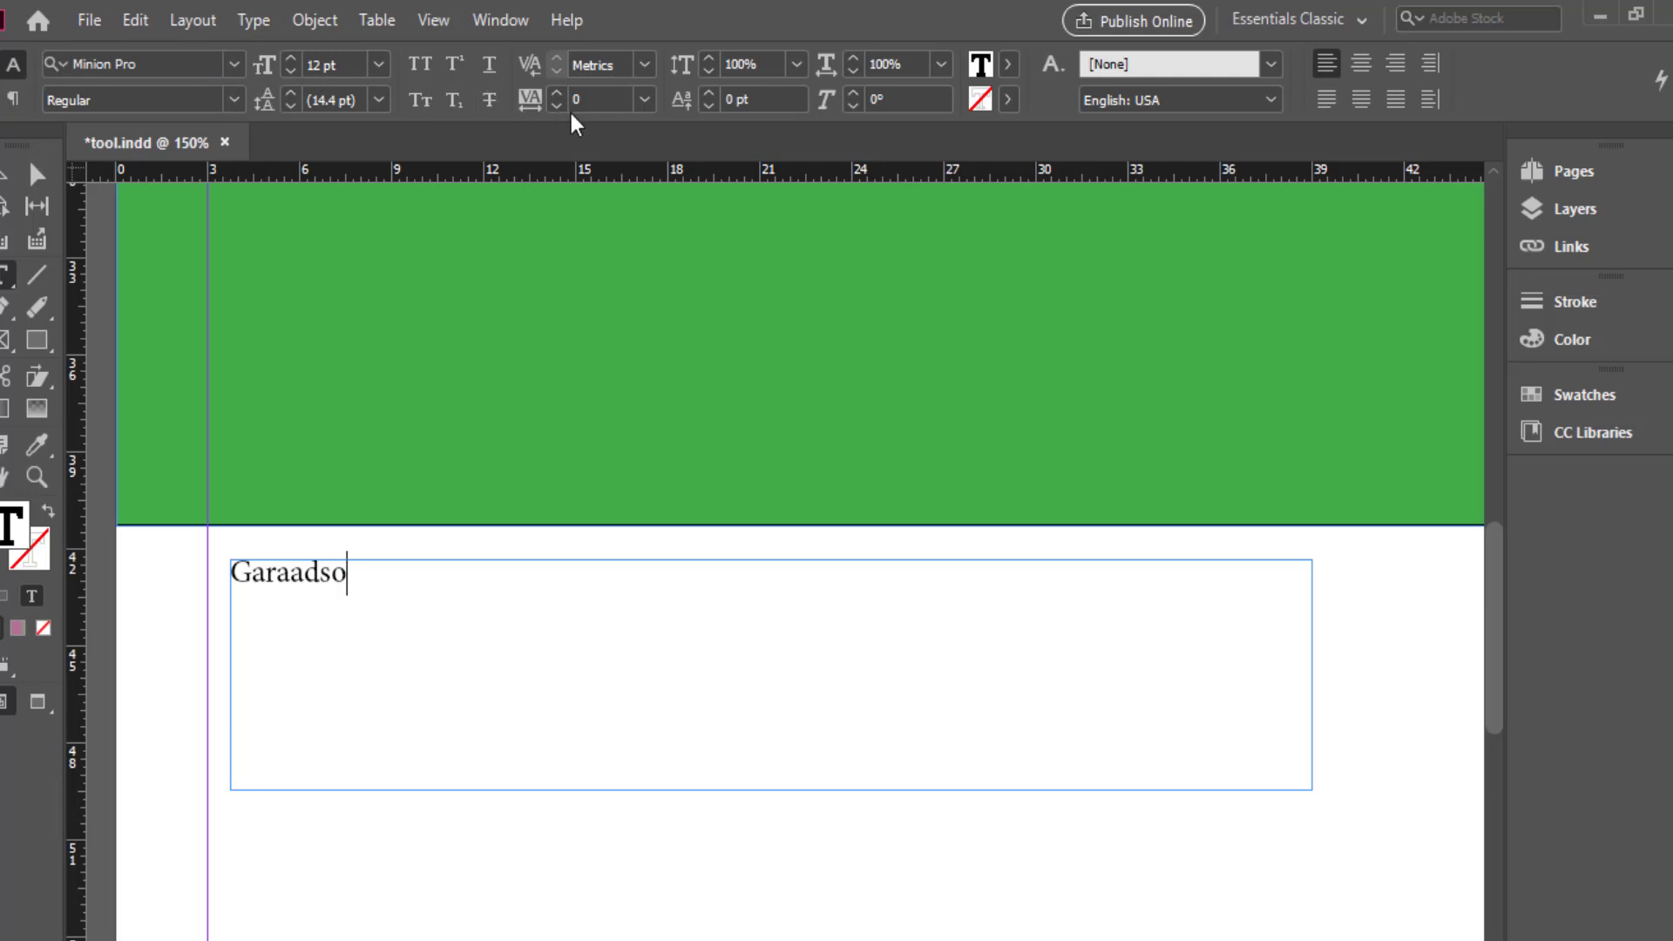
Step: Switch the workspace to Essentials and show the properties of the text in the frame
left_click(1368, 25)
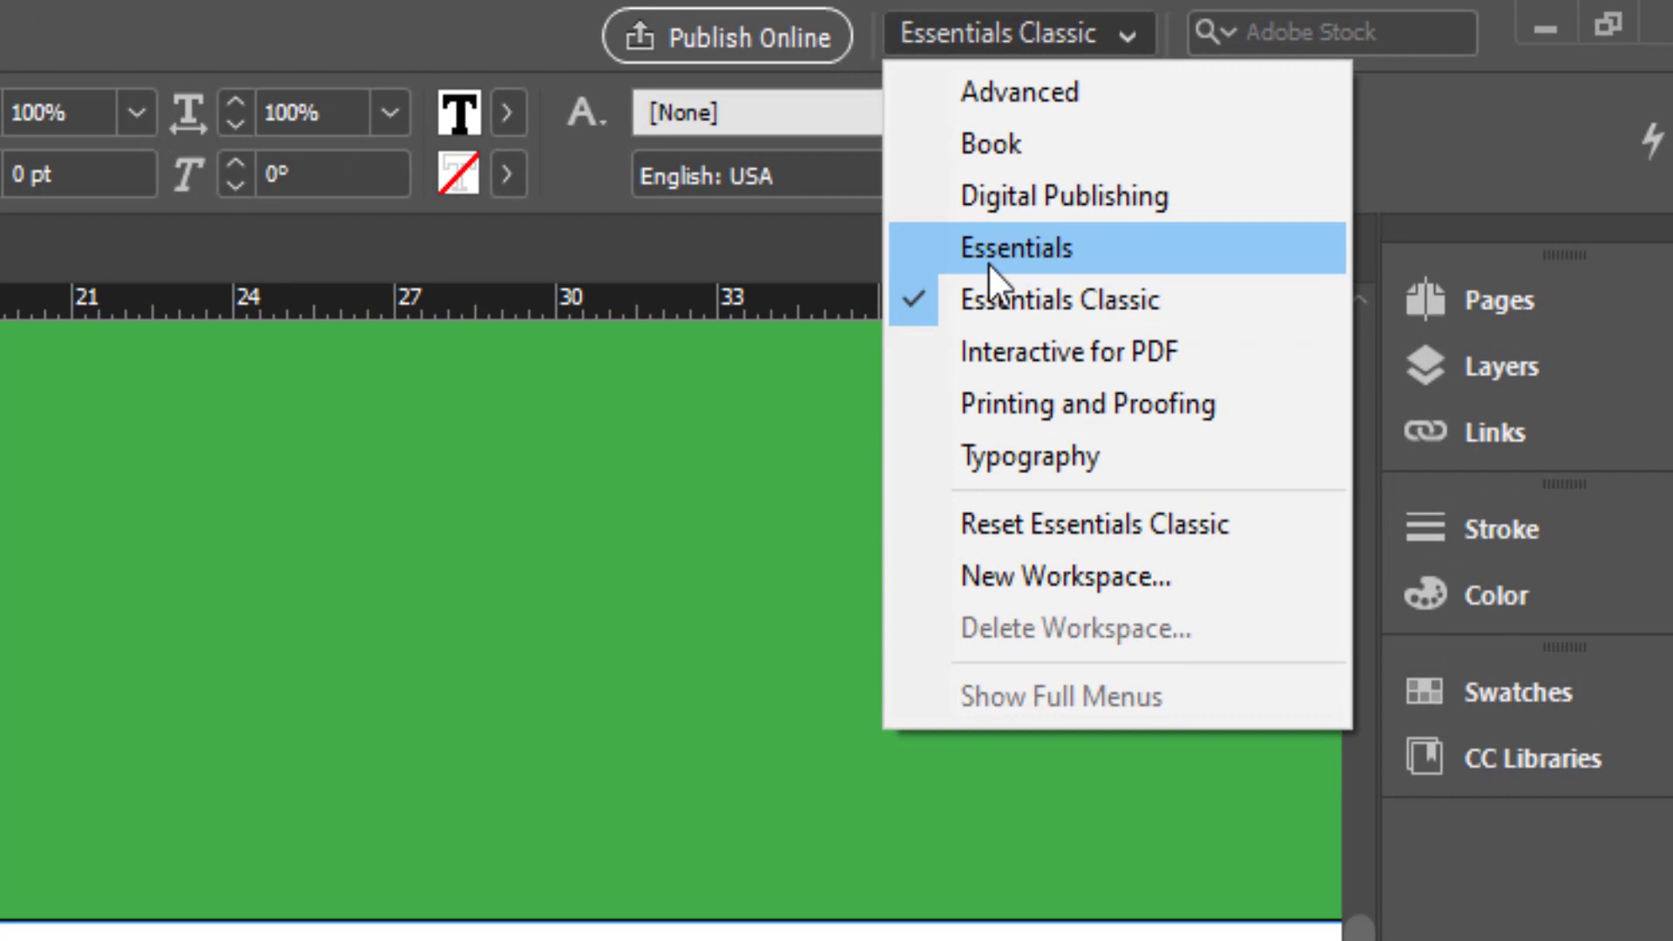
left_click(990, 264)
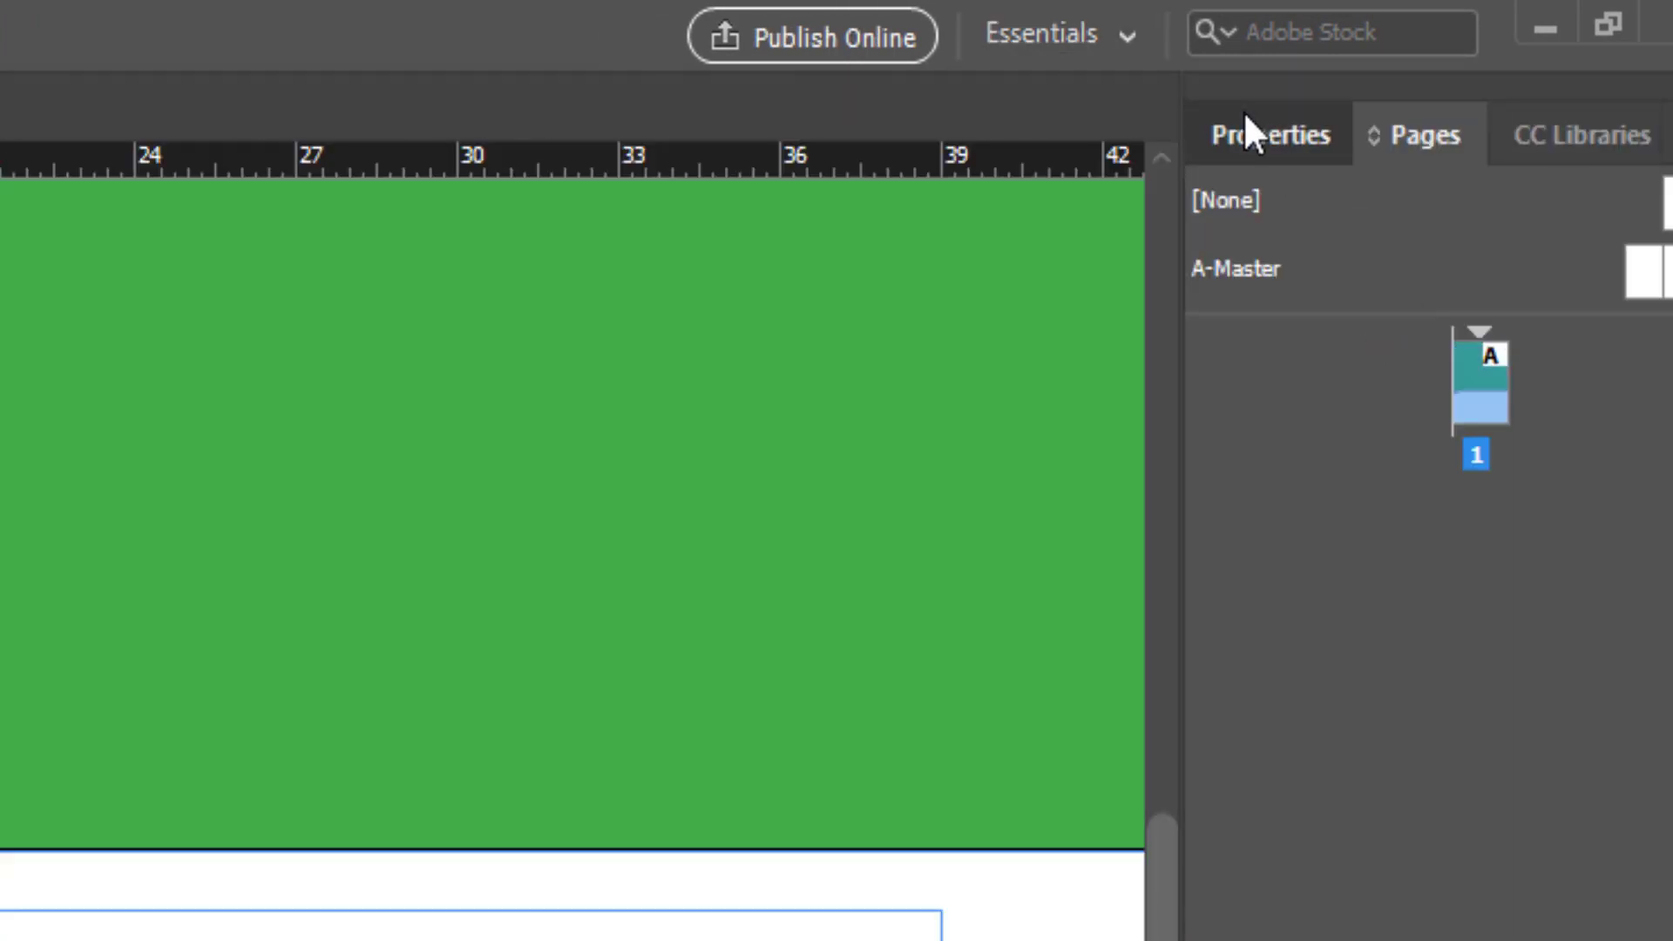
left_click(1246, 122)
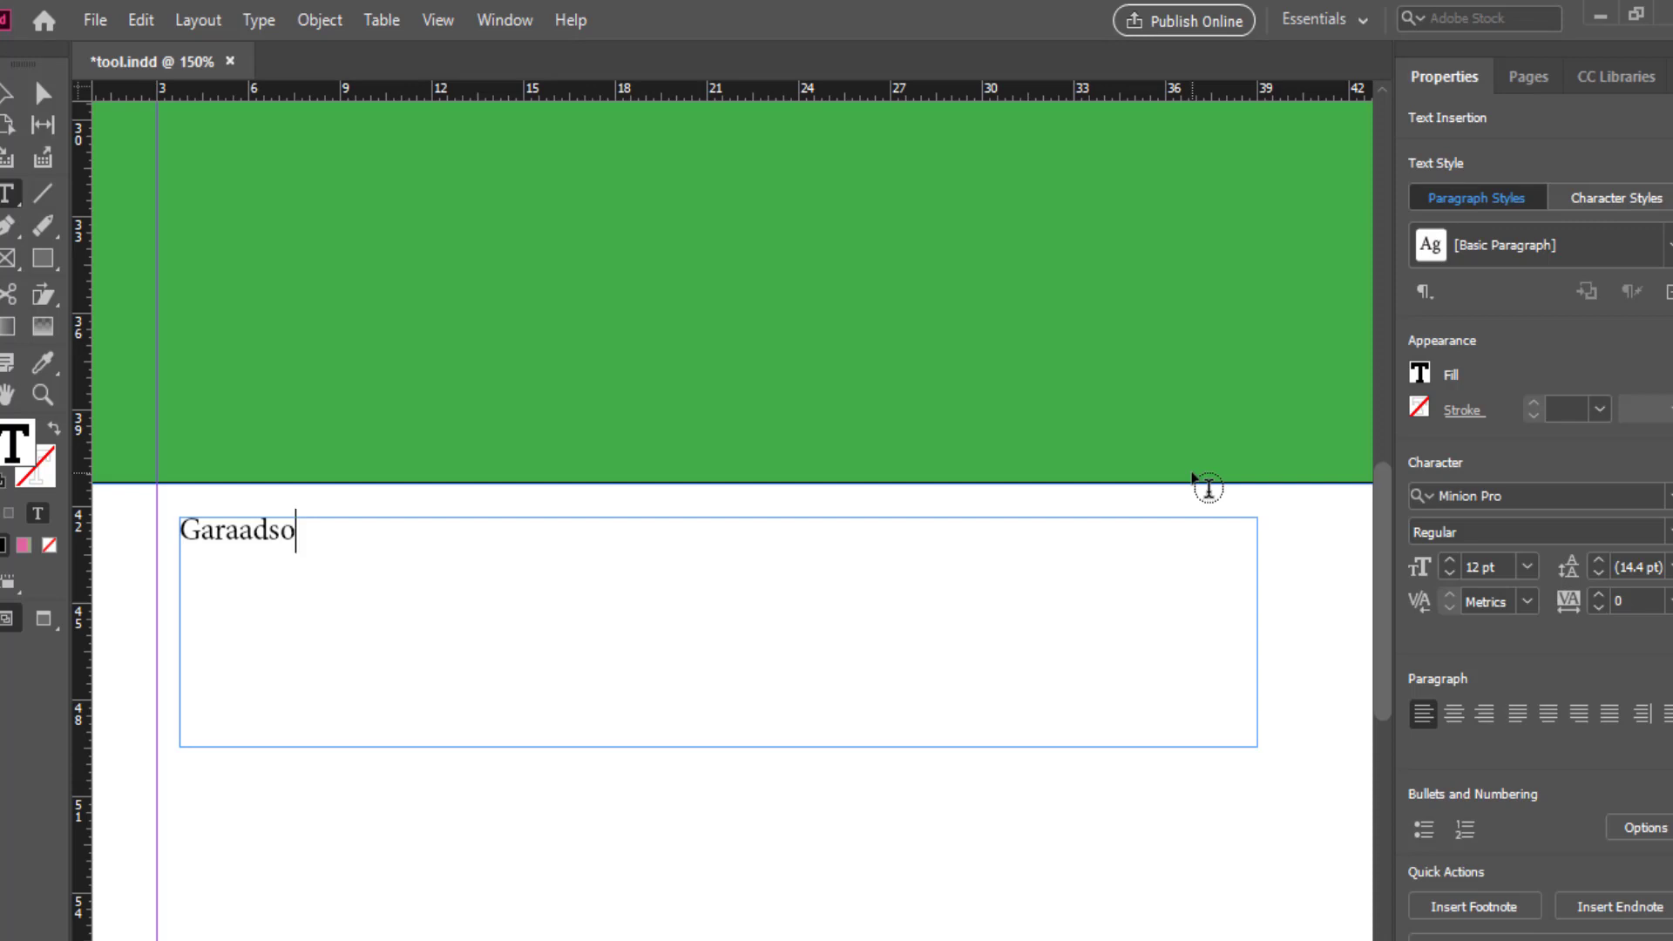
key("ctrl+minus")
key("ctrl+minus")
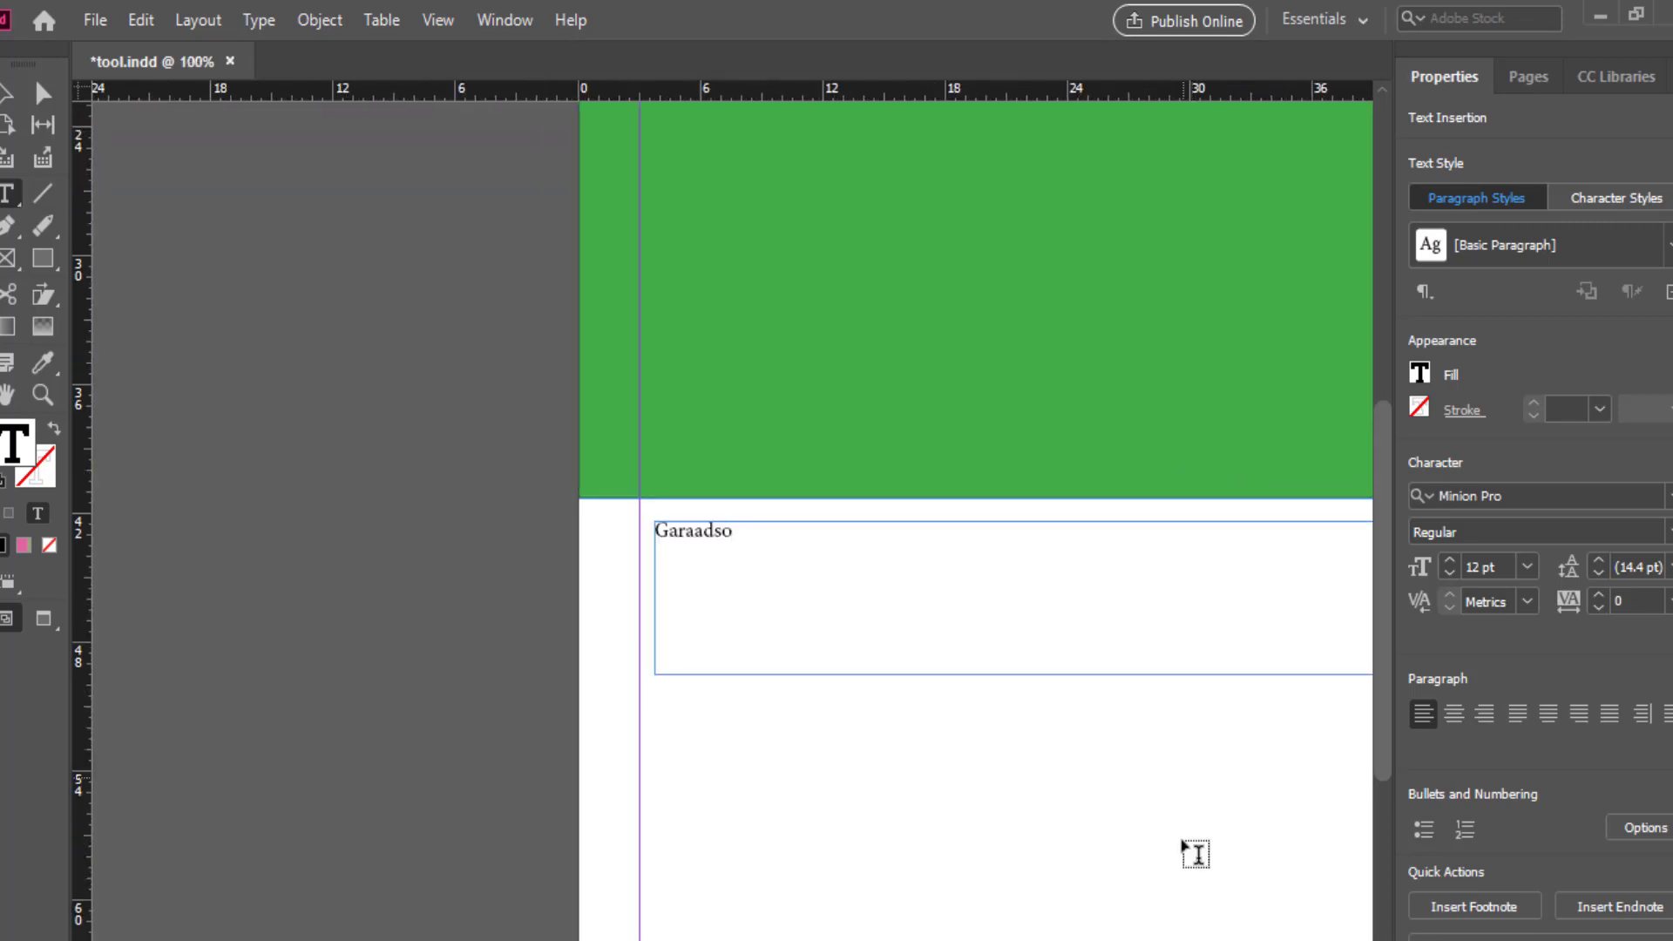
left_click_drag(1102, 940, 1197, 940)
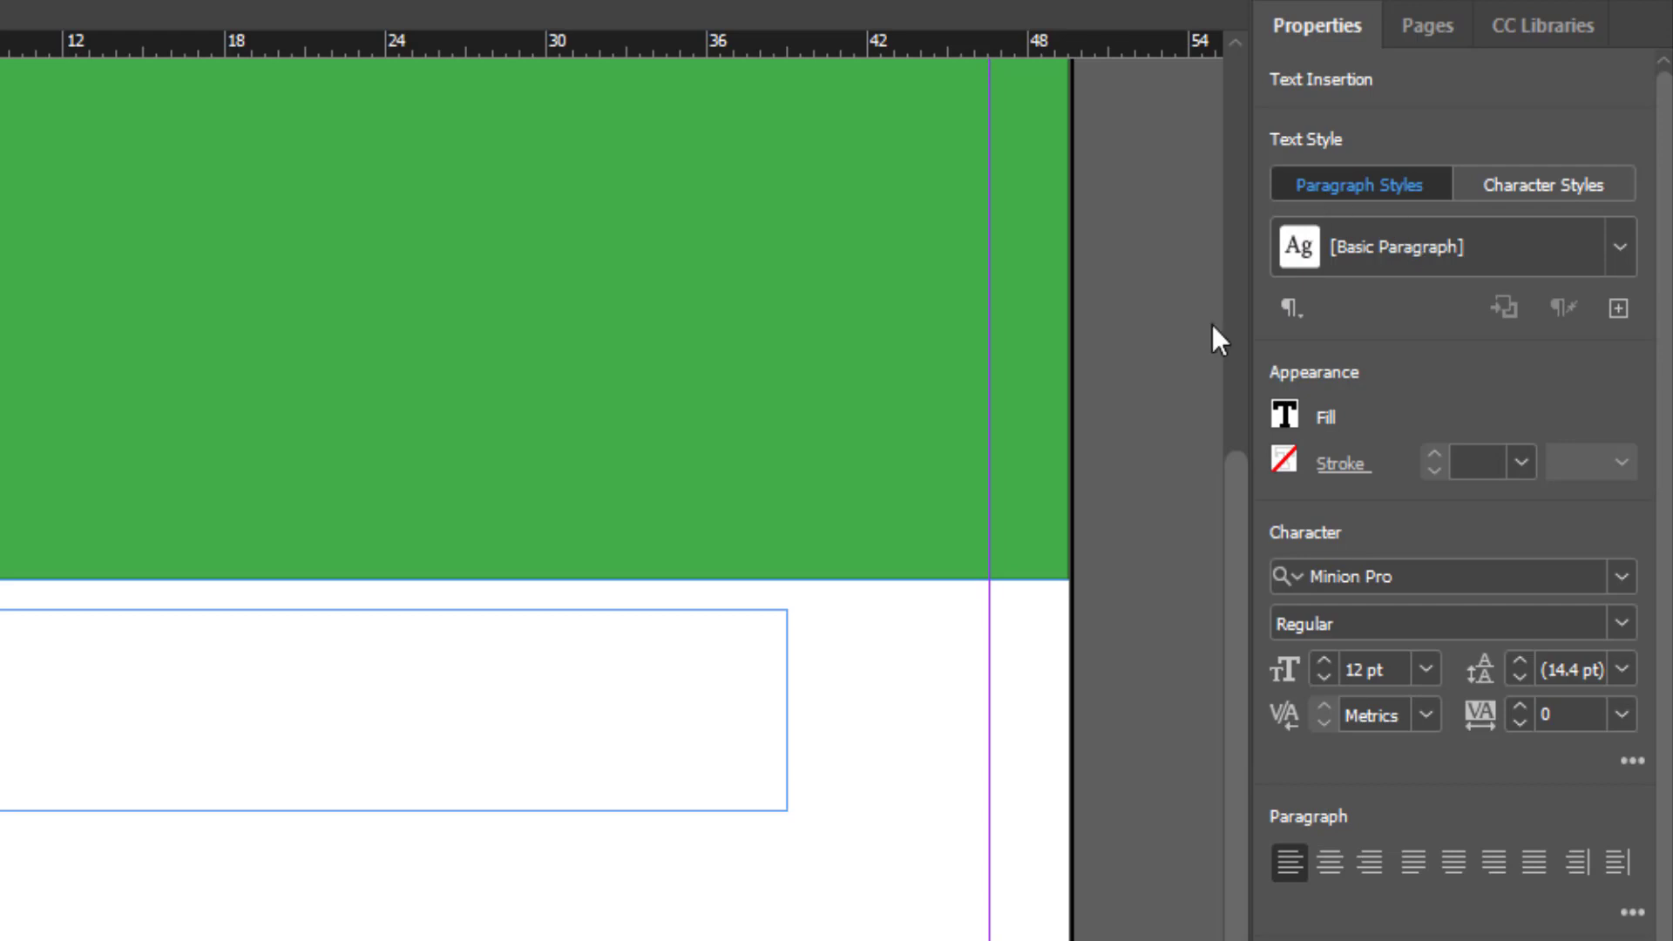
type("Garaadso")
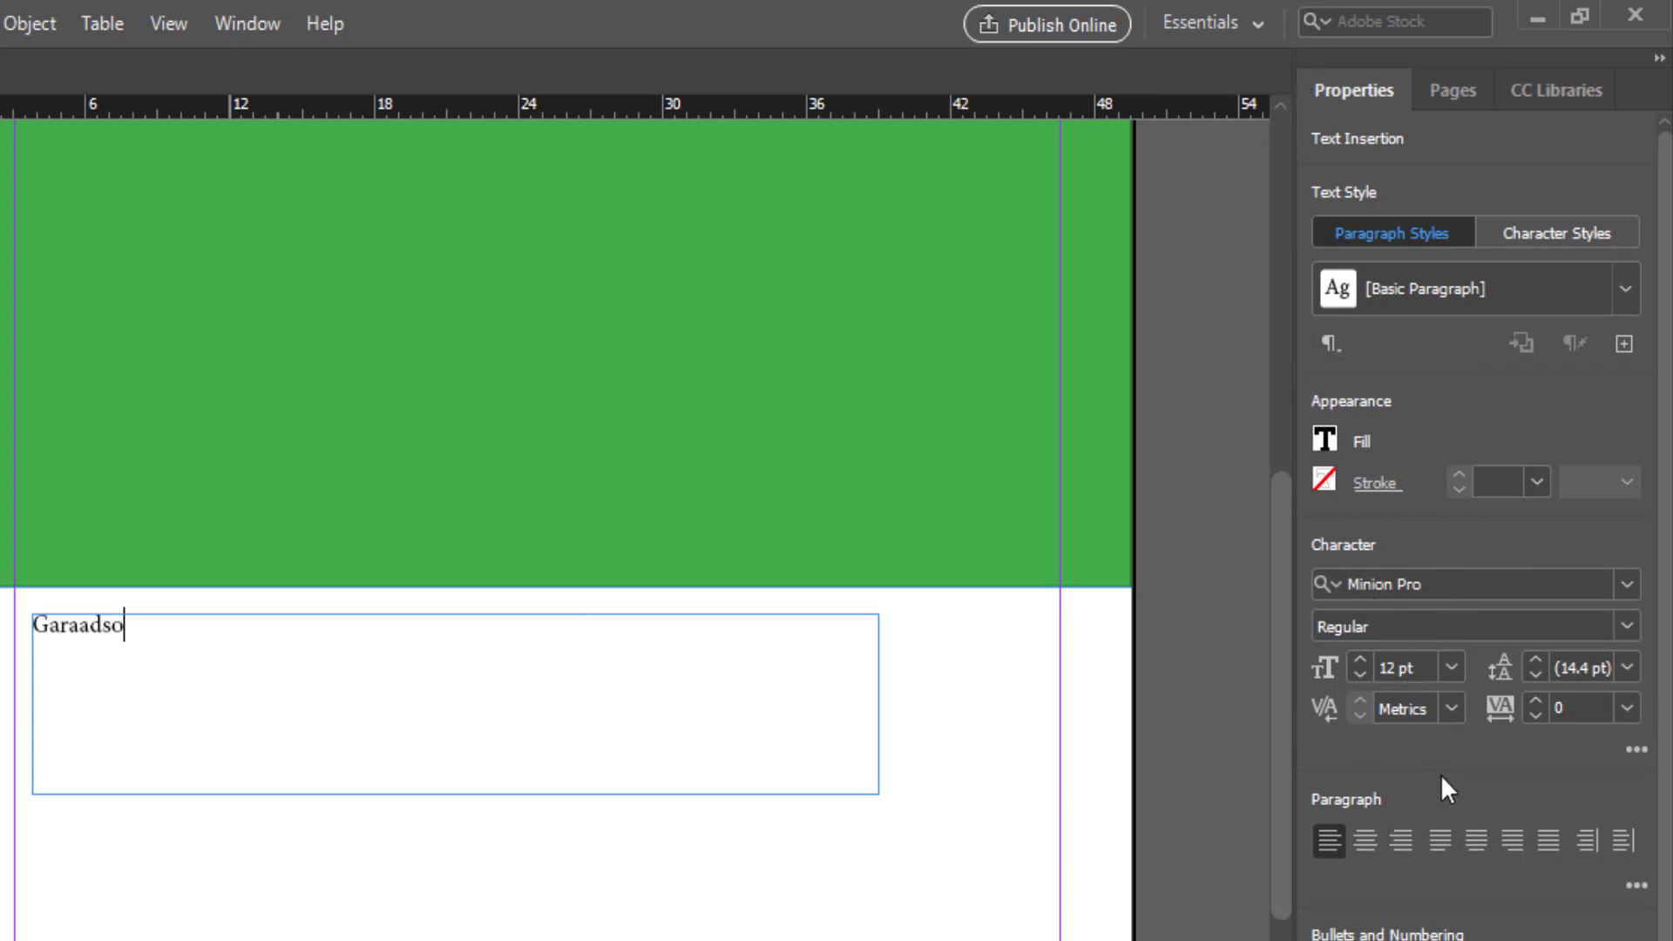
Step: Switch the workspace to Essentials Classic for comparison and return to Essentials
left_click(1257, 18)
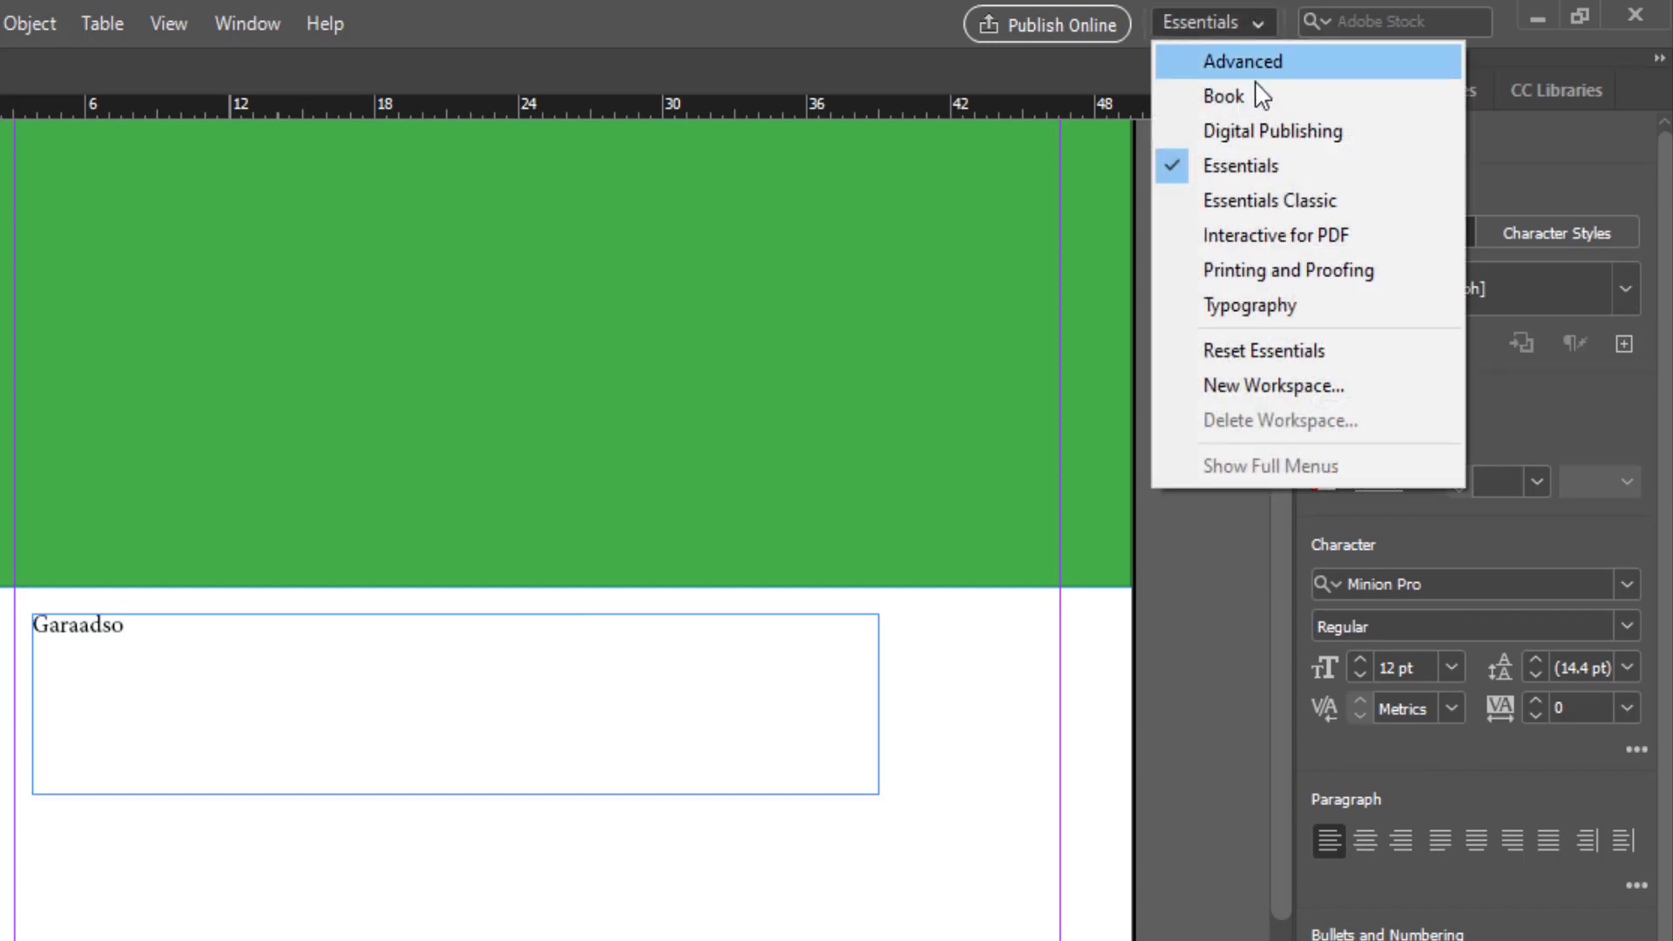
left_click(1255, 201)
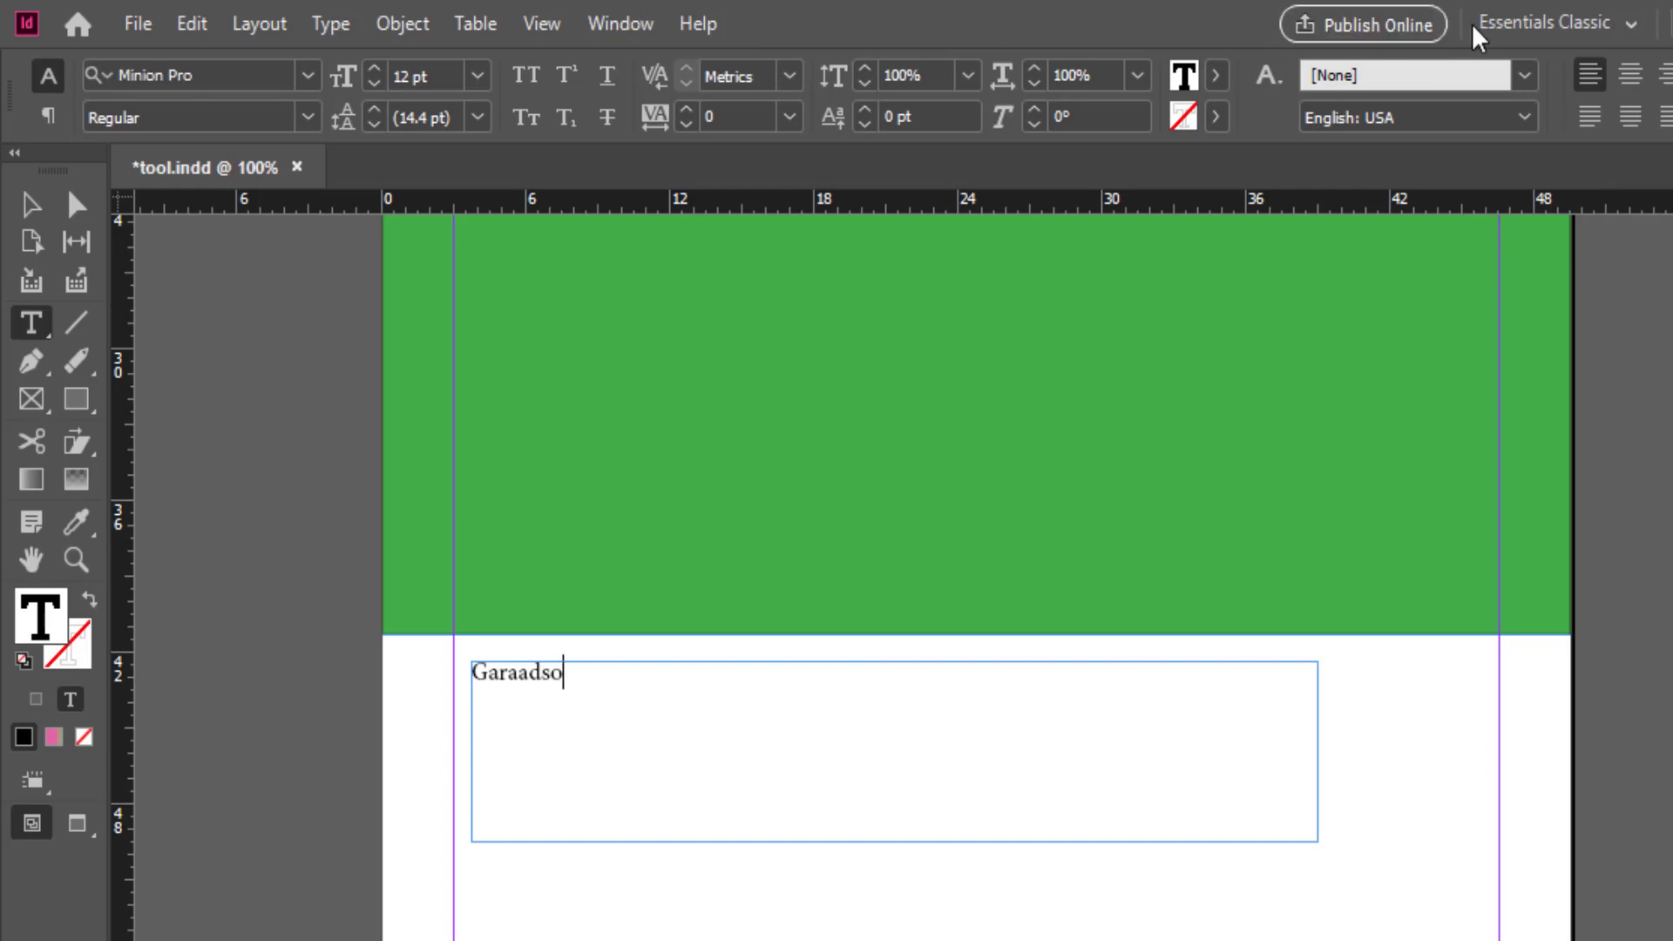
left_click(1632, 26)
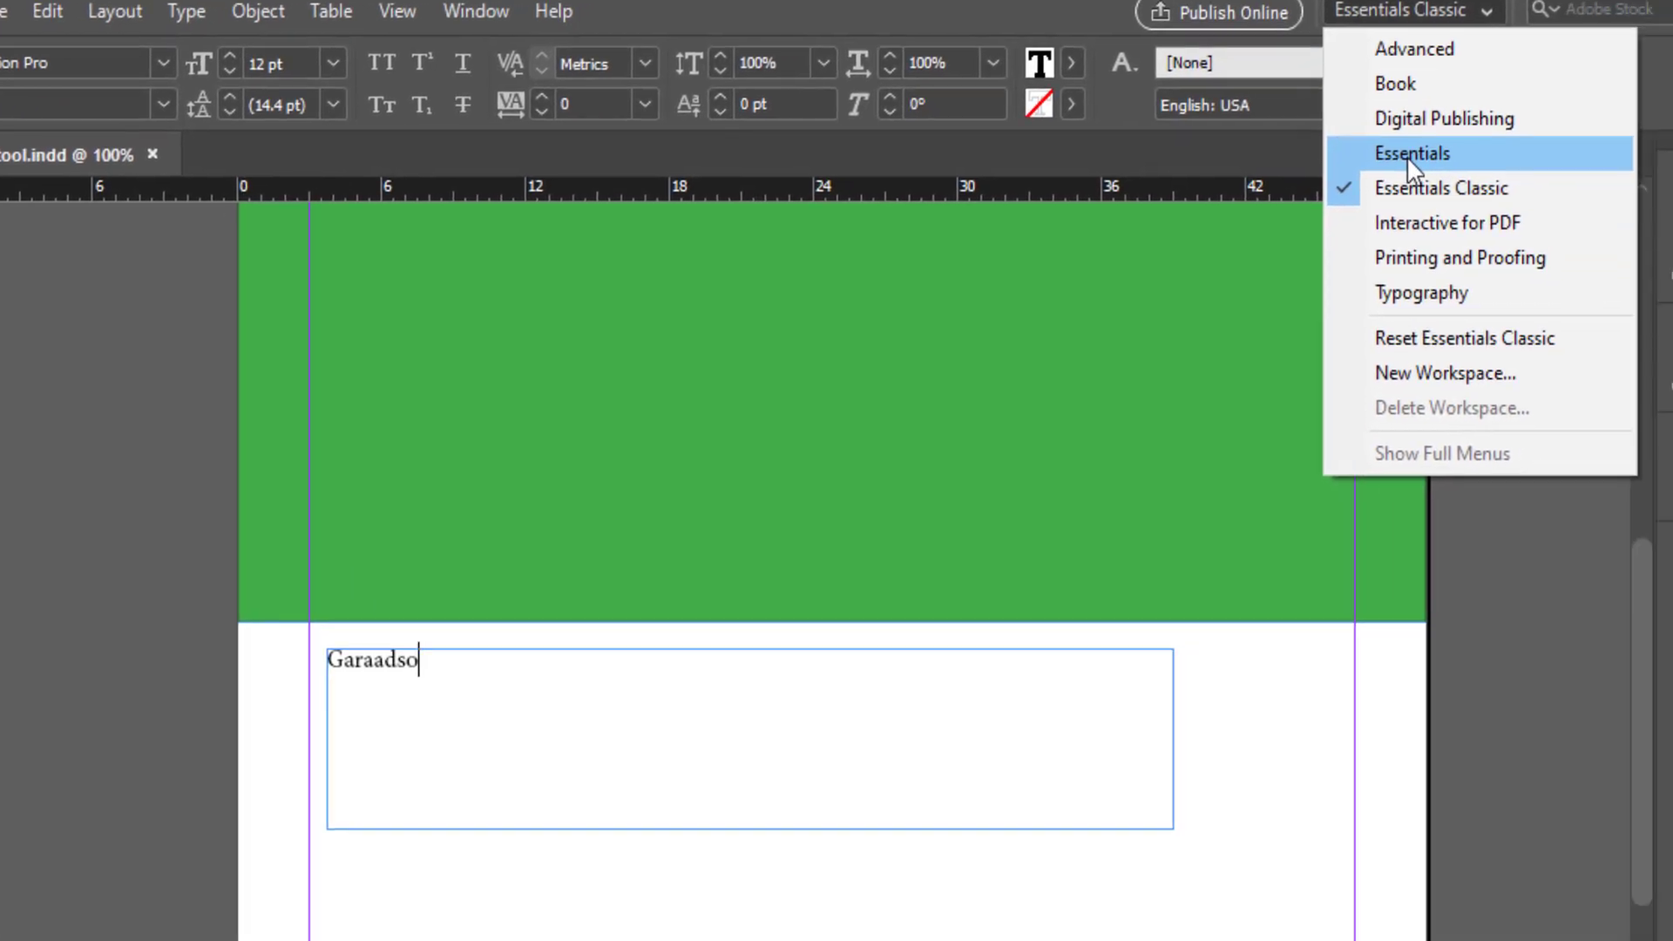
left_click(1553, 171)
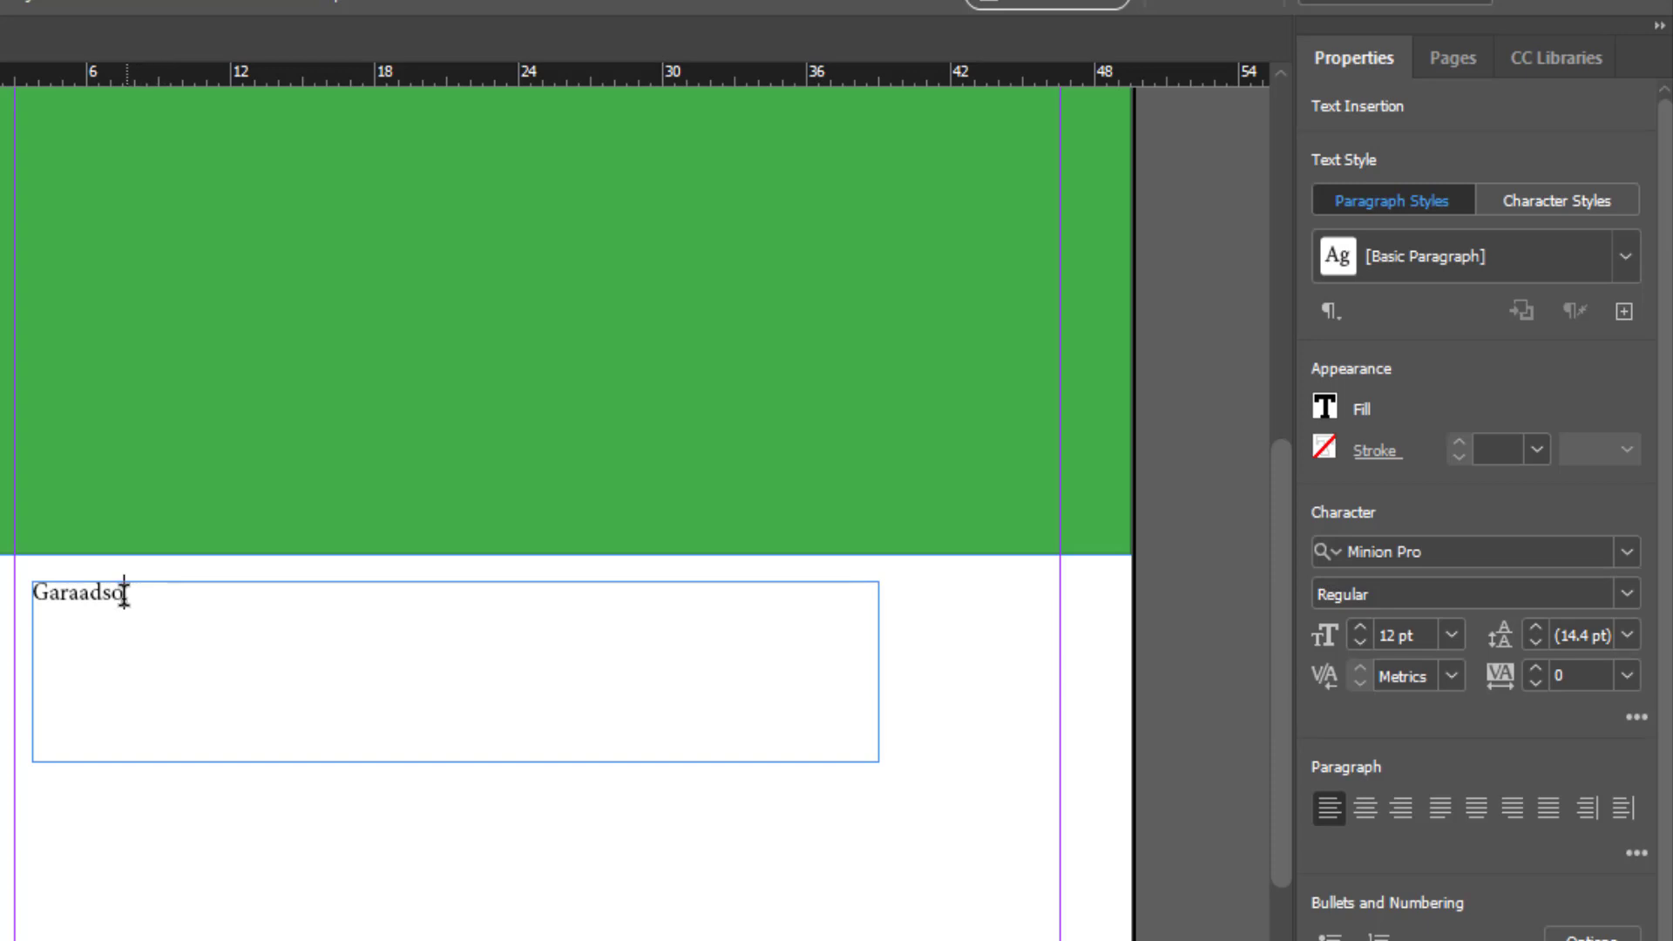
Step: Select the word "Garaadso" and enlarge its font size, first gradually to 29 pt and finally to 72 pt
left_click_drag(125, 594, 35, 590)
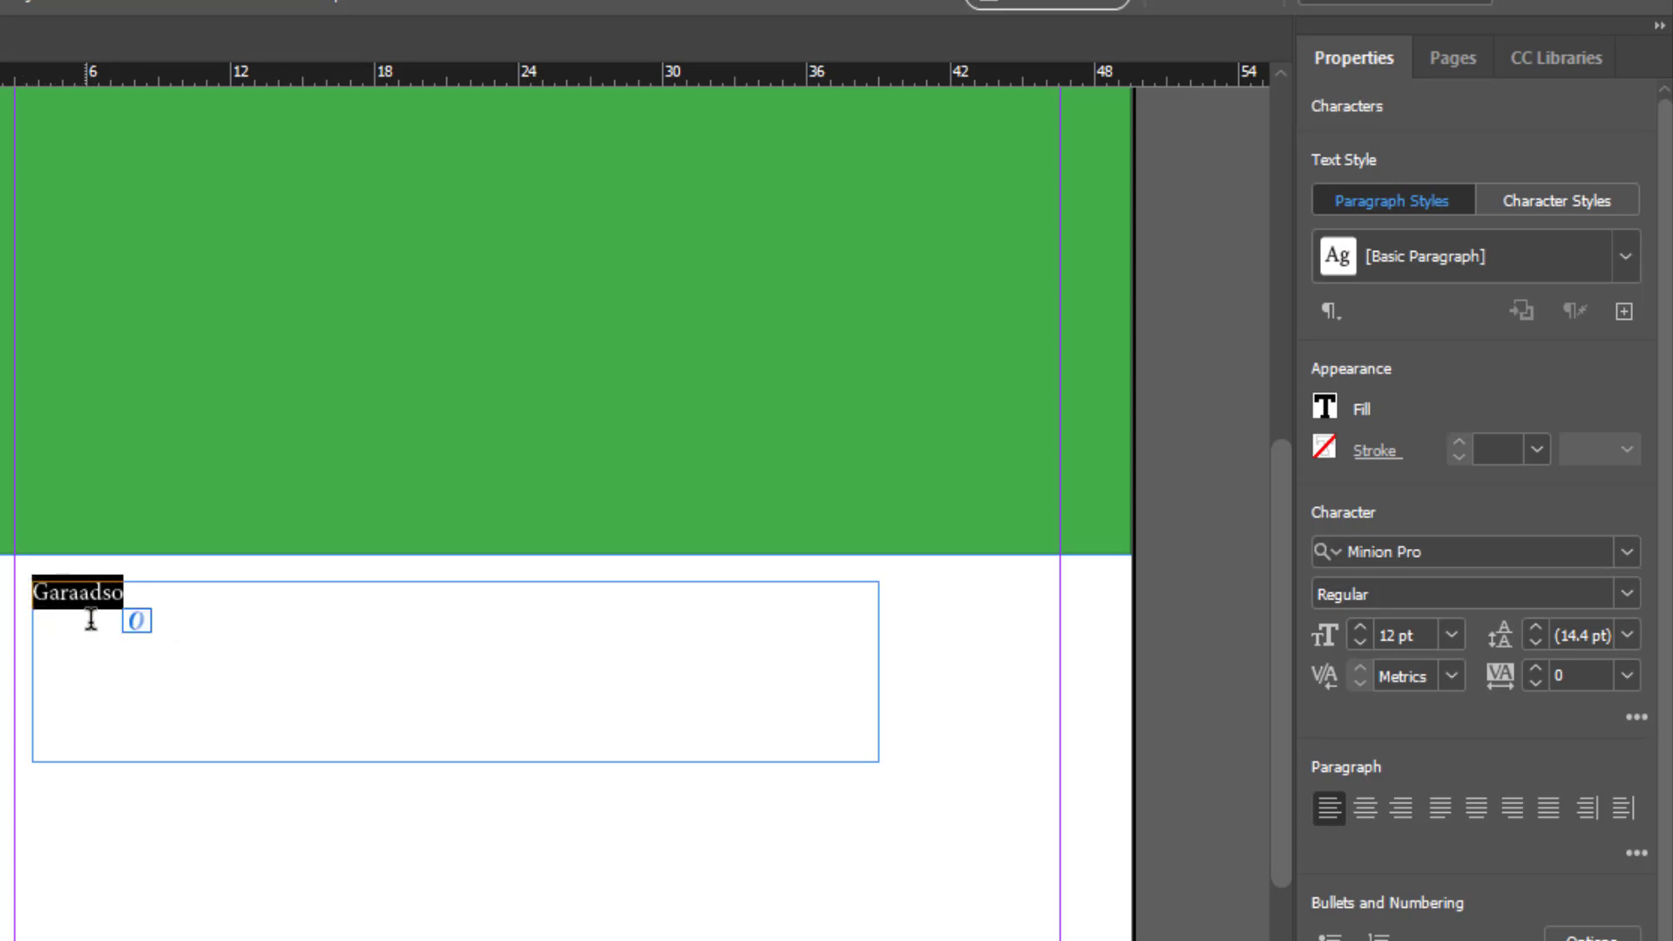
left_click(1358, 625)
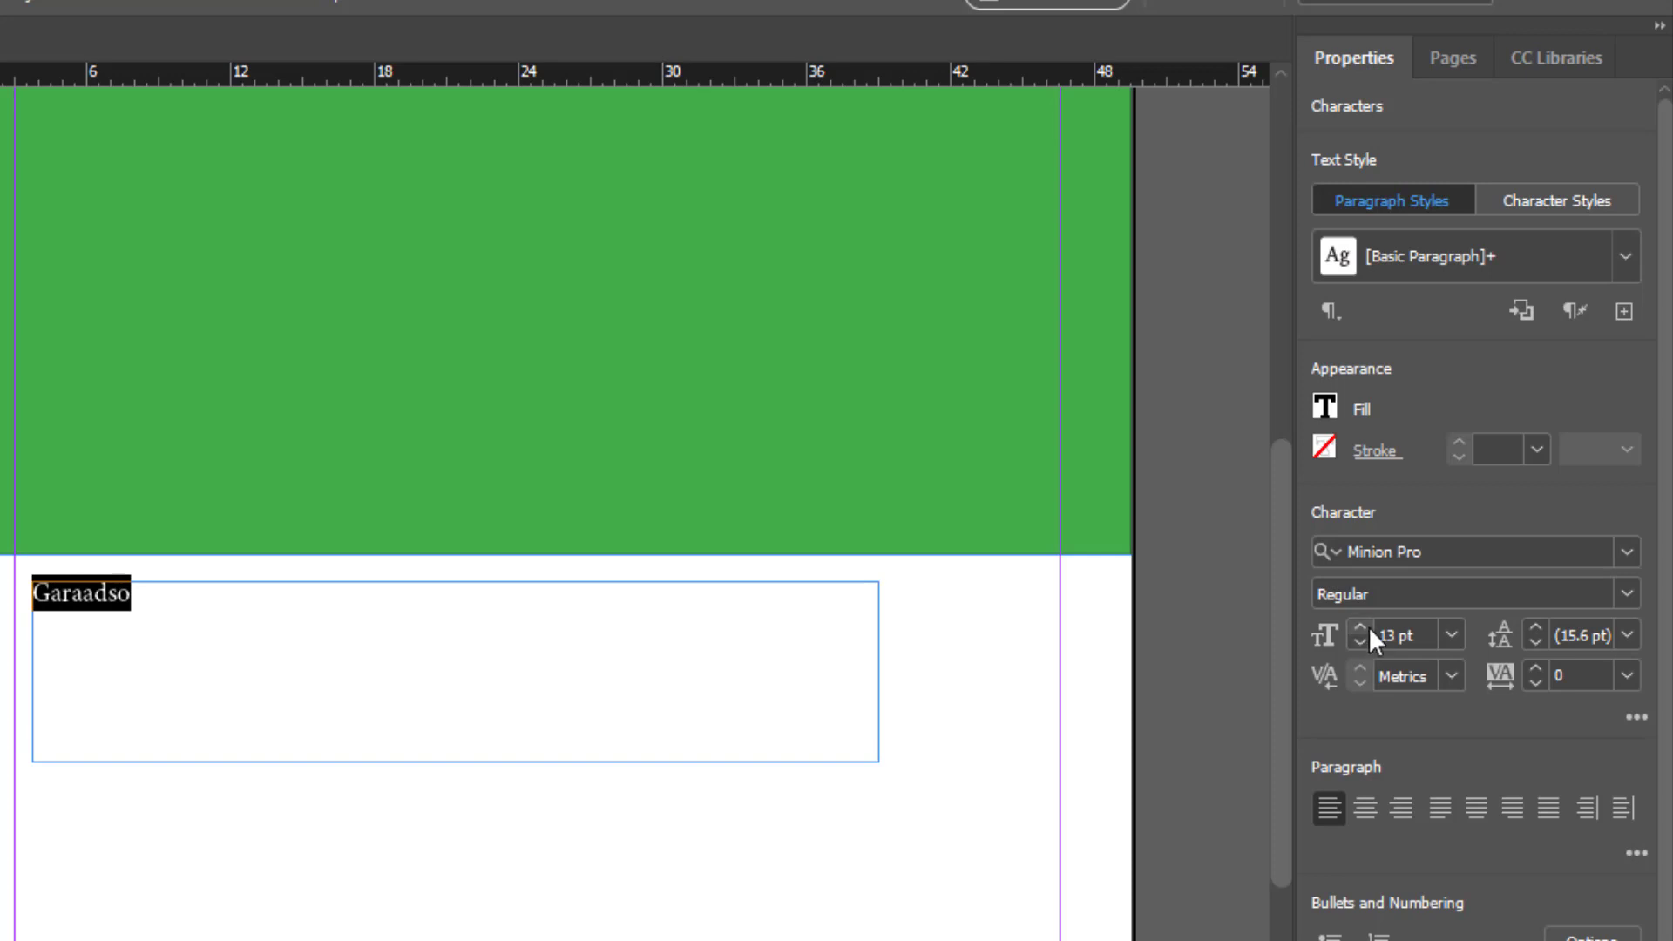
left_click(1368, 624)
left_click(1367, 624)
left_click(1367, 624)
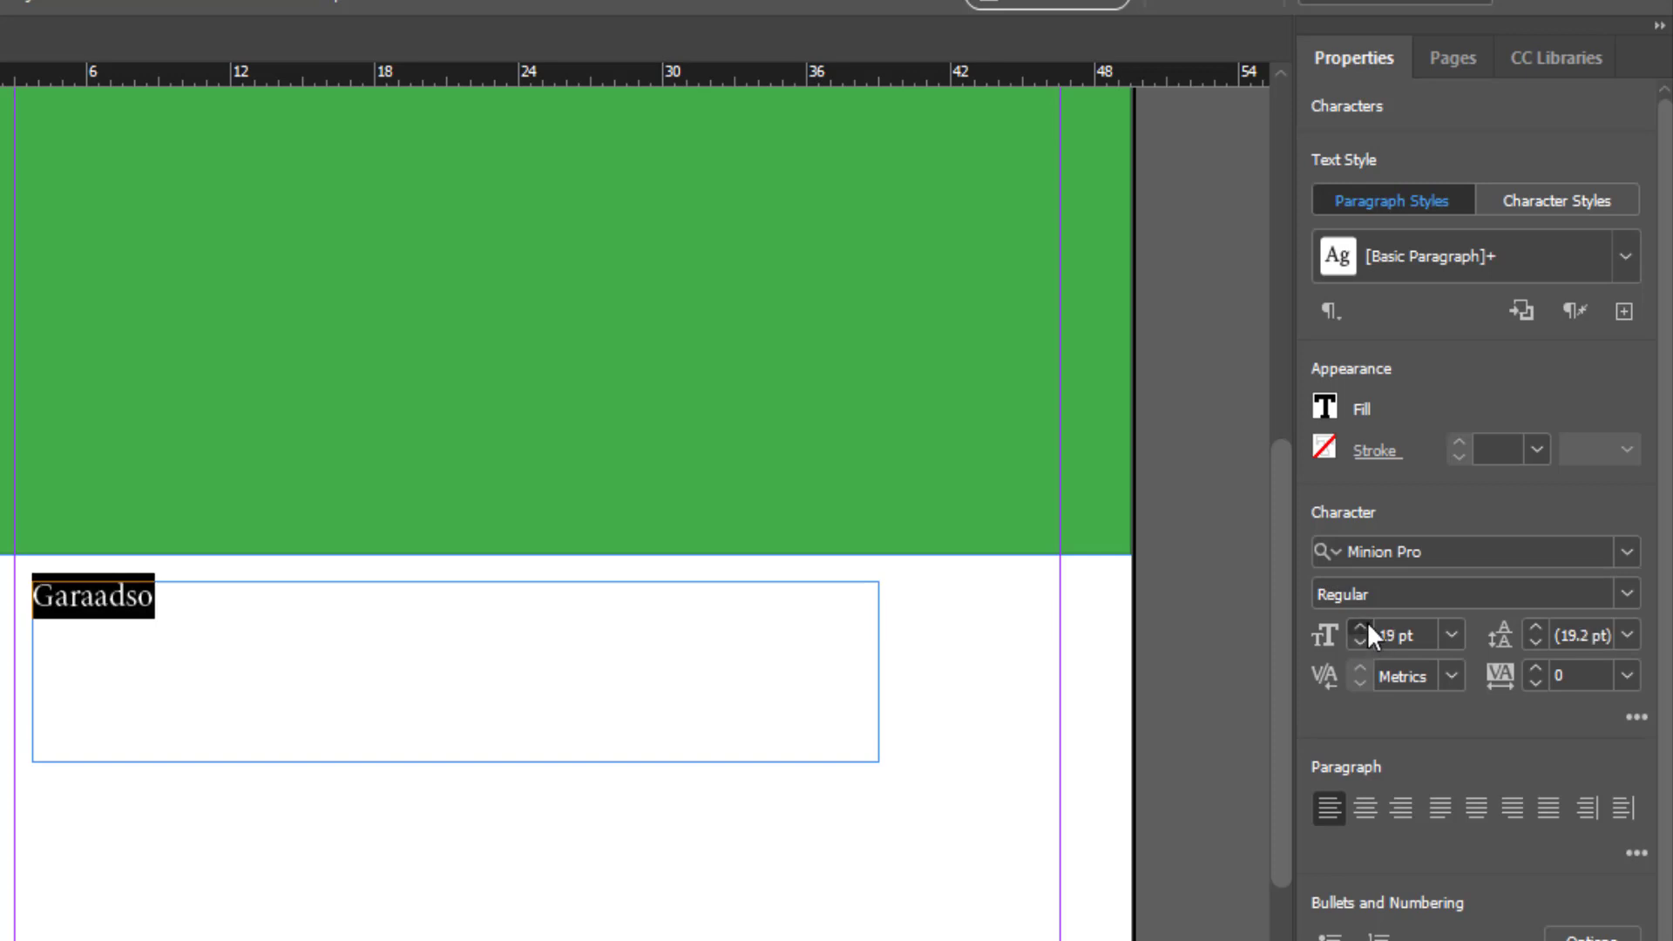
left_click(1367, 623)
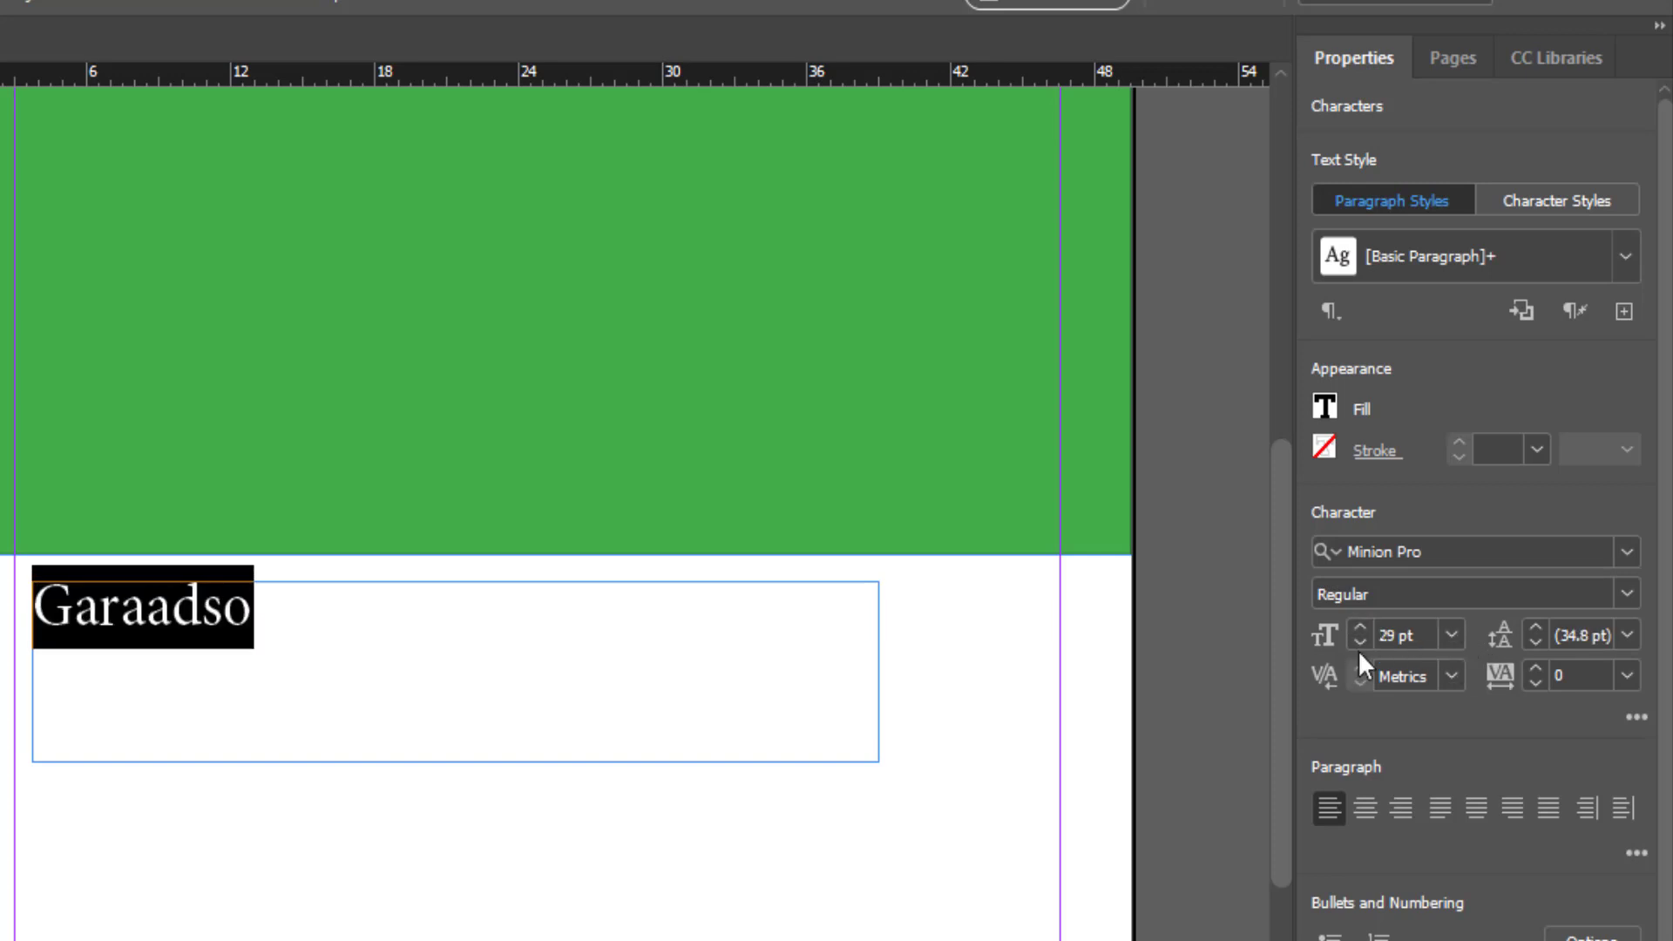
left_click(1452, 637)
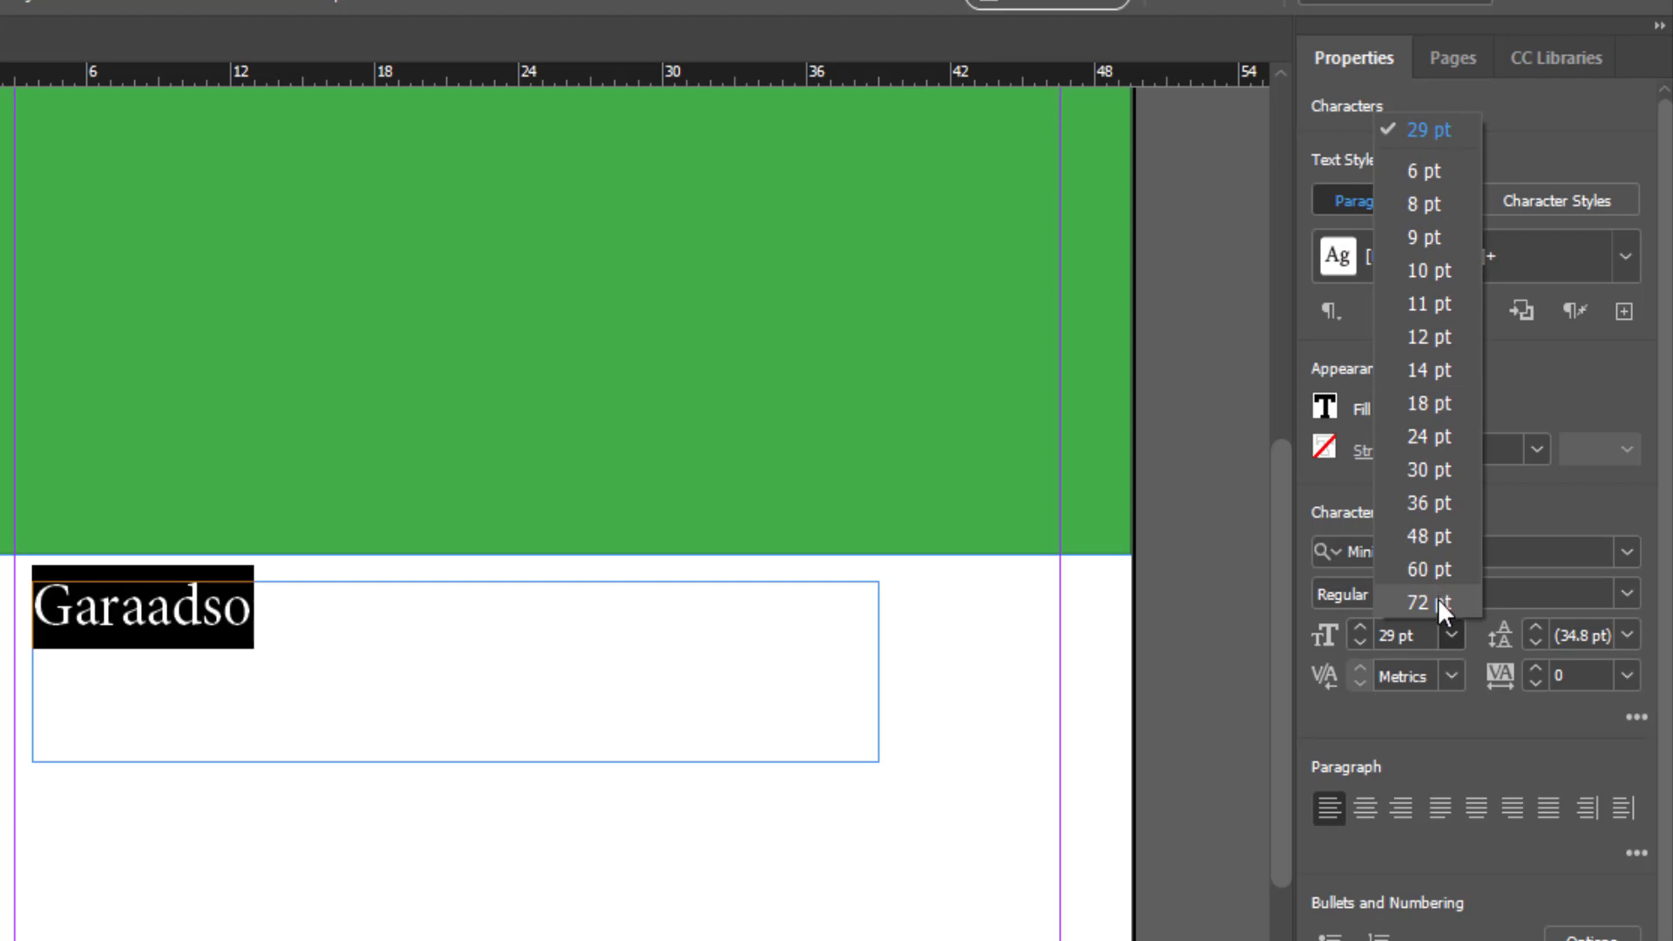
left_click(1437, 601)
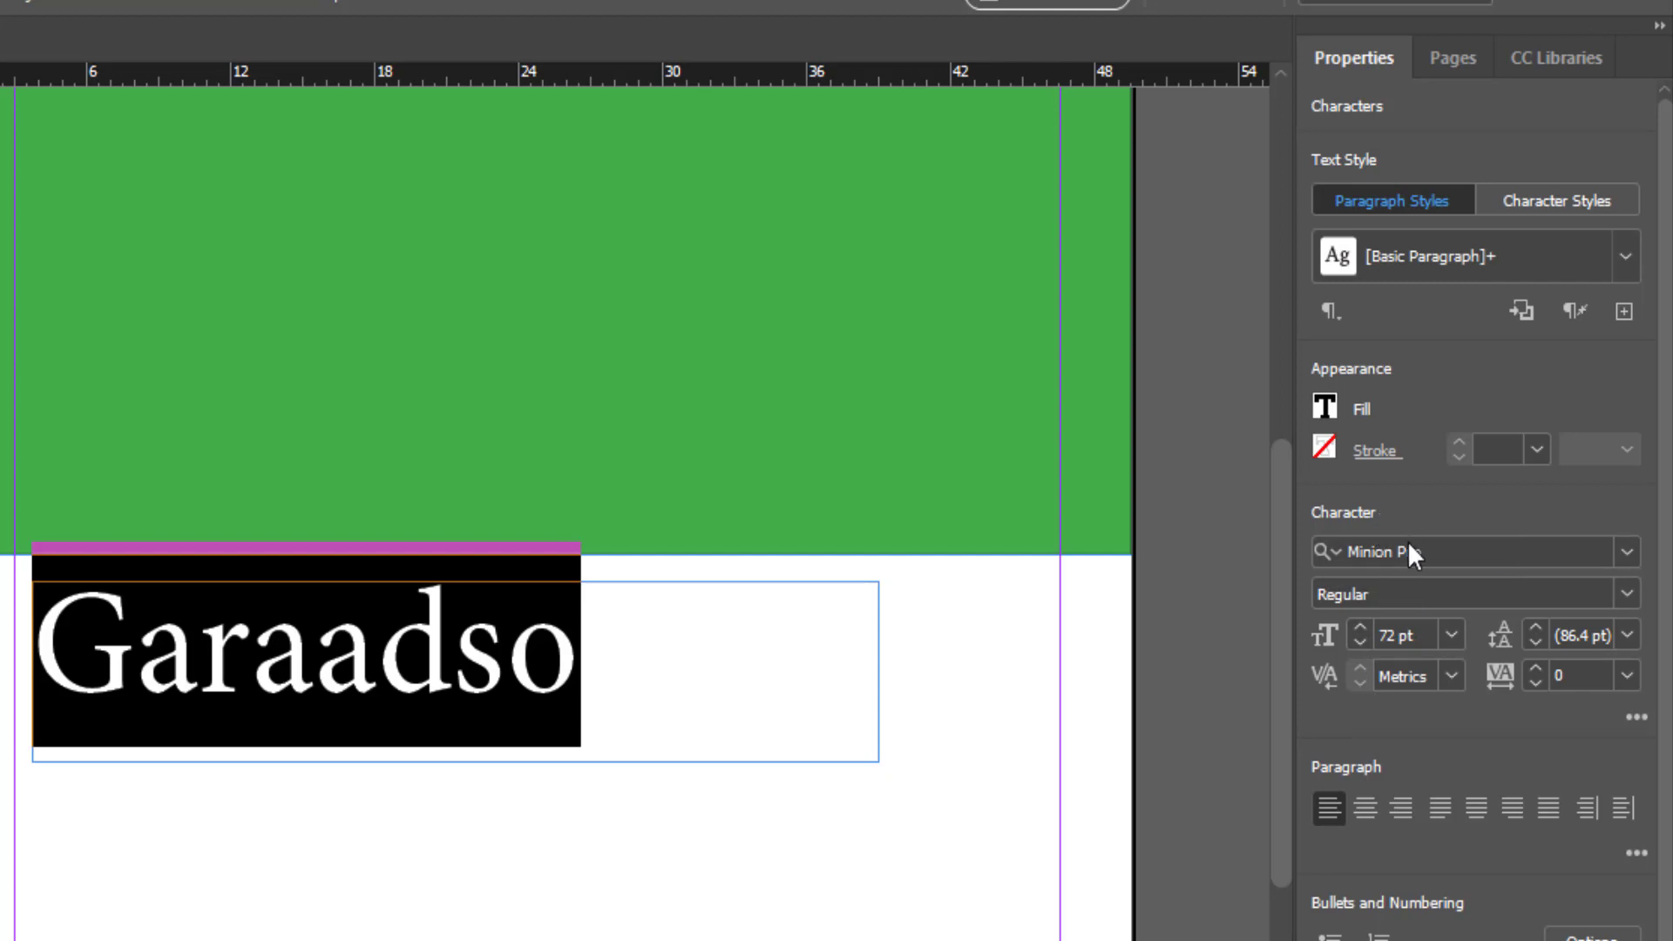
Step: Try different fonts on the selected word, applying Microsoft PhagsPa and then Franklin Gothic Medium
left_click(1628, 558)
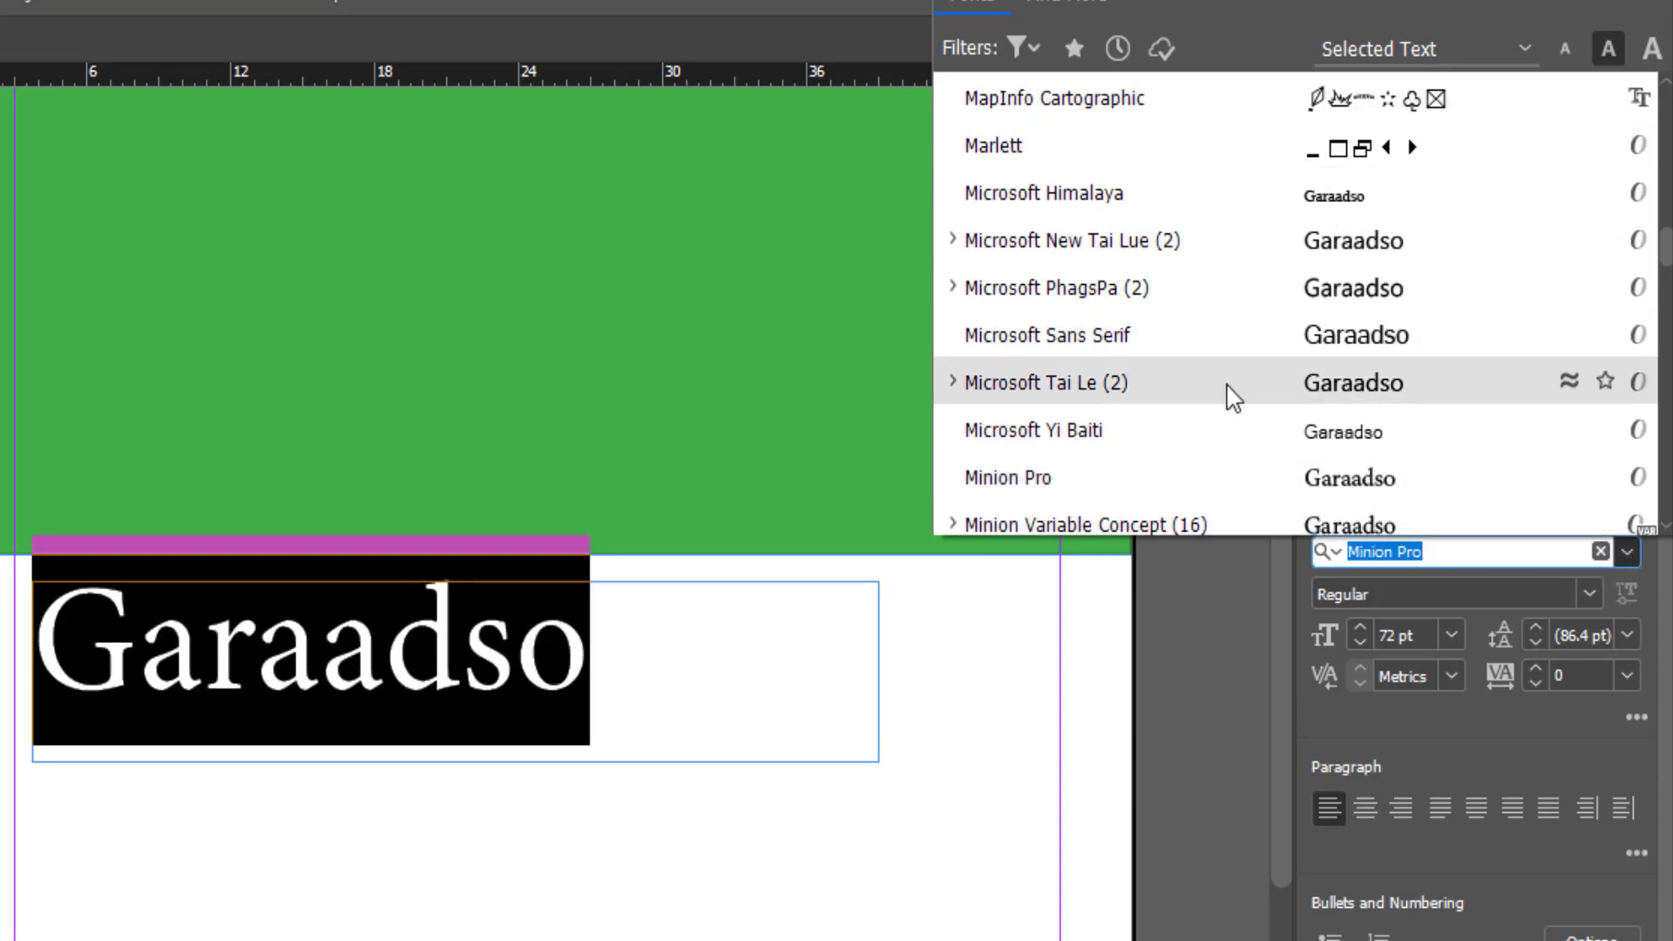
scroll(1165, 322, "down", 1)
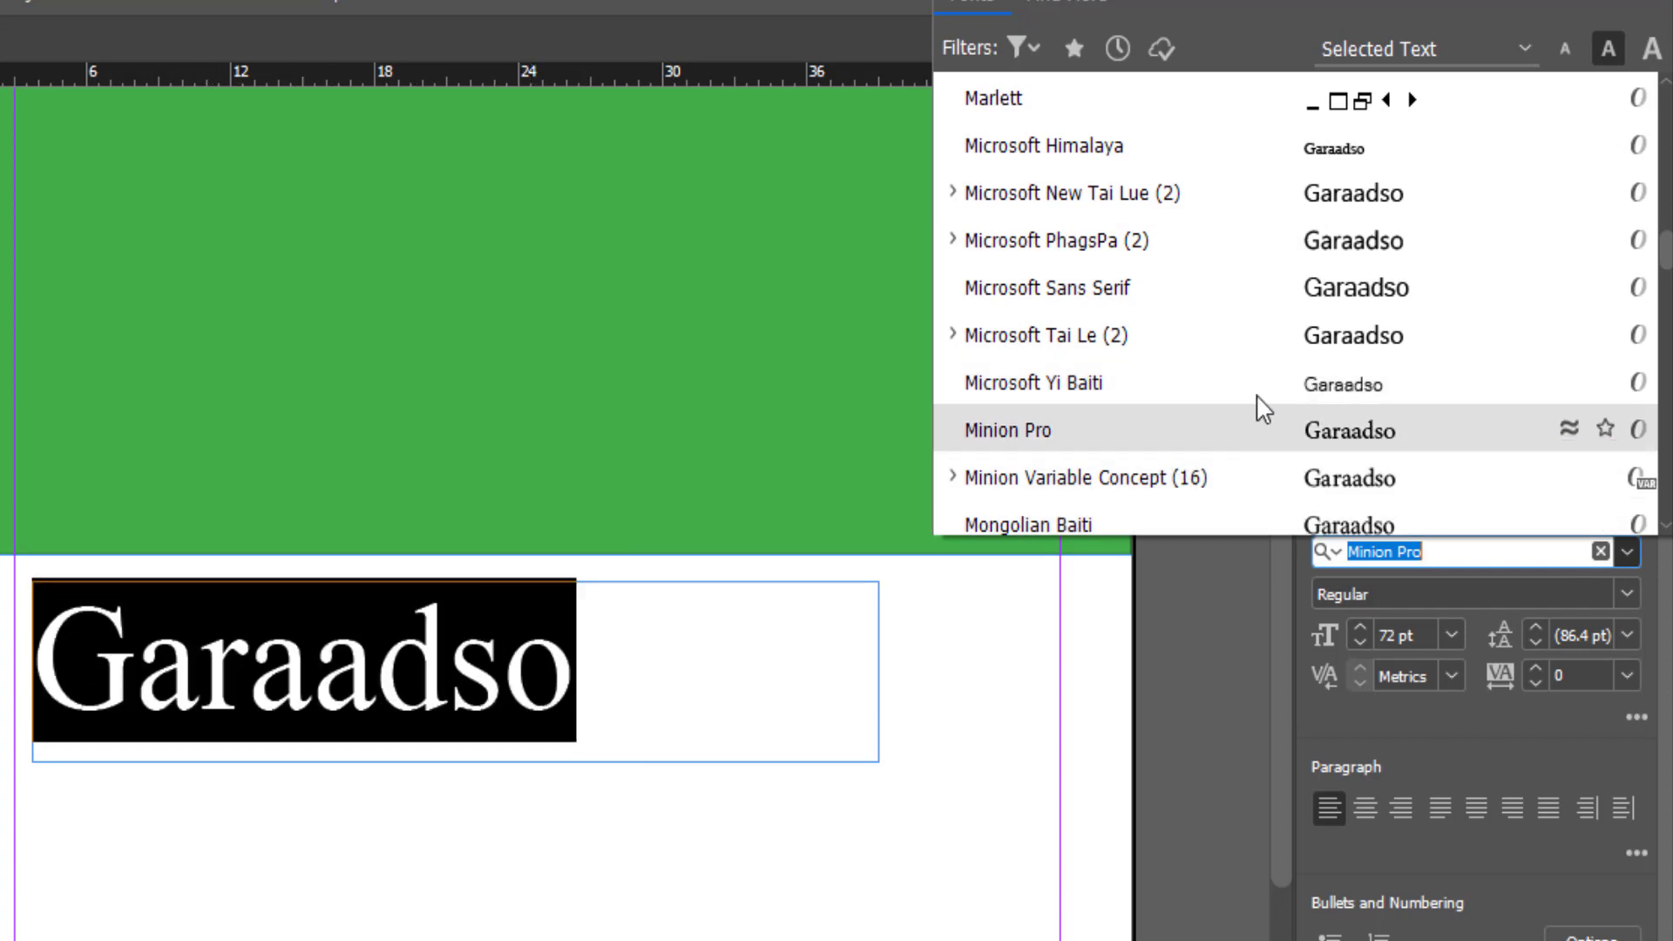
left_click(1365, 247)
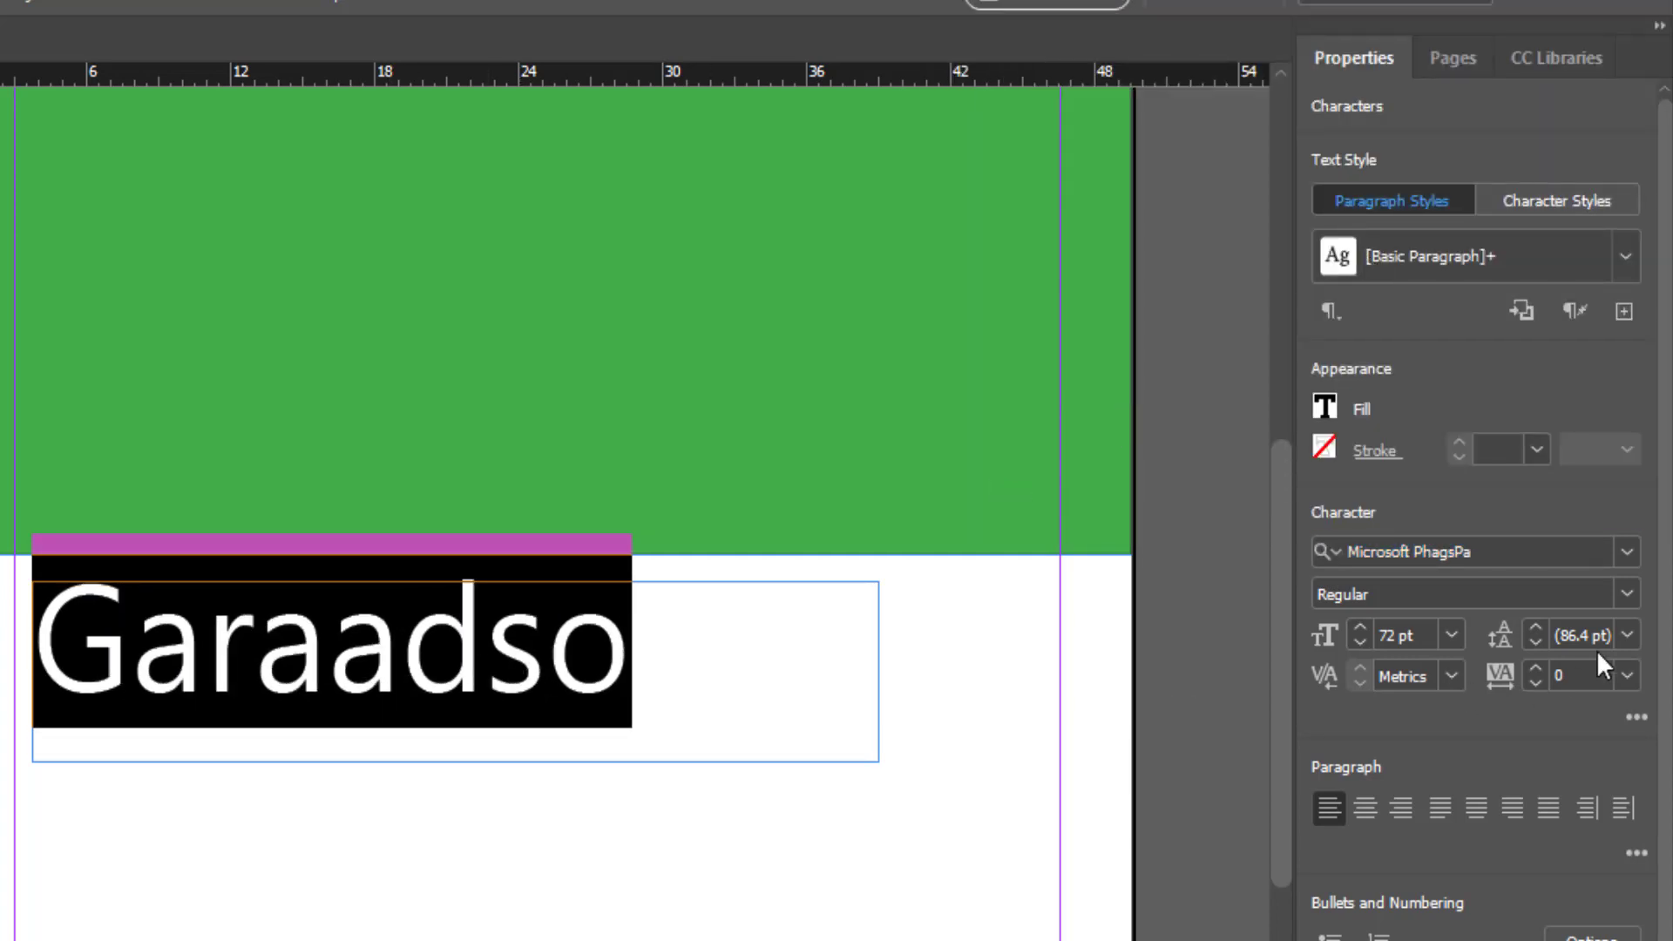
left_click(1627, 550)
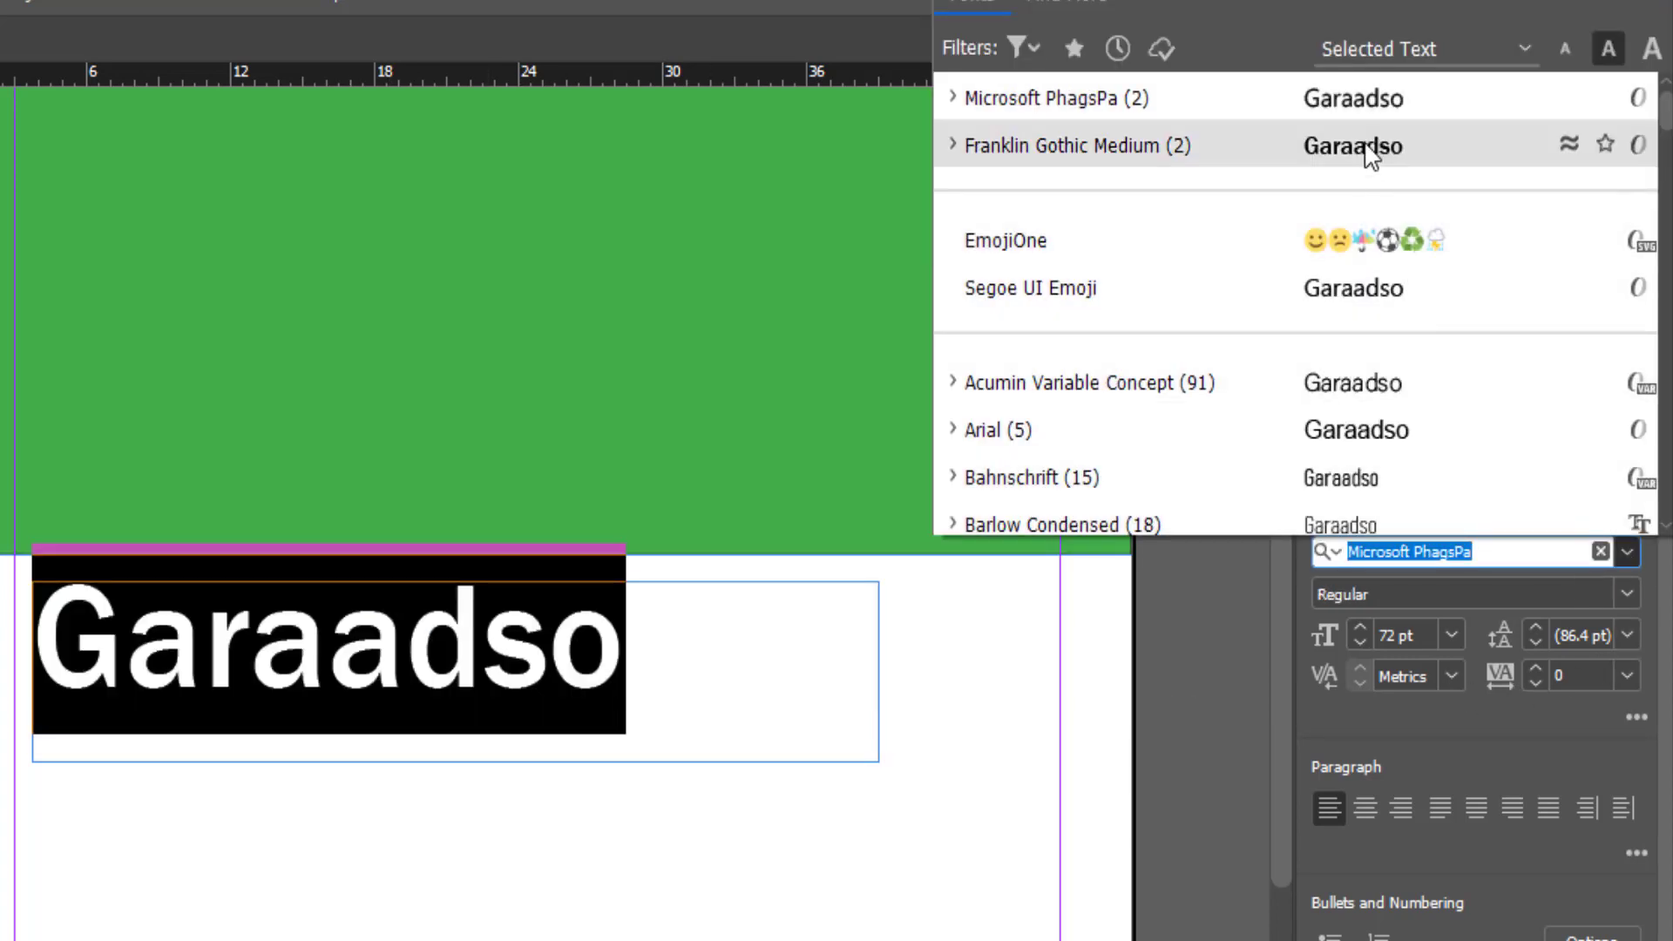
left_click(1368, 148)
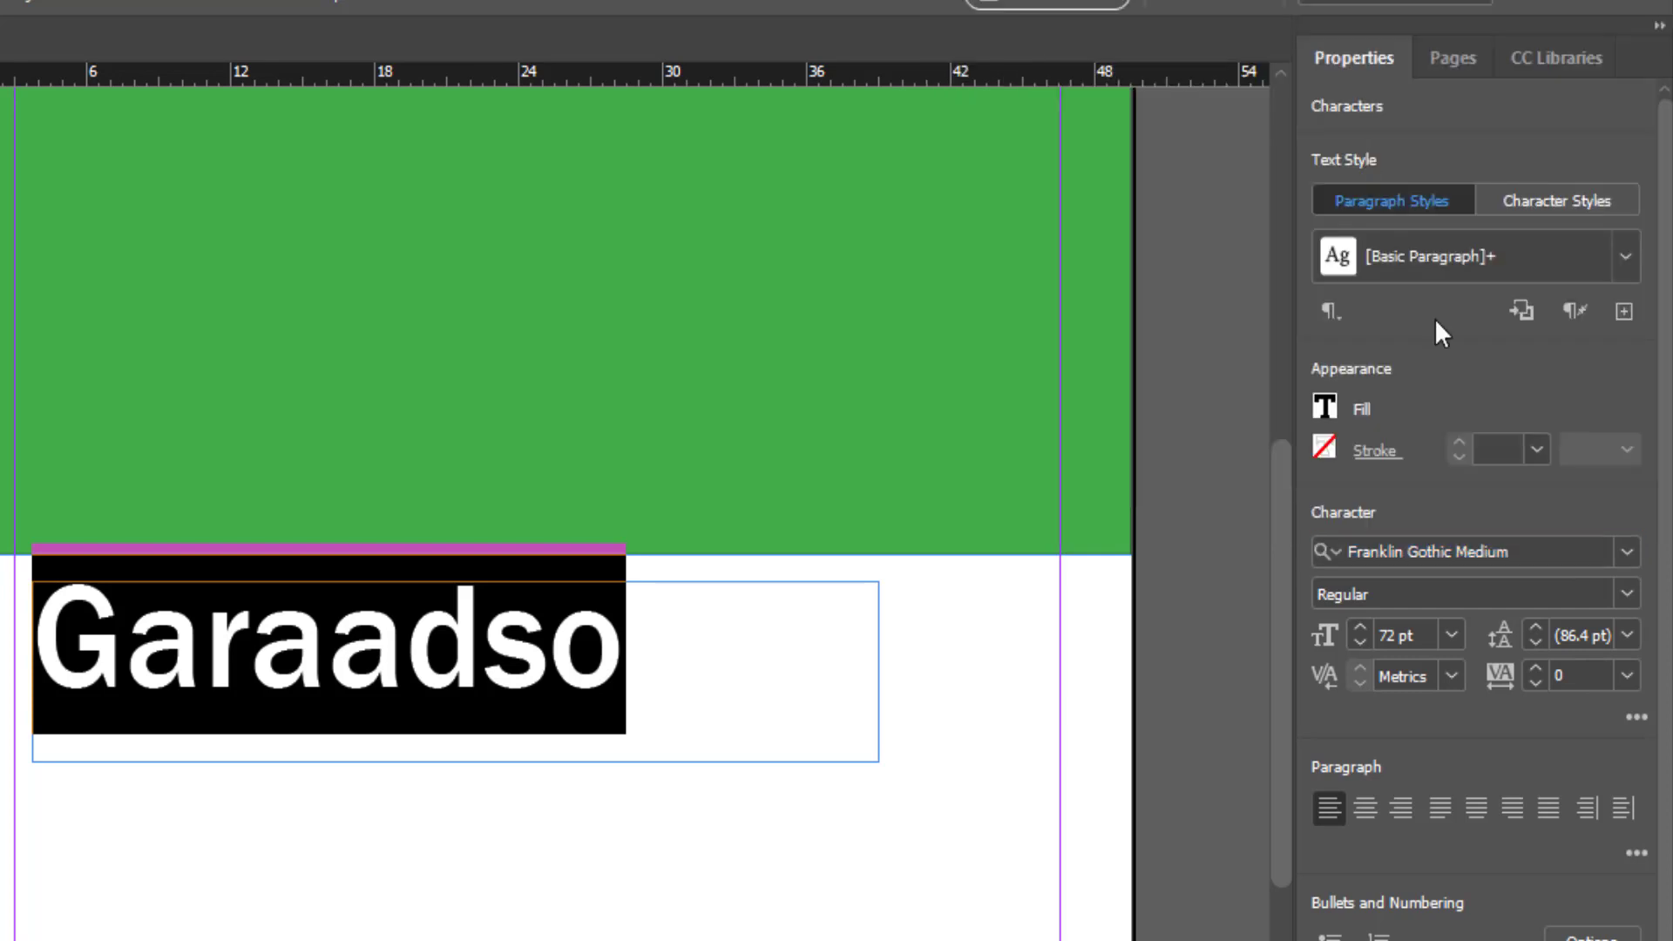
Step: Filter the font list to the Sans Serif classification and apply the Impact font to the selected word
left_click(1632, 562)
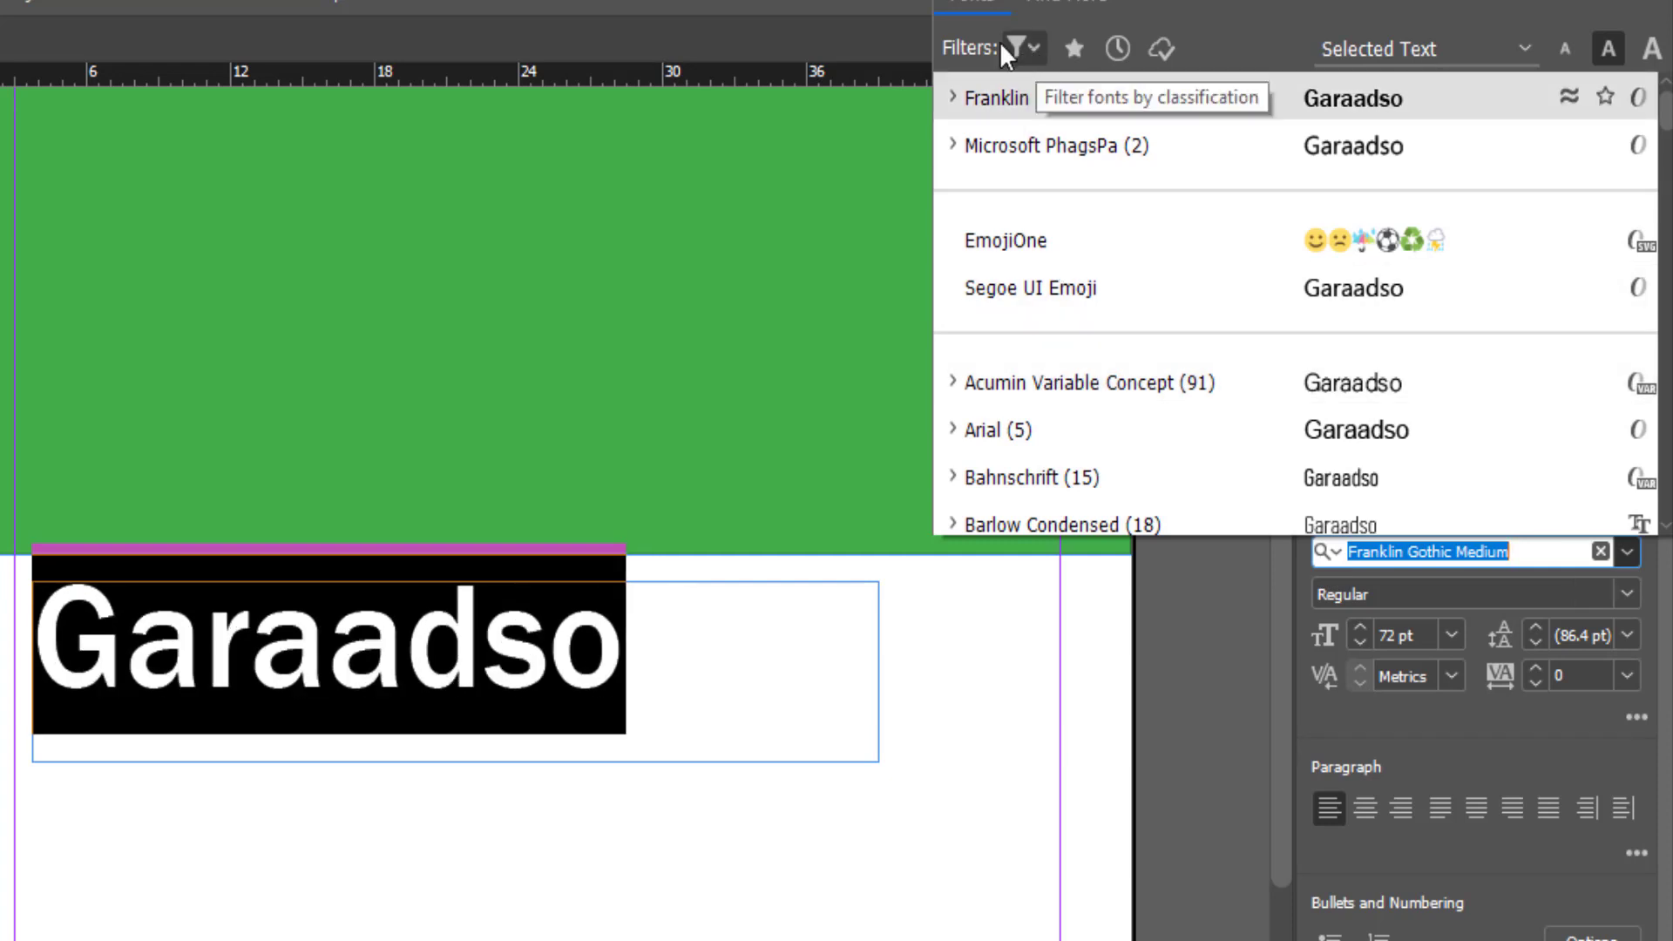
left_click(1037, 49)
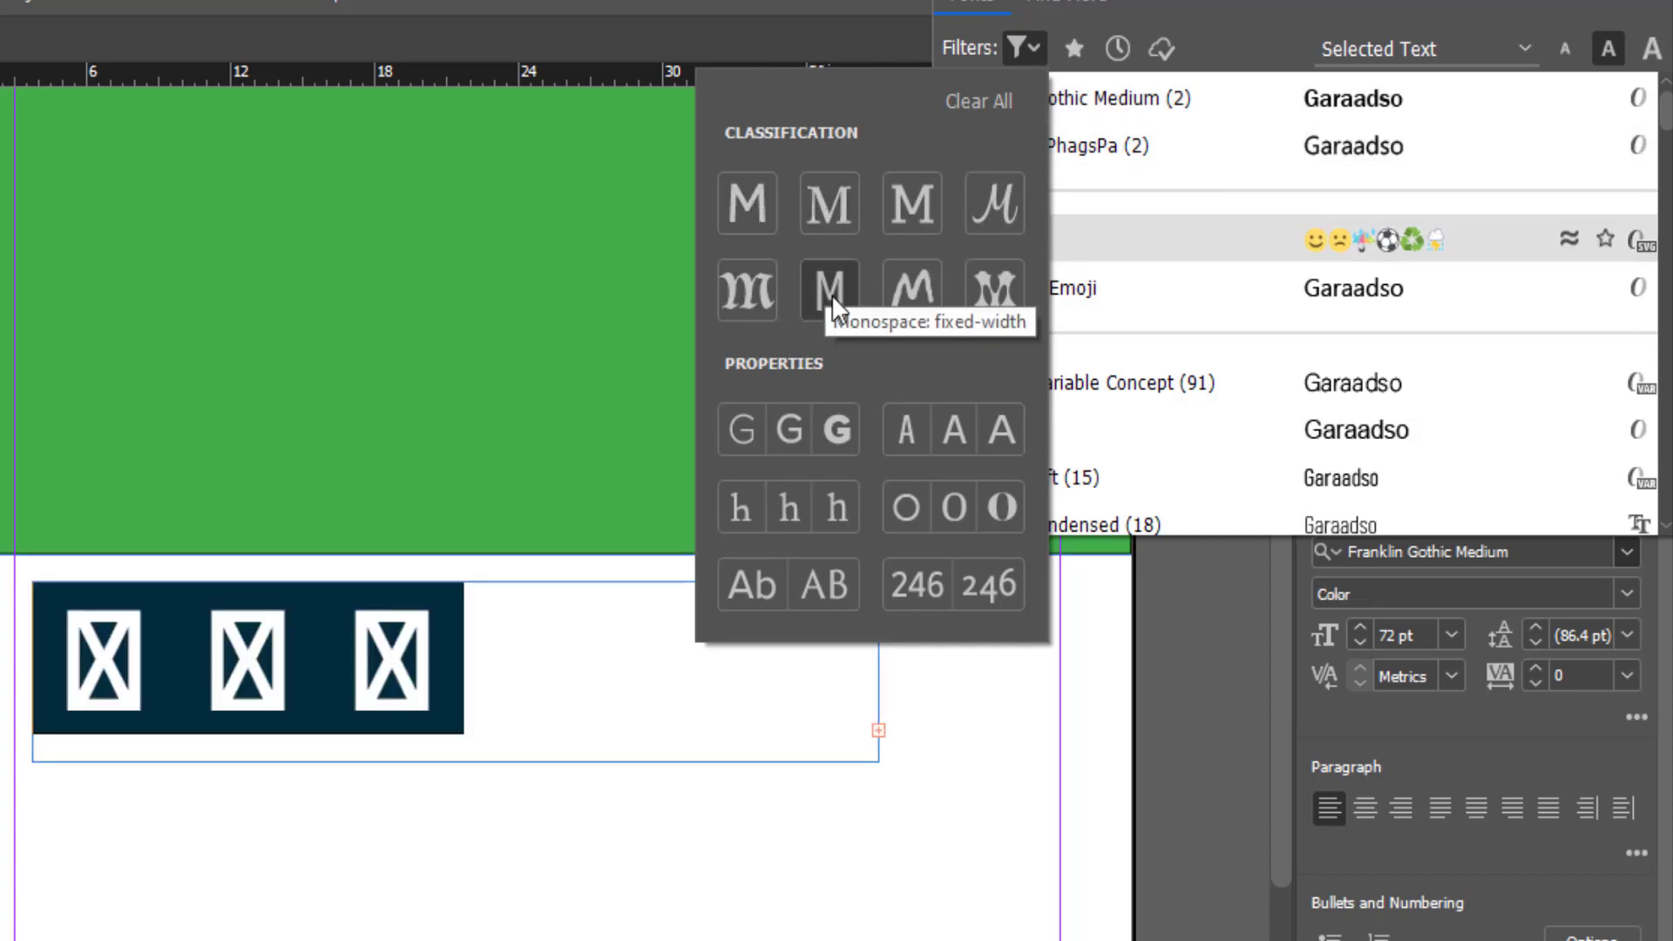
left_click(758, 201)
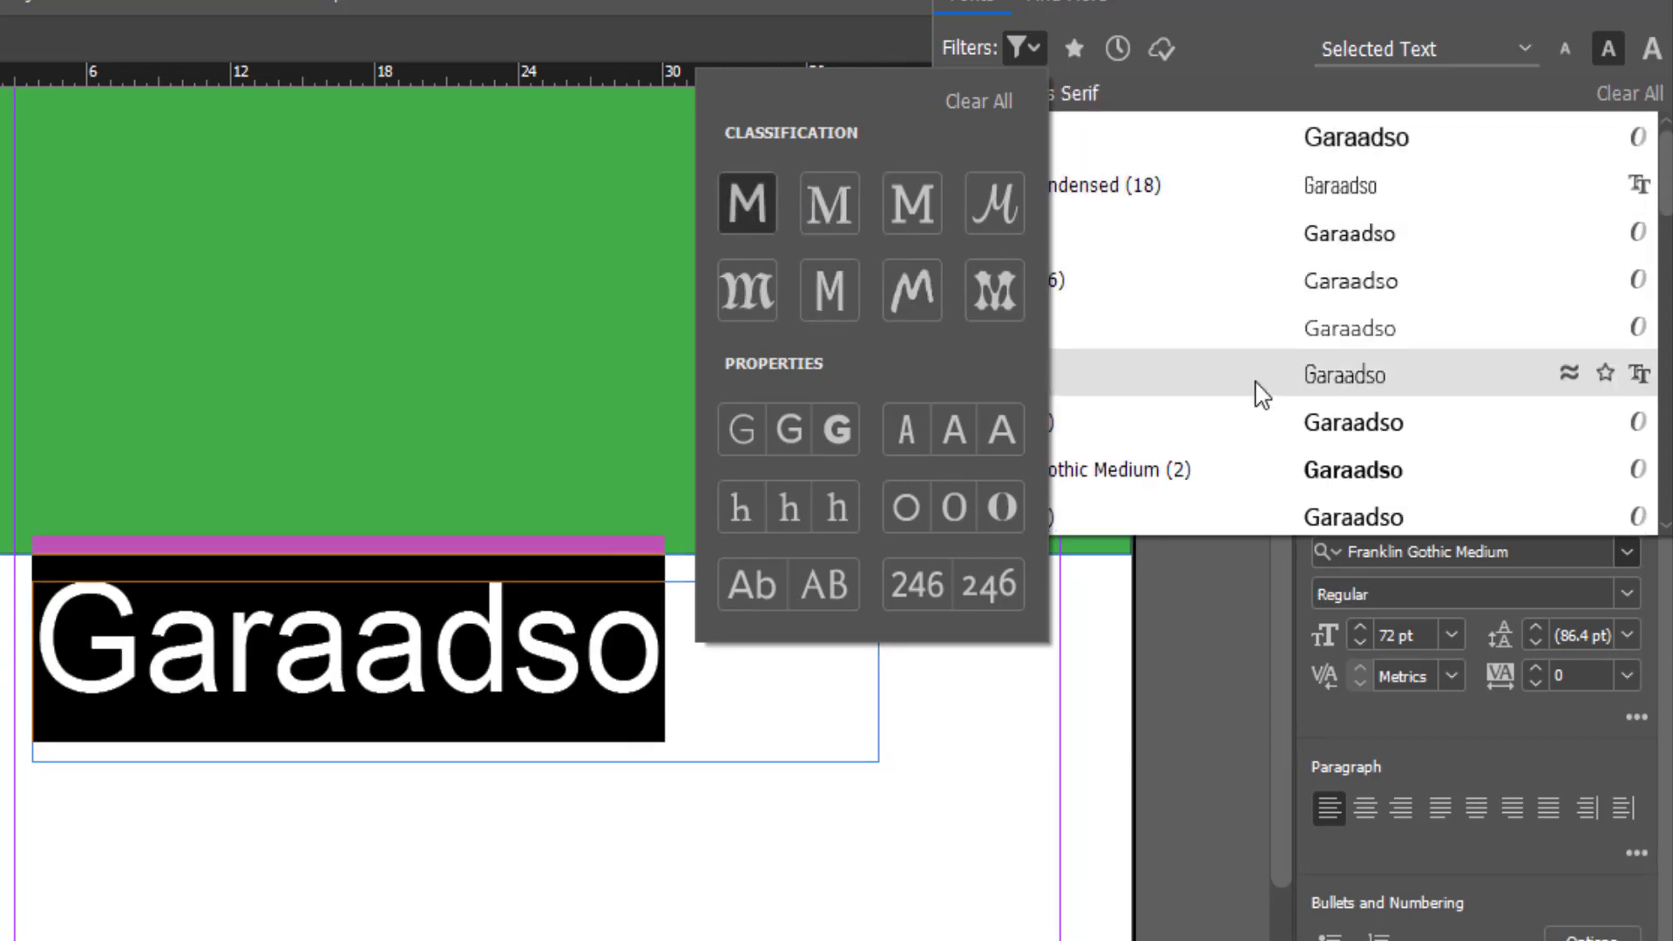
scroll(1354, 505, "down", 1)
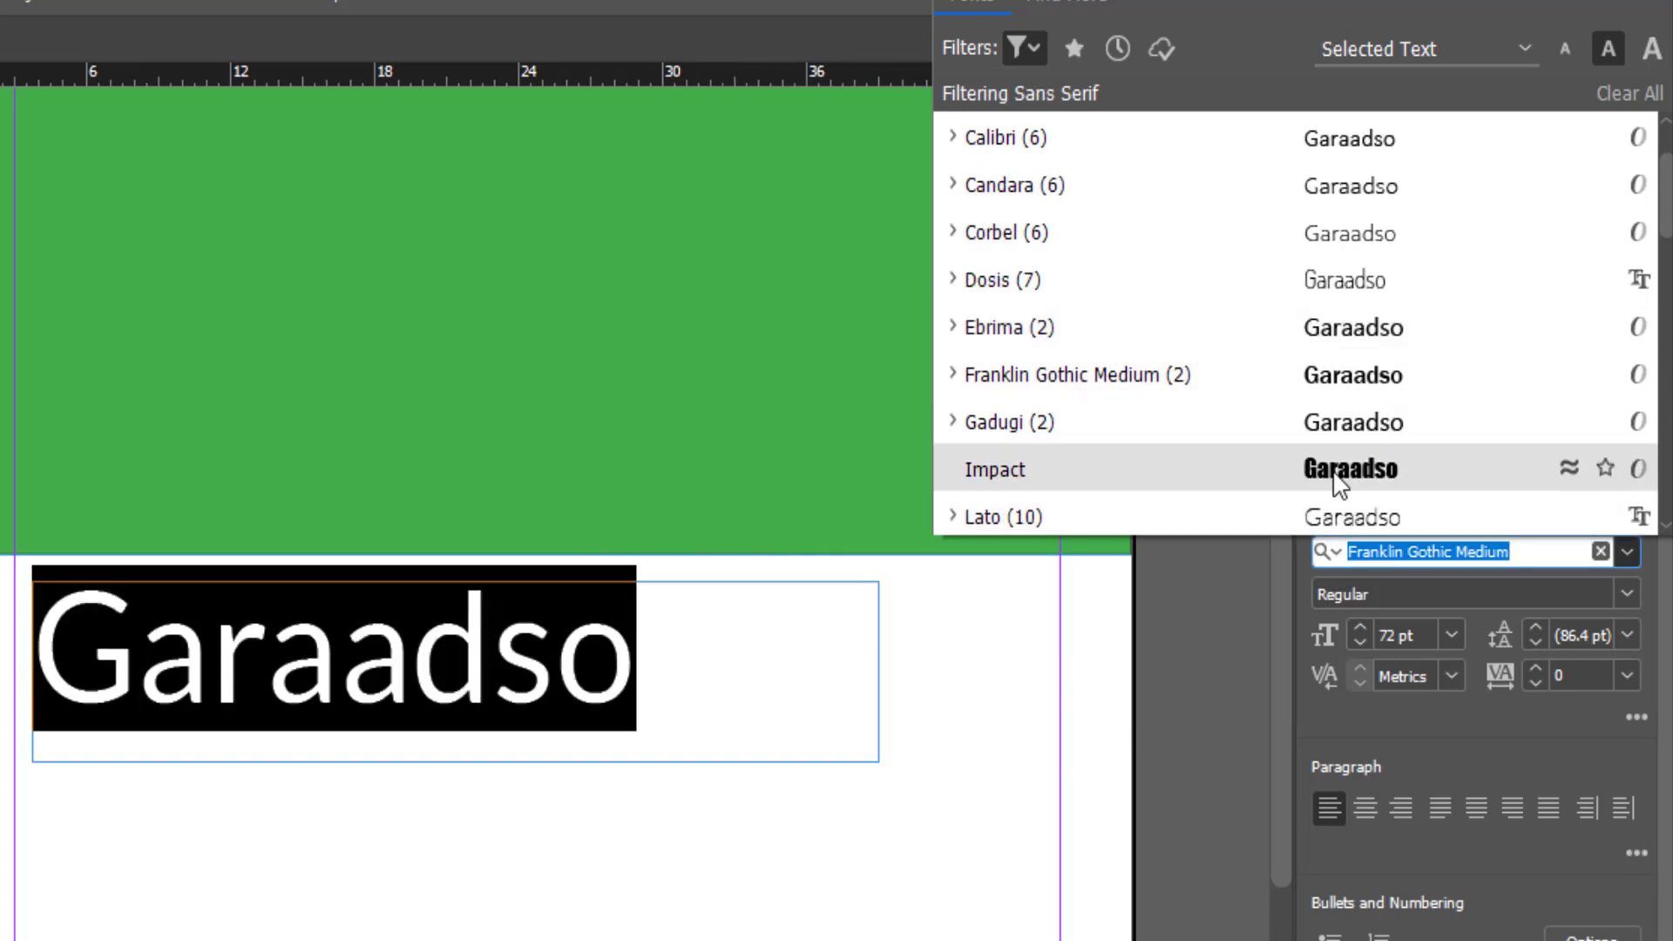
left_click(1339, 476)
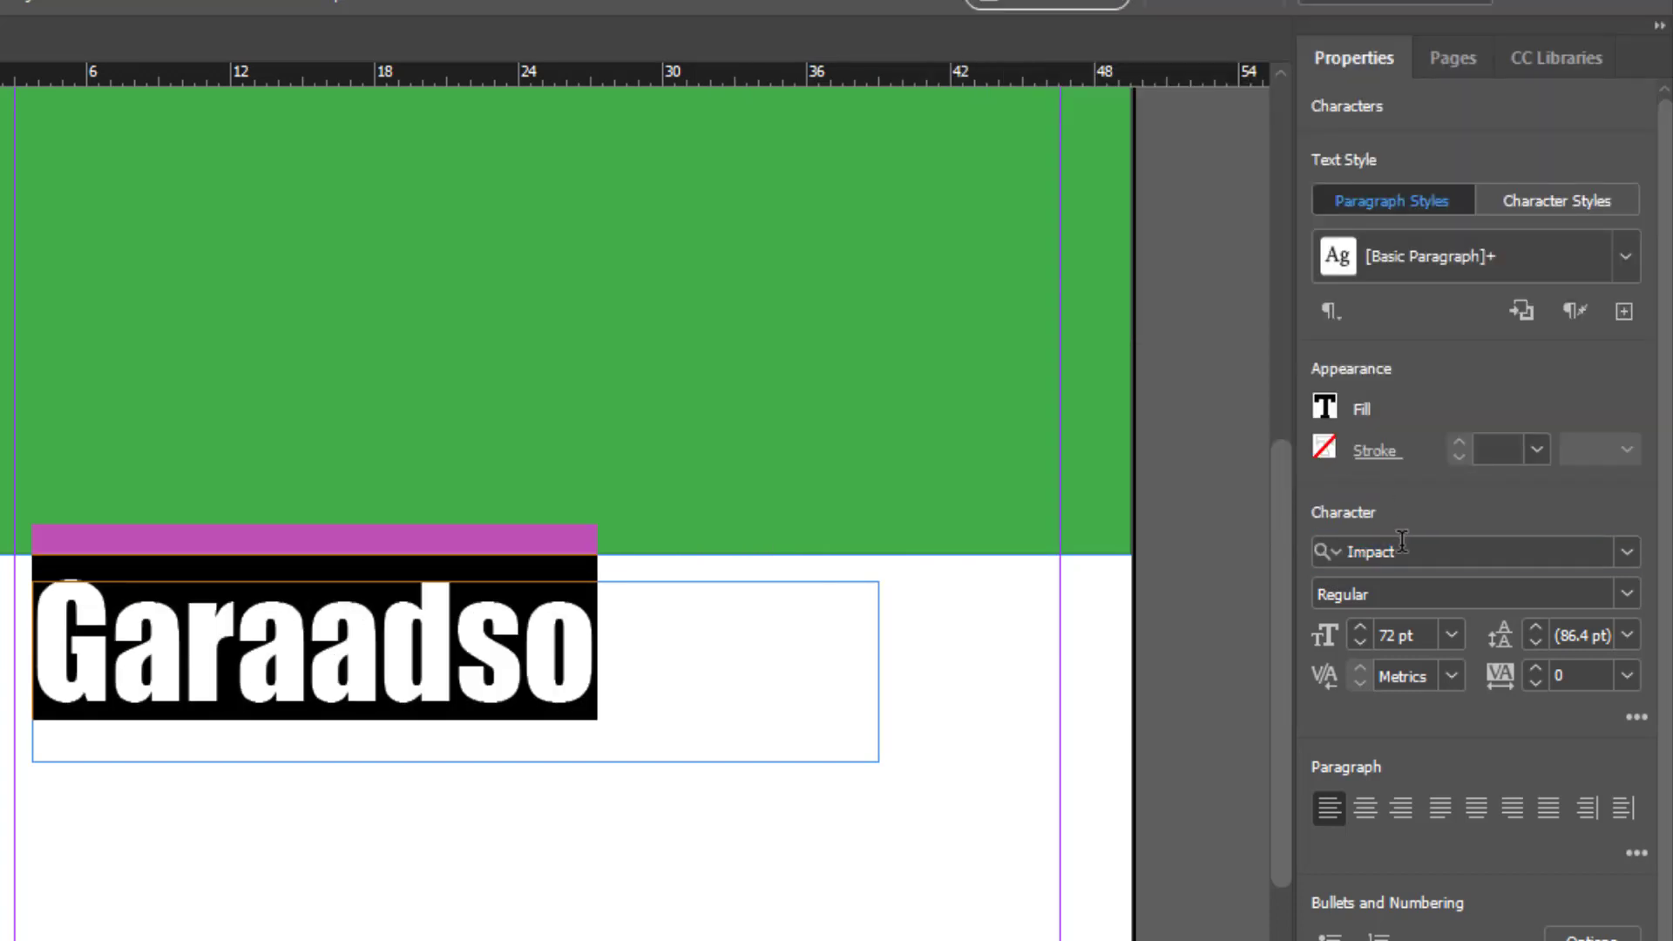
Step: Filter the font list to the Handwritten classification and apply Ink Free to the selected word
left_click(1626, 552)
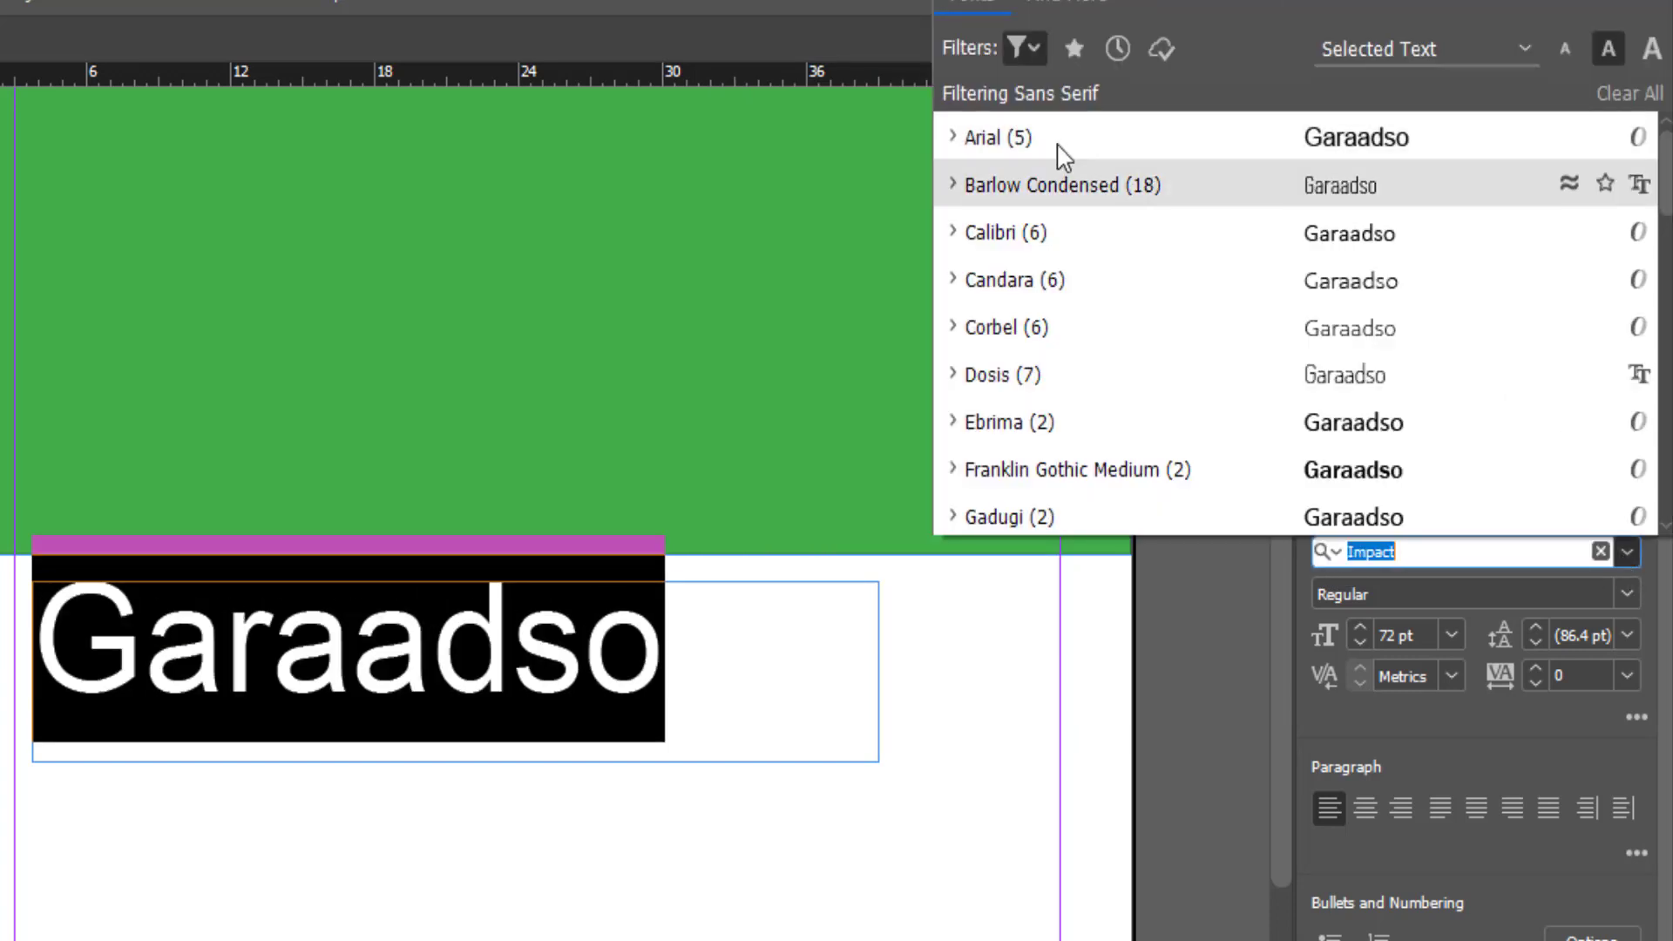
left_click(1028, 47)
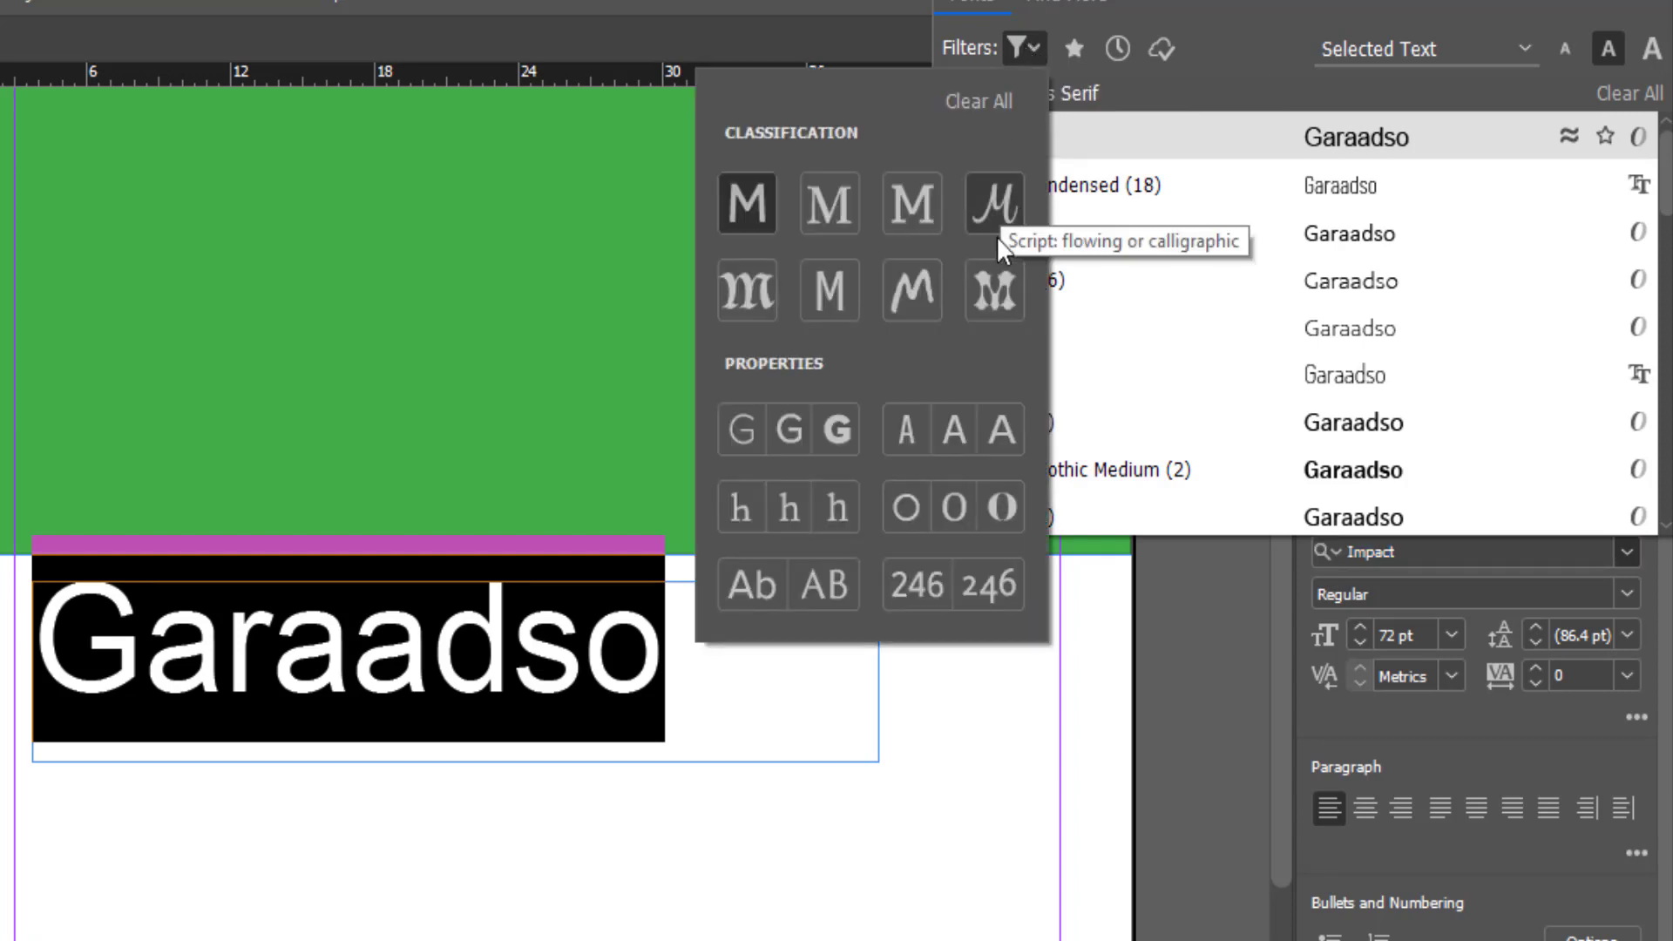
left_click(912, 296)
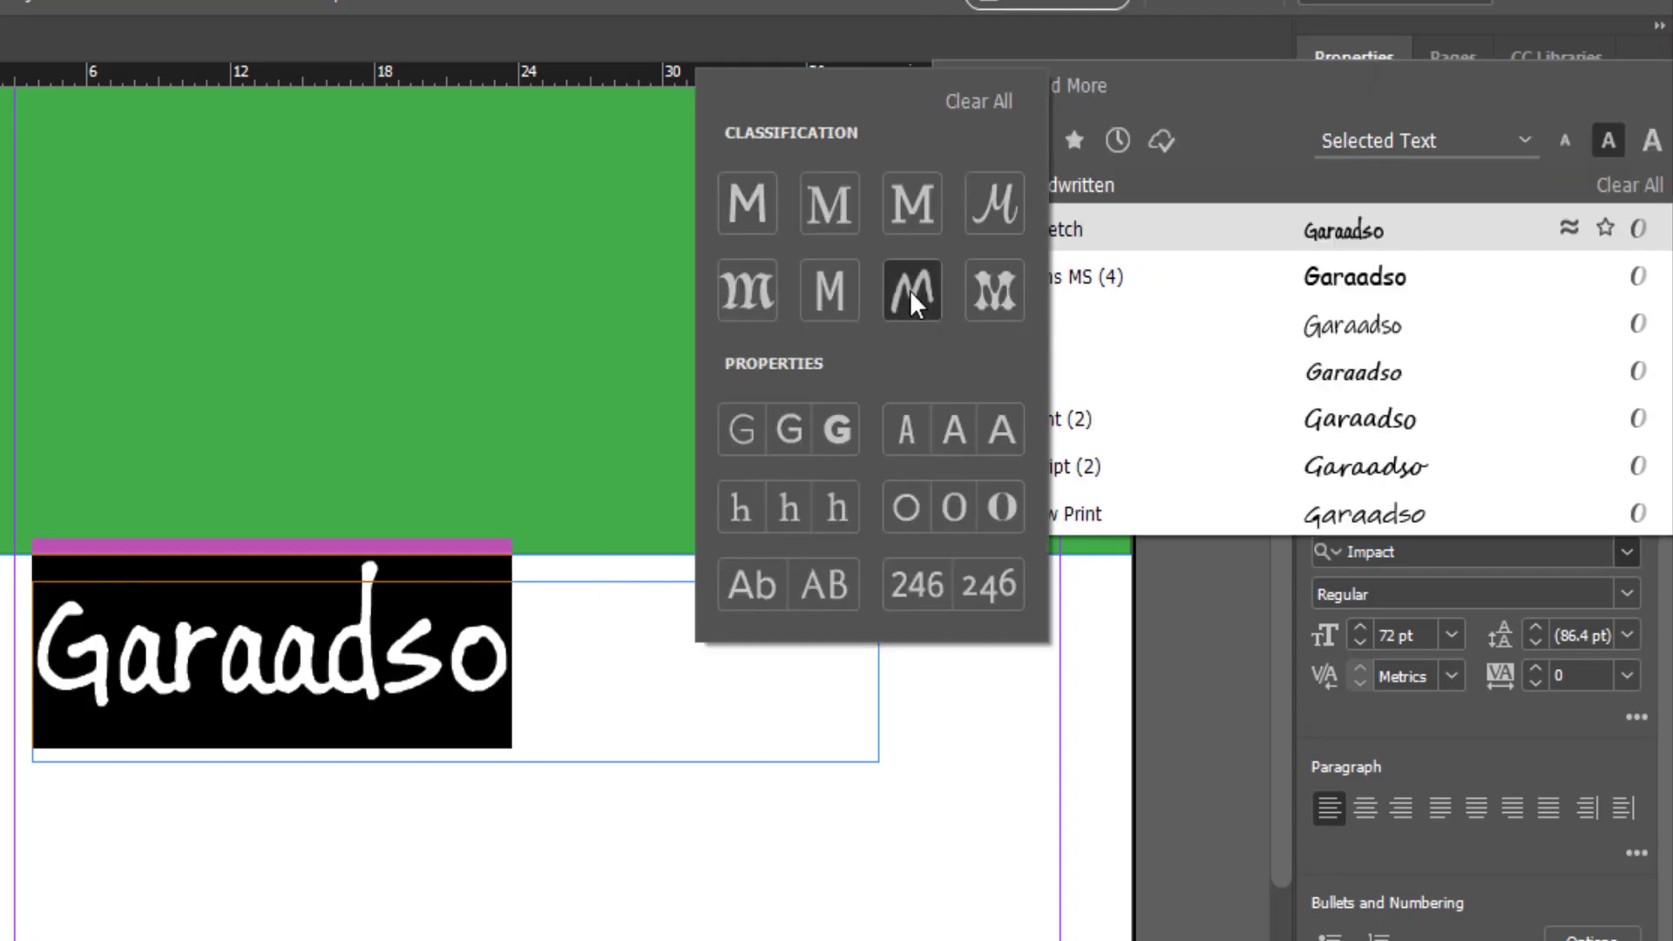
left_click(1308, 324)
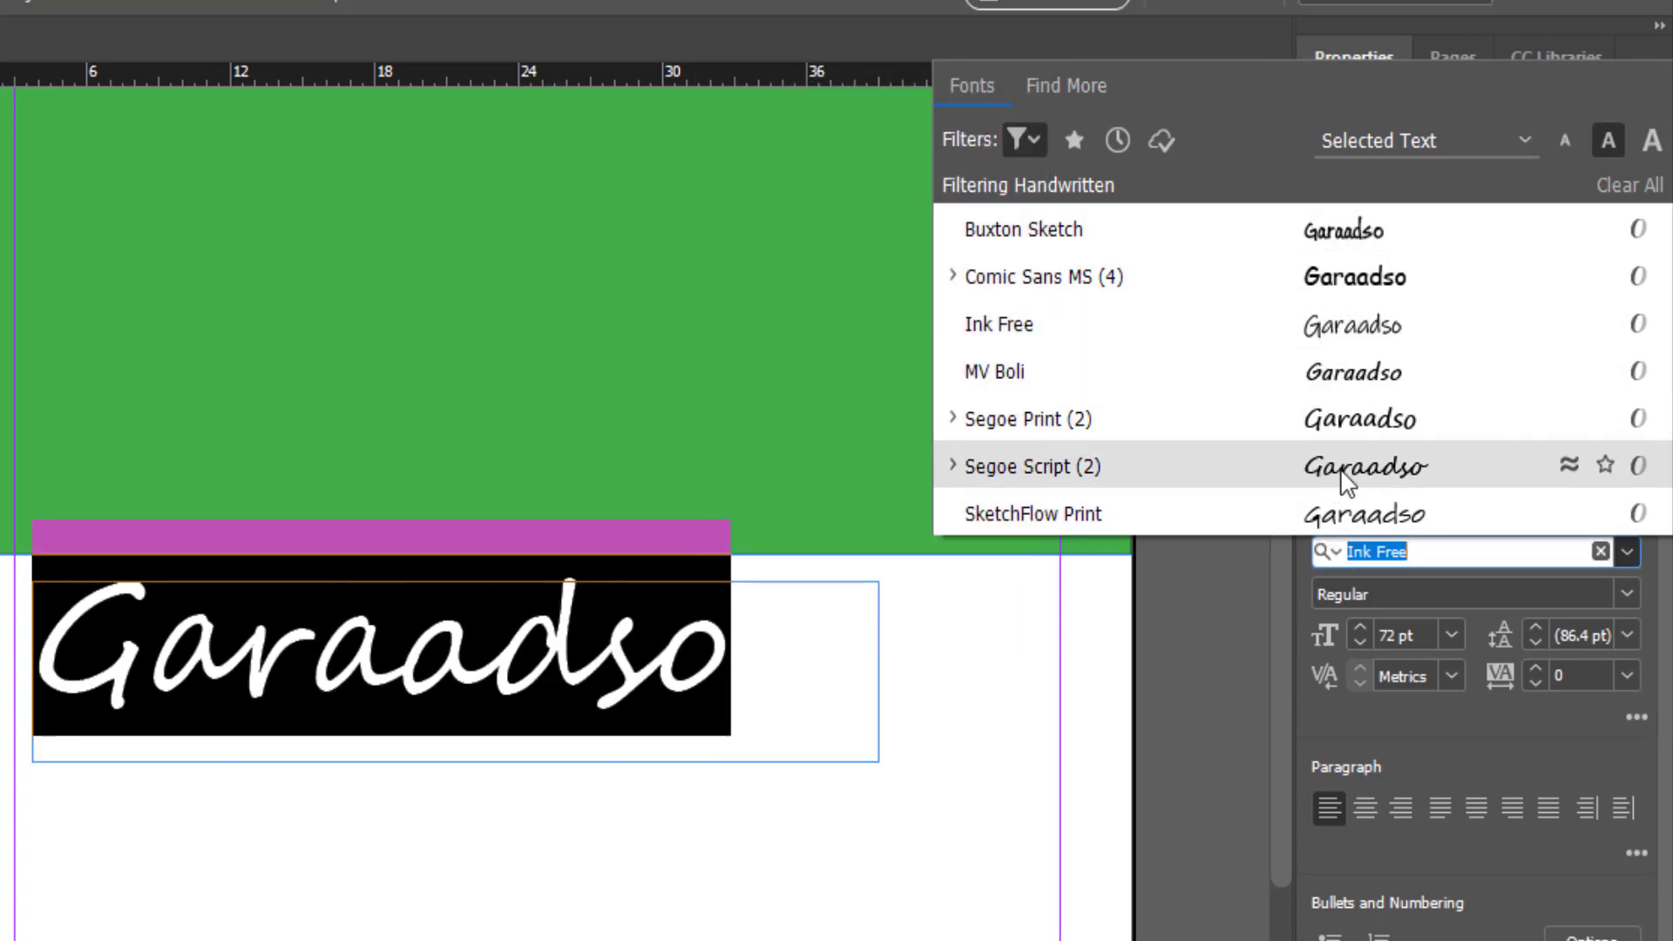
Step: Change the font filter back to Sans Serif and apply Impact to the selected word
left_click(1033, 136)
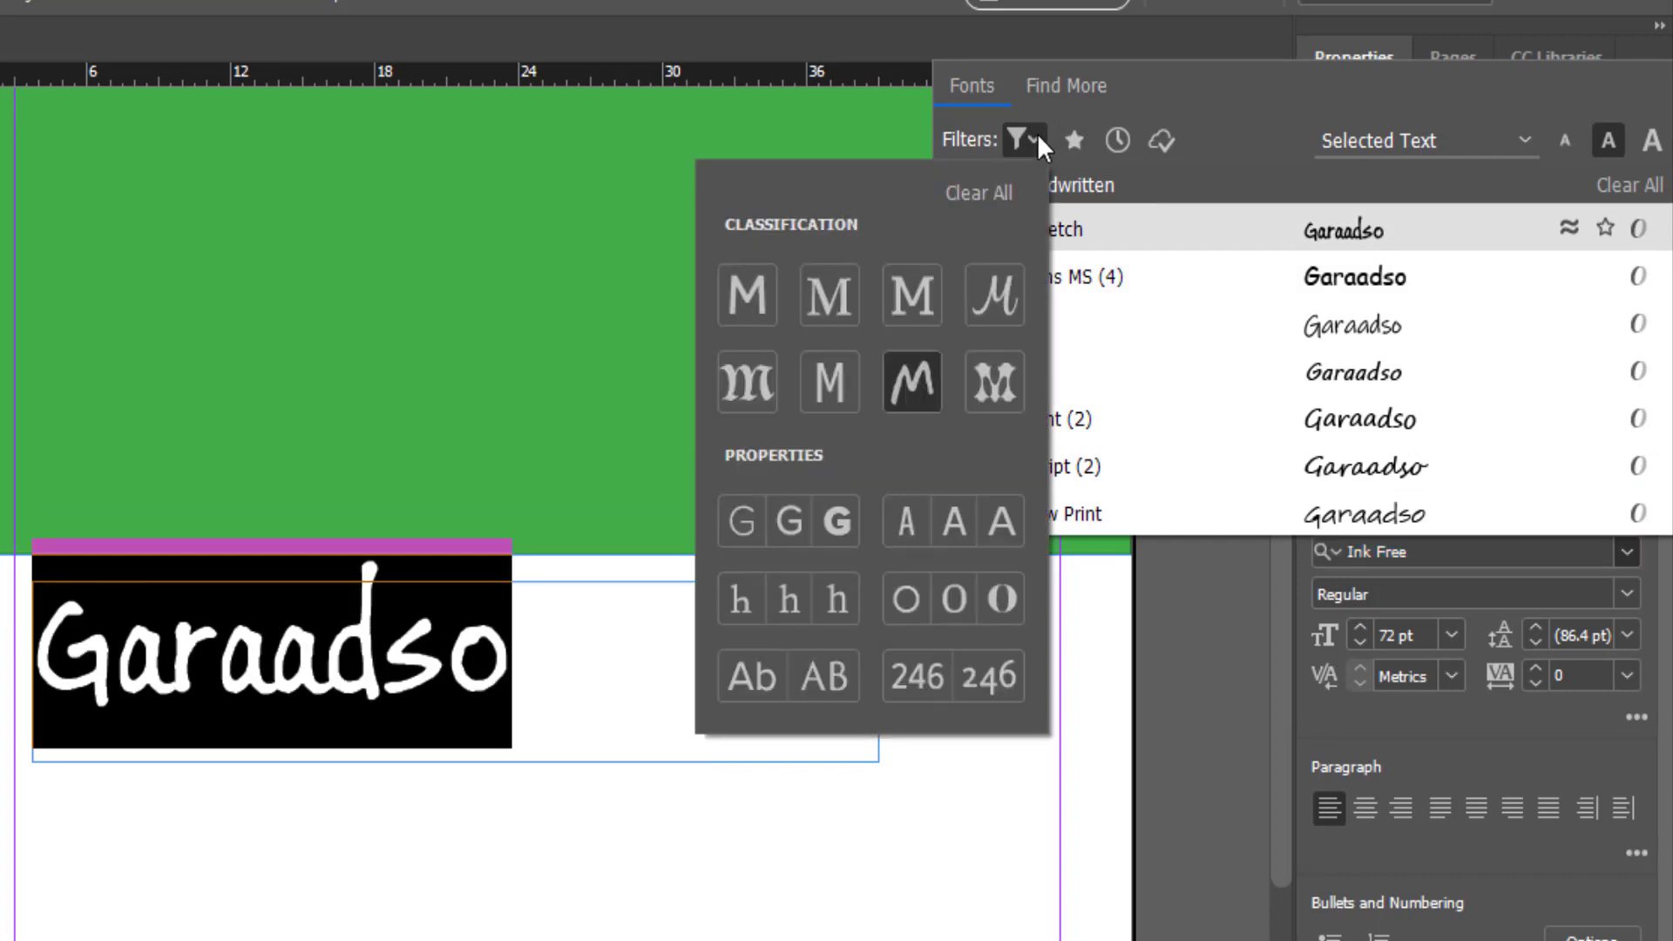
left_click(746, 295)
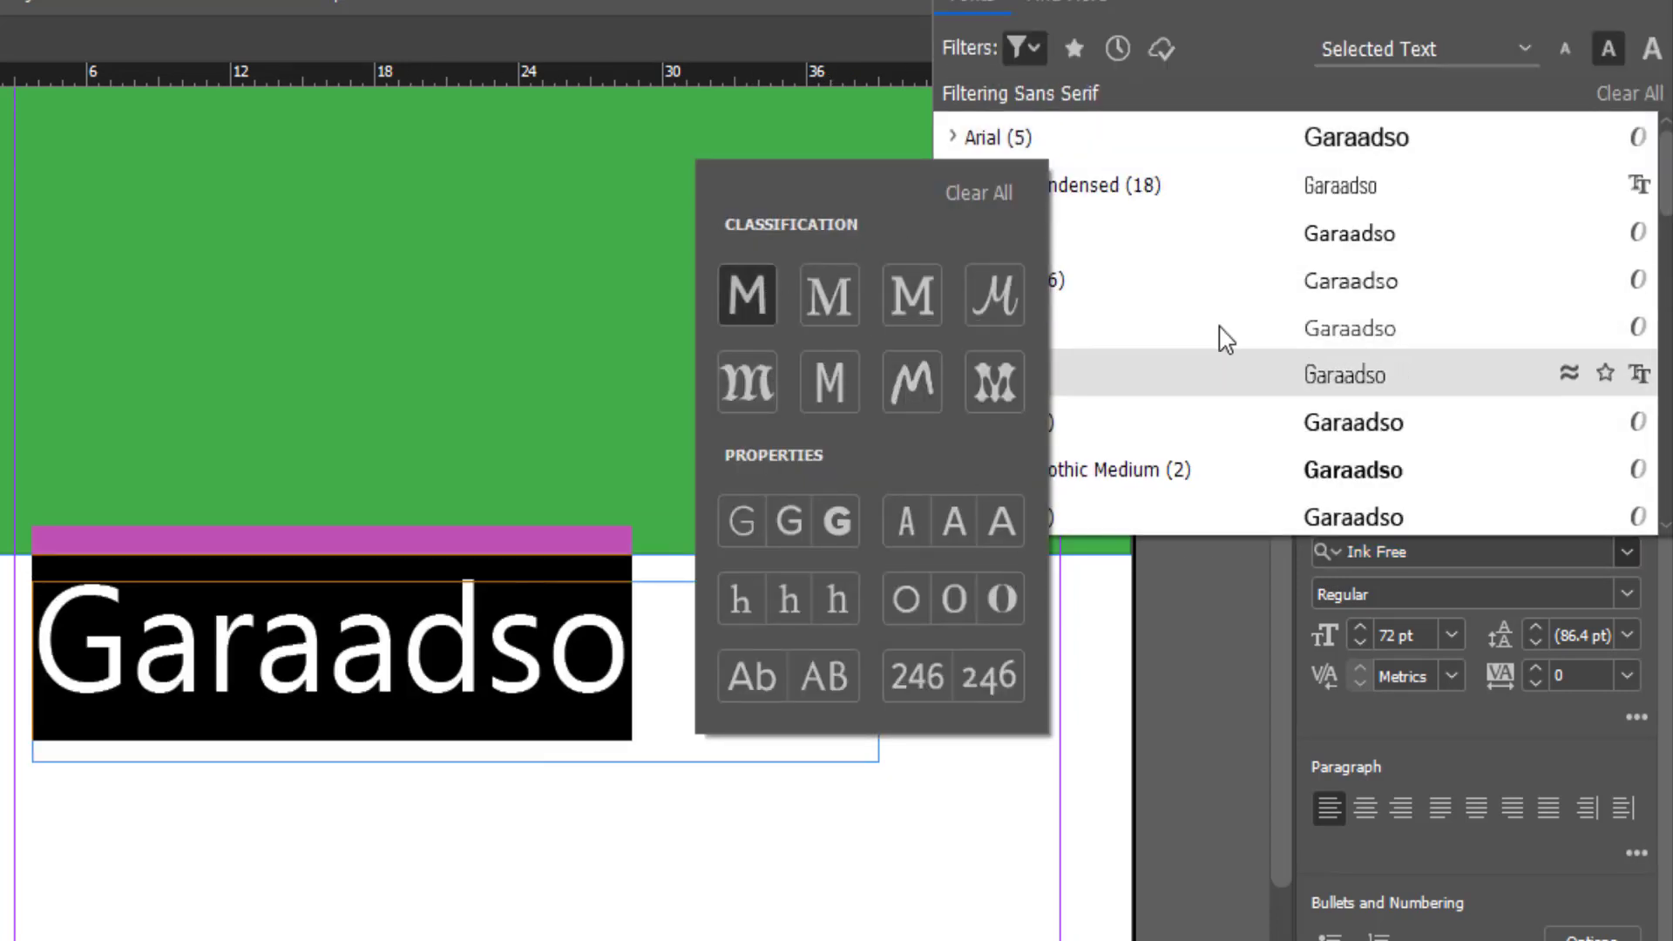
left_click(1315, 457)
left_click(1303, 563)
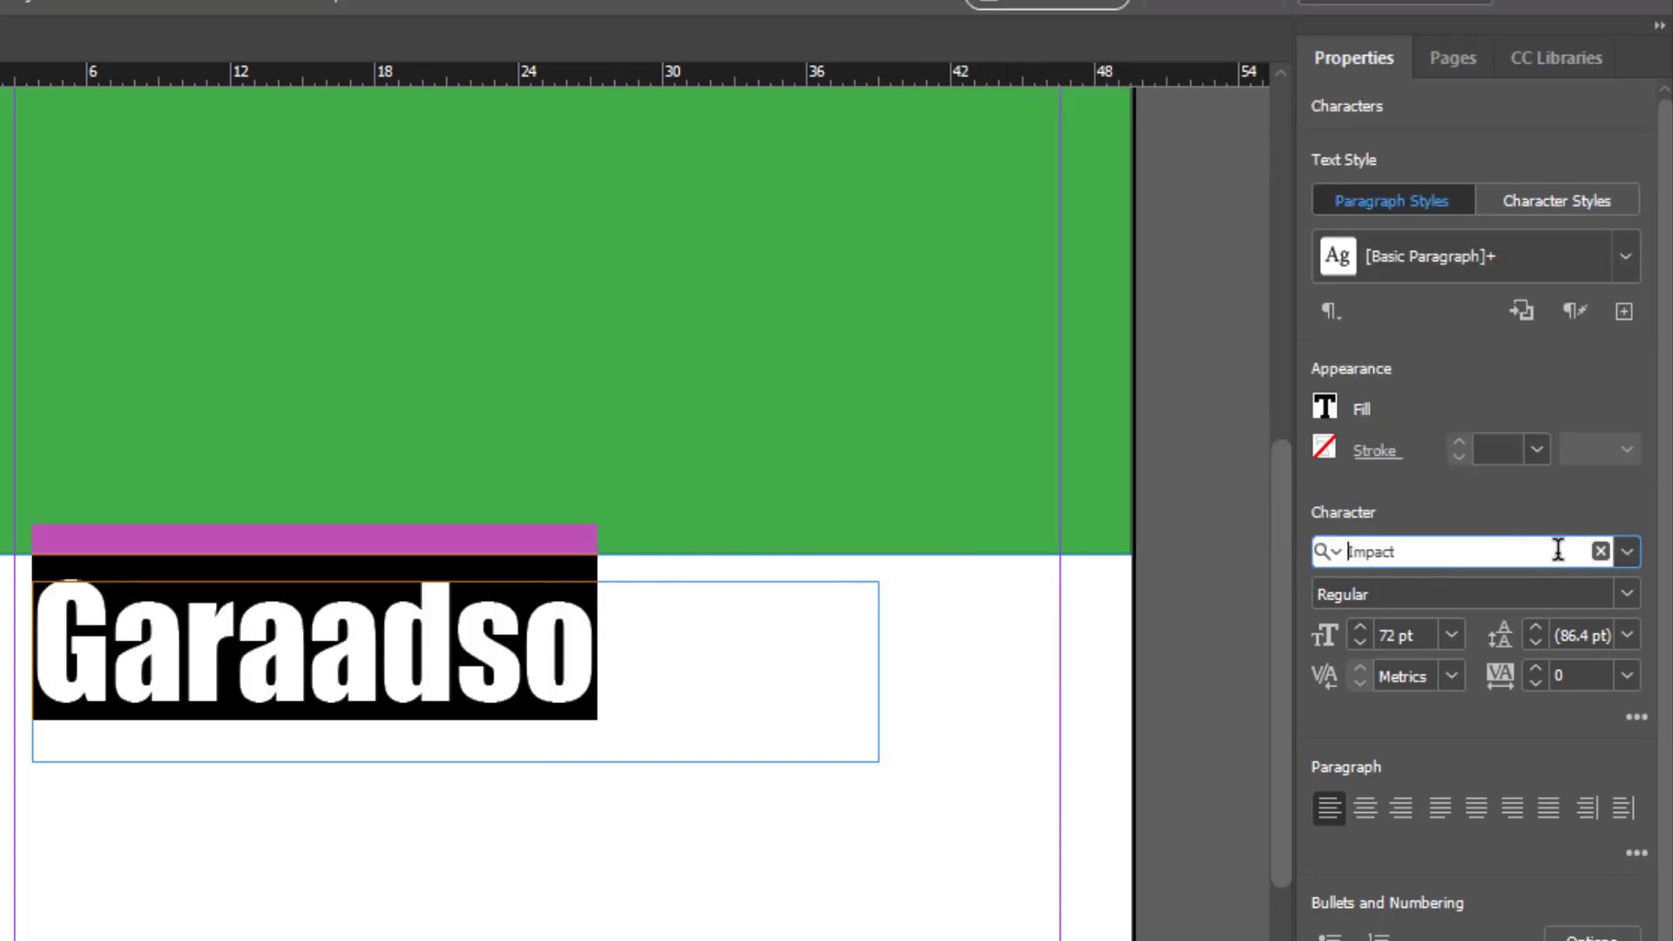
Step: Apply Franklin Gothic Medium from the Sans Serif fonts to the selected word and deselect the text
left_click(1627, 552)
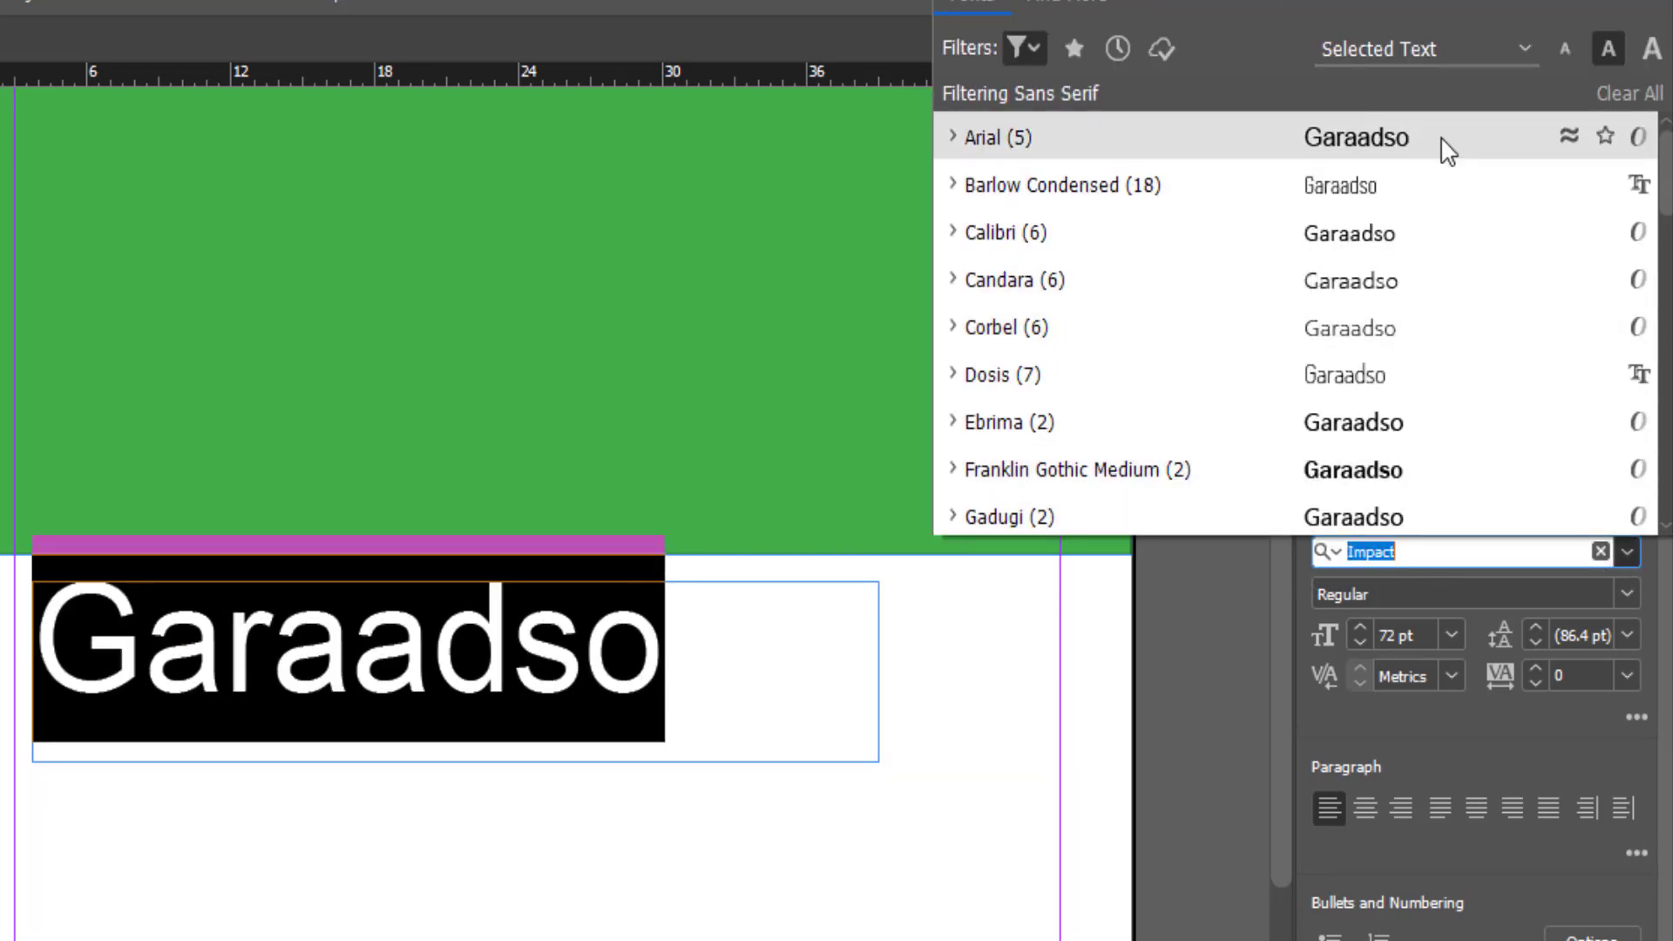
scroll(1353, 322, "down", 3)
scroll(1353, 412, "up", 1)
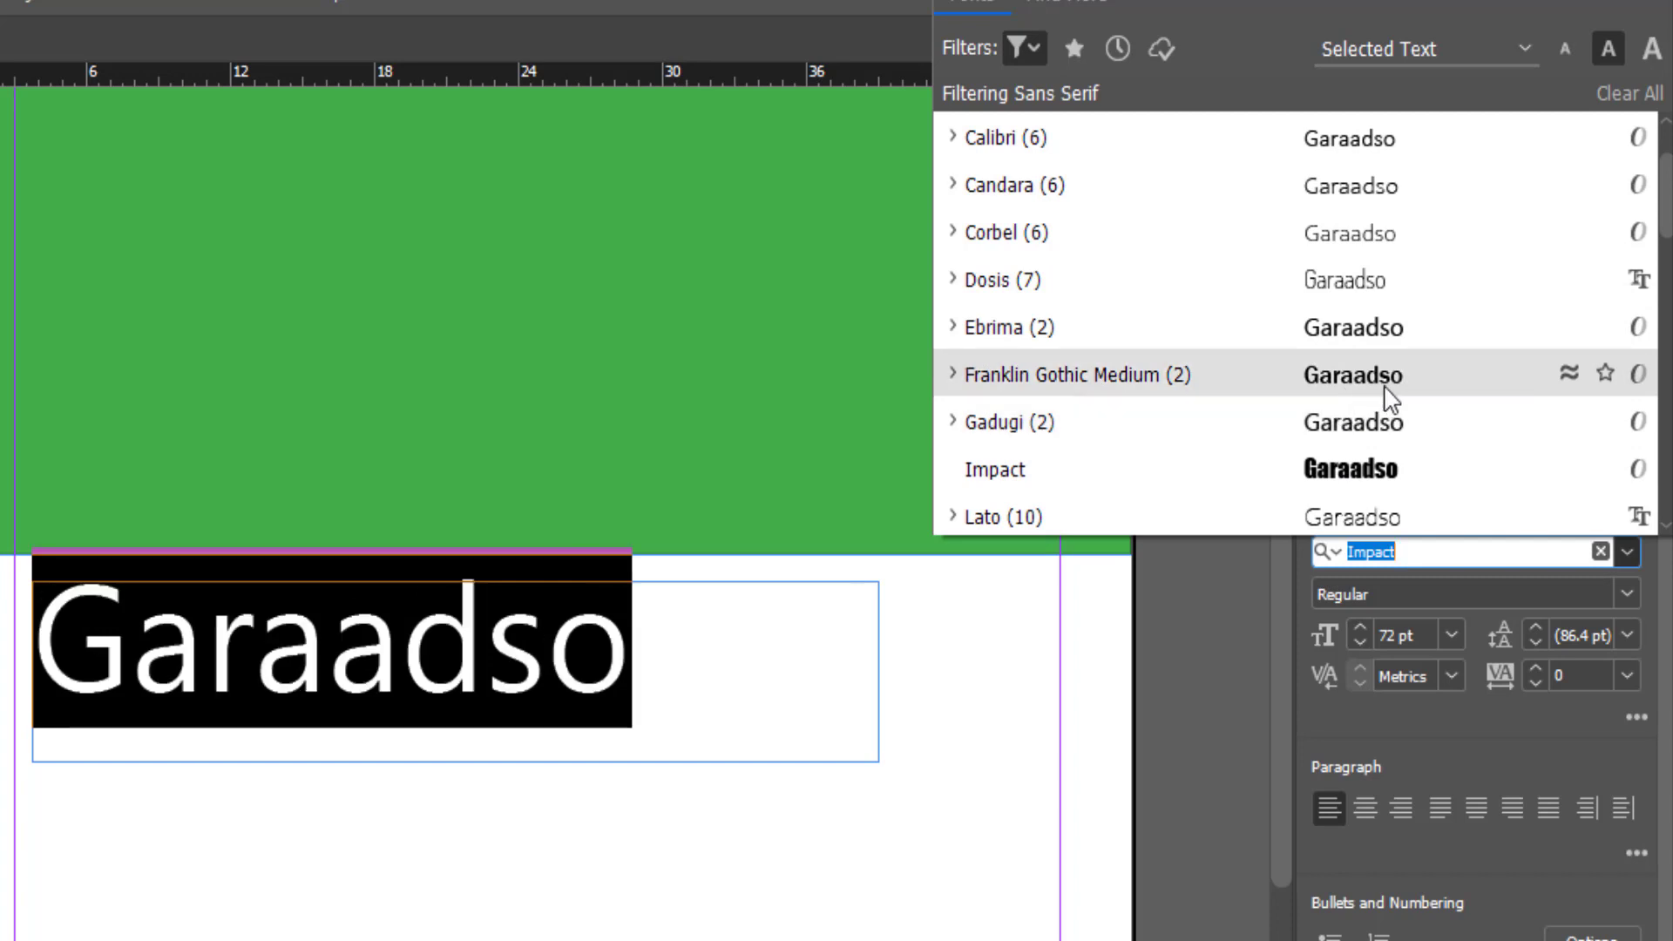
left_click(1360, 390)
left_click(1628, 552)
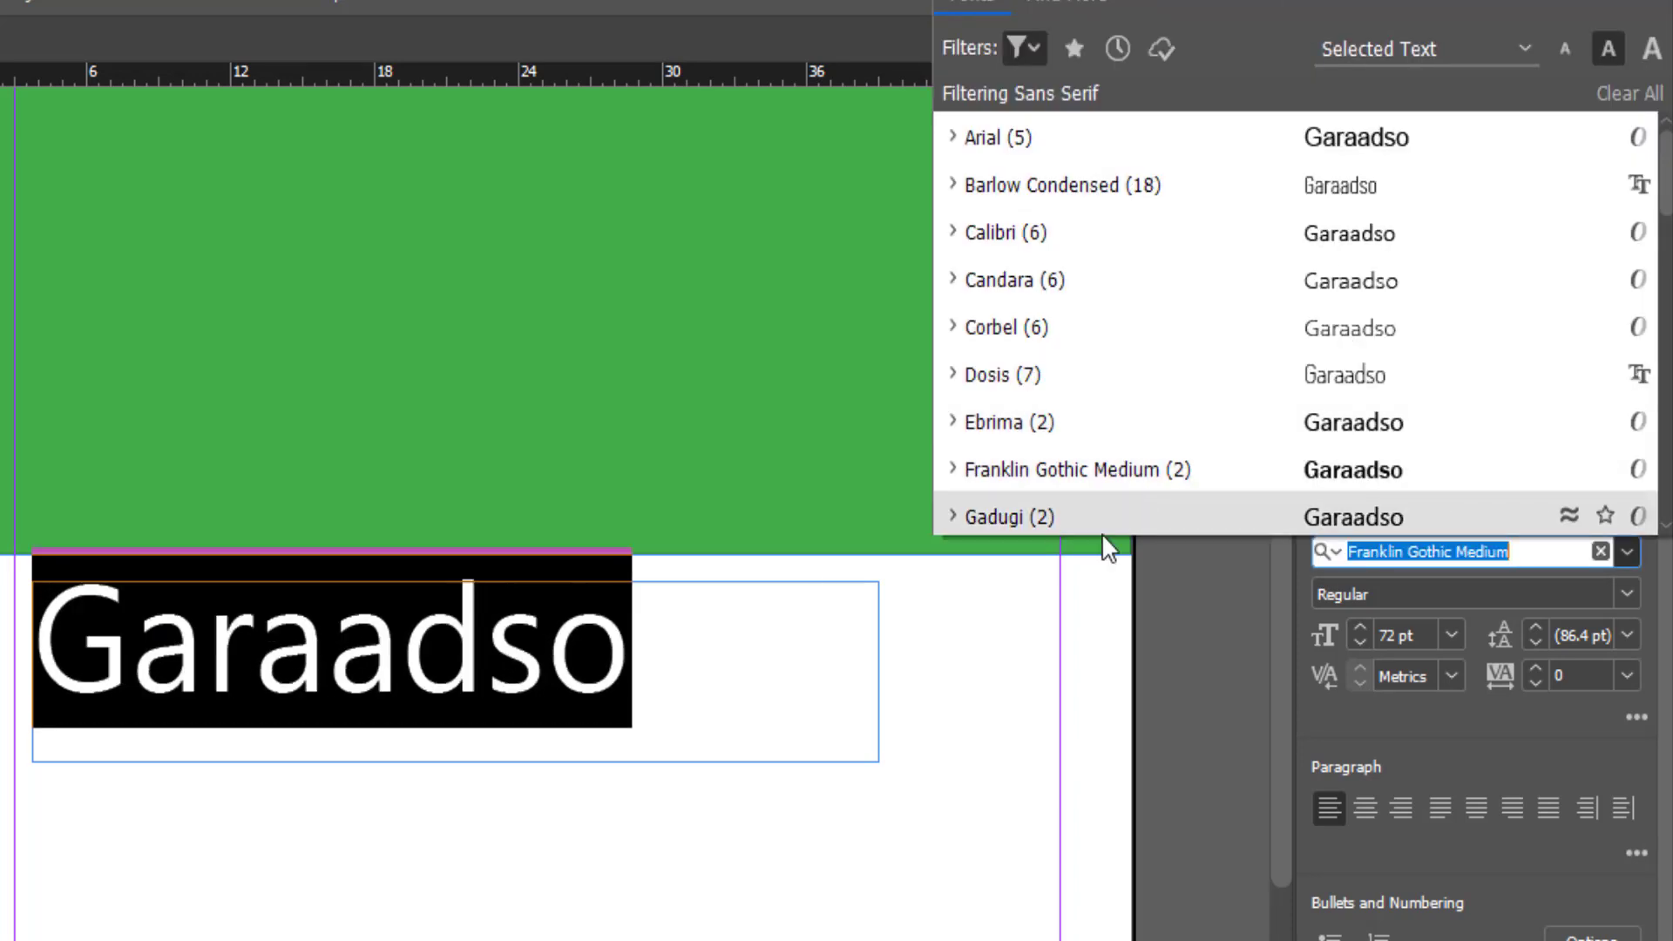
key("Escape")
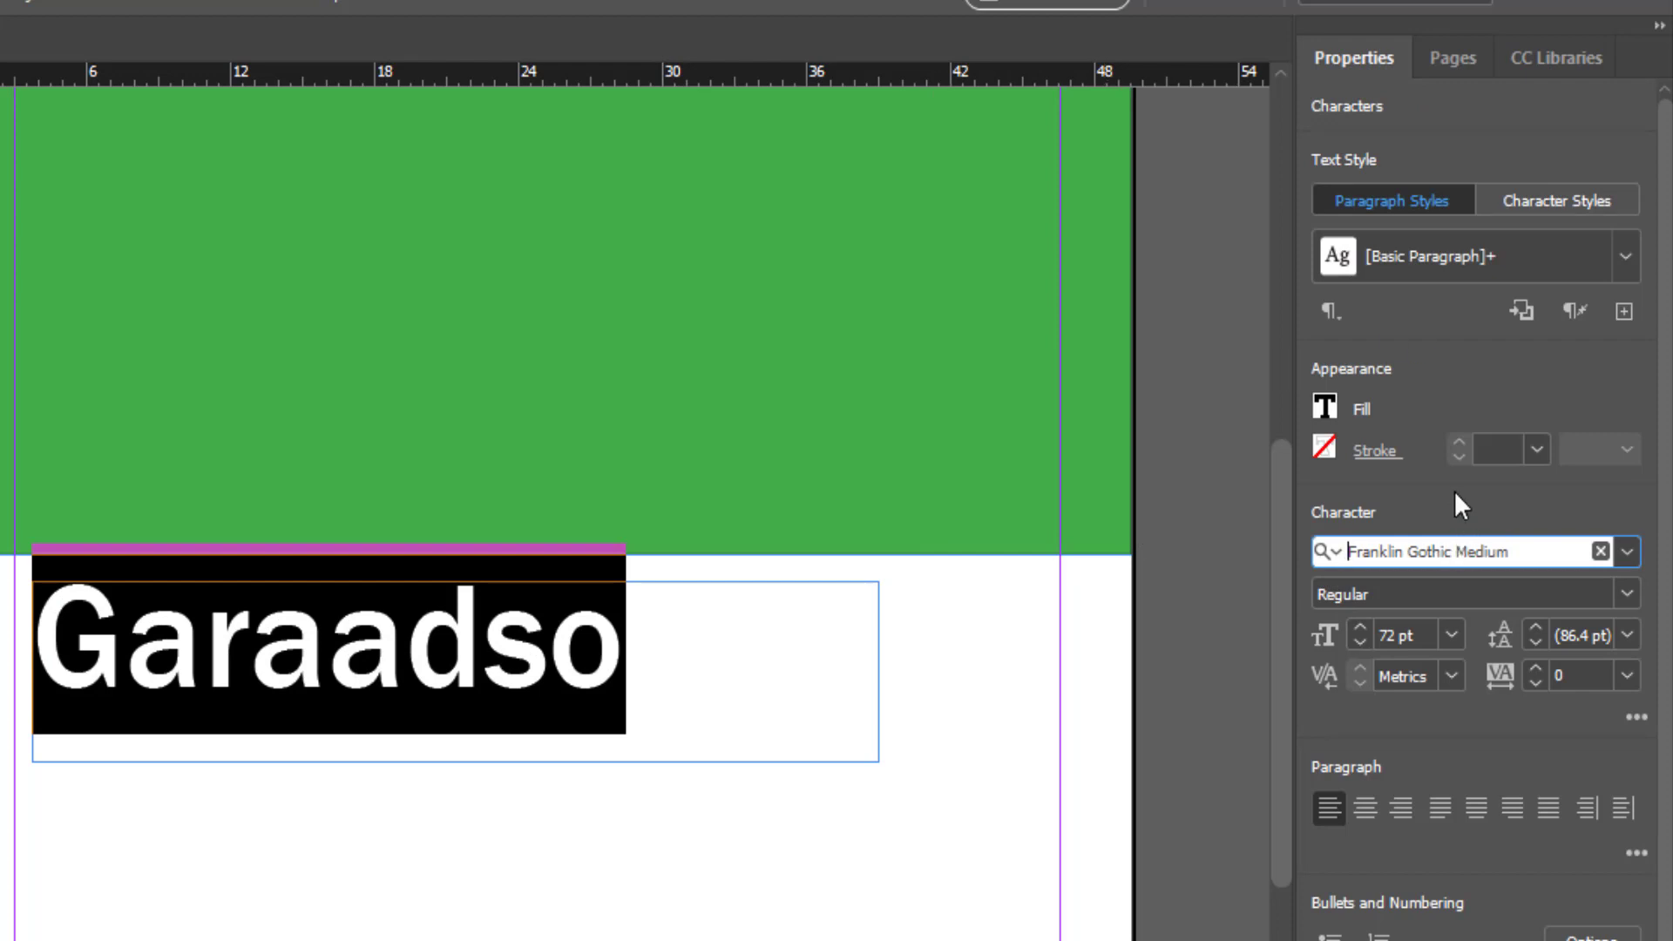
left_click(662, 679)
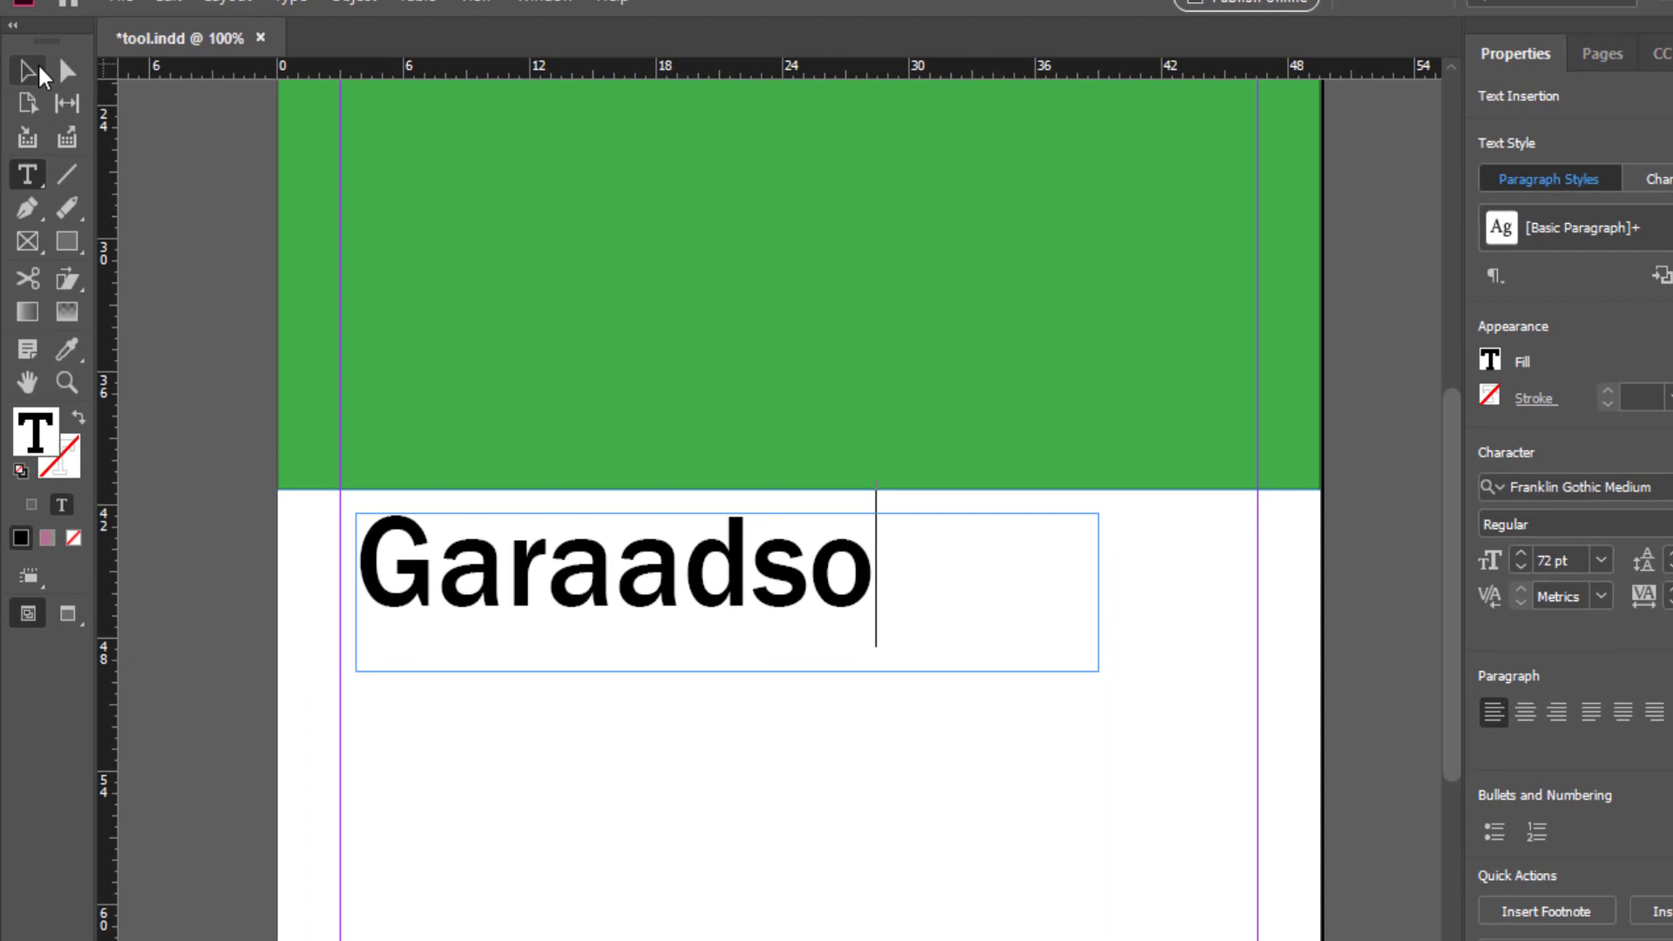
Step: Select the text frame, try cyan and yellow as its fill colour, and set the frame fill back to [None]
left_click(38, 68)
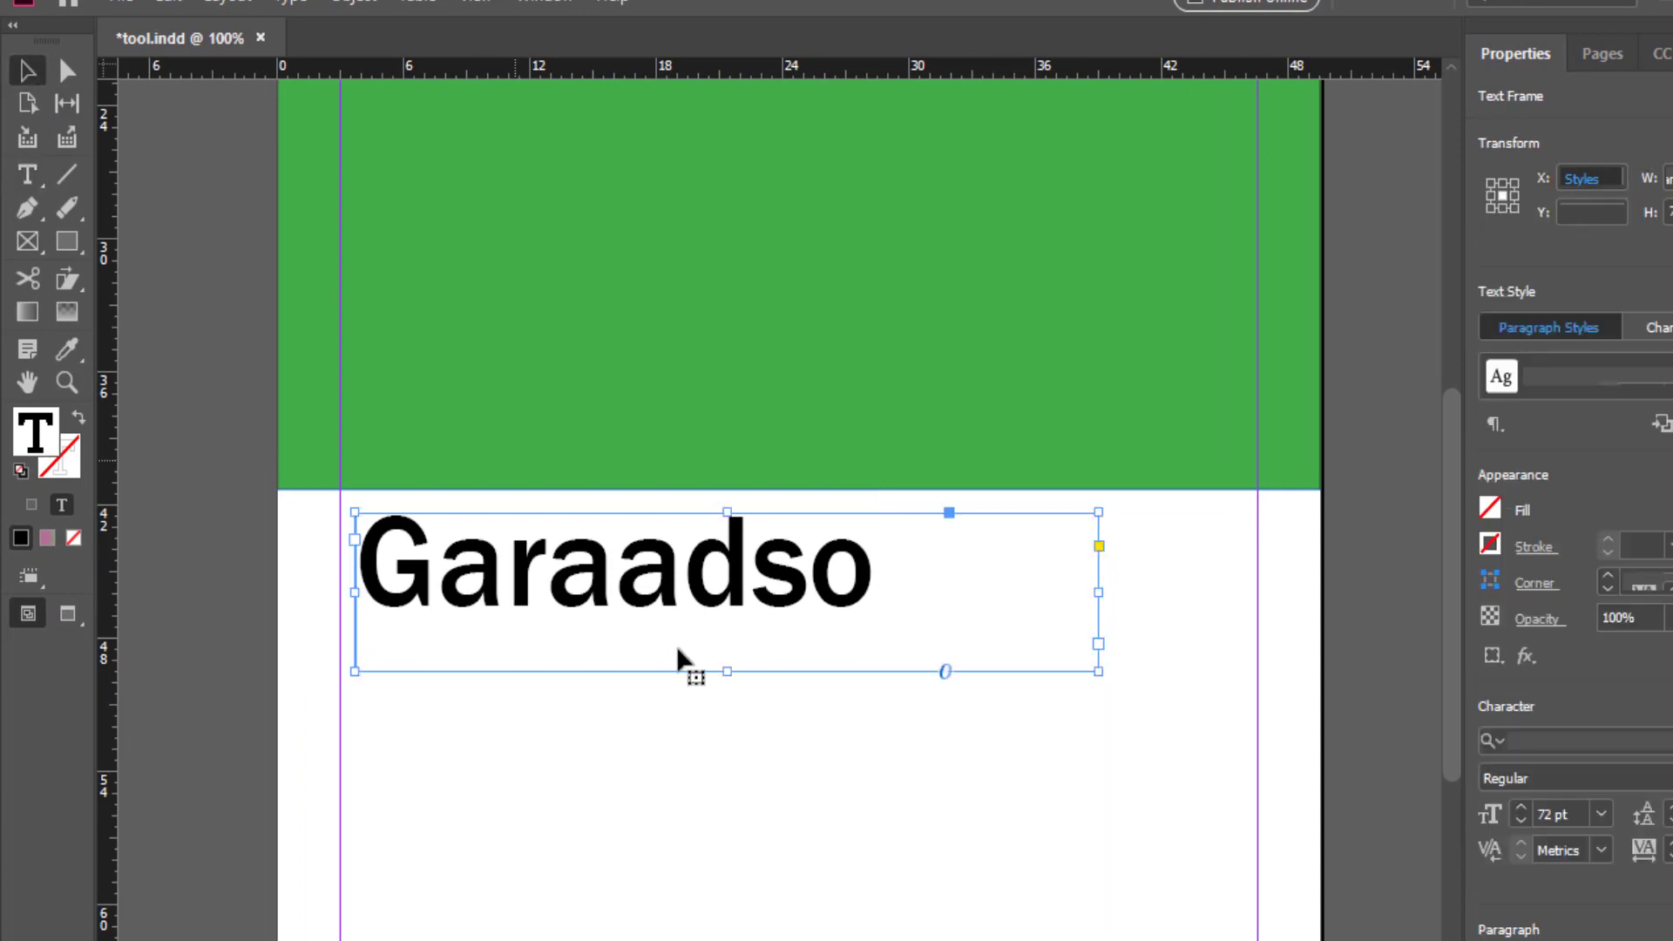
left_click(933, 803)
left_click(982, 591)
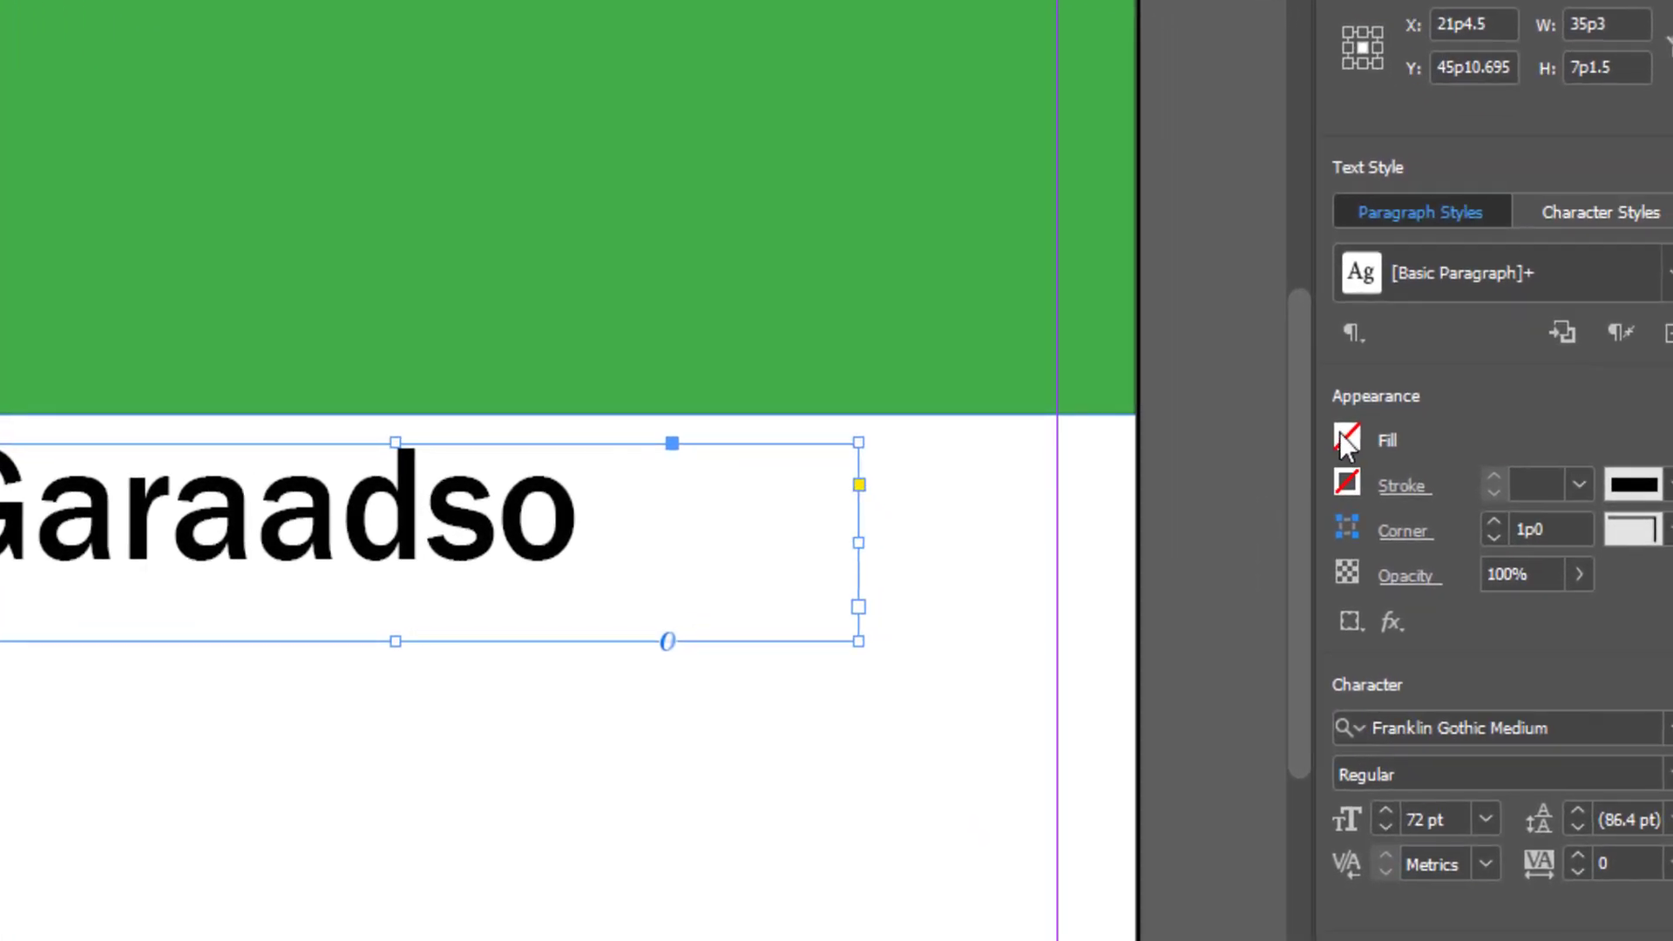
left_click(1189, 423)
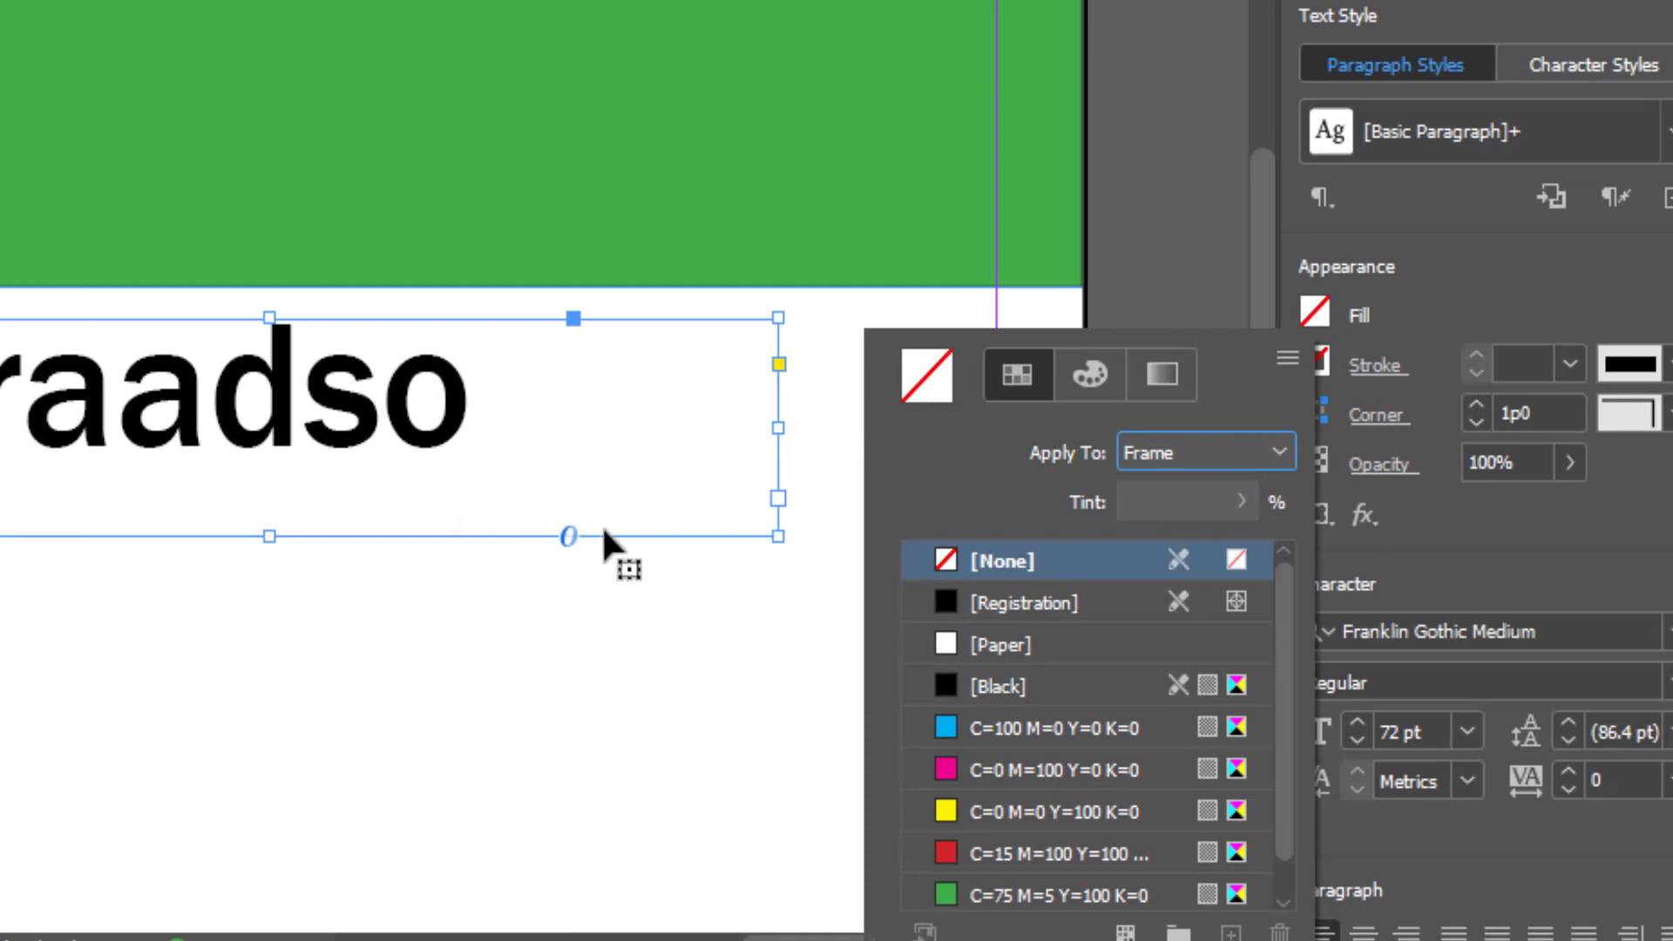
left_click(941, 727)
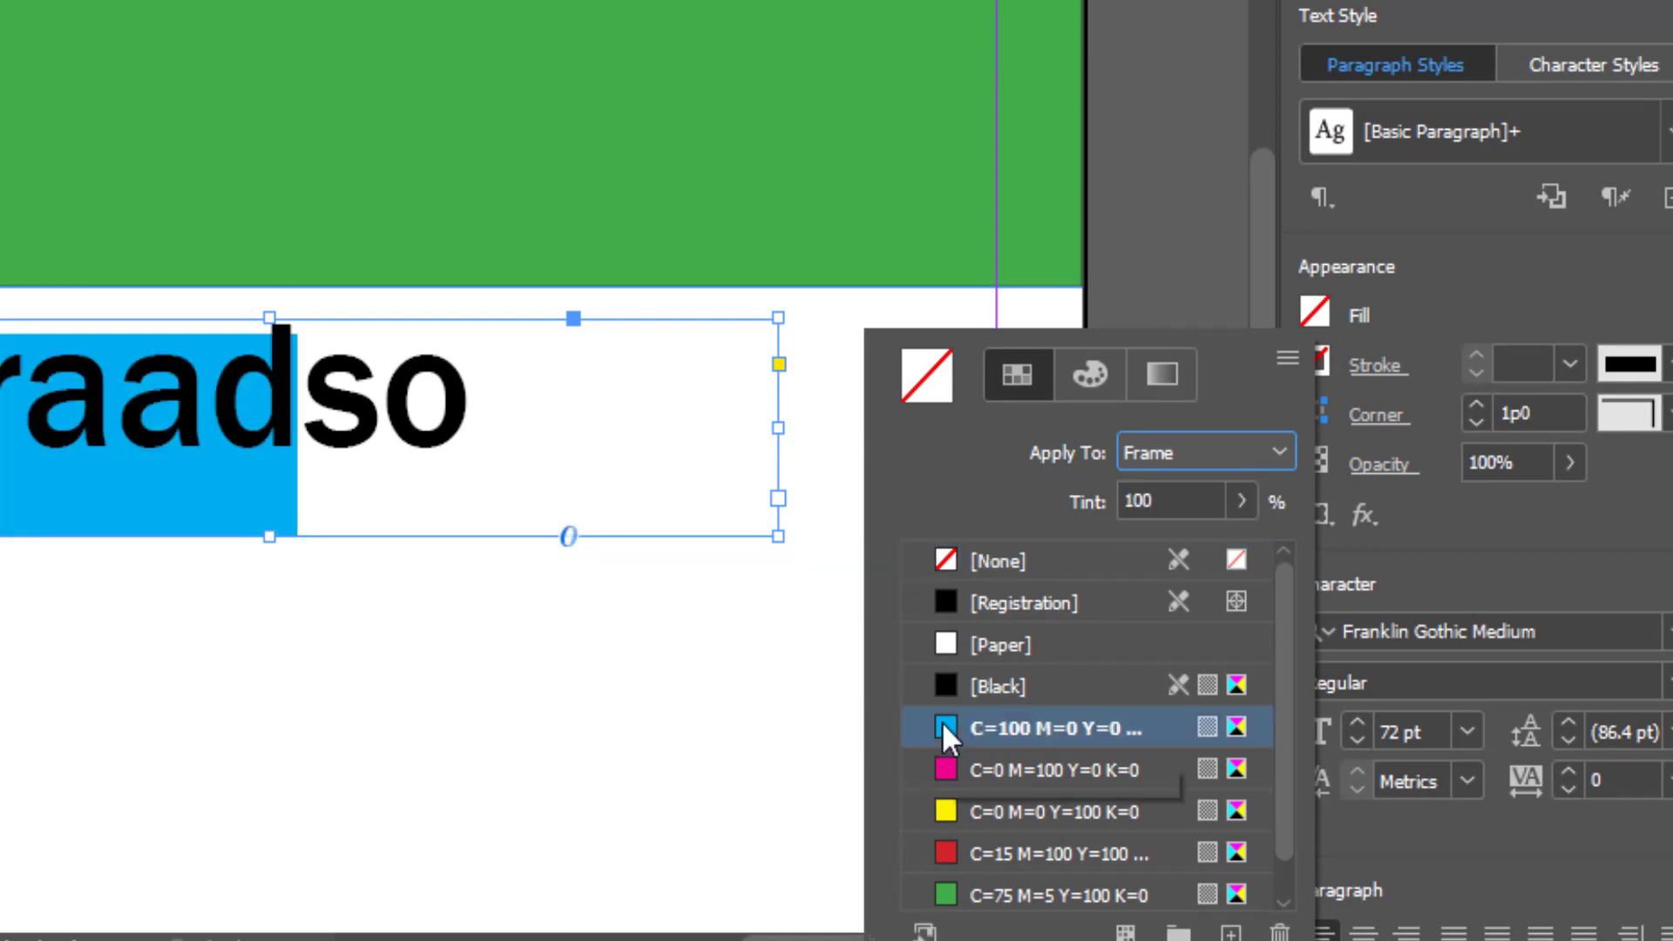
left_click(940, 811)
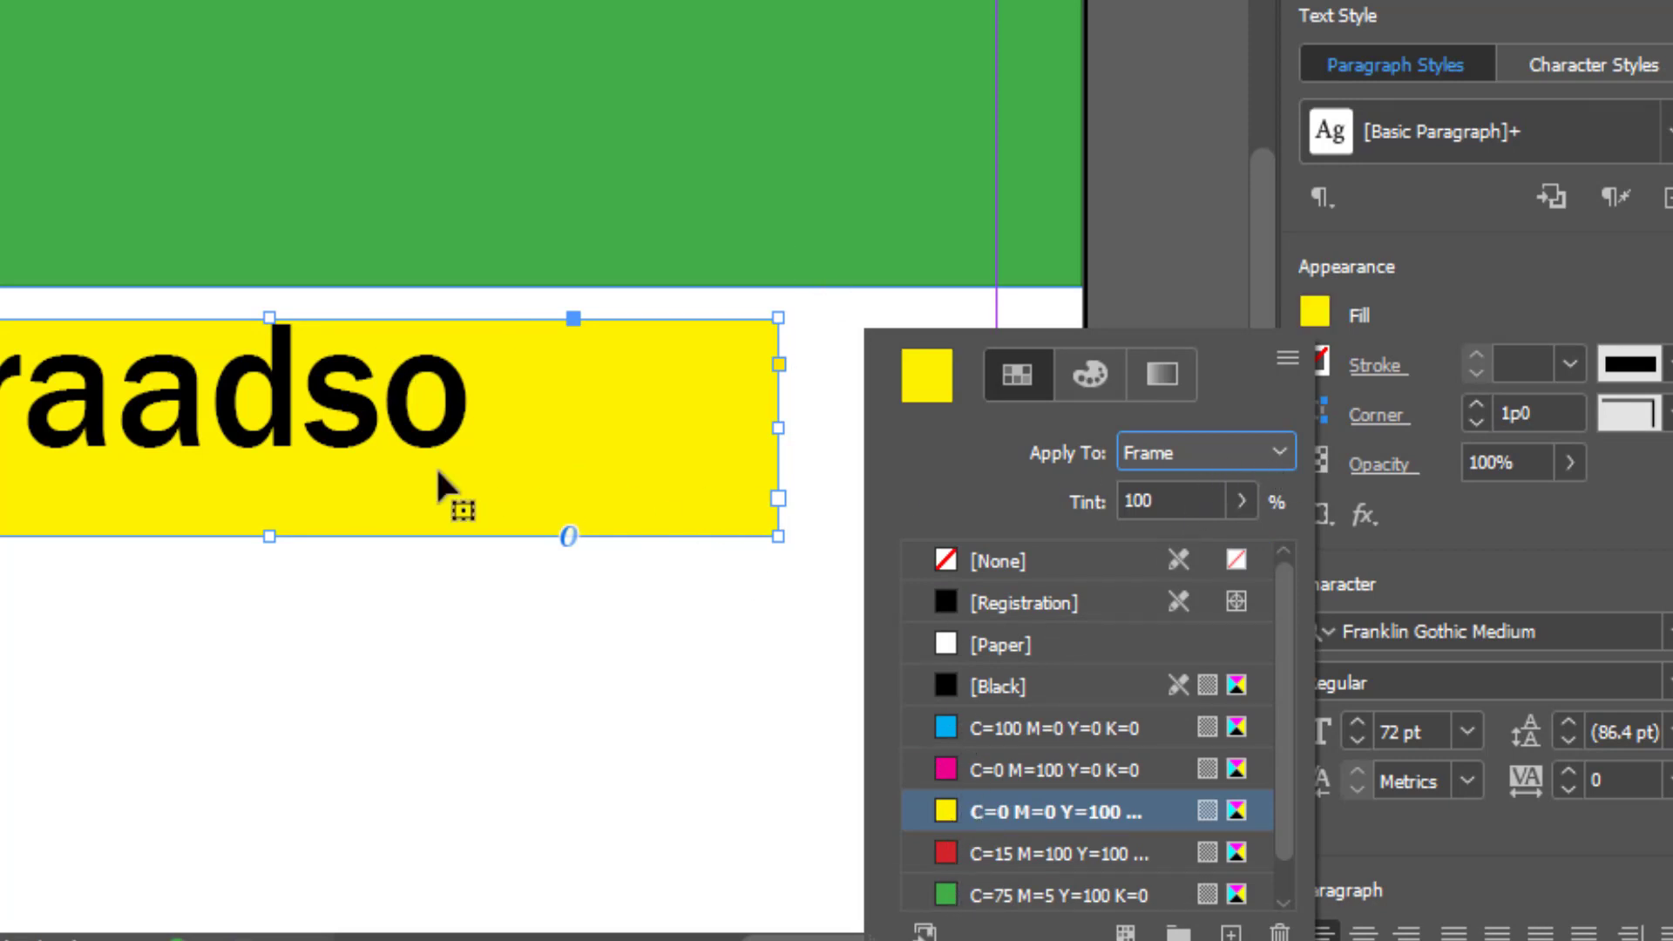
left_click(949, 563)
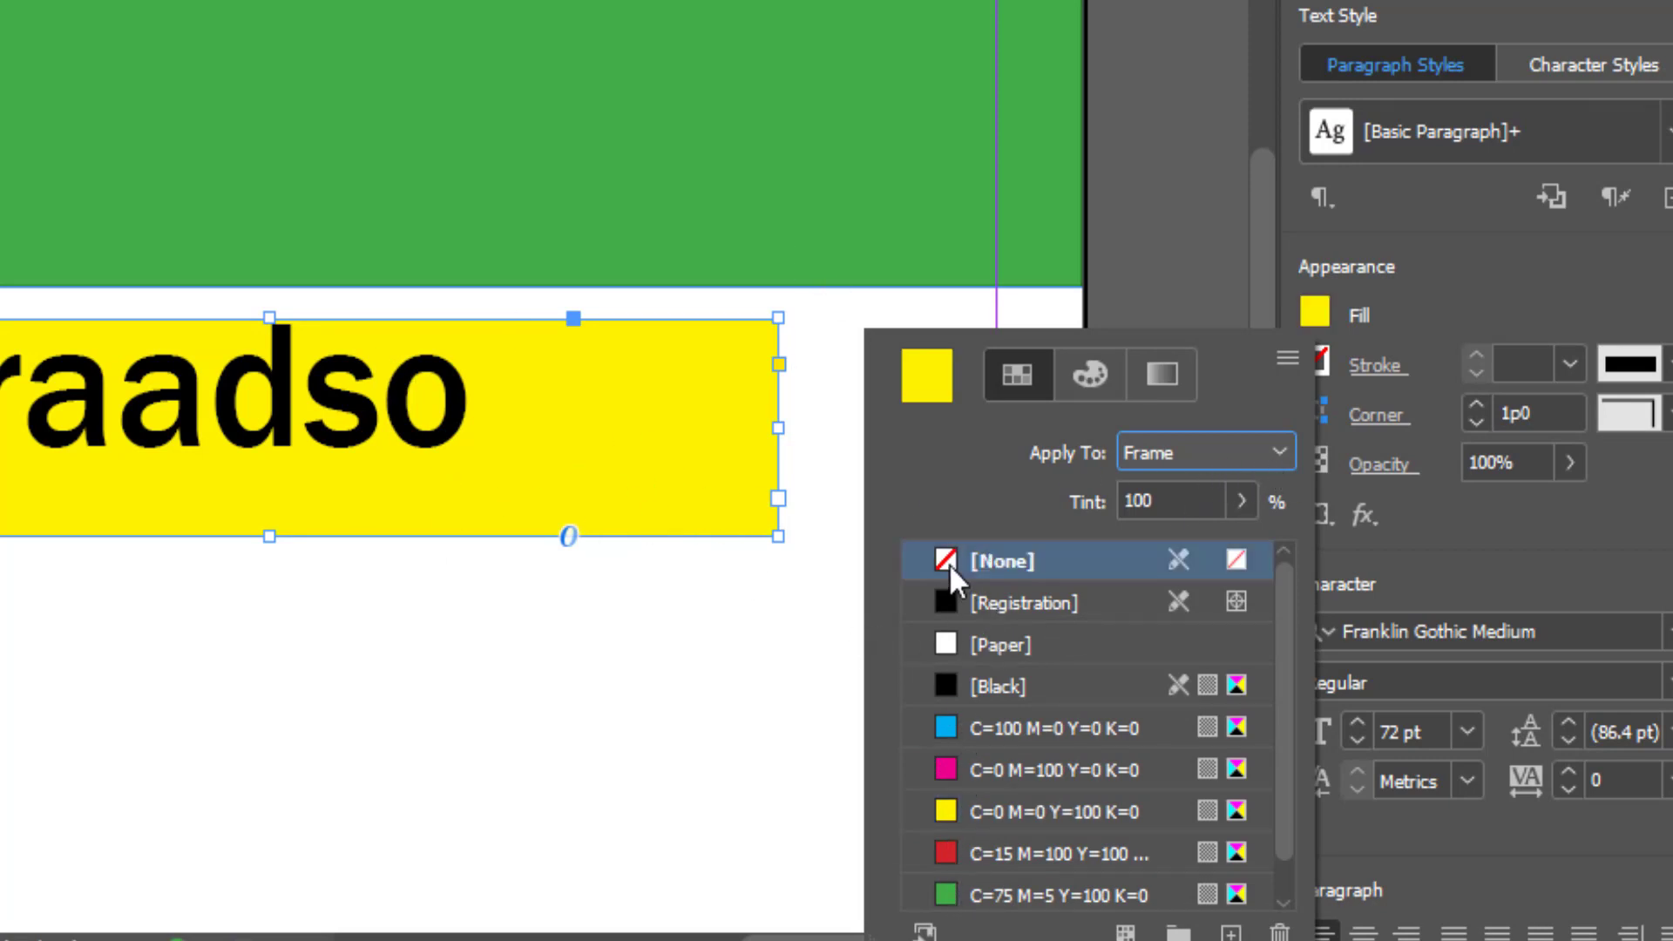
Step: Apply the fill colour to the text instead of the frame, try yellow, green and magenta, and restore [Black]
left_click(1285, 458)
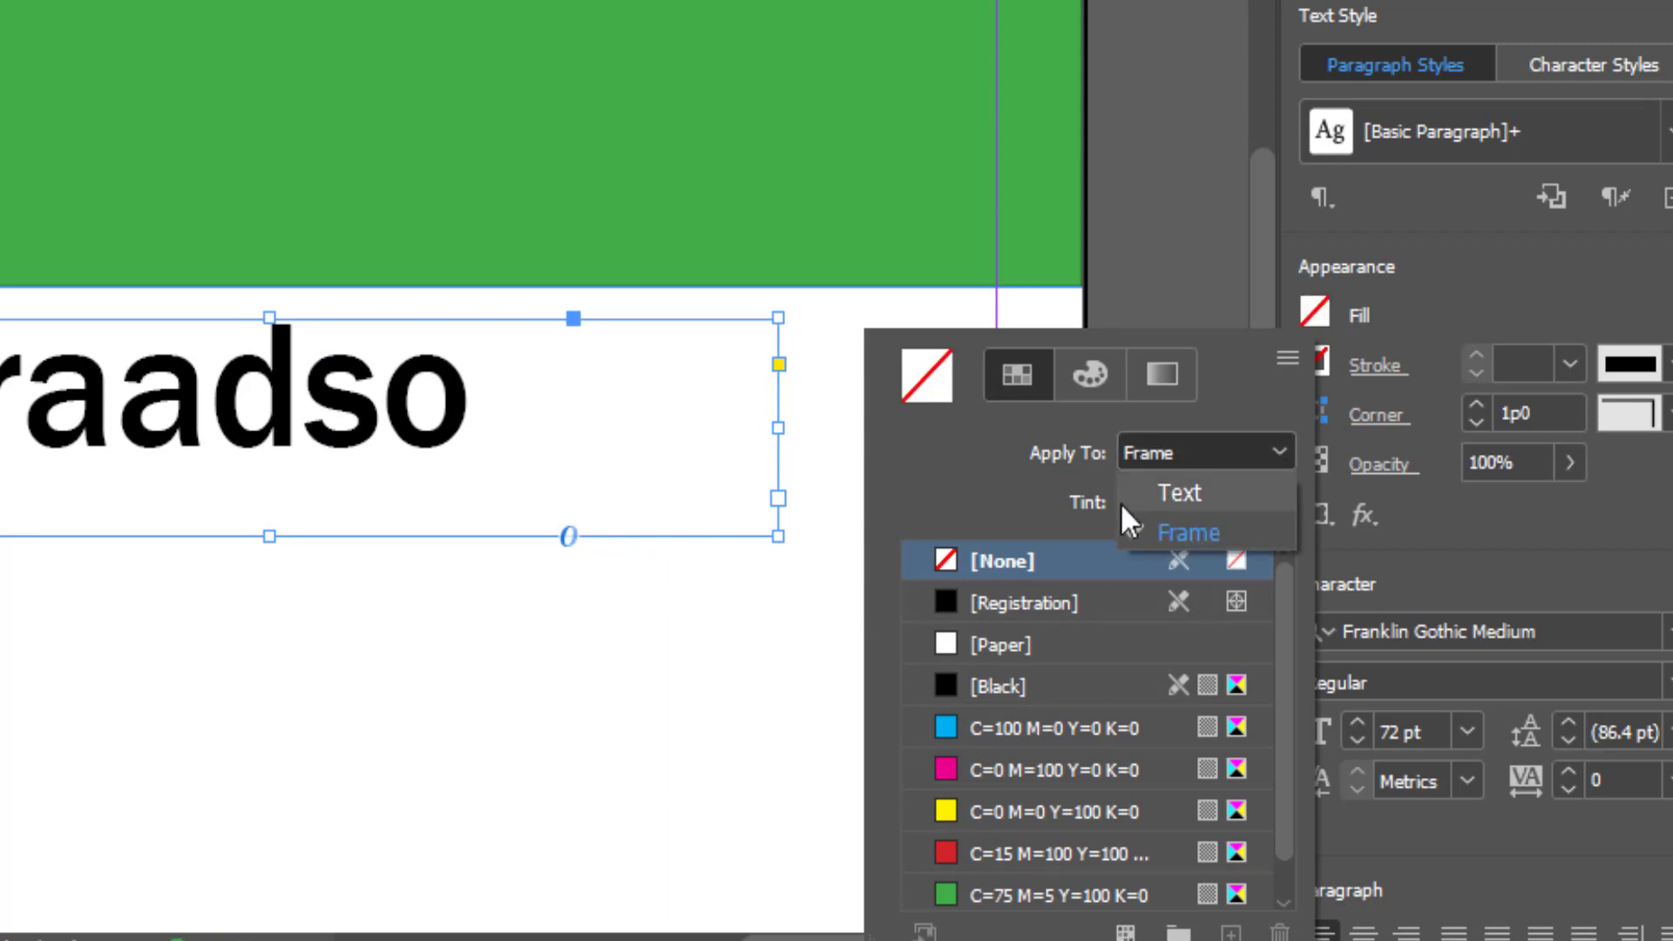
left_click(1189, 499)
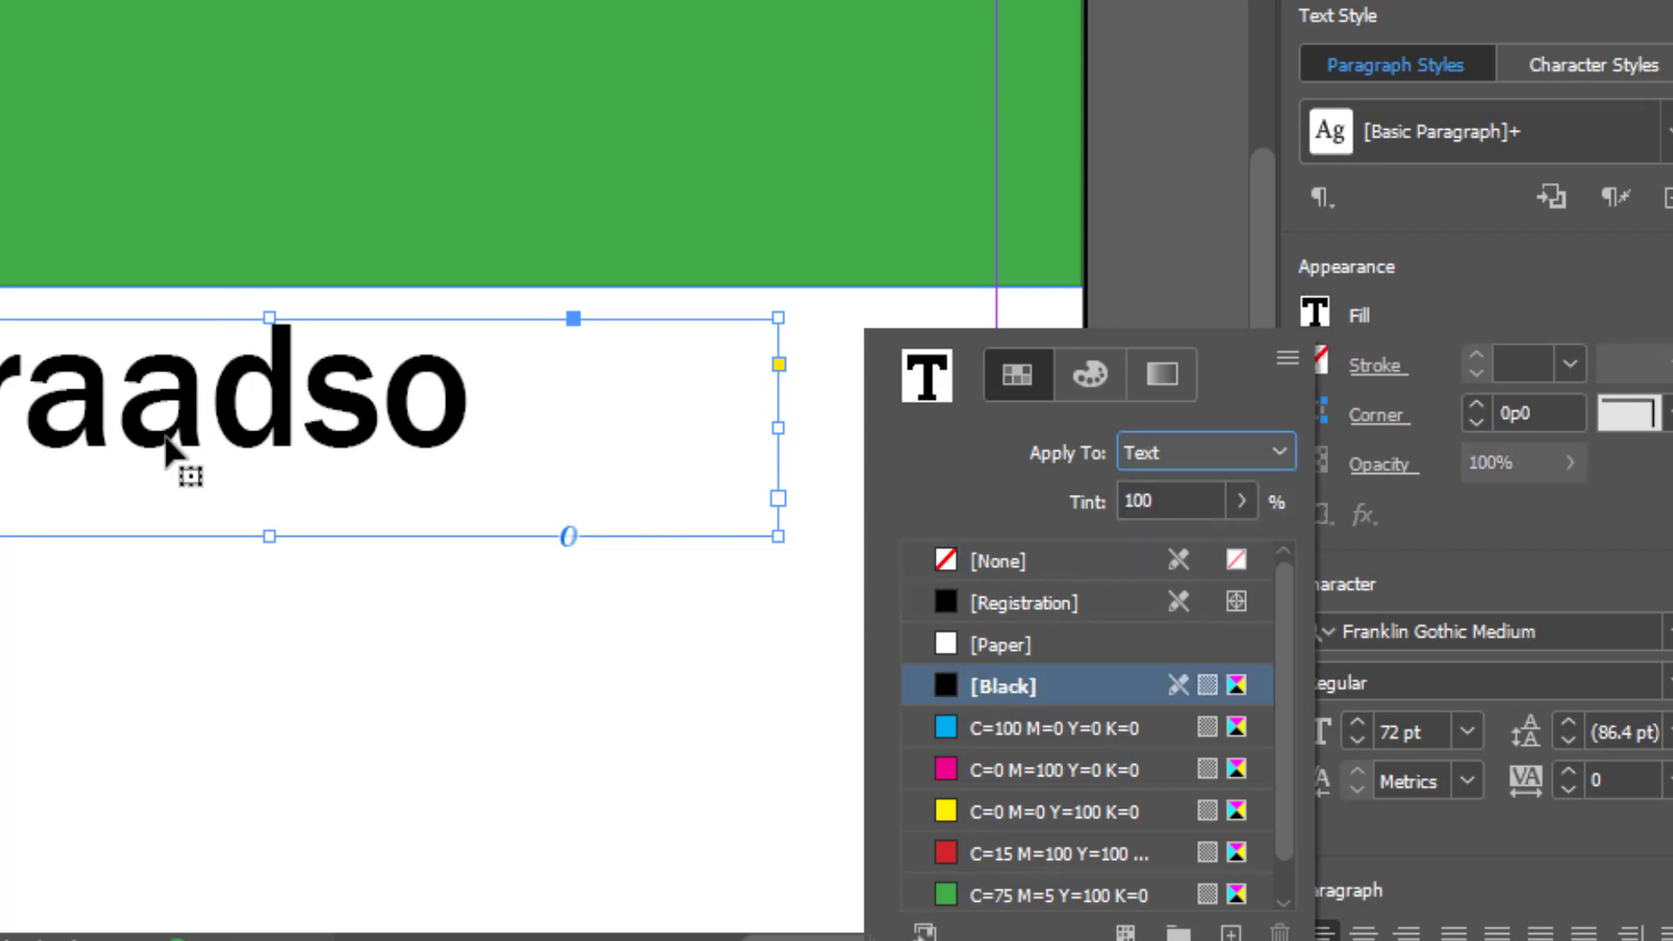
left_click(939, 809)
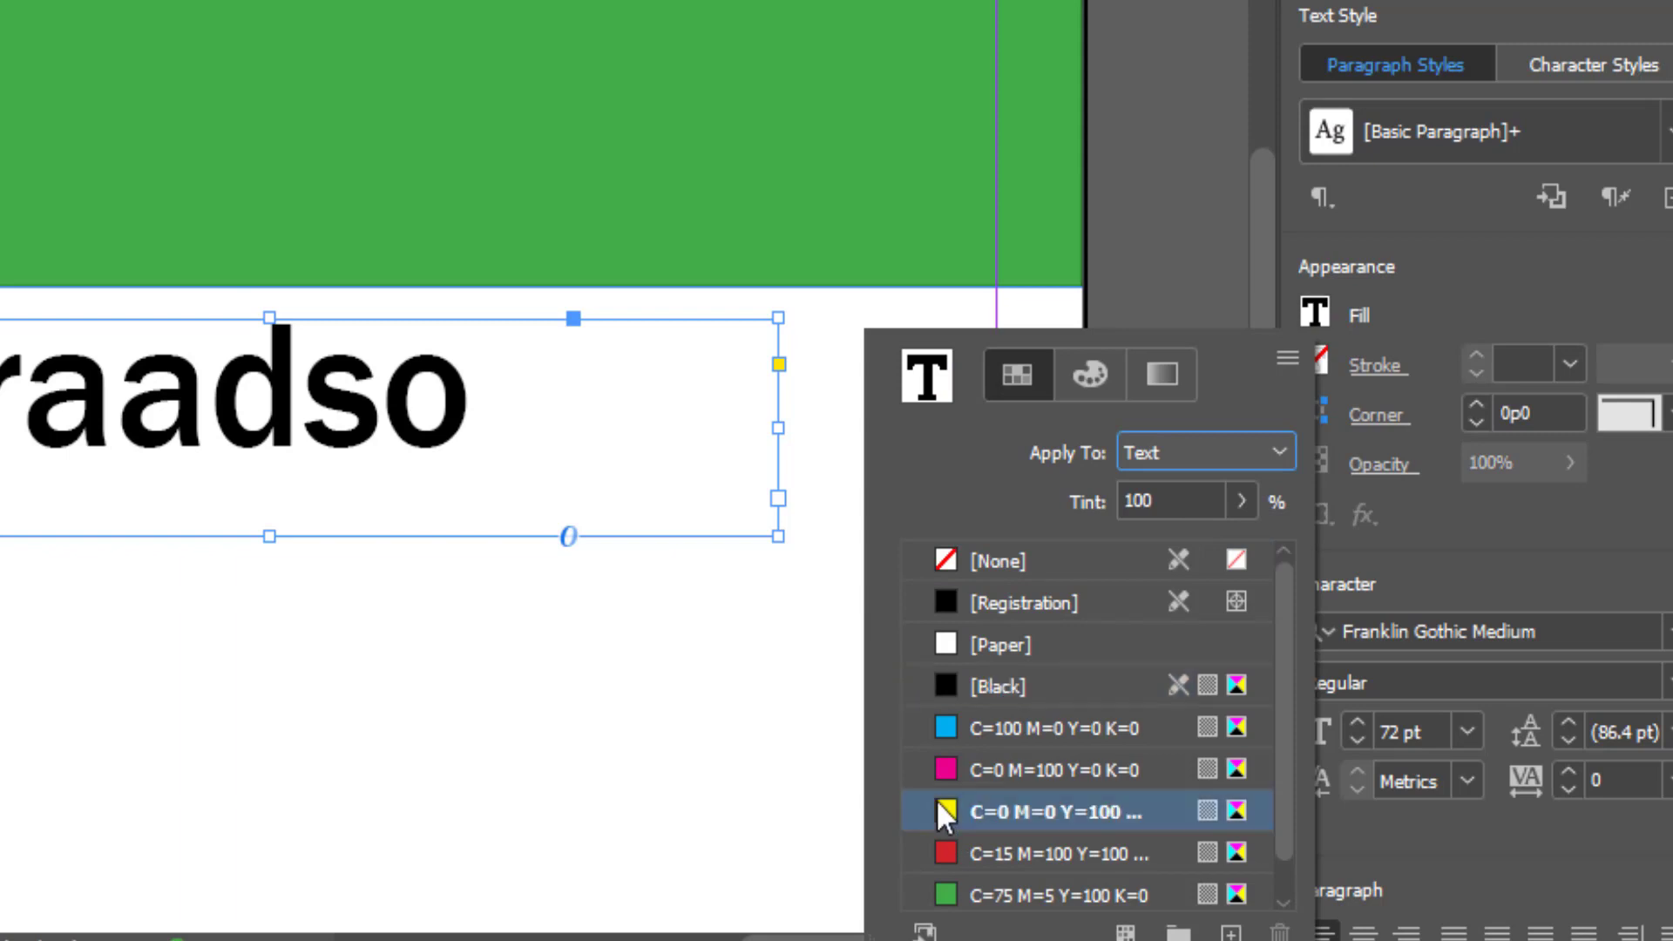
left_click(943, 895)
left_click(994, 771)
left_click(1028, 697)
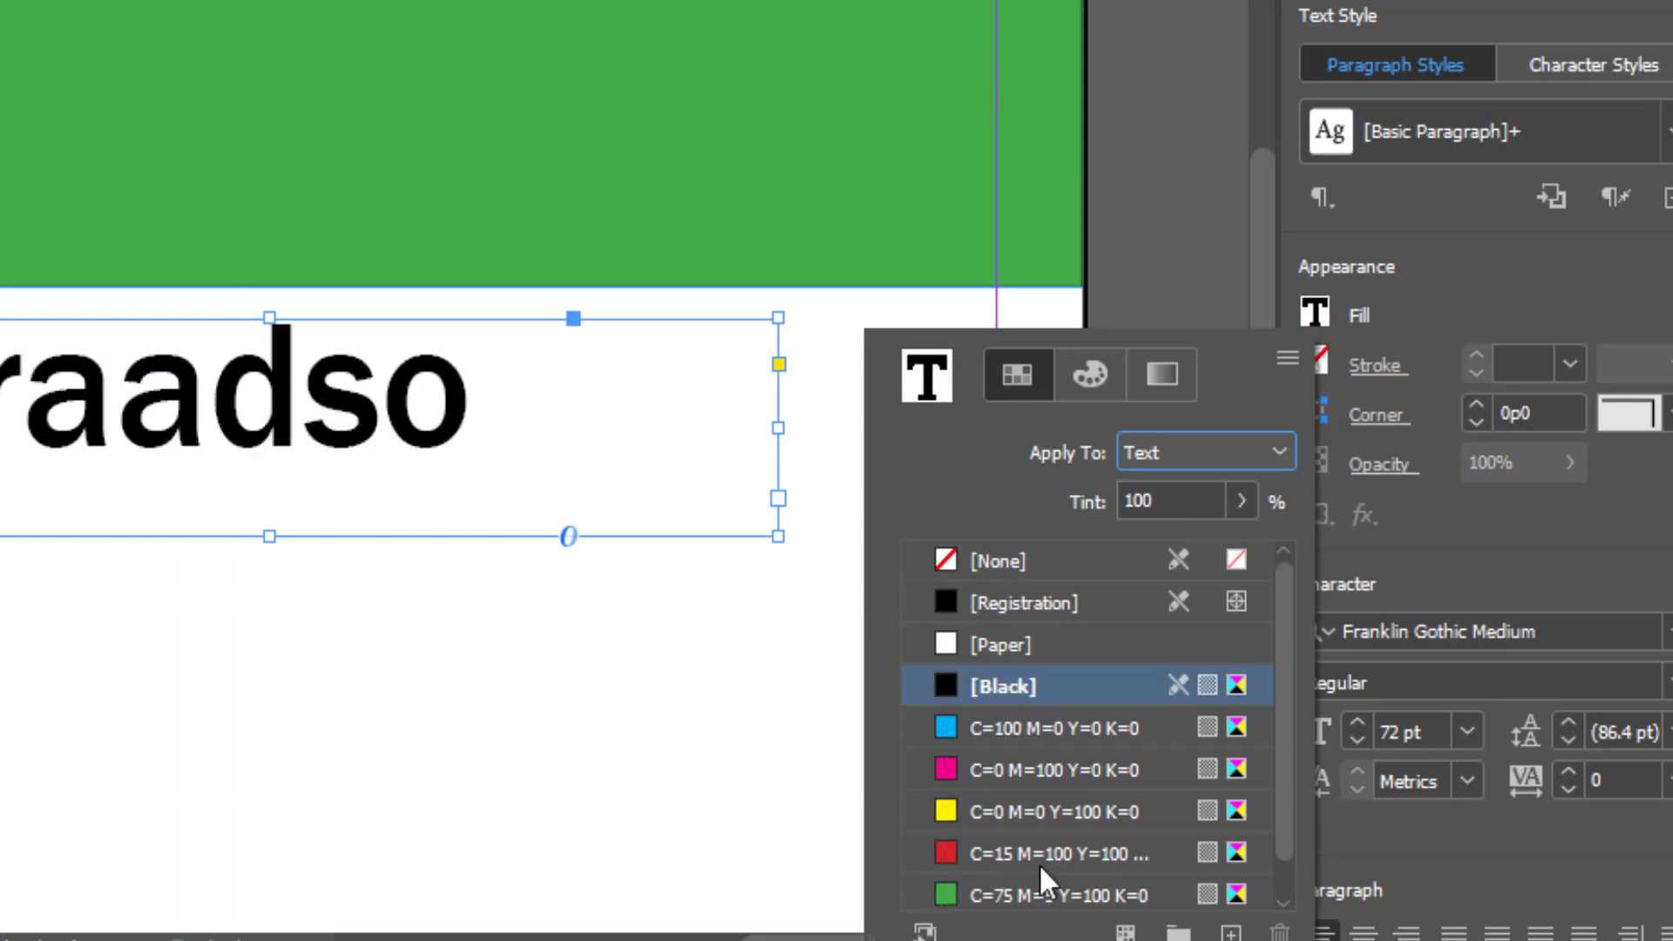
Step: Try red, green and [Paper] as the text colour, return it to [Black], and deselect the frame
left_click(1037, 858)
scroll(1069, 726, "down", 1)
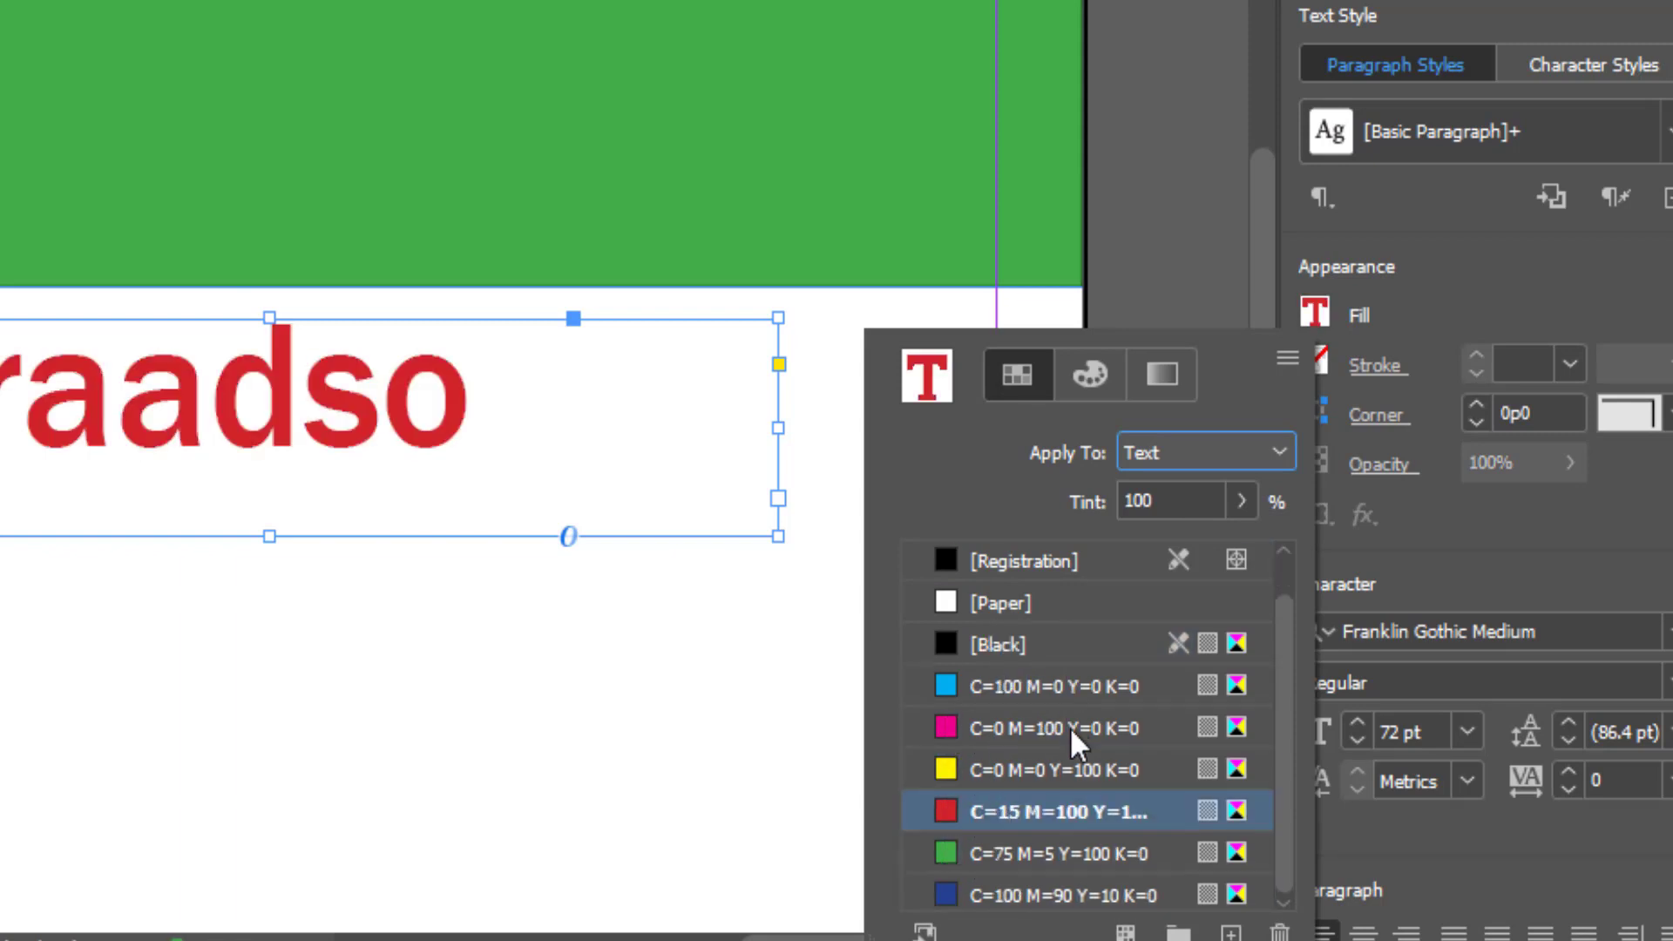
left_click(953, 857)
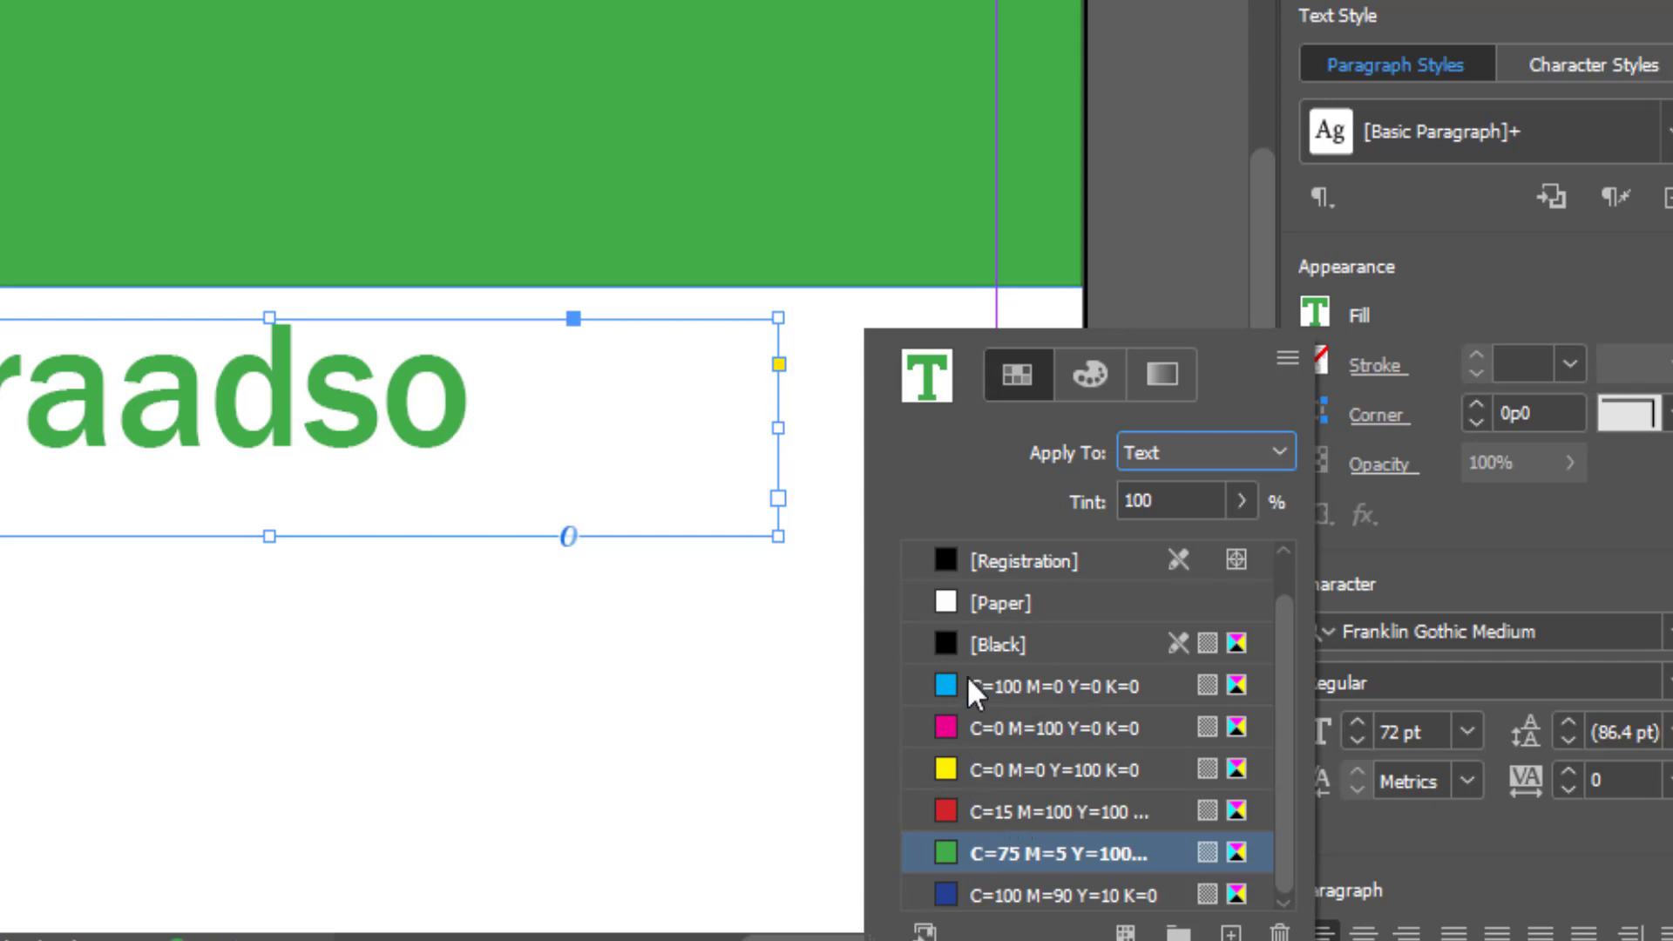
left_click(937, 599)
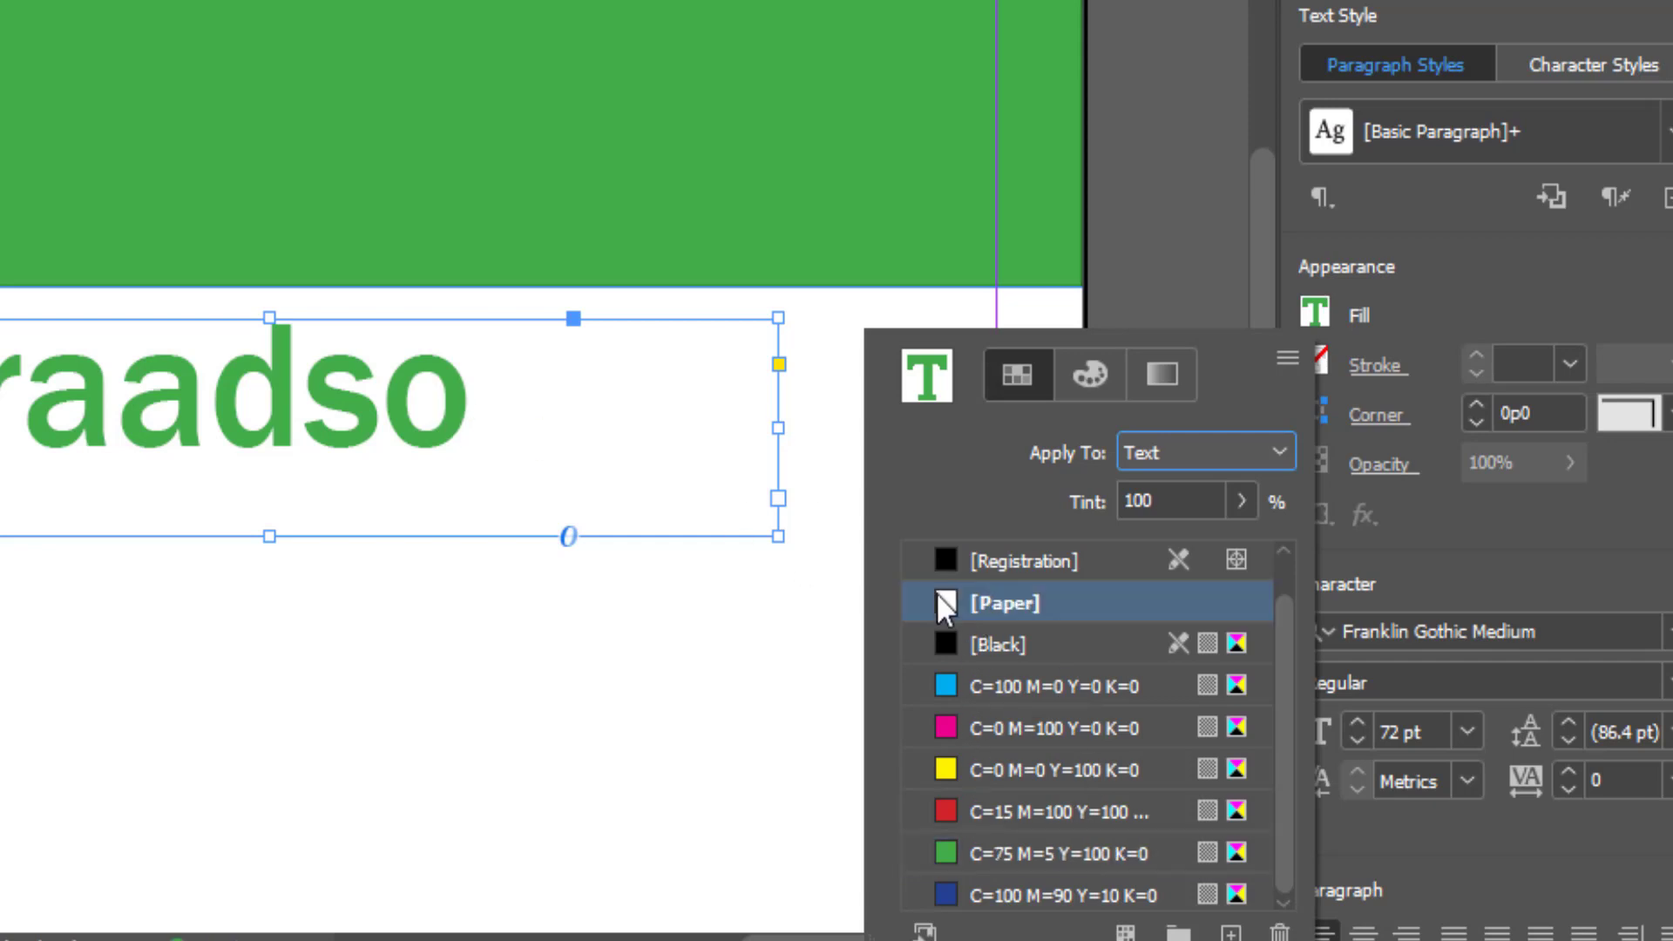
left_click(970, 644)
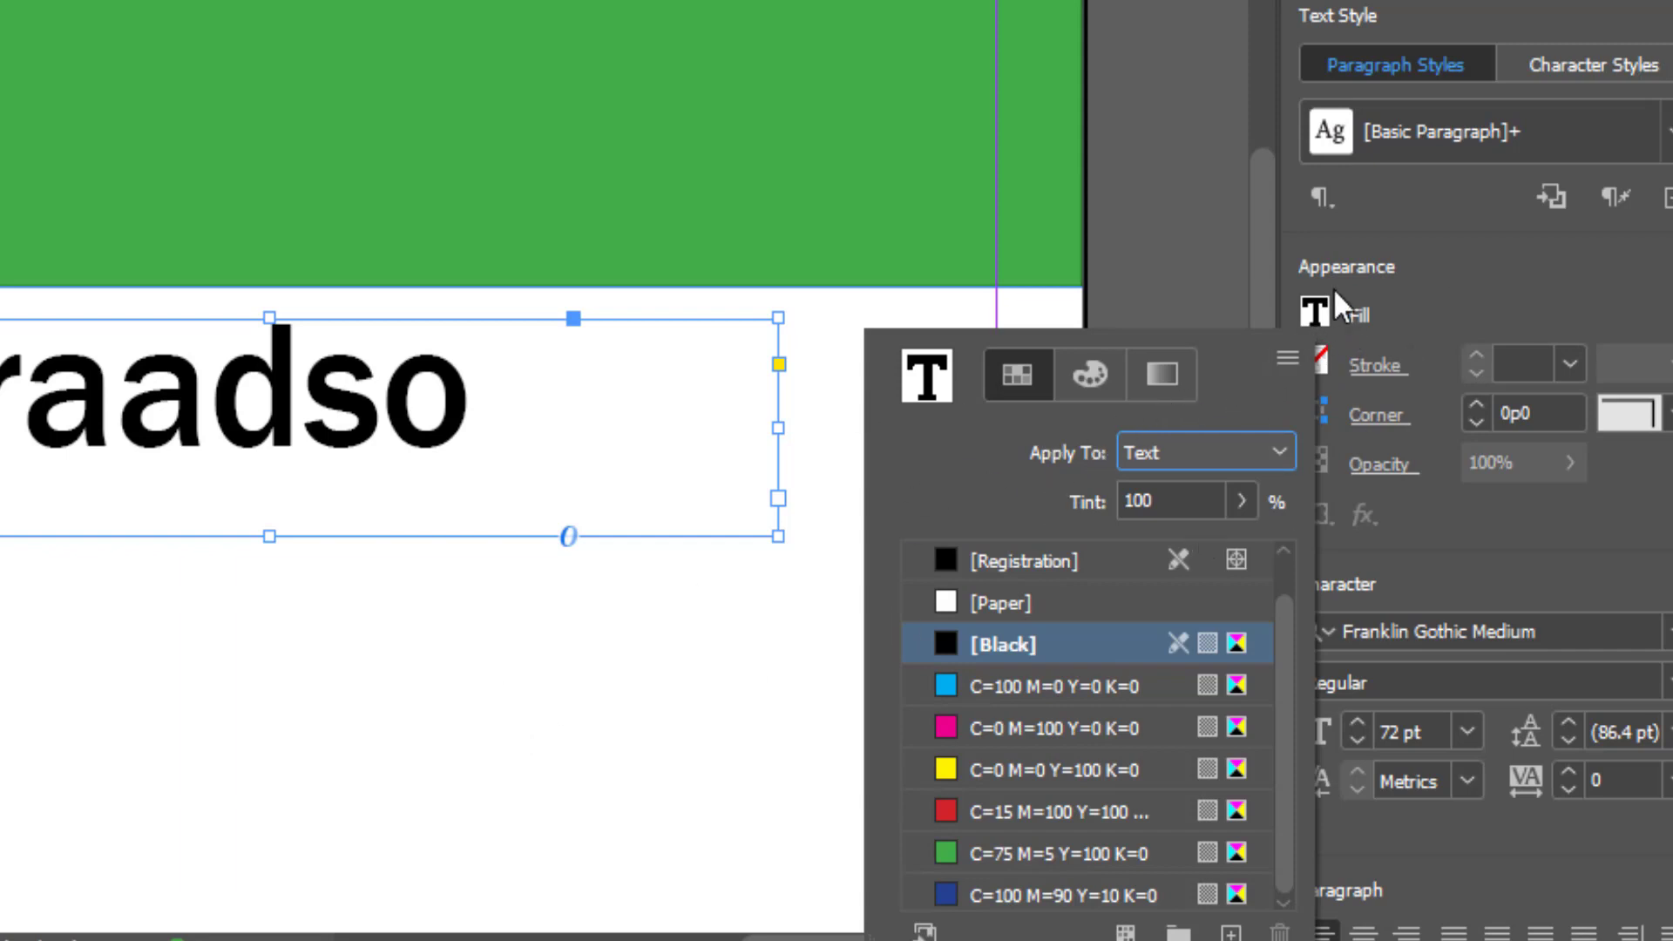
left_click(1275, 448)
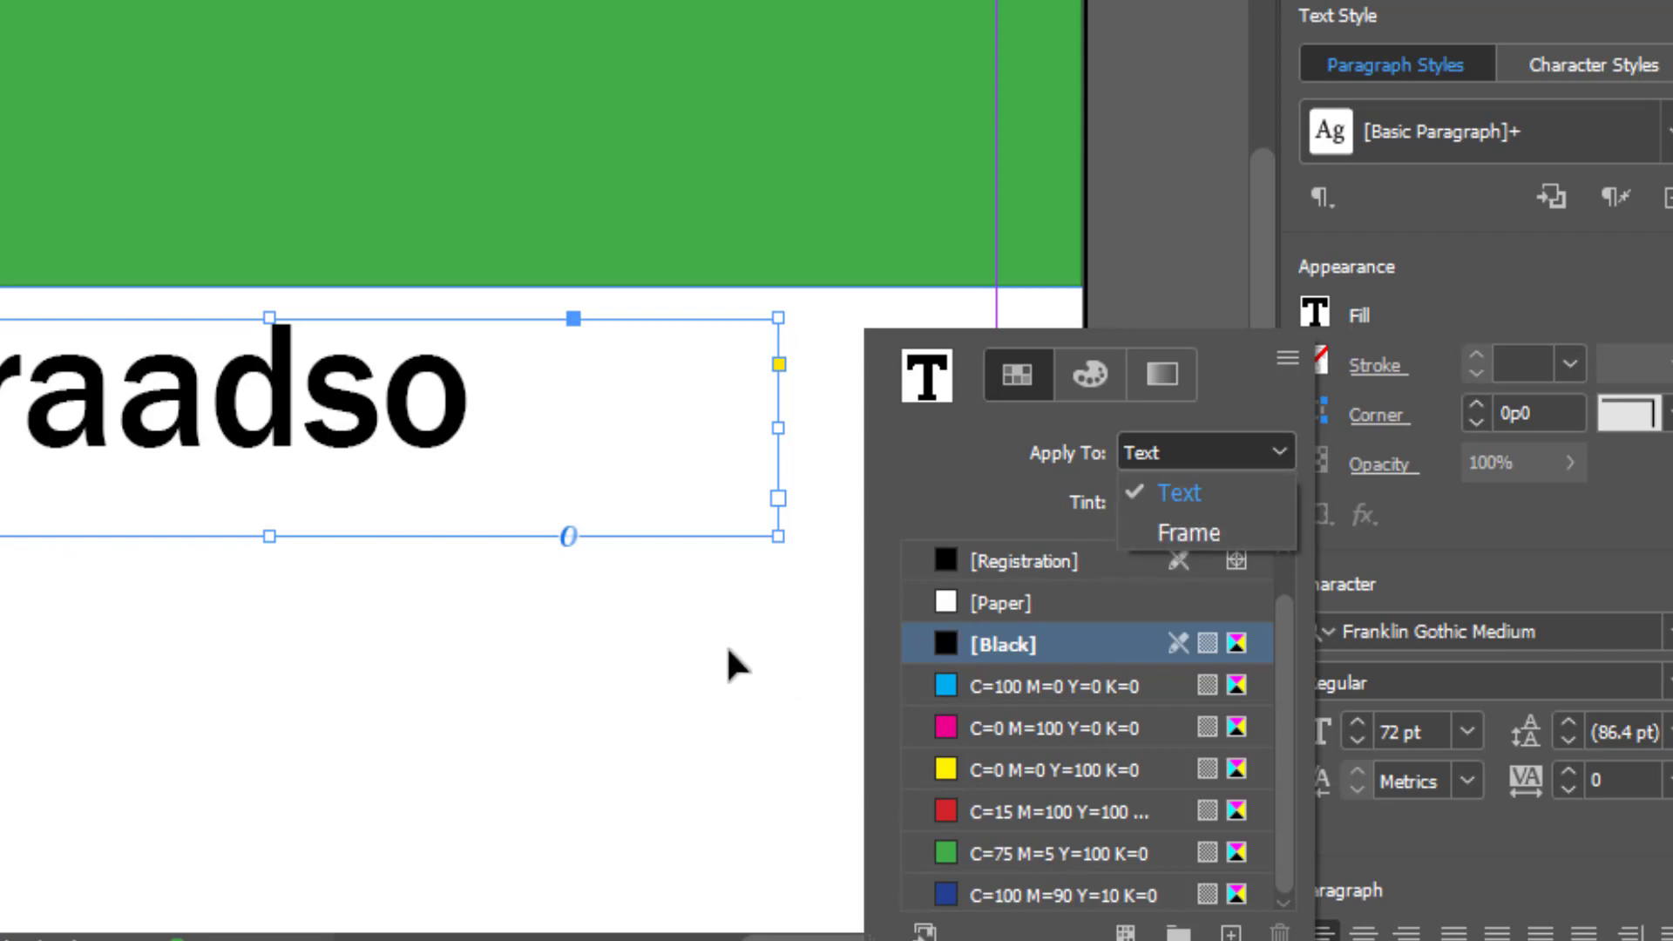
left_click(689, 610)
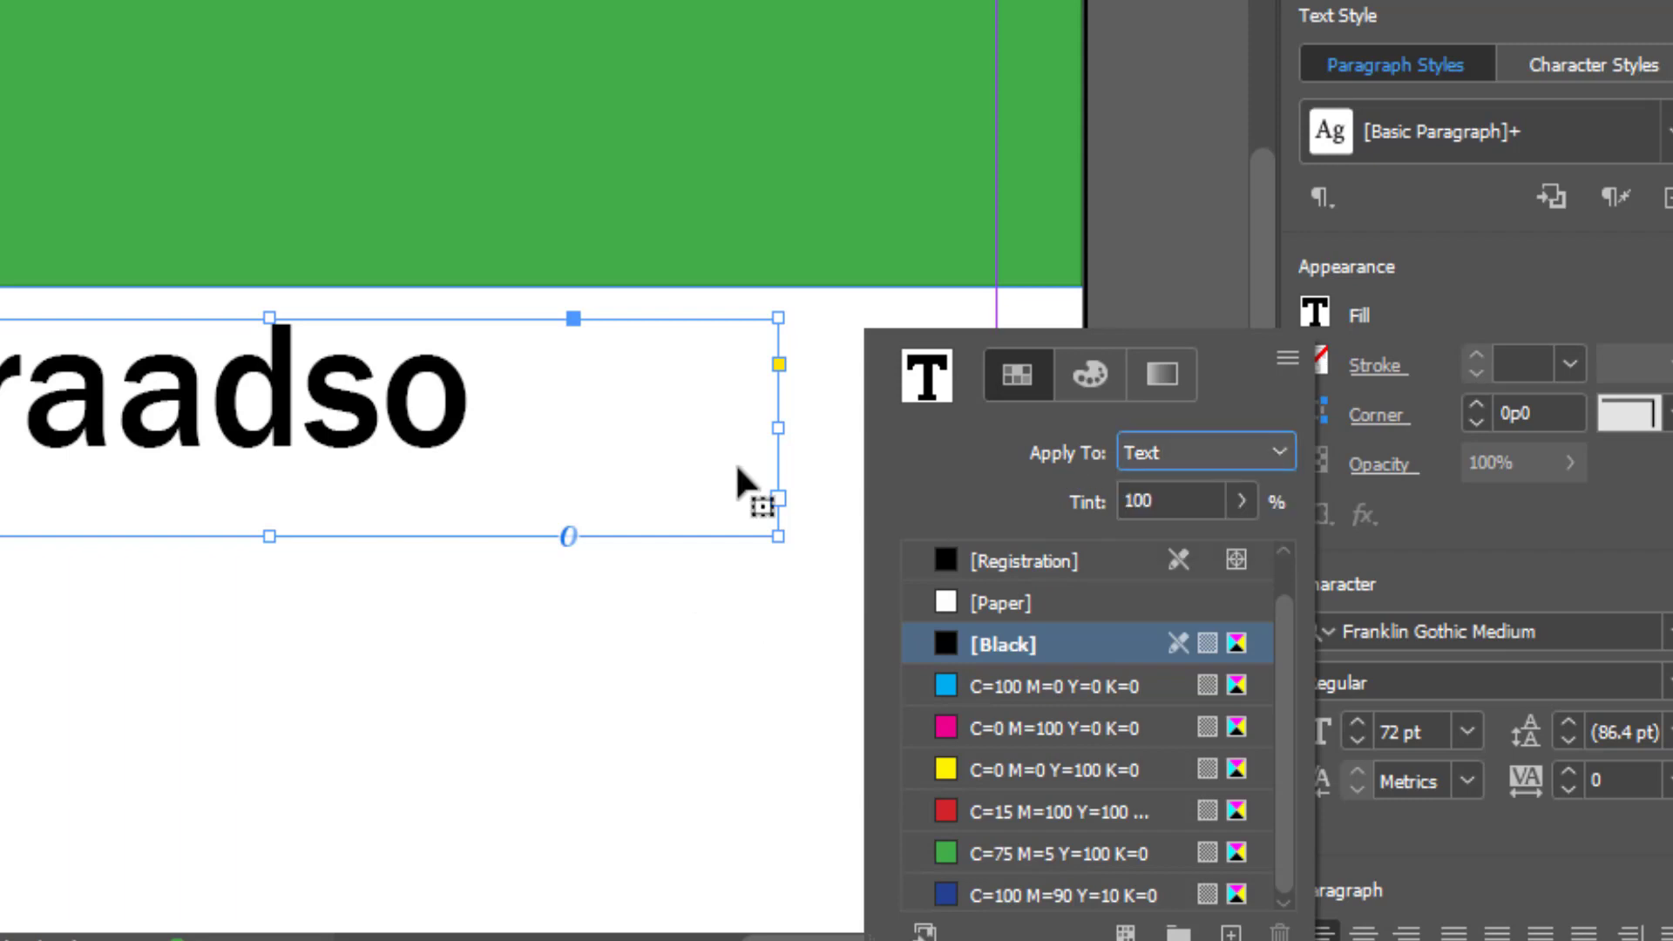
left_click(566, 754)
left_click(566, 753)
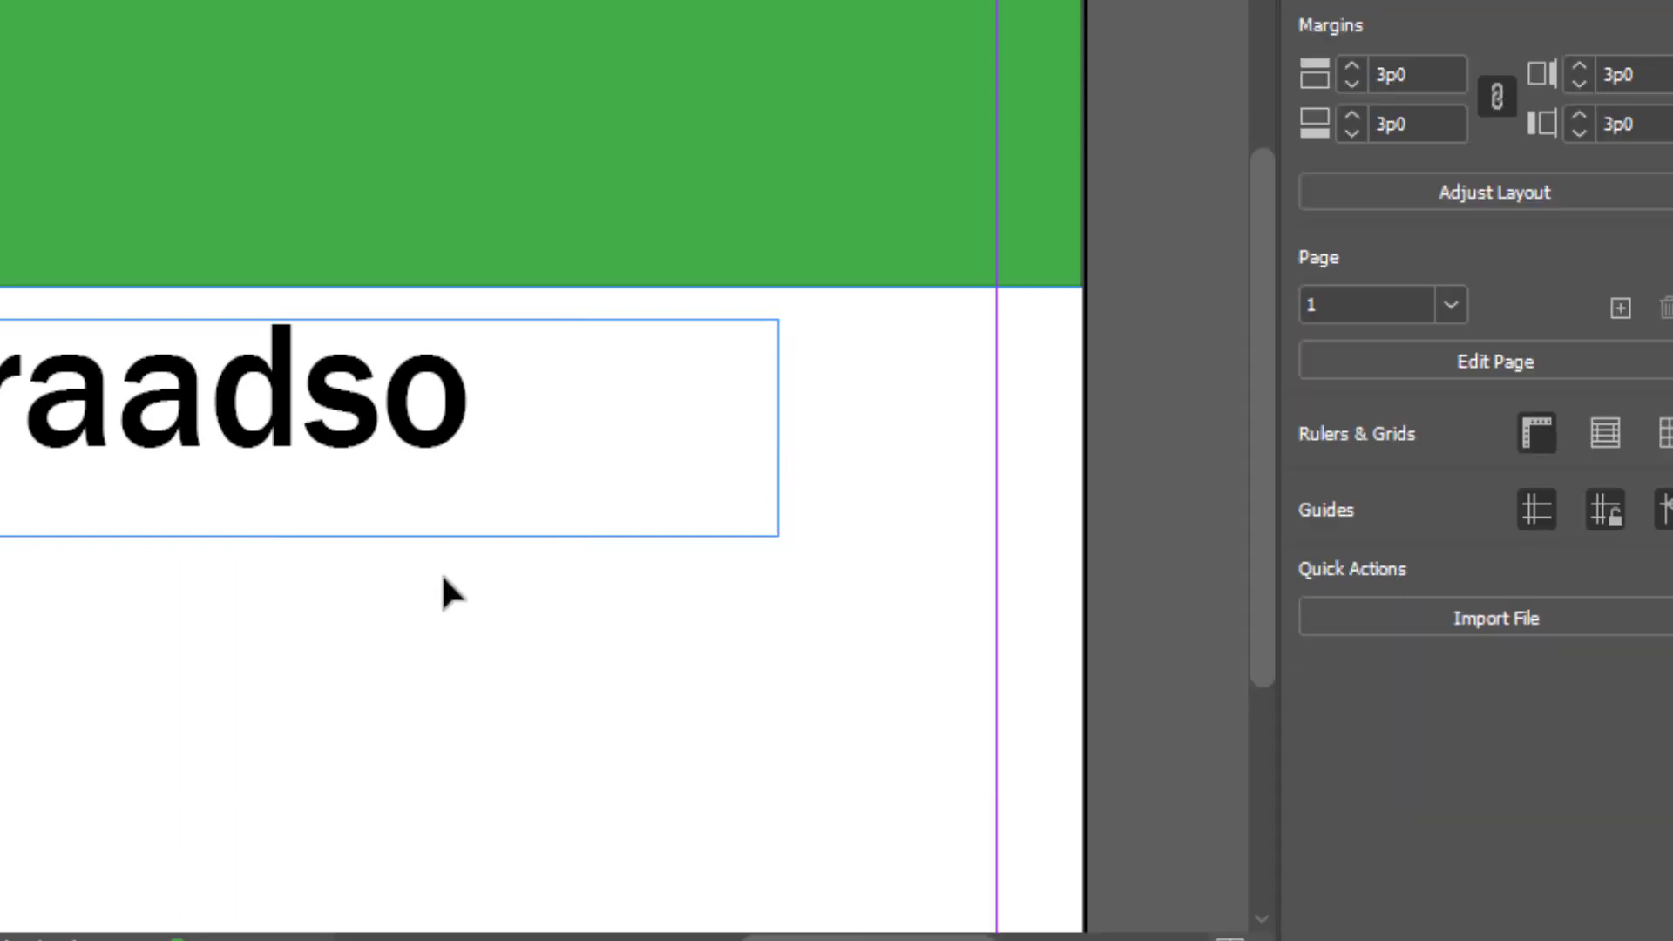
Step: Shrink the text frame until the word no longer fits, then enlarge it to enclose "Garaadso" closely
left_click(362, 523)
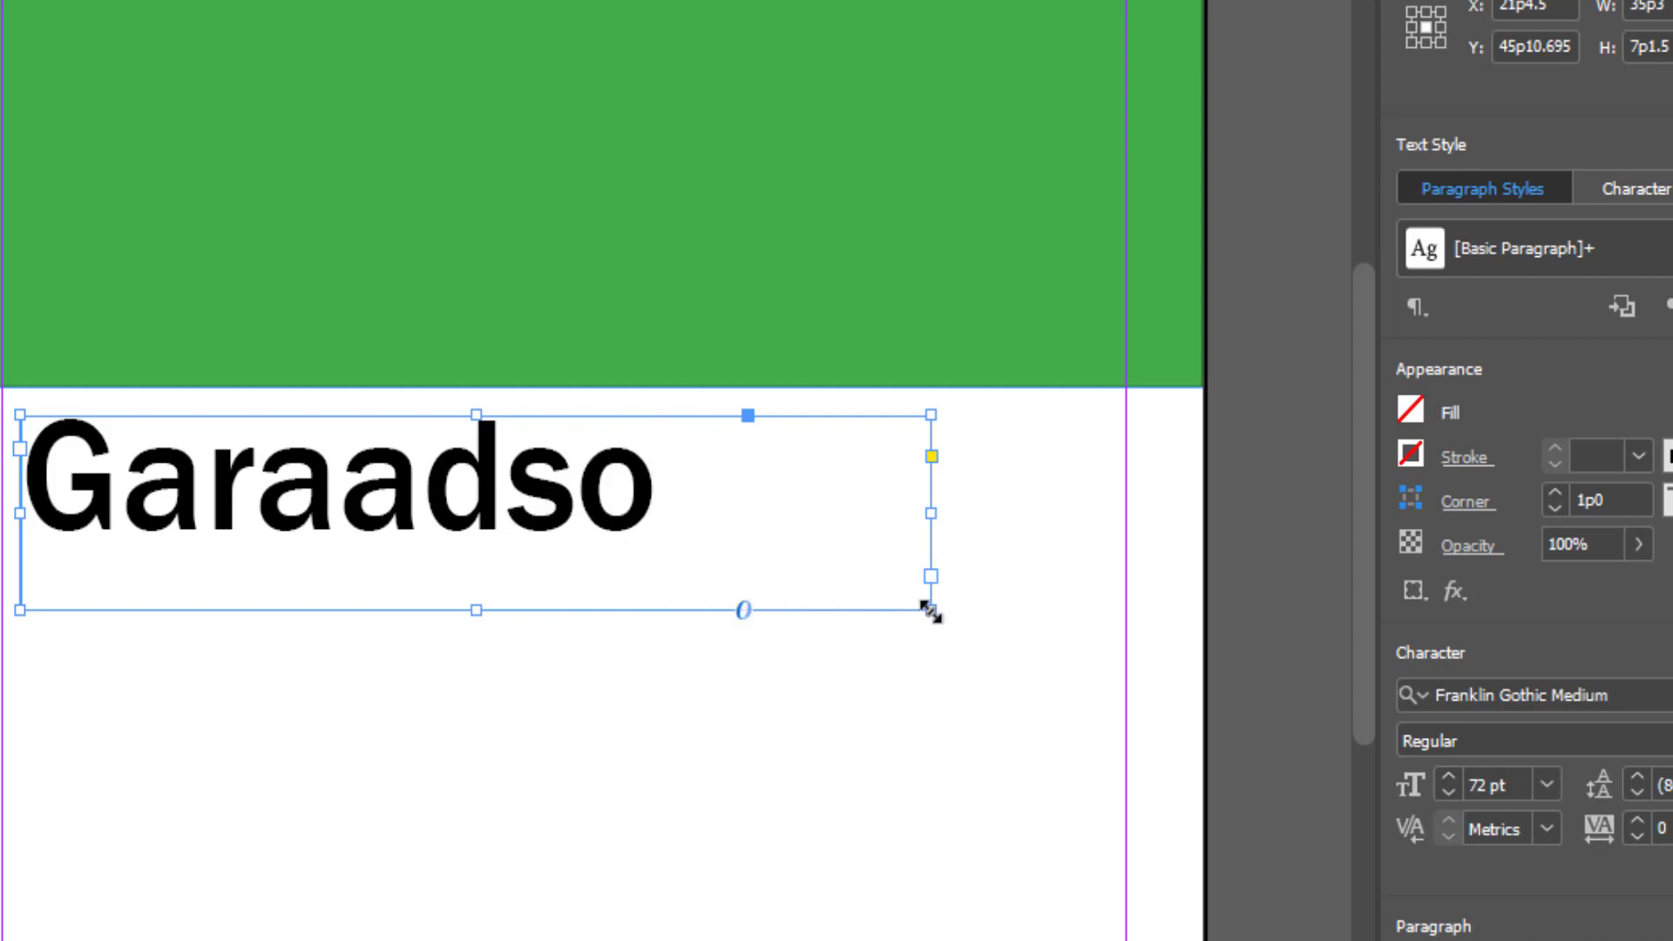
left_click_drag(930, 611, 615, 528)
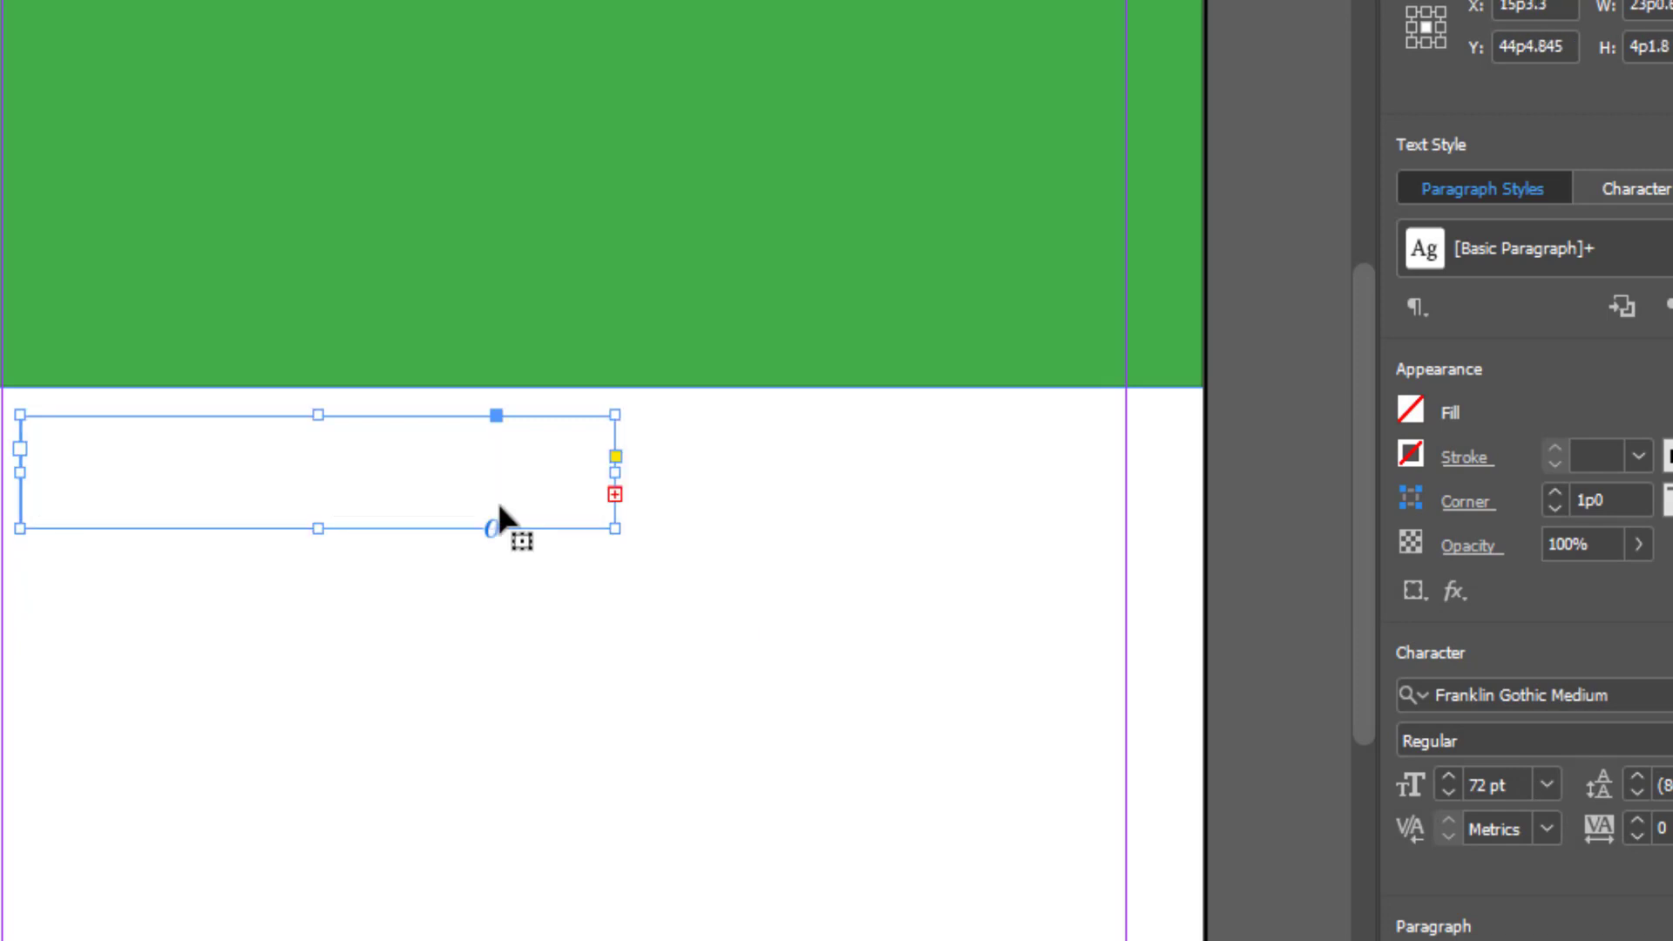
left_click(225, 446)
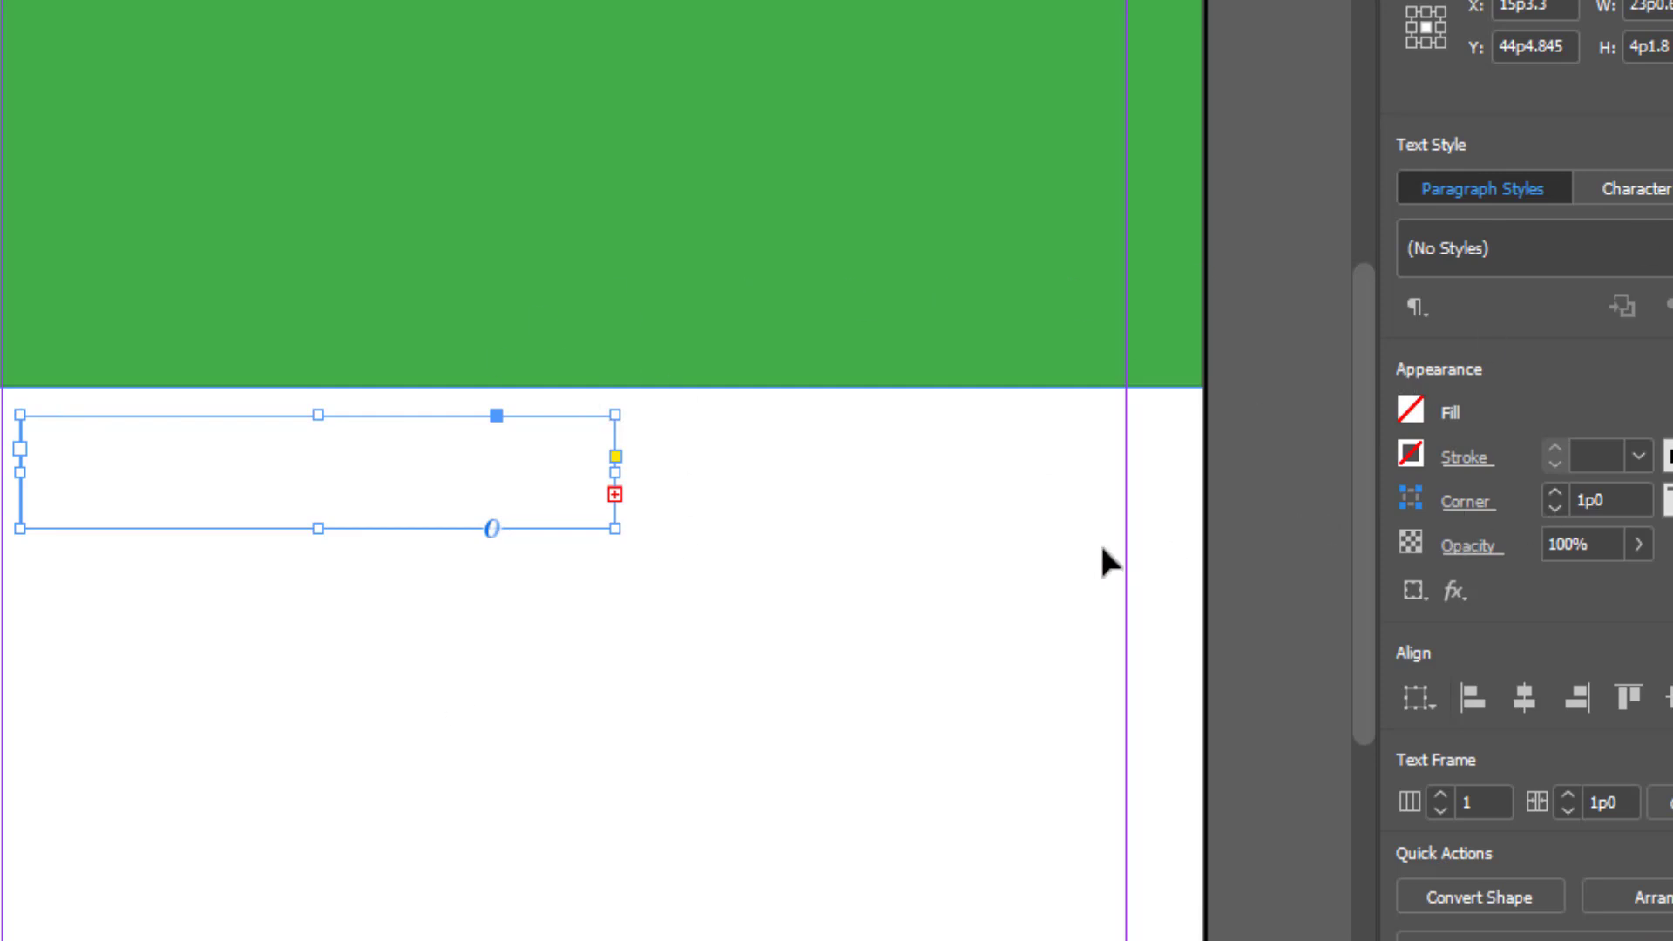
left_click_drag(614, 531, 667, 567)
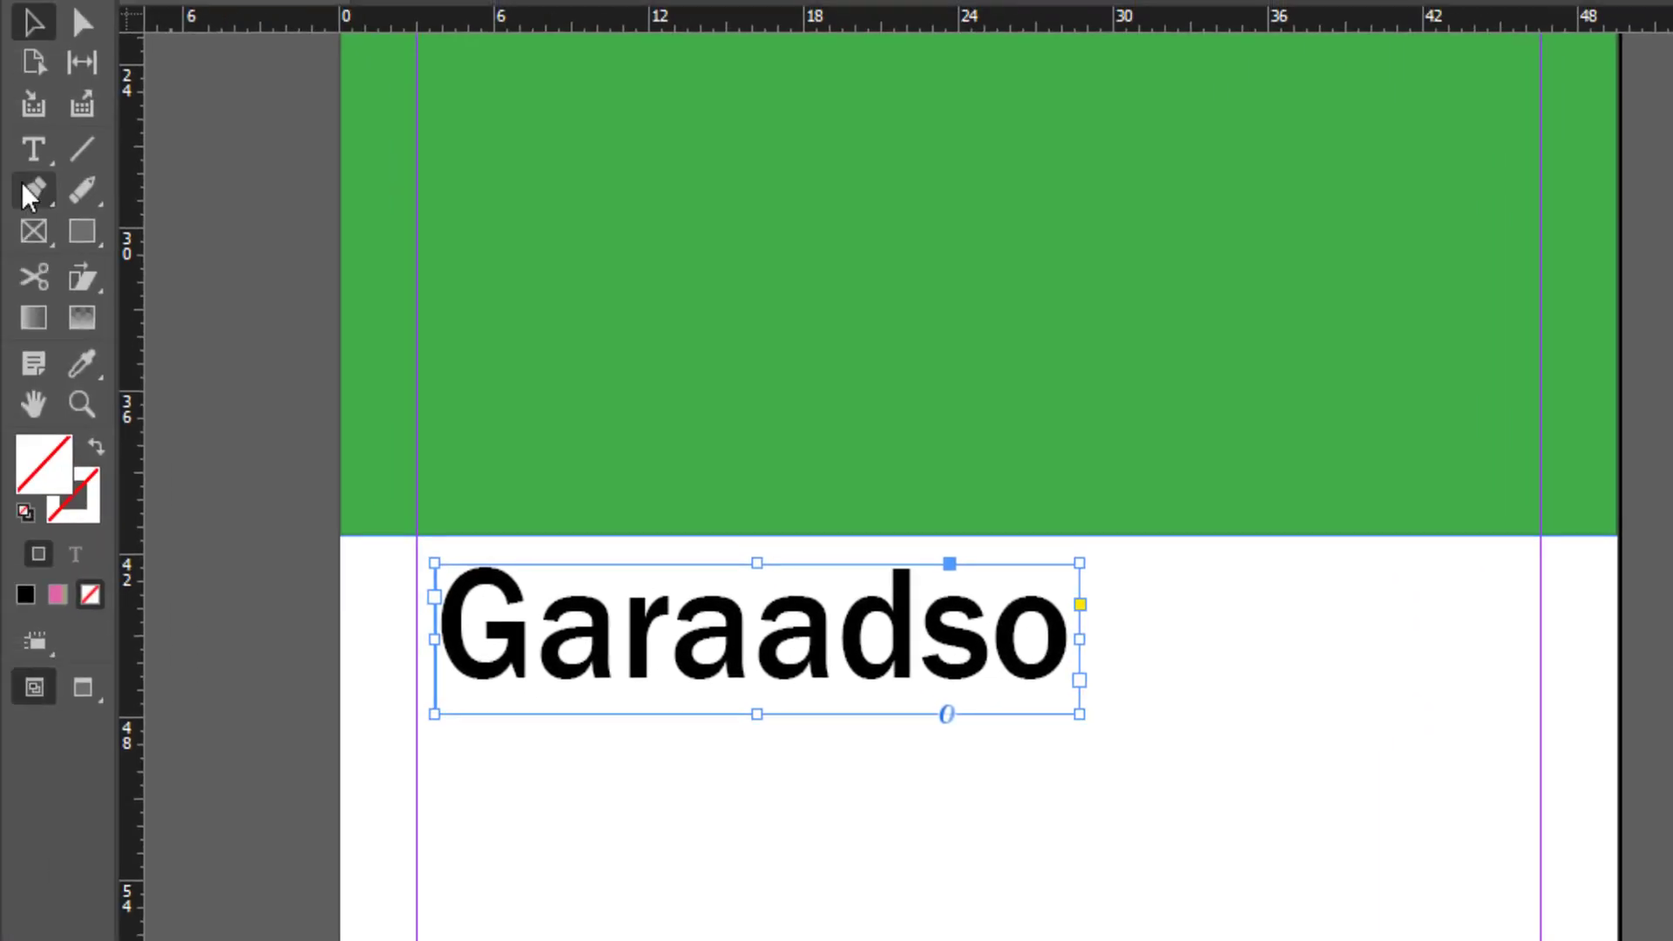
Step: Select the whole word "Garaadso" in its frame with the Type tool
left_click(33, 155)
left_click(534, 628)
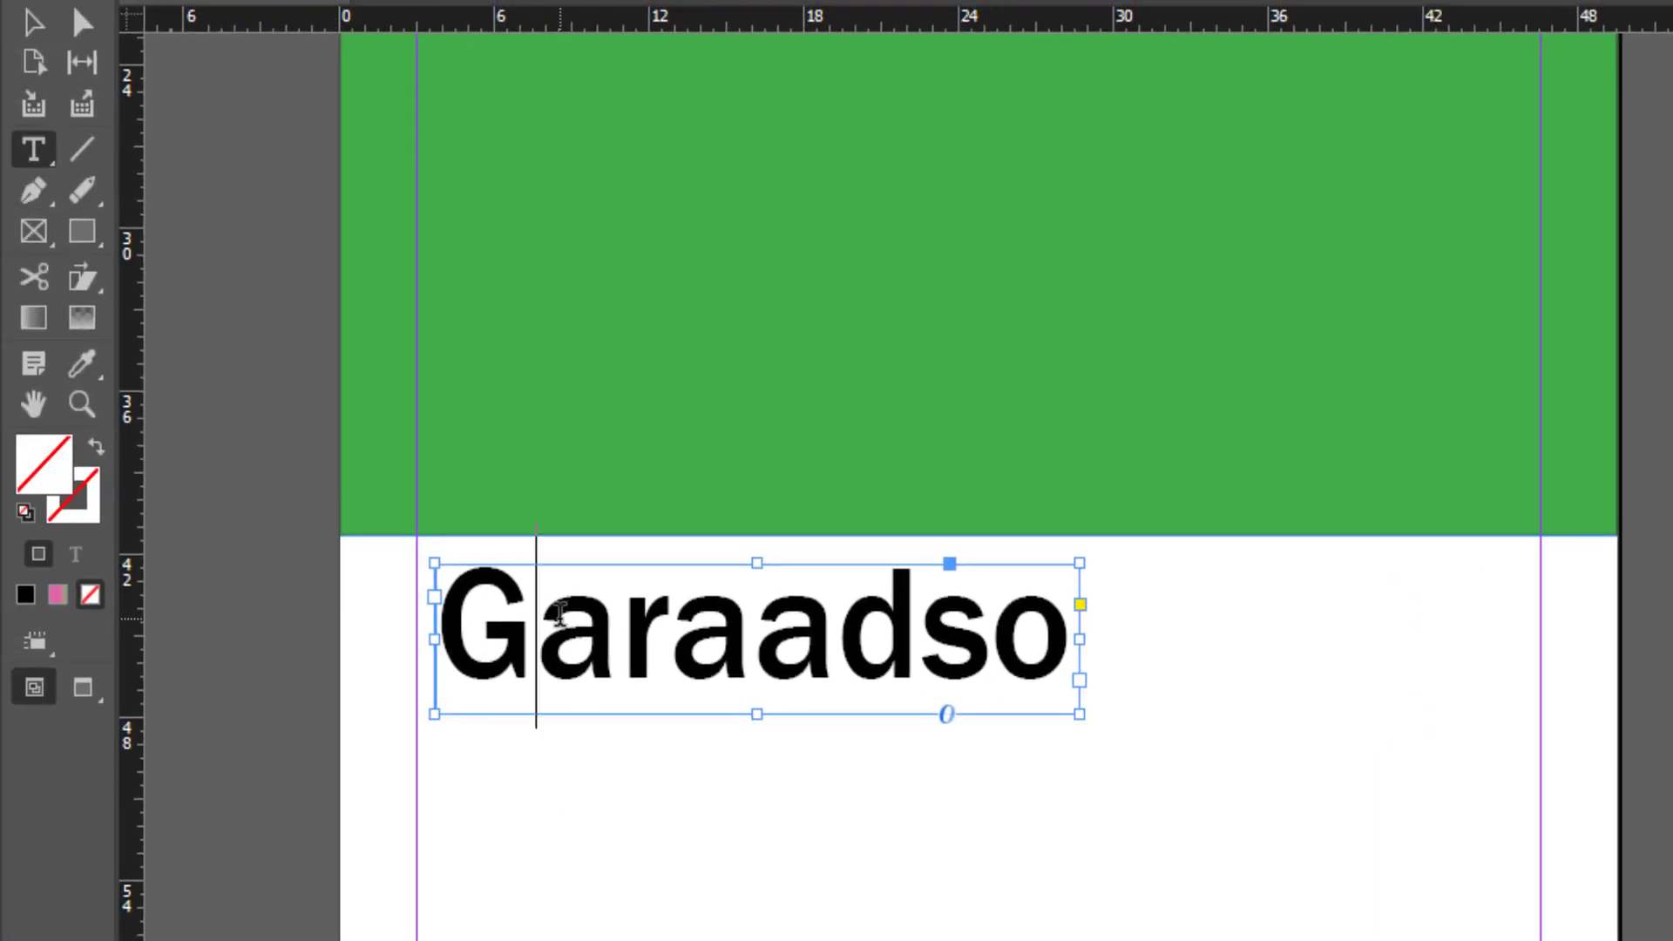
key("ctrl+a")
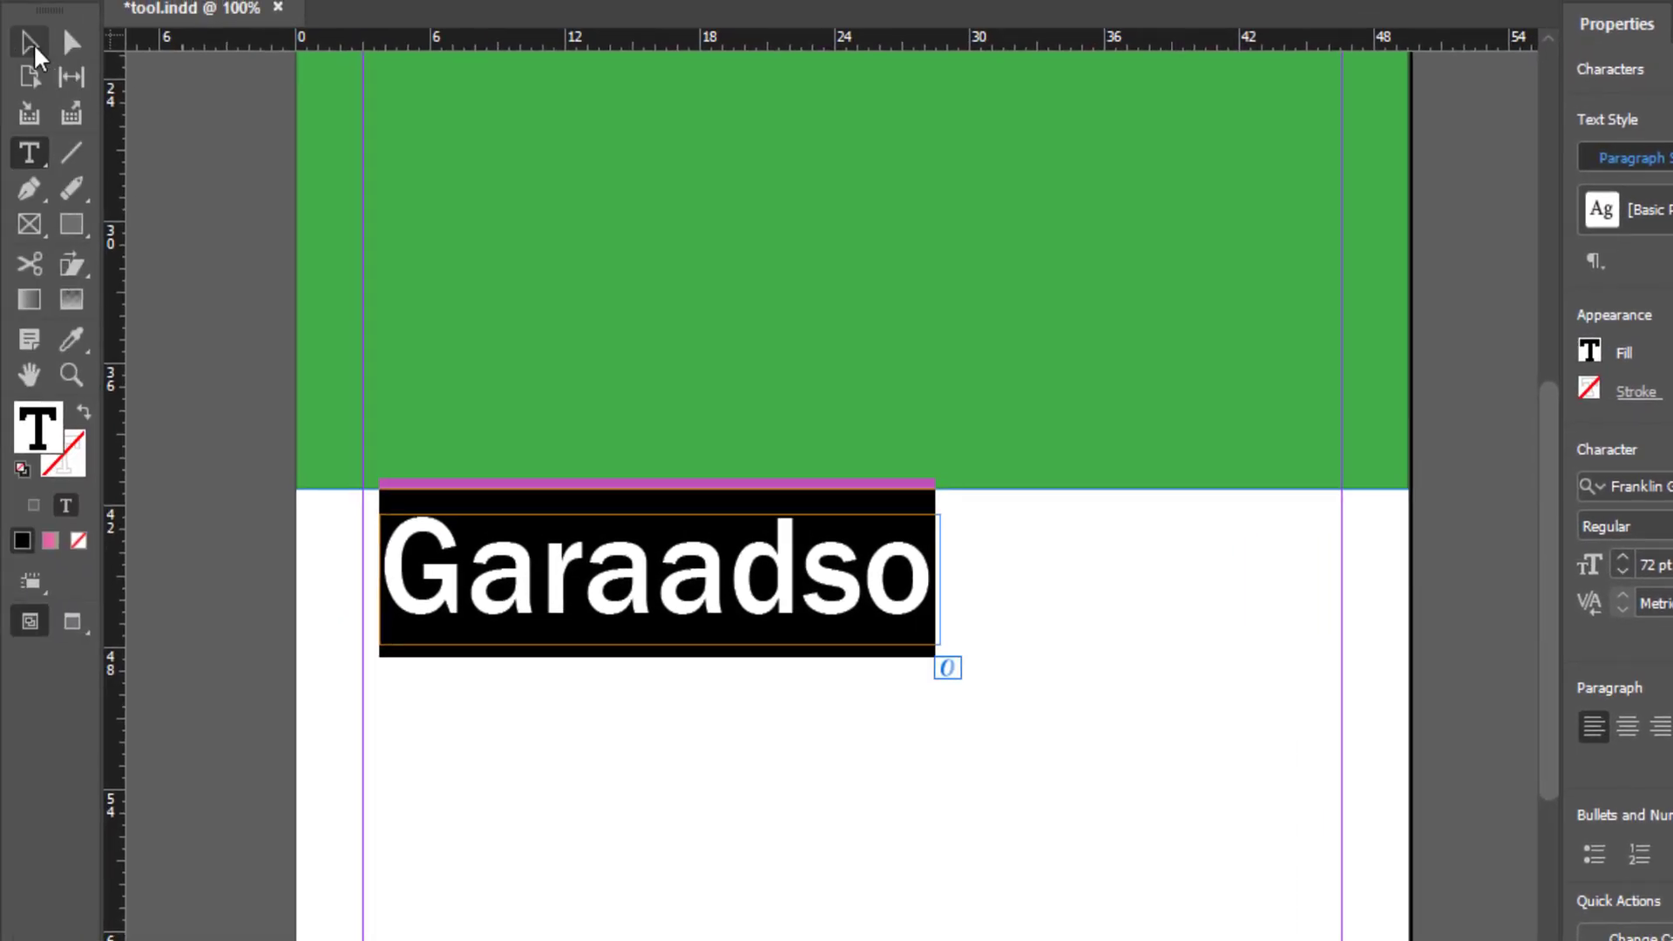
Step: Shrink the "Garaadso" text frame from its corner until the word no longer fits, then deselect and reselect the frame
key("Escape")
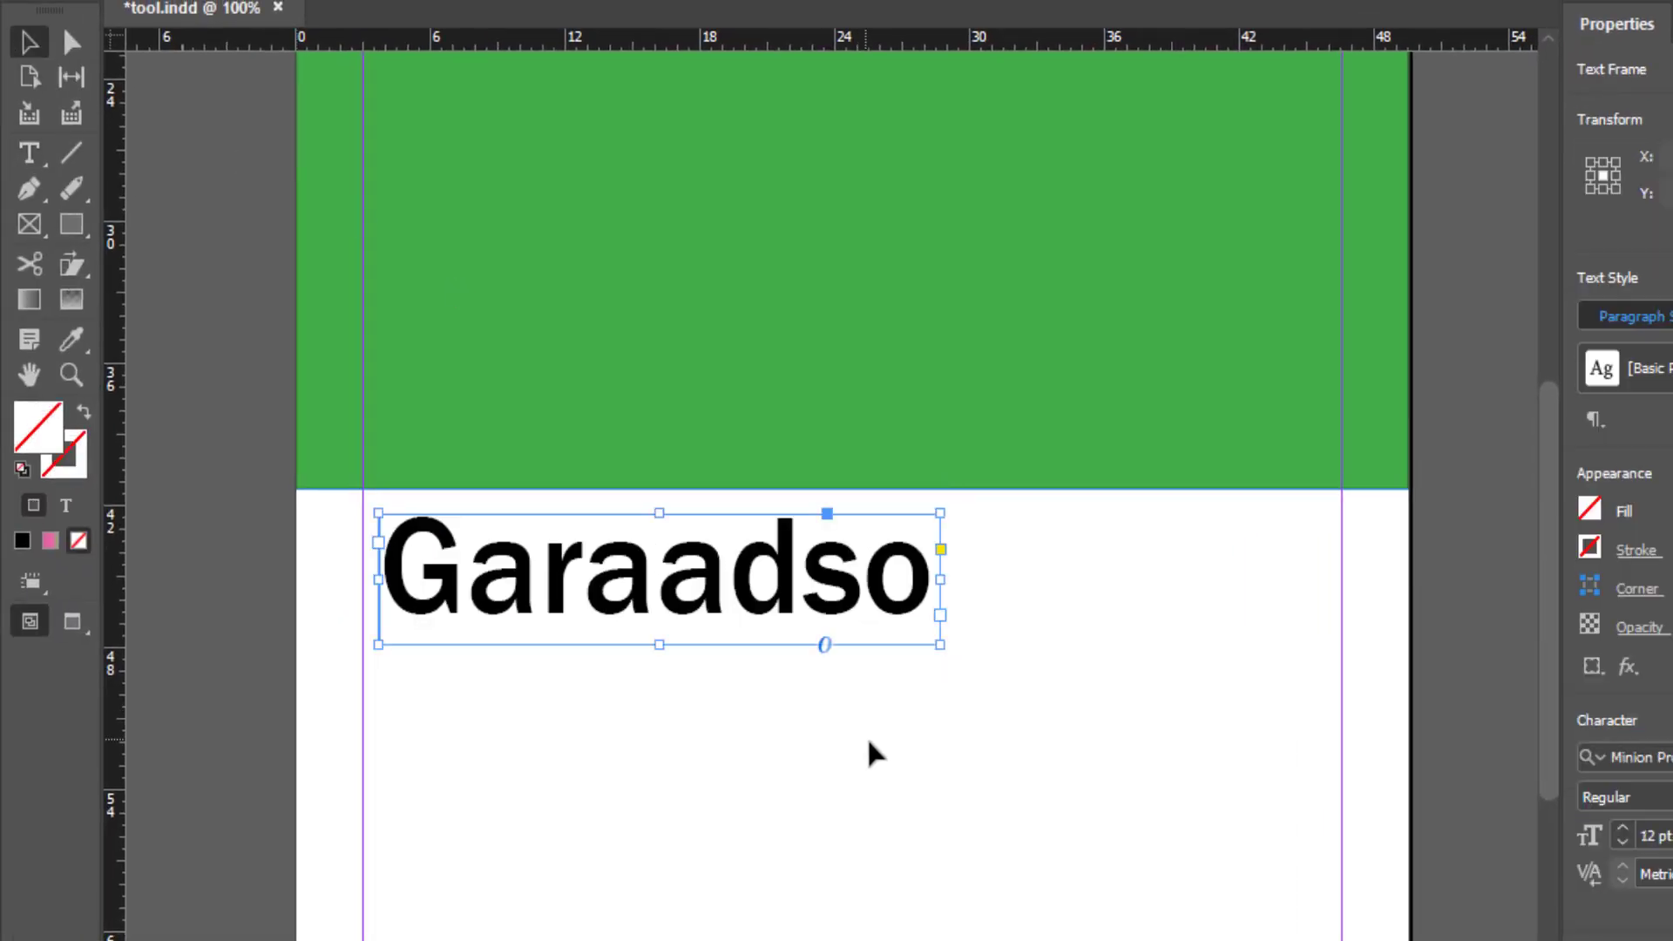
left_click(926, 665)
left_click(936, 645)
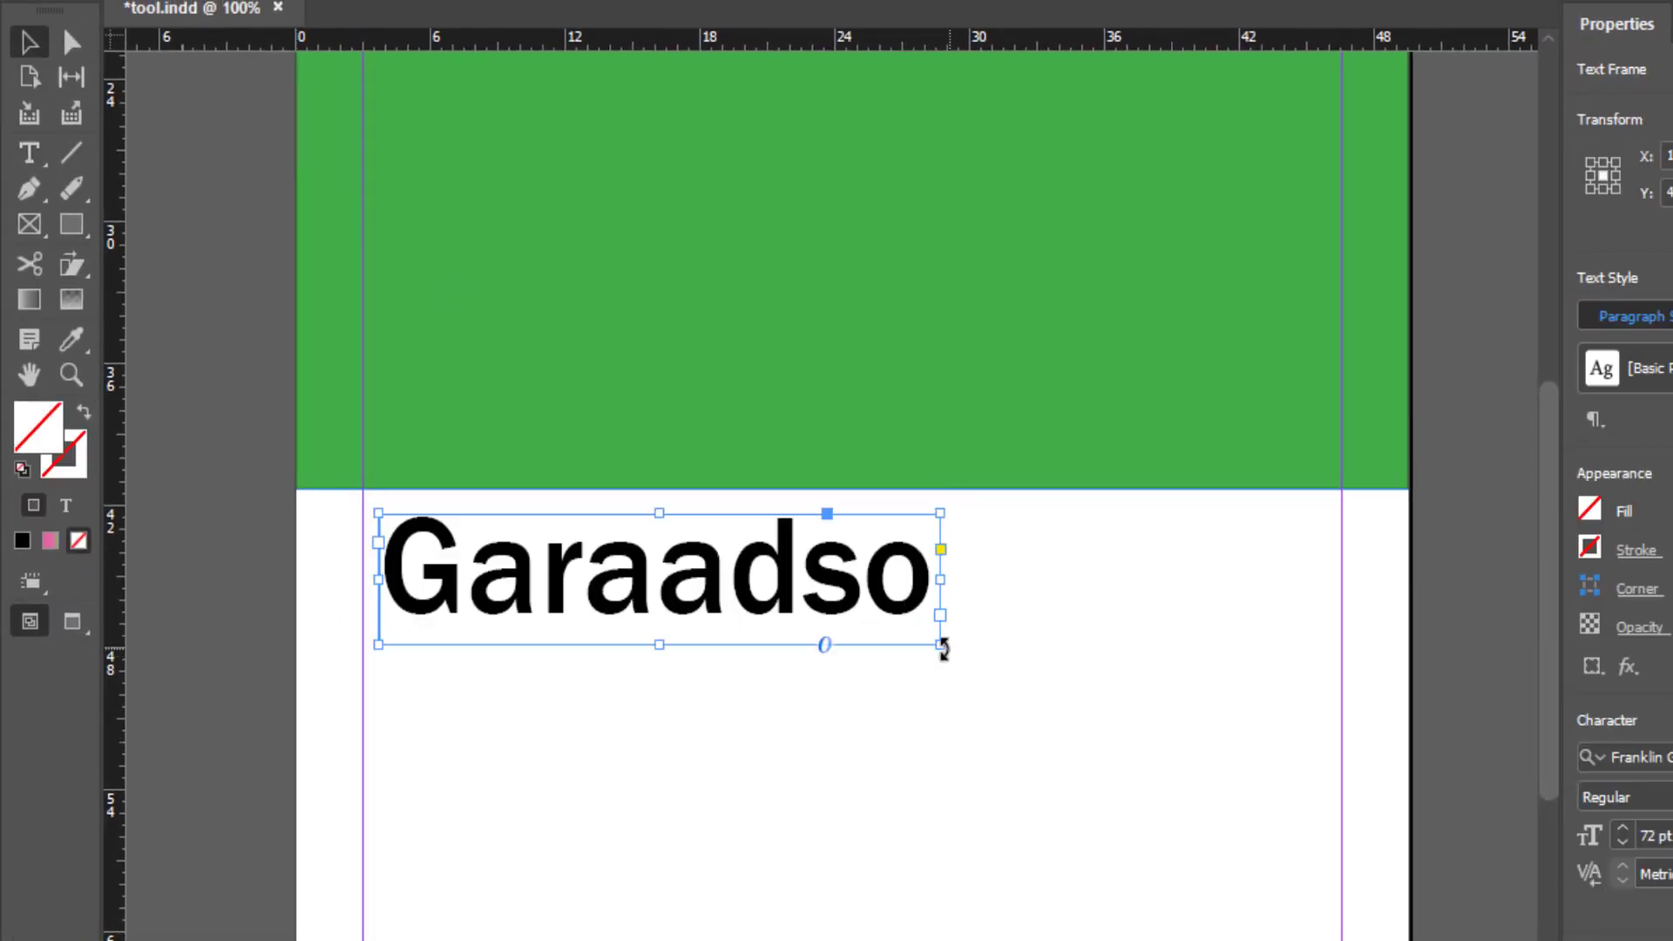
left_click_drag(937, 645, 859, 598)
left_click(891, 751)
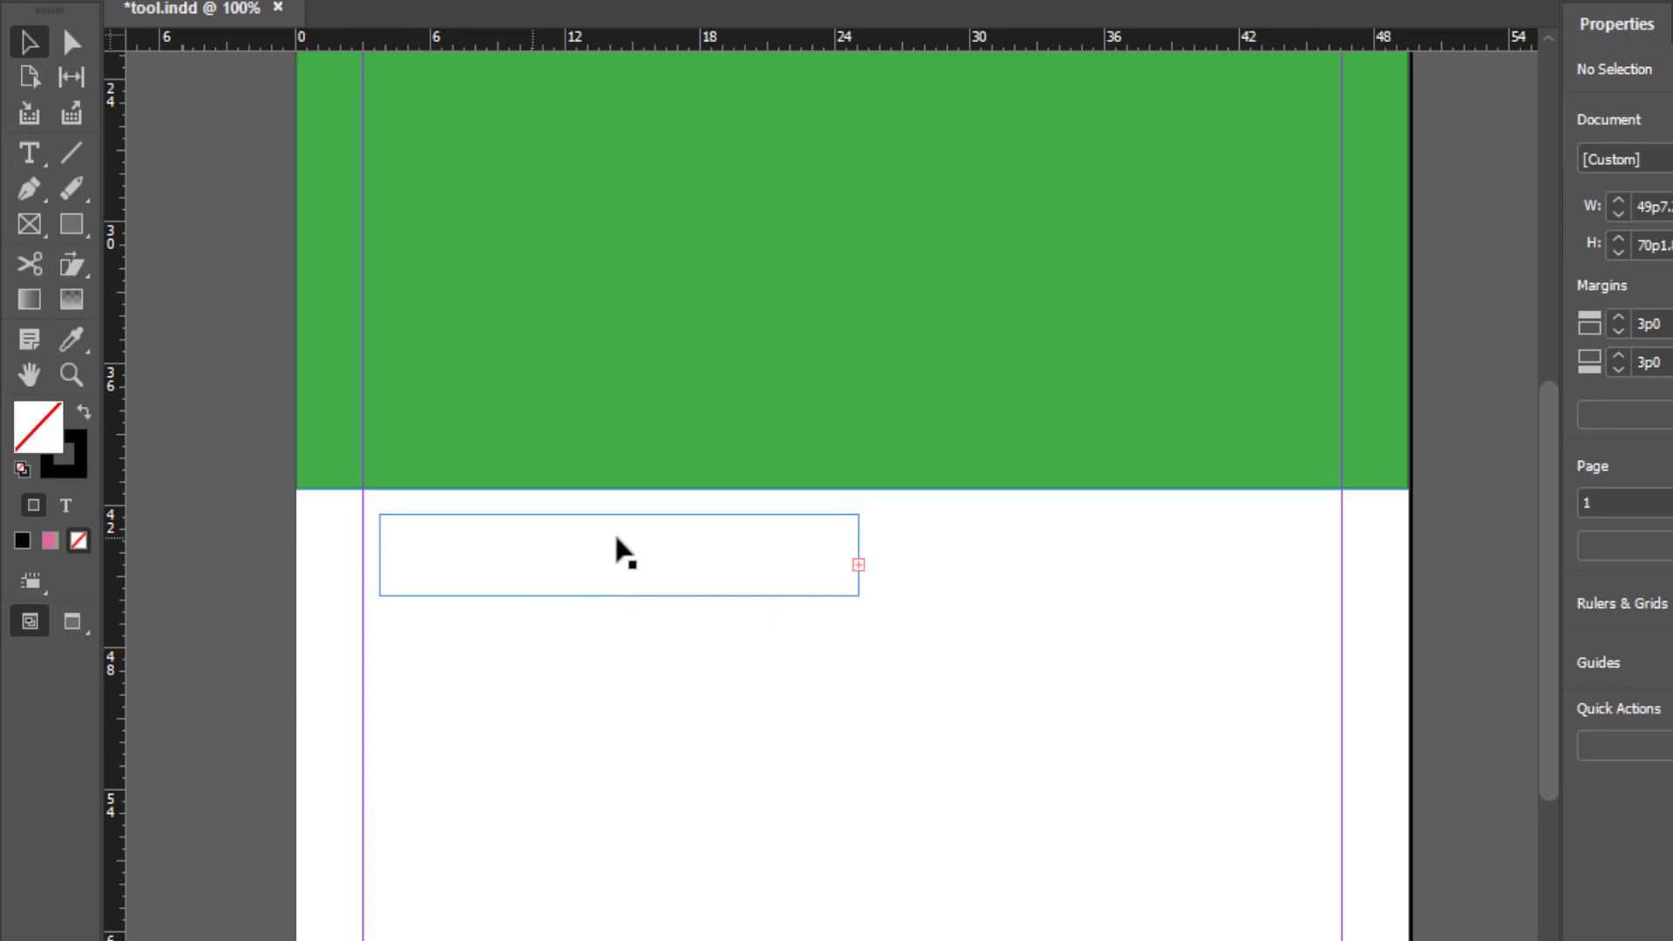
left_click(620, 568)
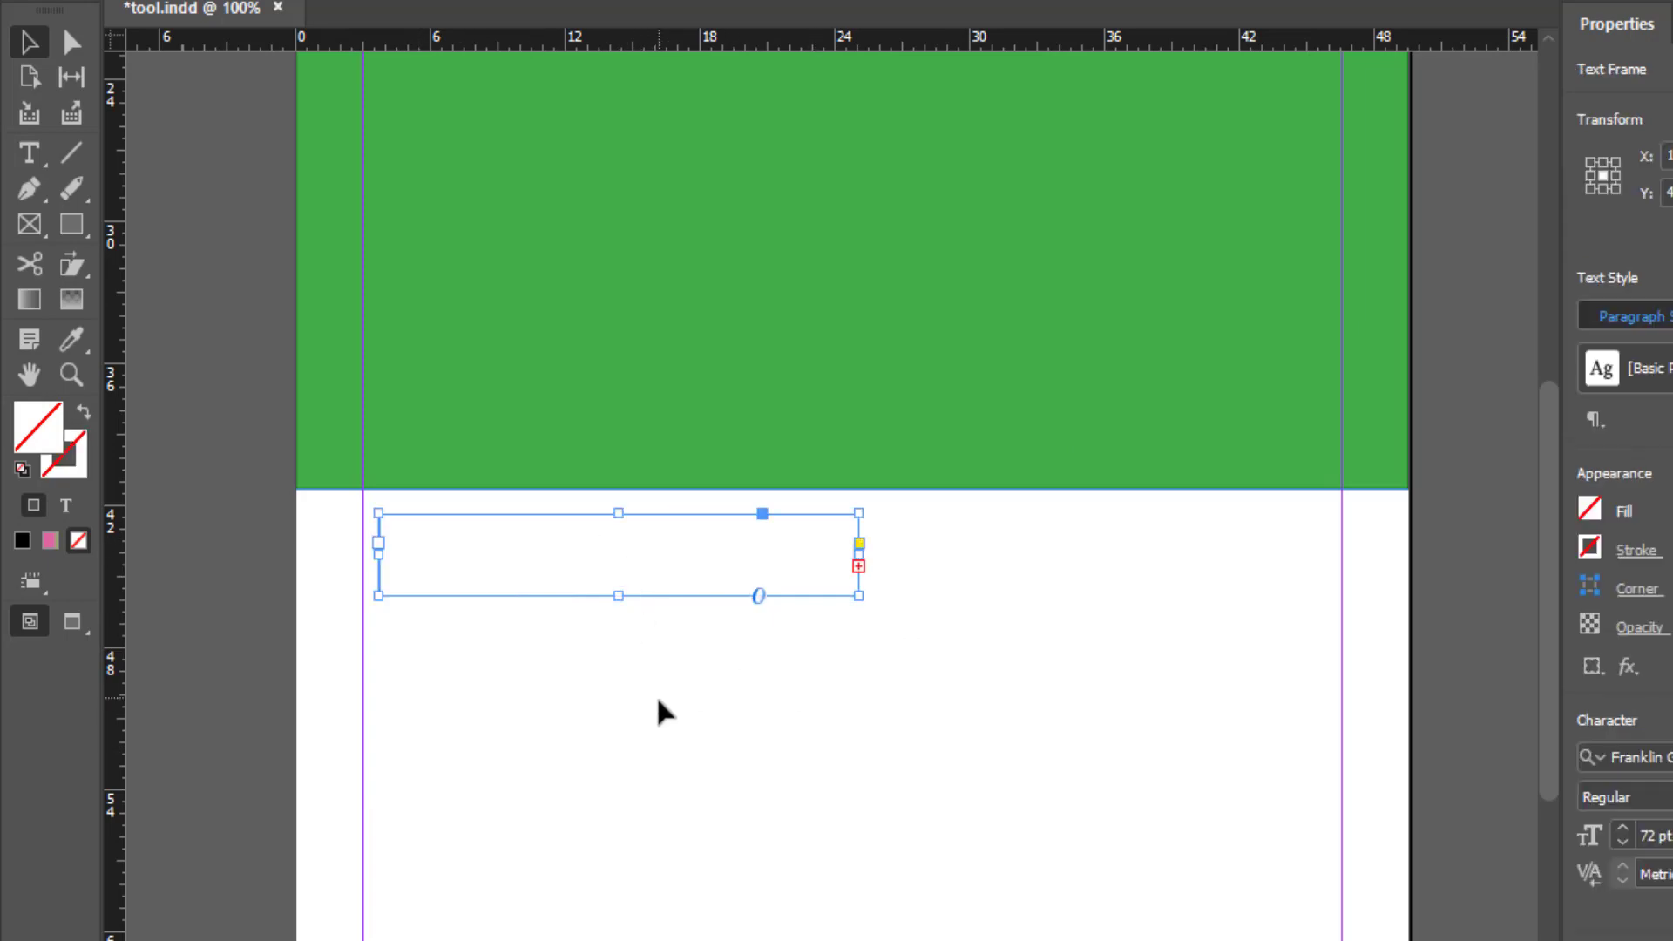
Step: Place the text cursor inside the overset frame with the Type tool to look for the hidden word
left_click(38, 162)
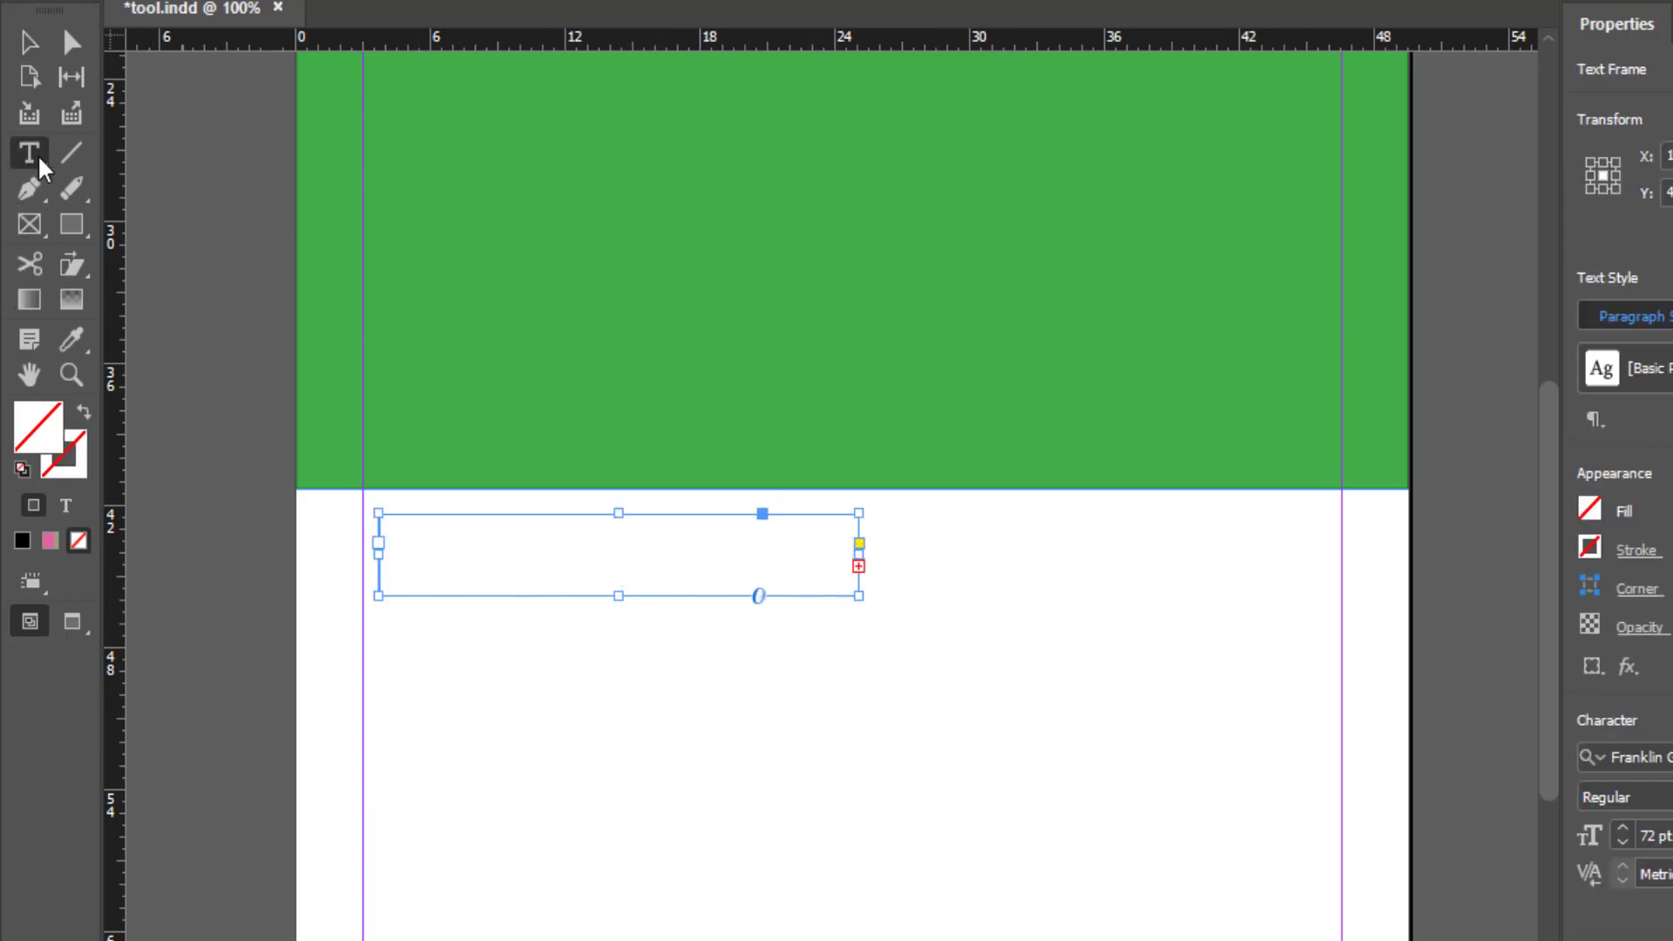
left_click(558, 558)
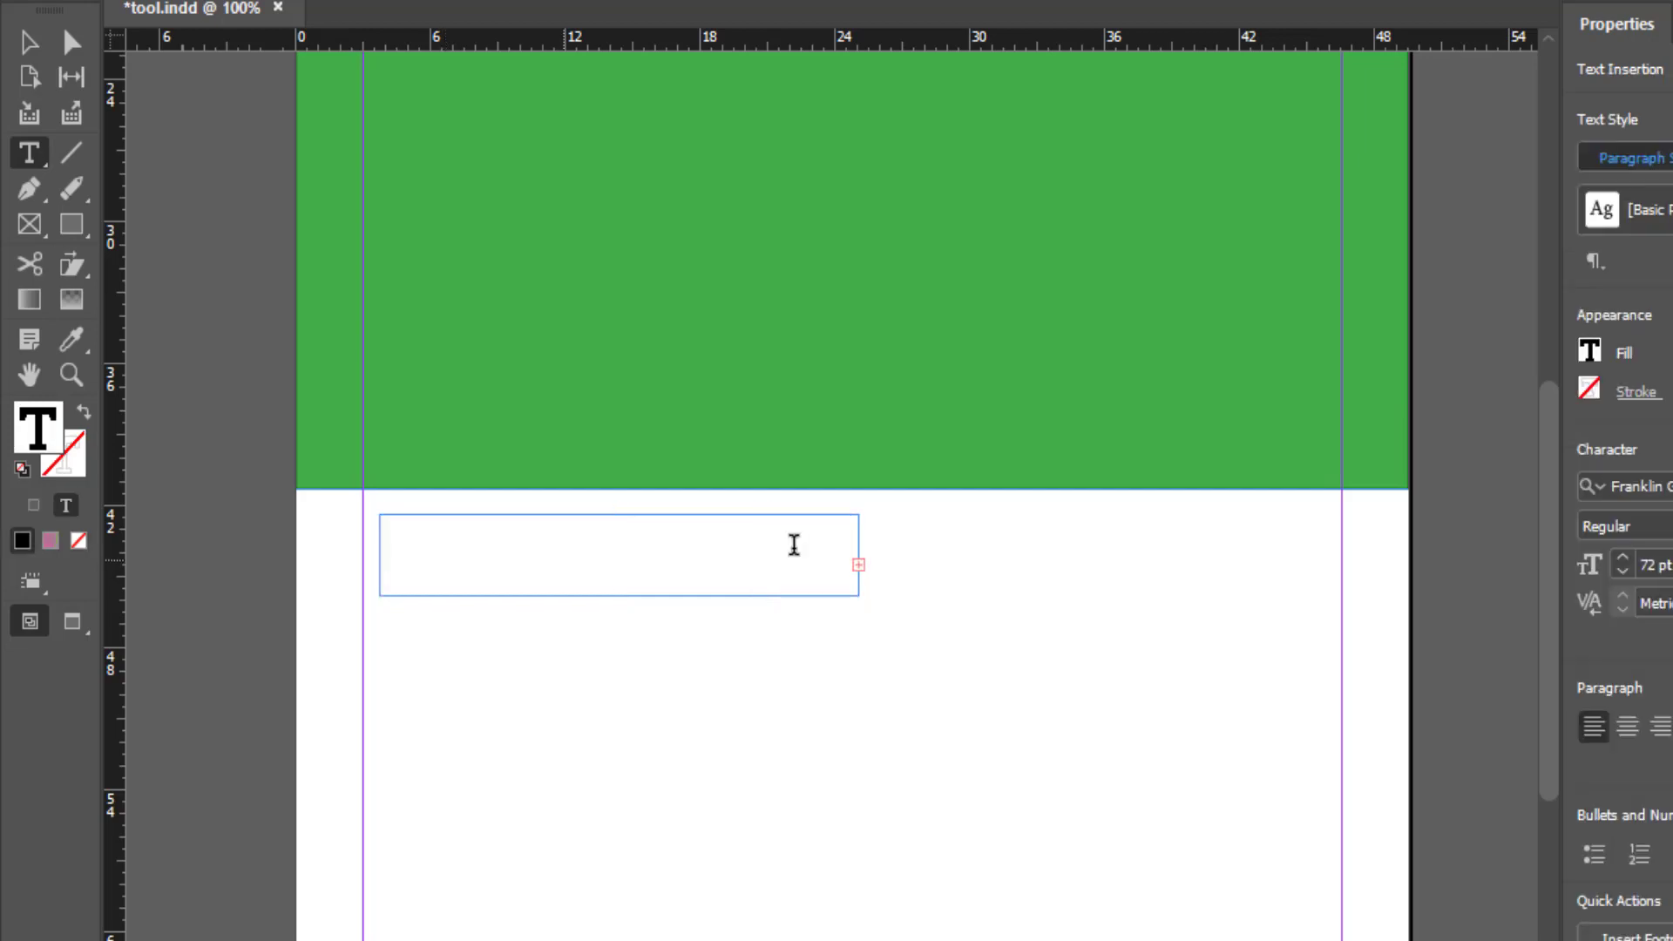
left_click(839, 741)
left_click(502, 558)
Step: Enlarge the overset text frame until it holds the whole word "Garaadso" with spare room below, and deselect it
left_click(26, 44)
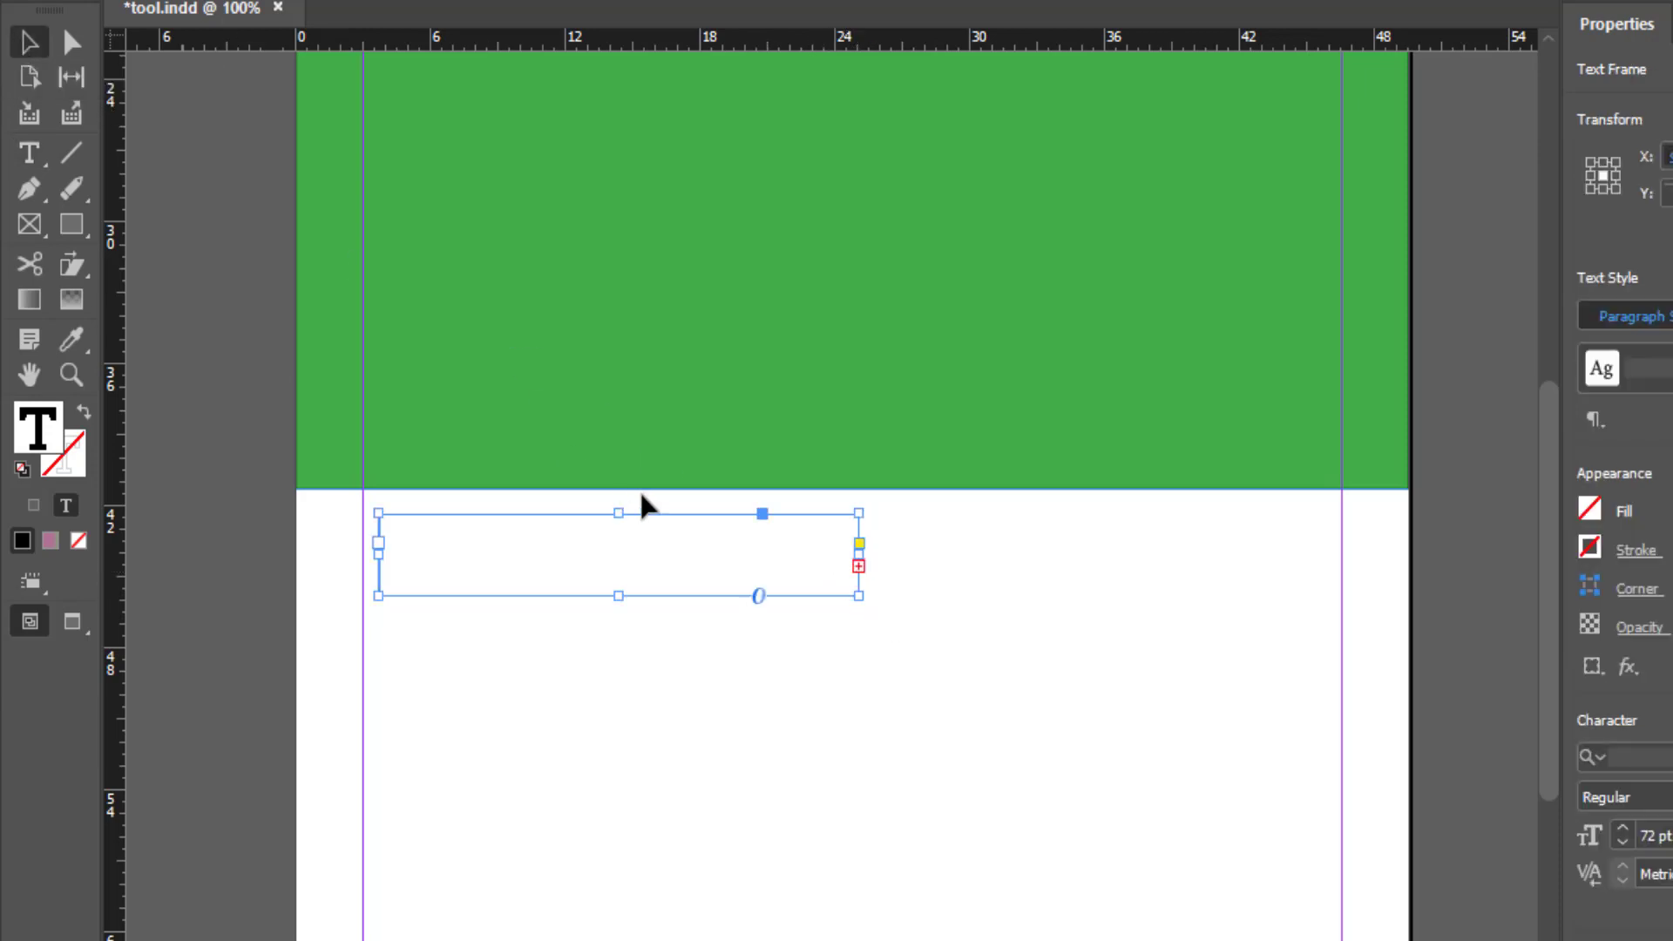
left_click_drag(858, 596, 940, 688)
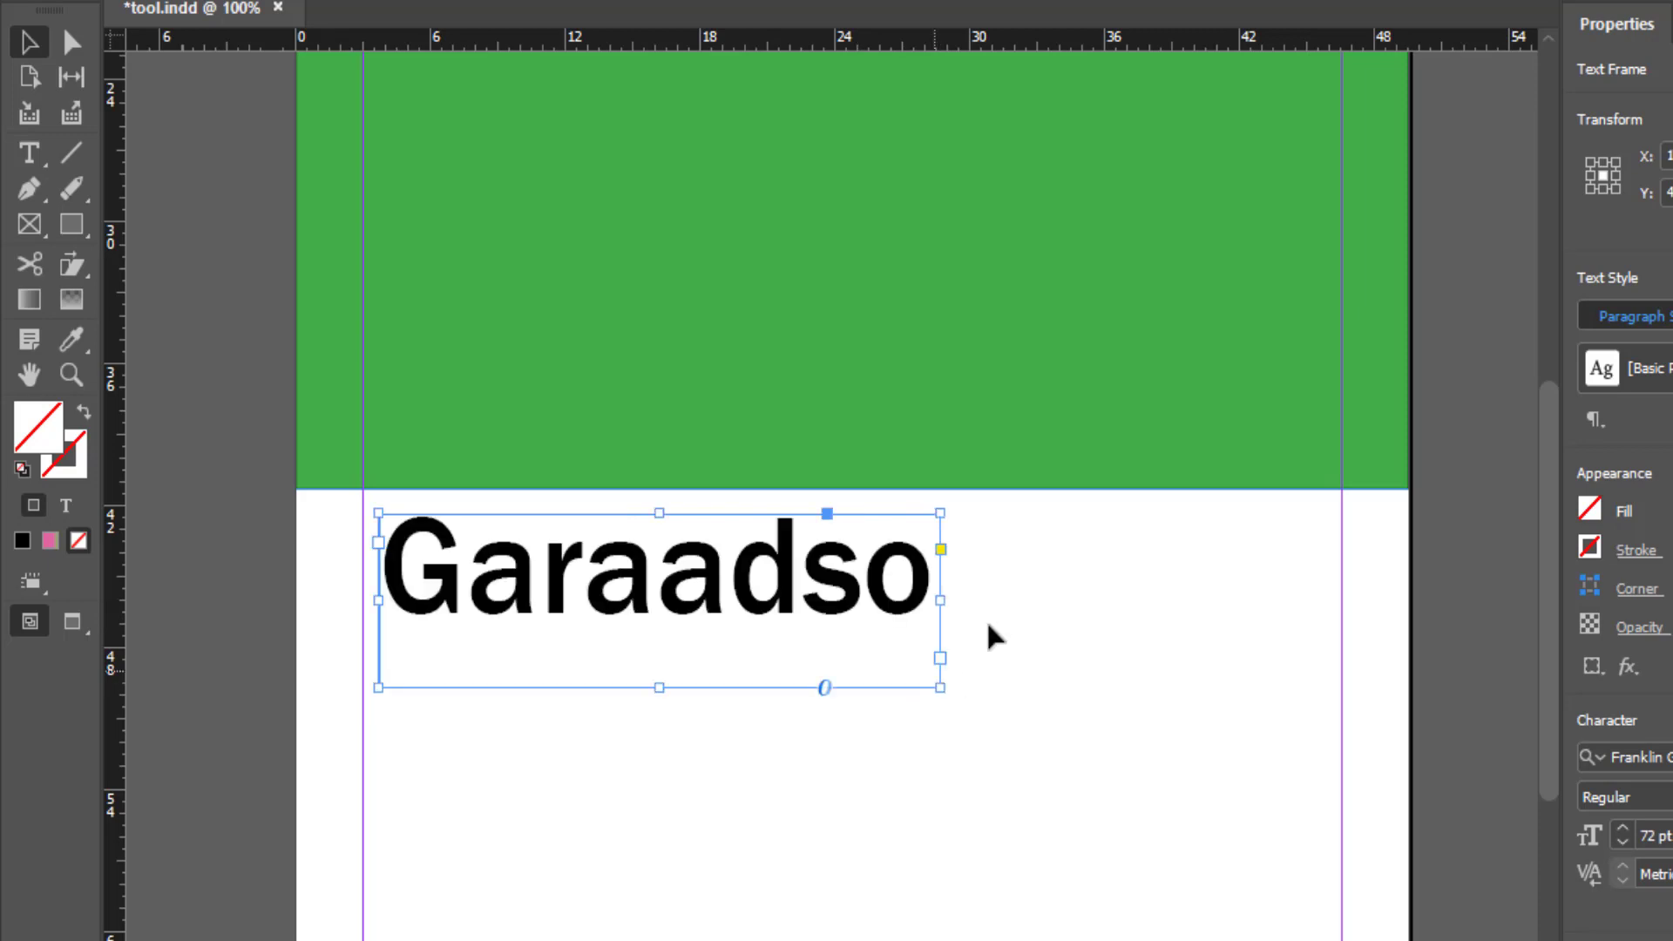
left_click(1065, 597)
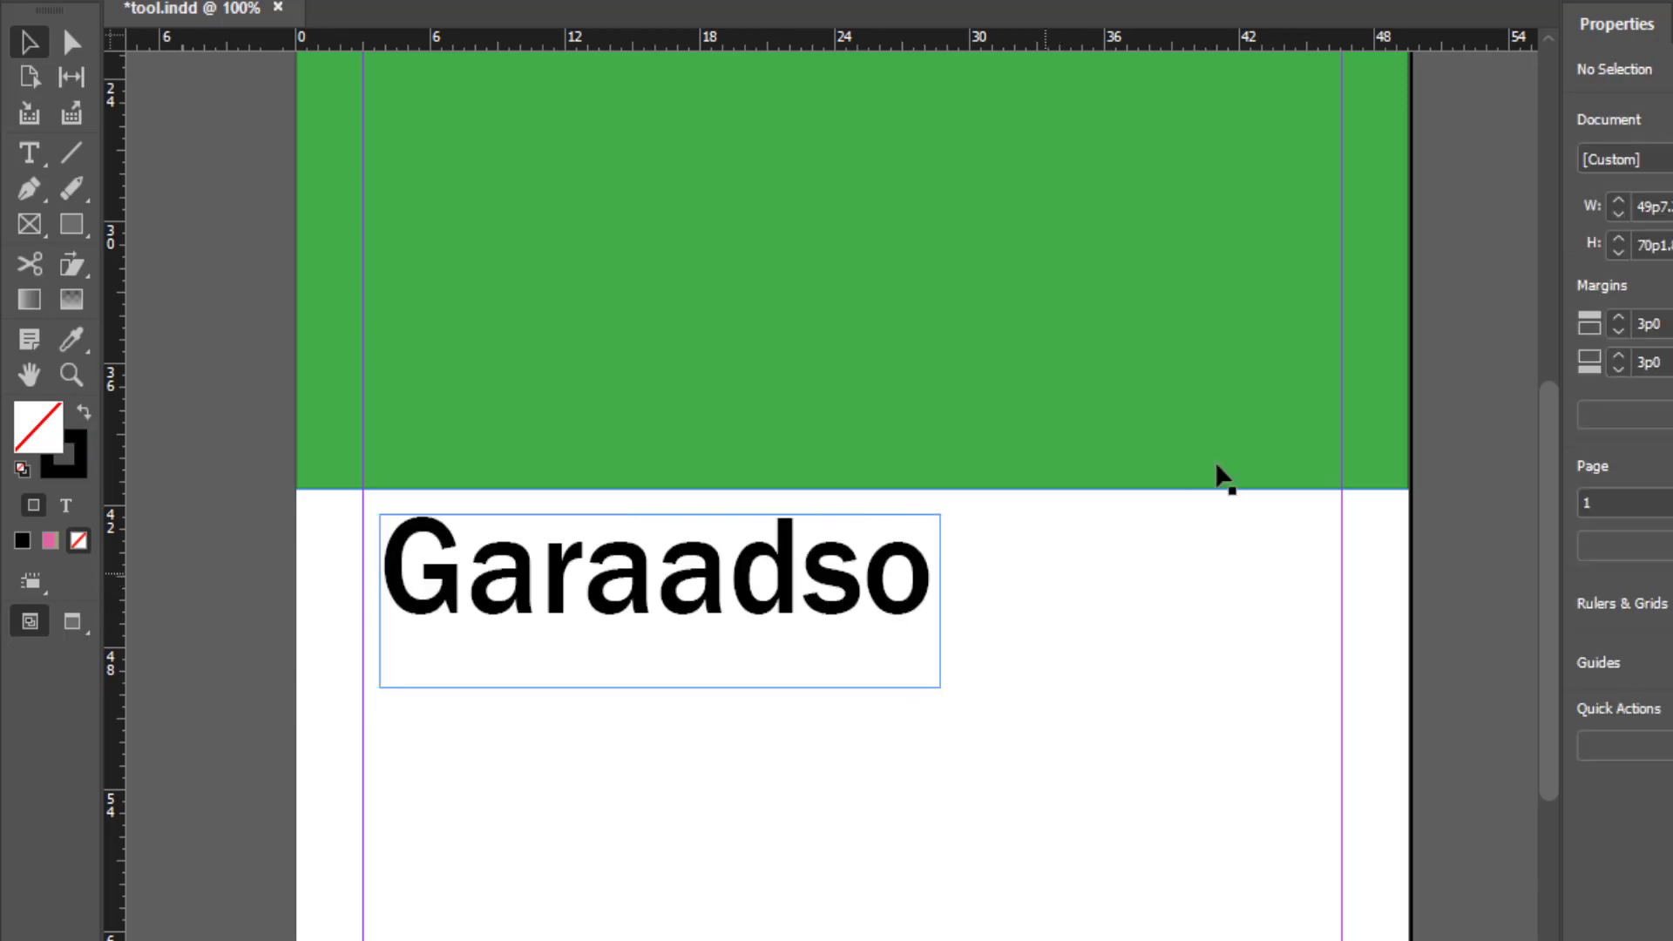
Step: Set the fill colour of the word "Garaadso" to [Paper] and deselect the text
left_click(27, 155)
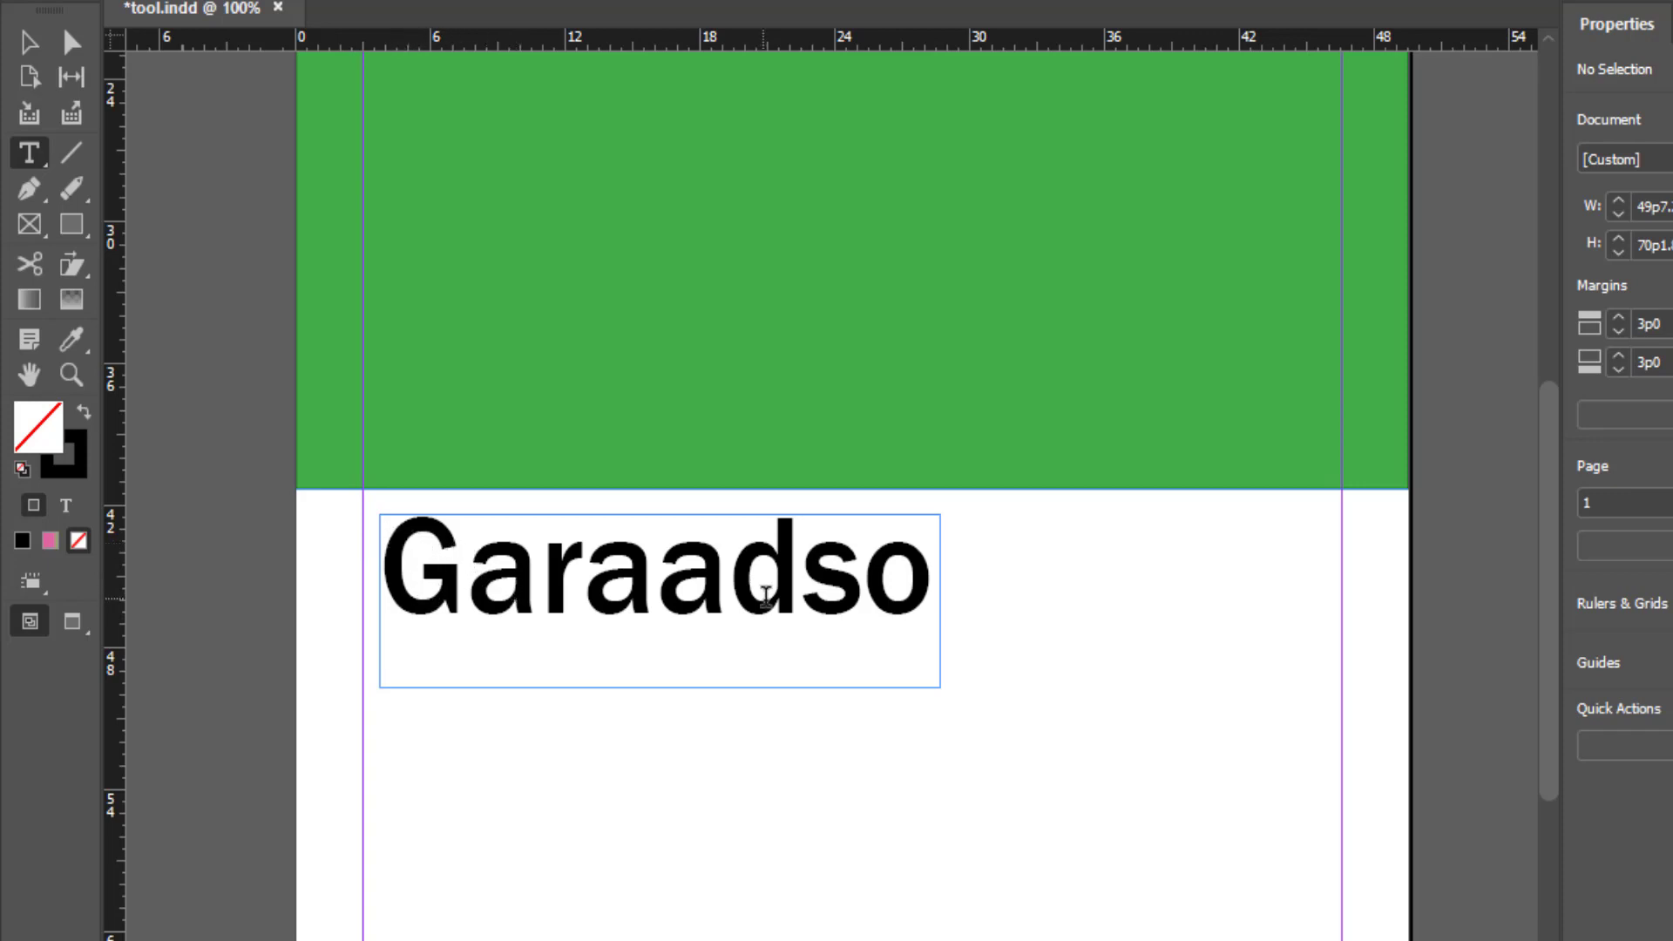
left_click_drag(404, 558, 1120, 587)
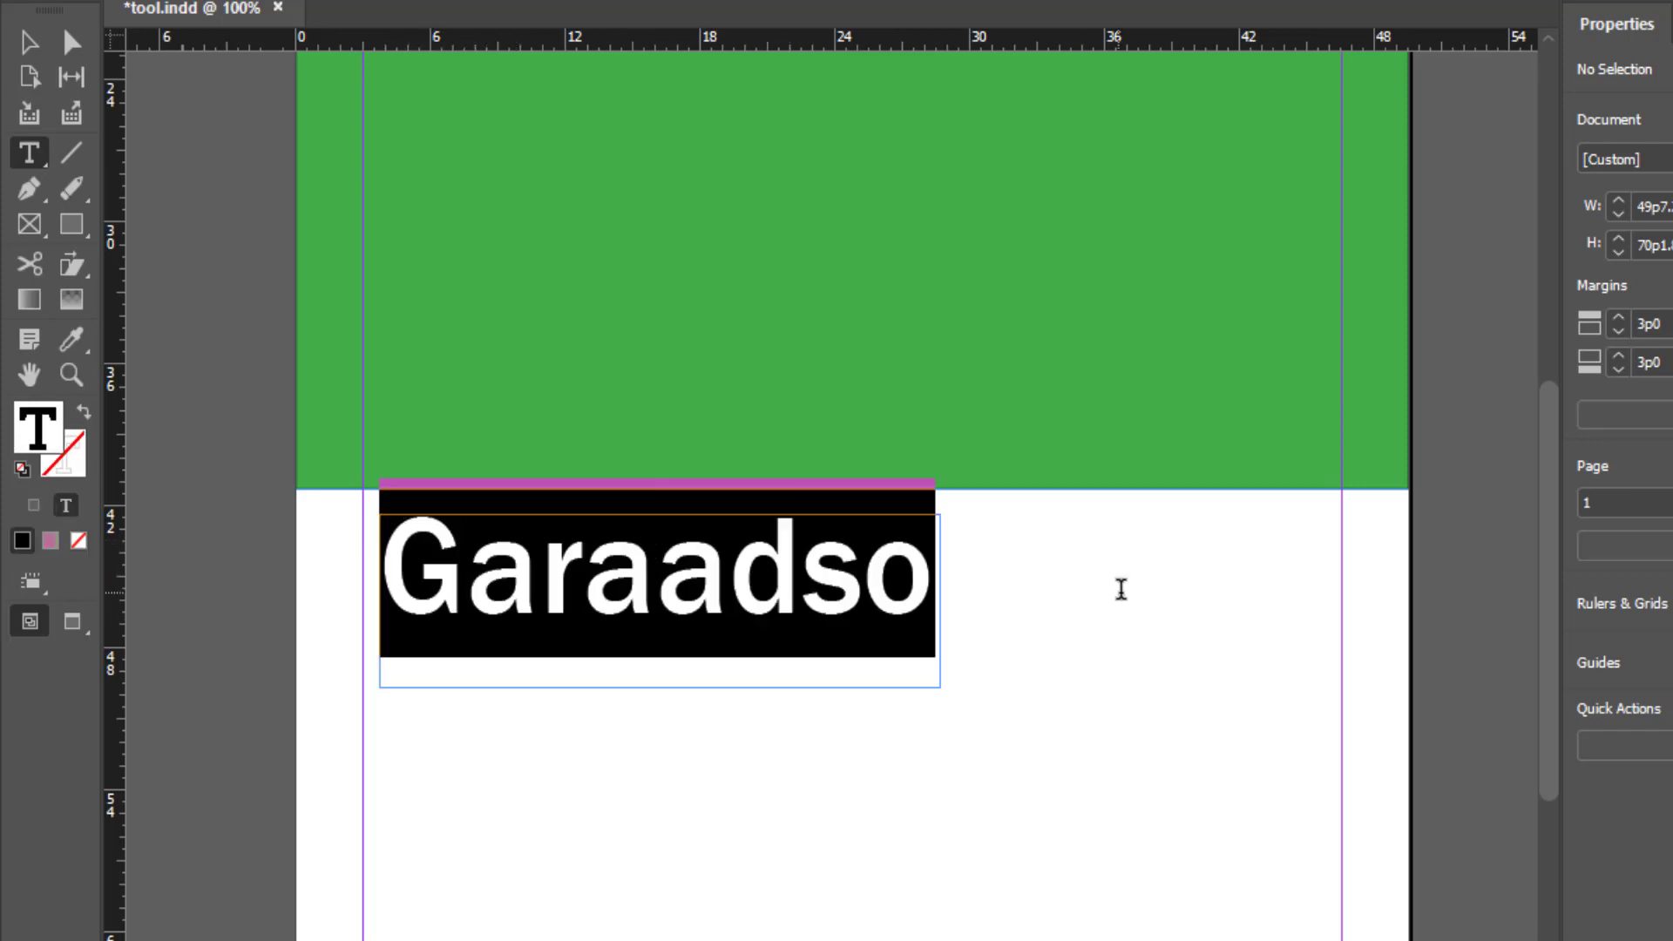
left_click(1589, 352)
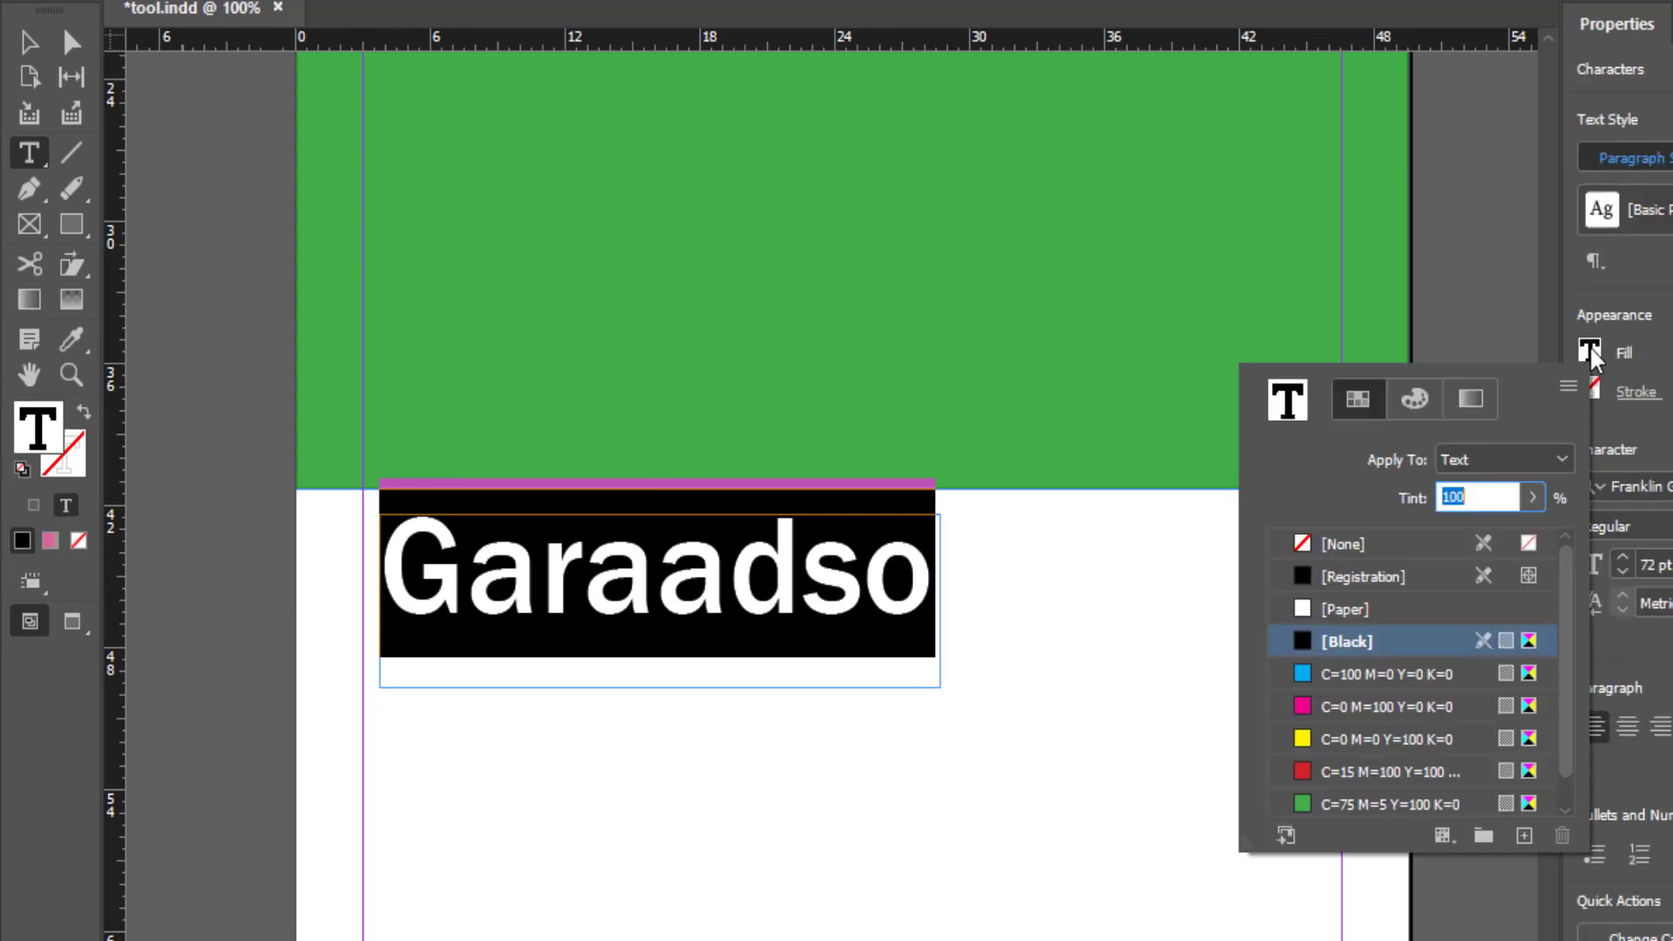
left_click(1303, 610)
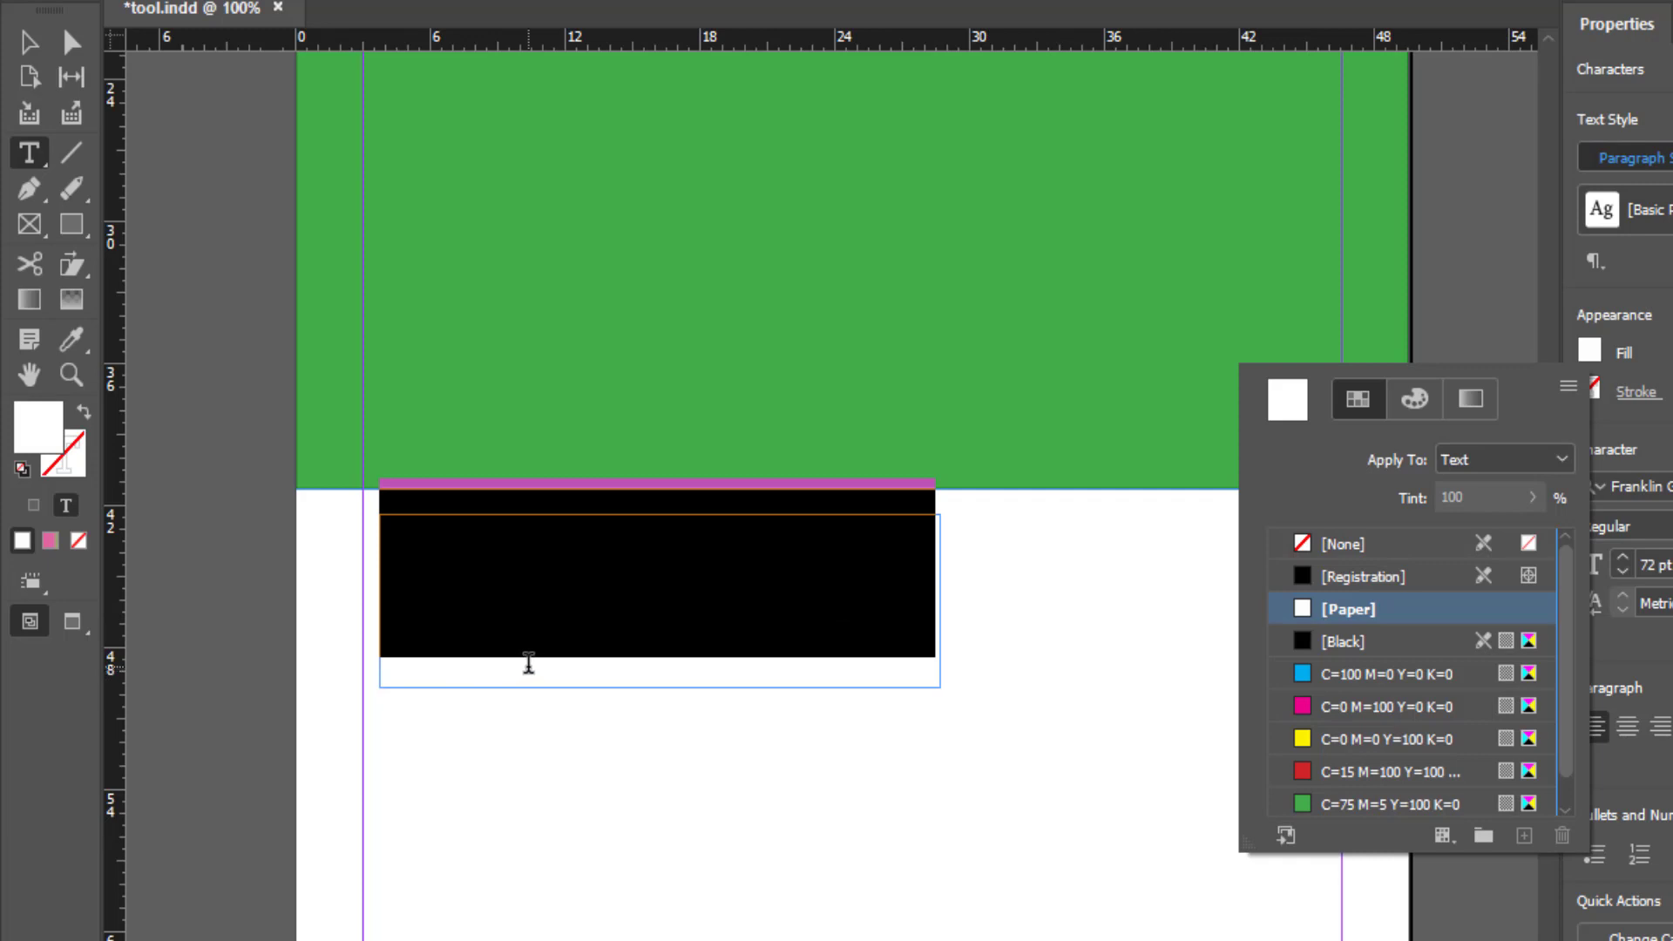
left_click(529, 663)
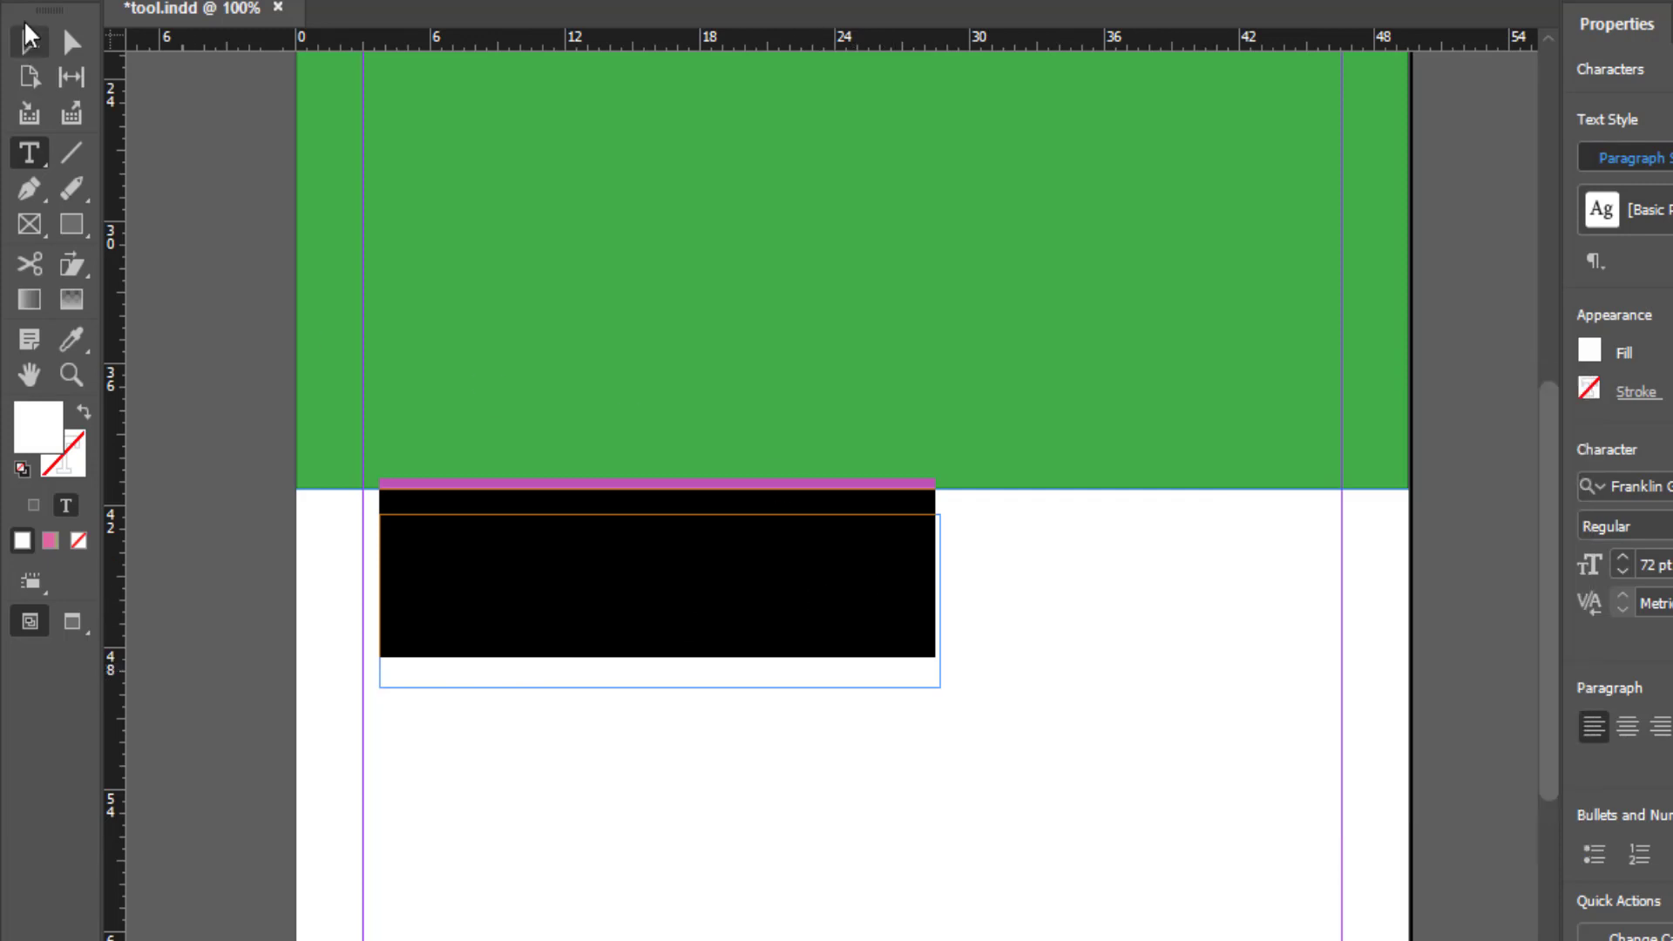
left_click(1217, 710)
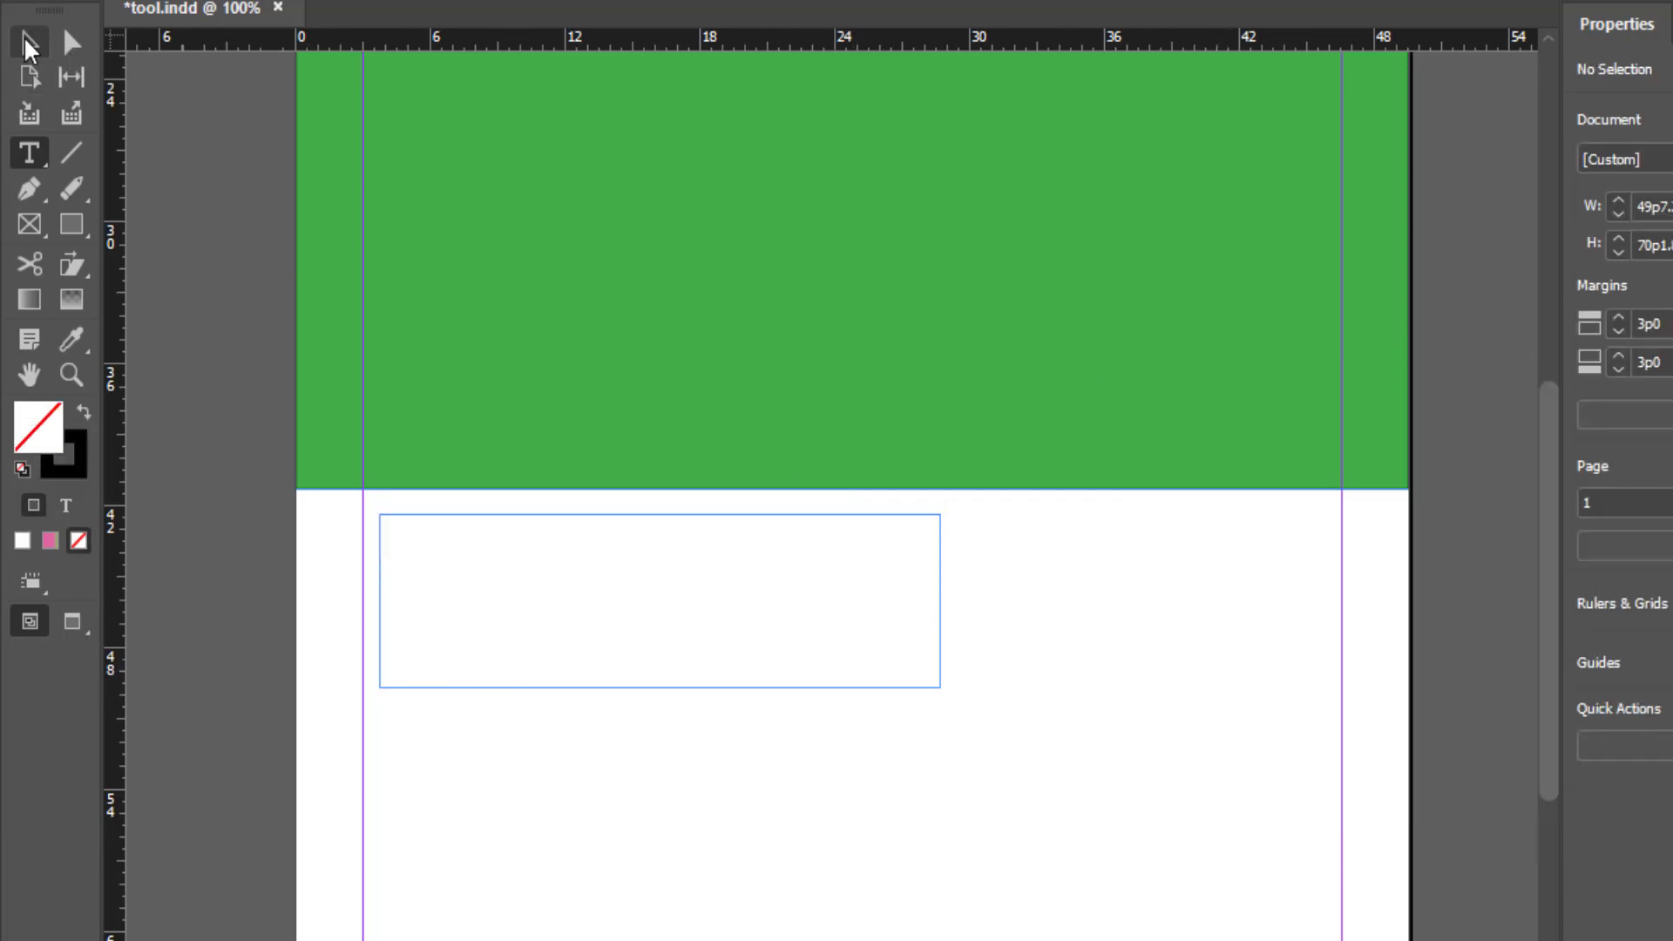
Step: Fill the text frame itself with [Black] and deselect it
left_click(26, 42)
left_click(714, 635)
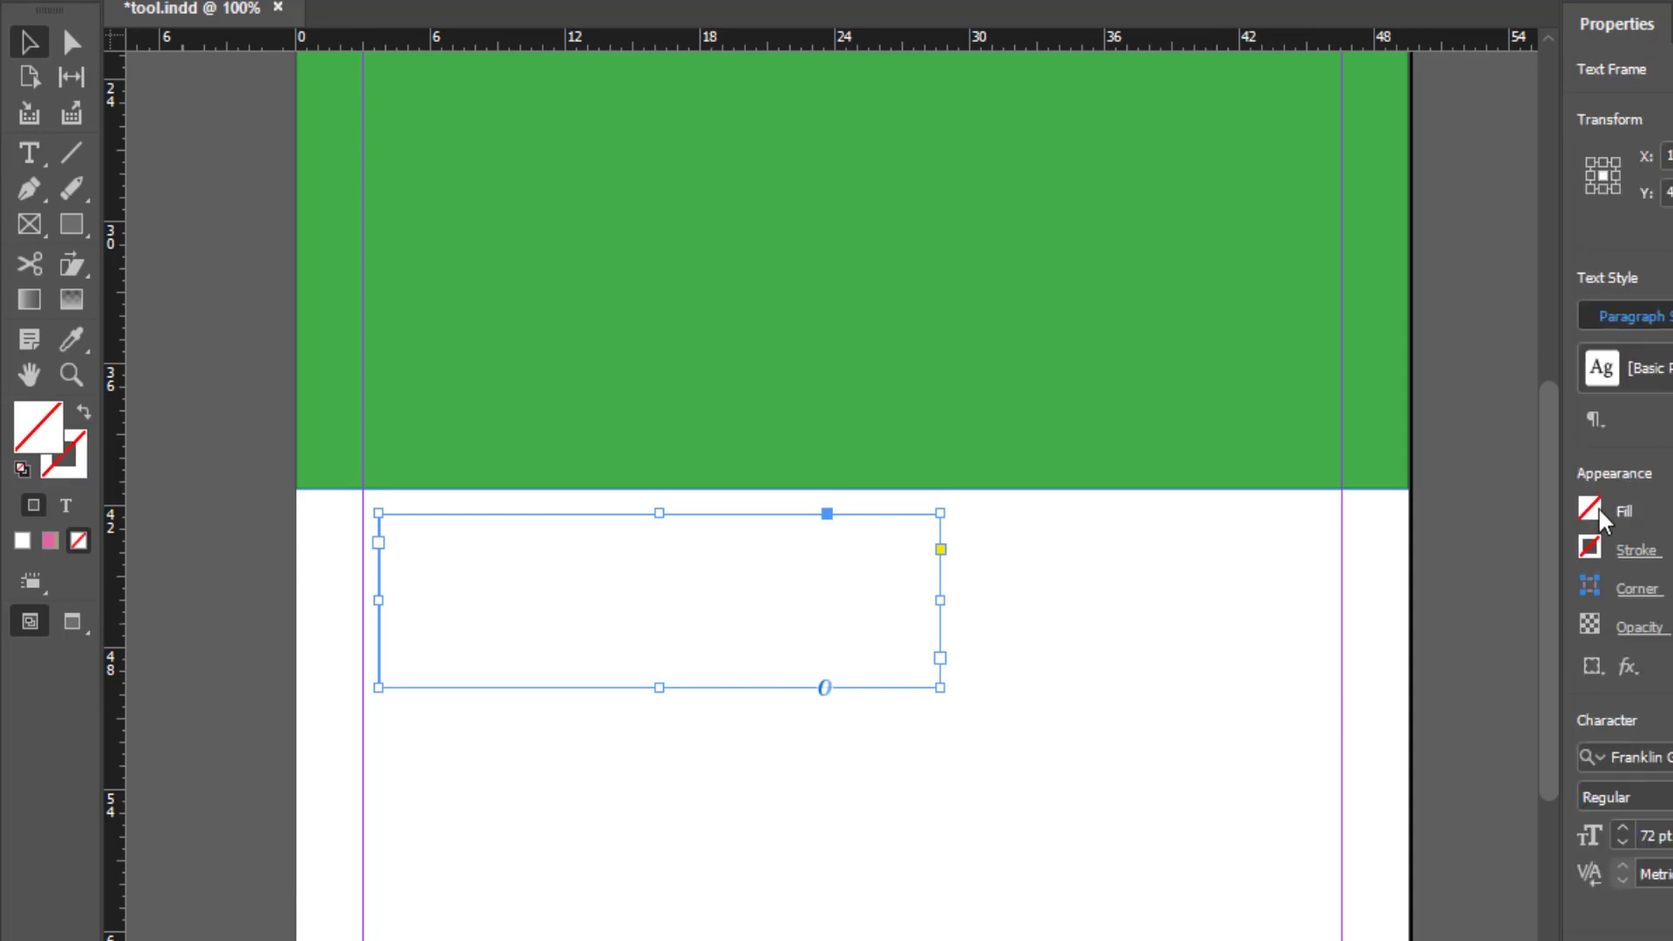
left_click(1590, 509)
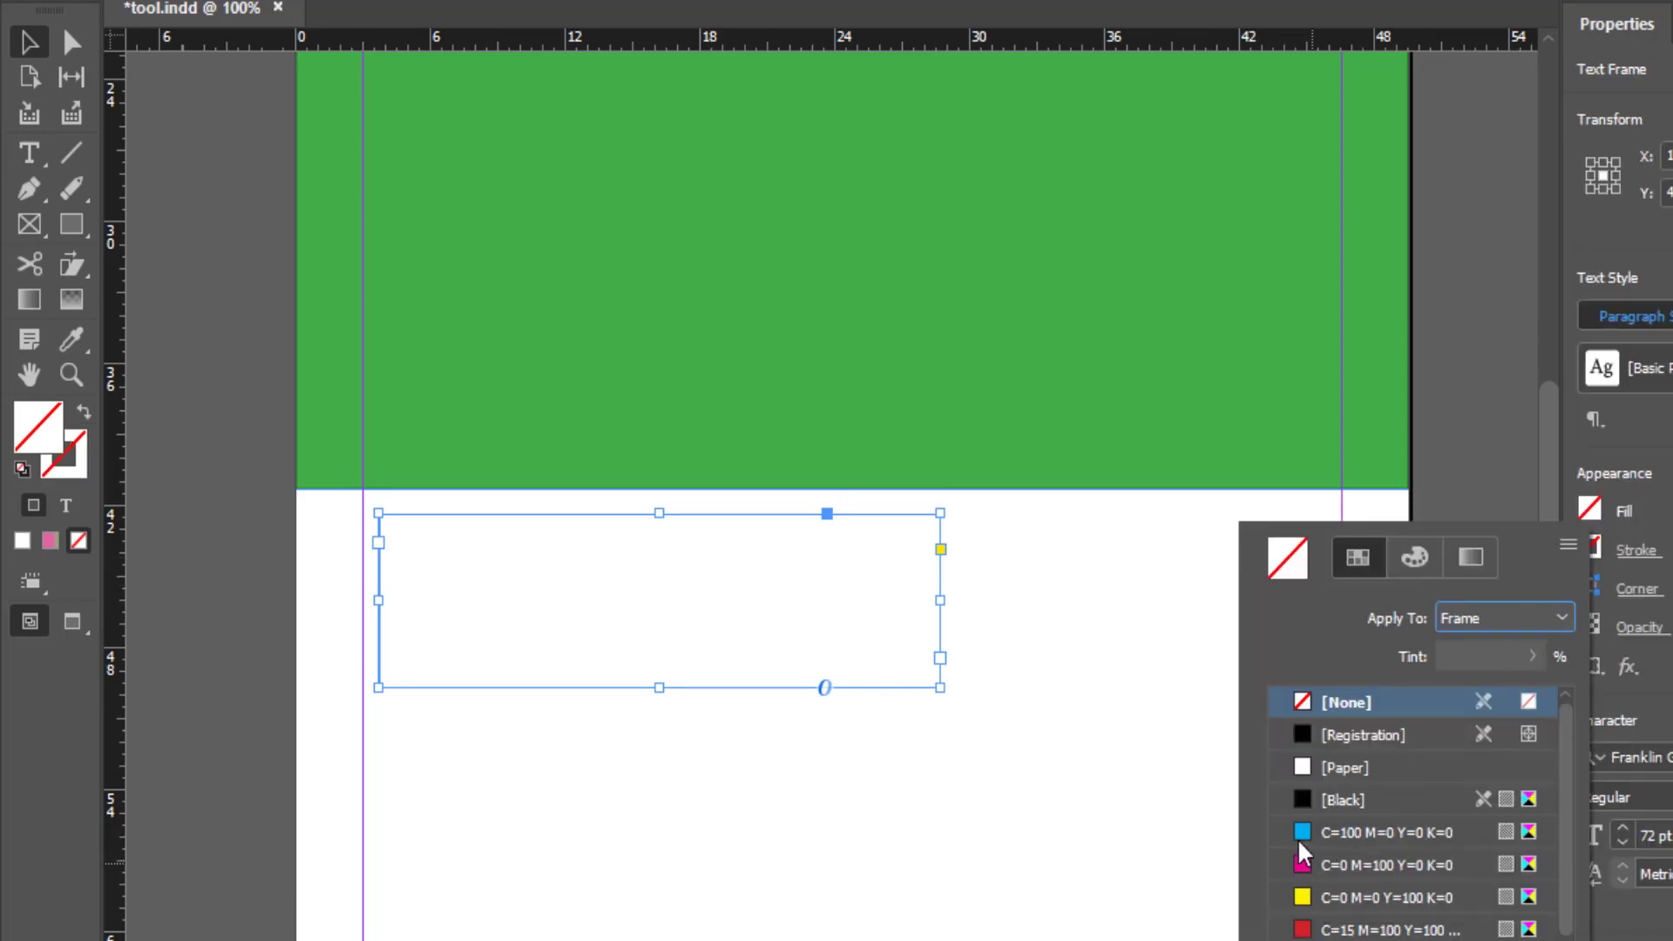
left_click(1309, 806)
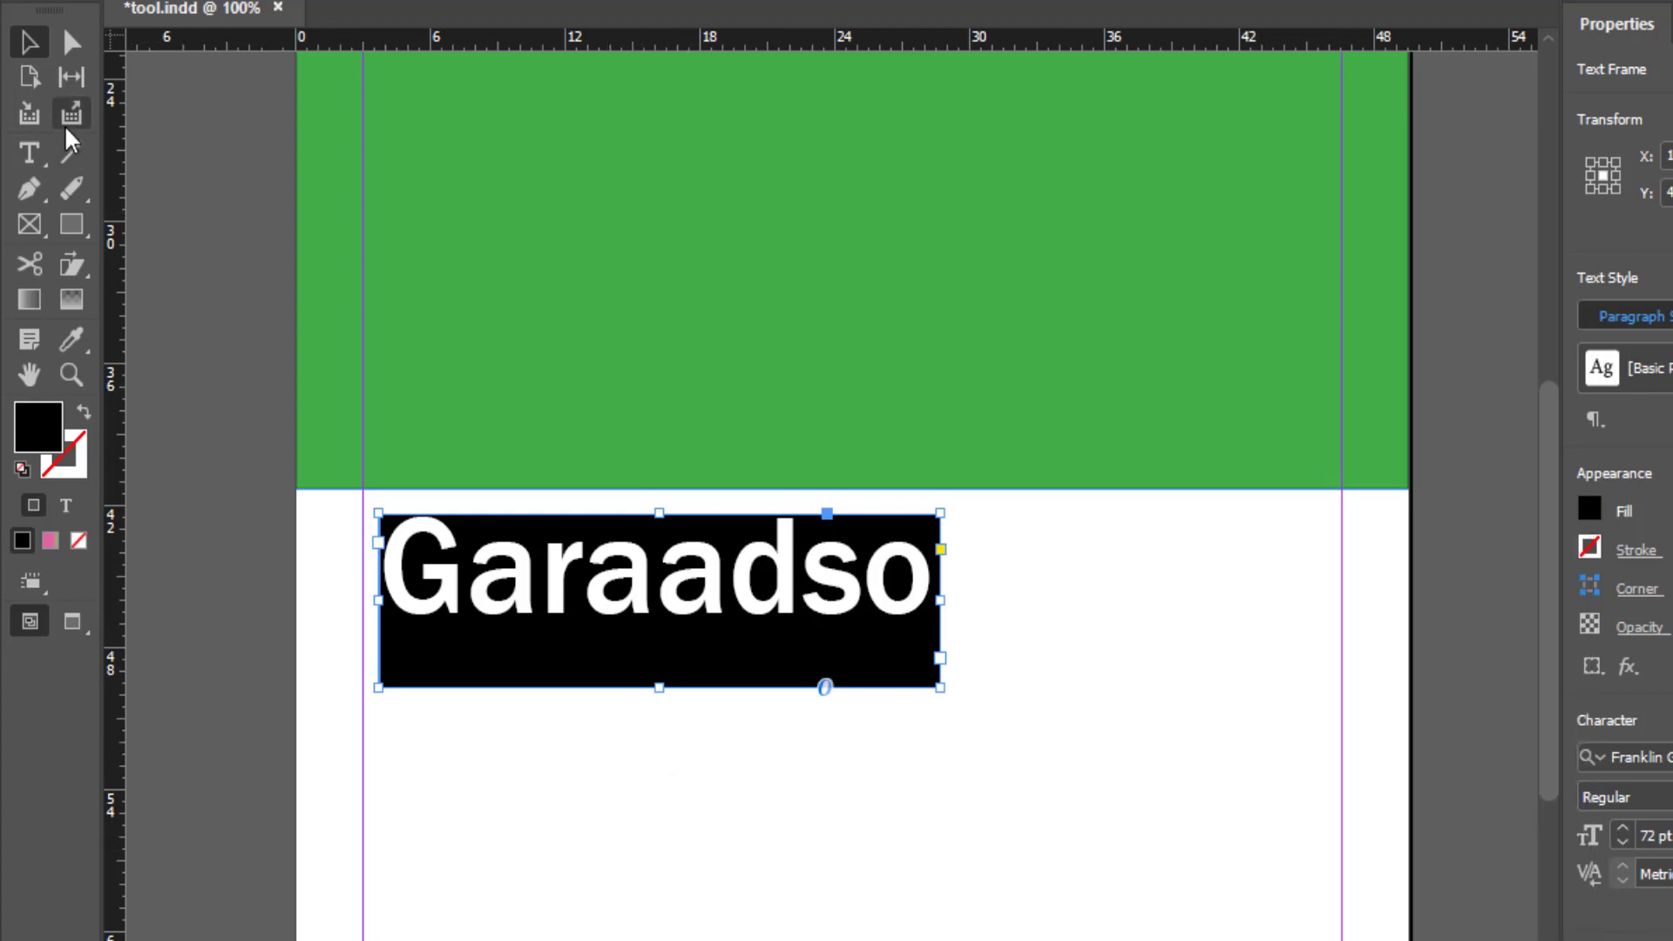
left_click(1050, 685)
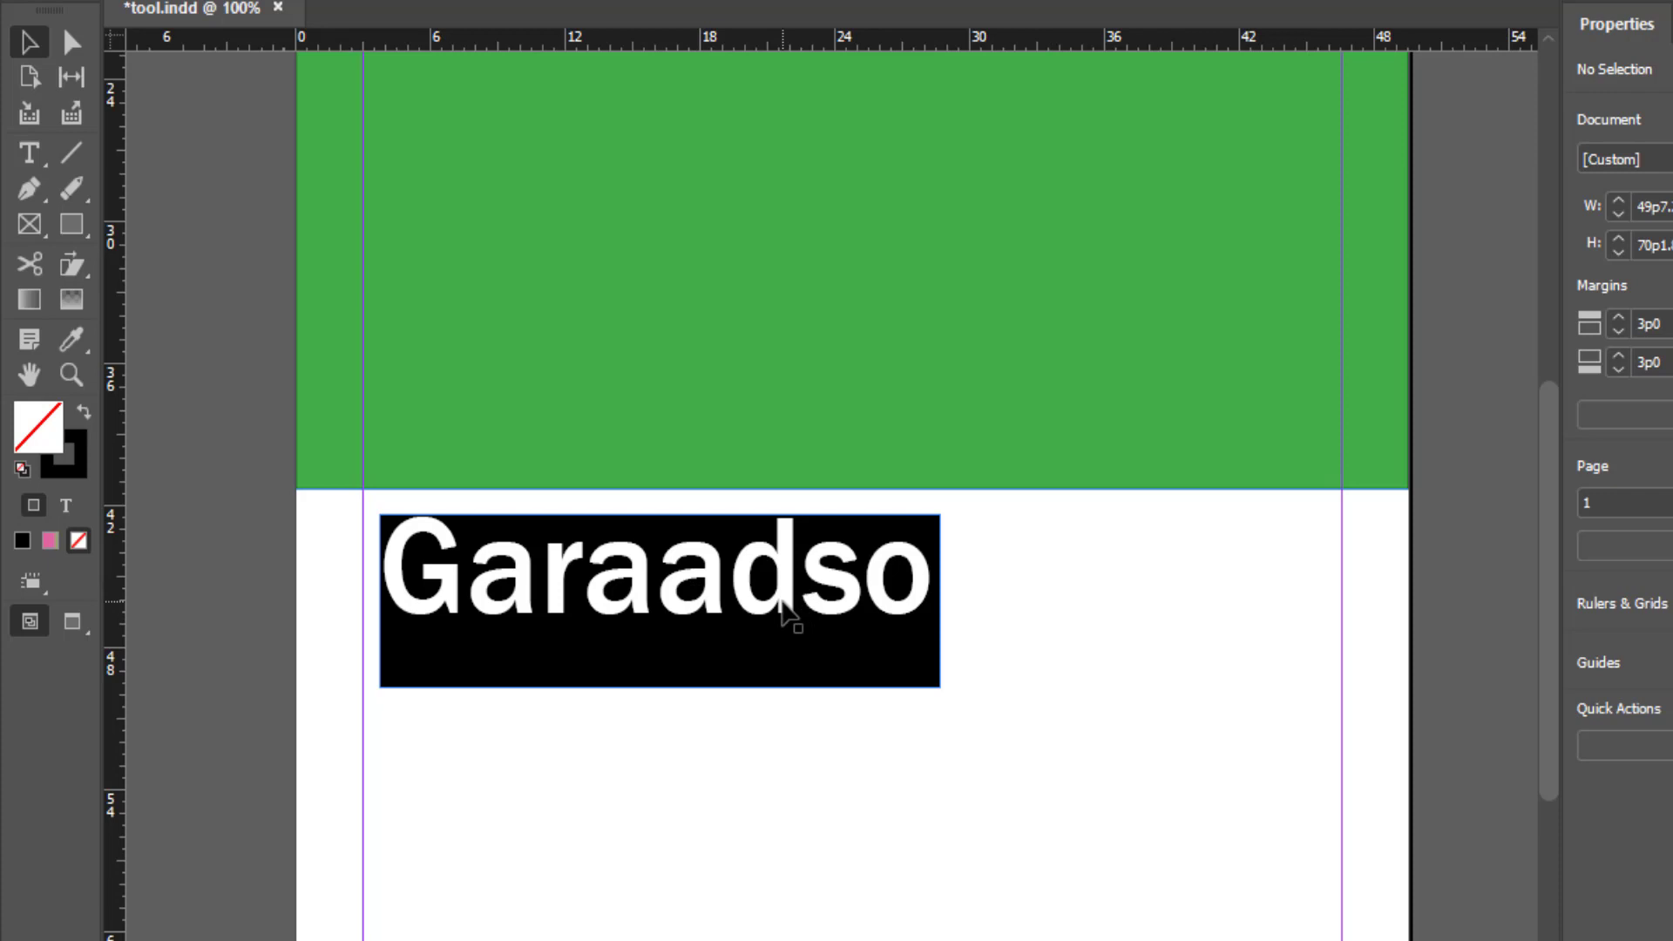
Step: Place the text cursor in "Garaadso", browse the sans serif fonts available for it, and close the font list without choosing one
left_click(783, 603)
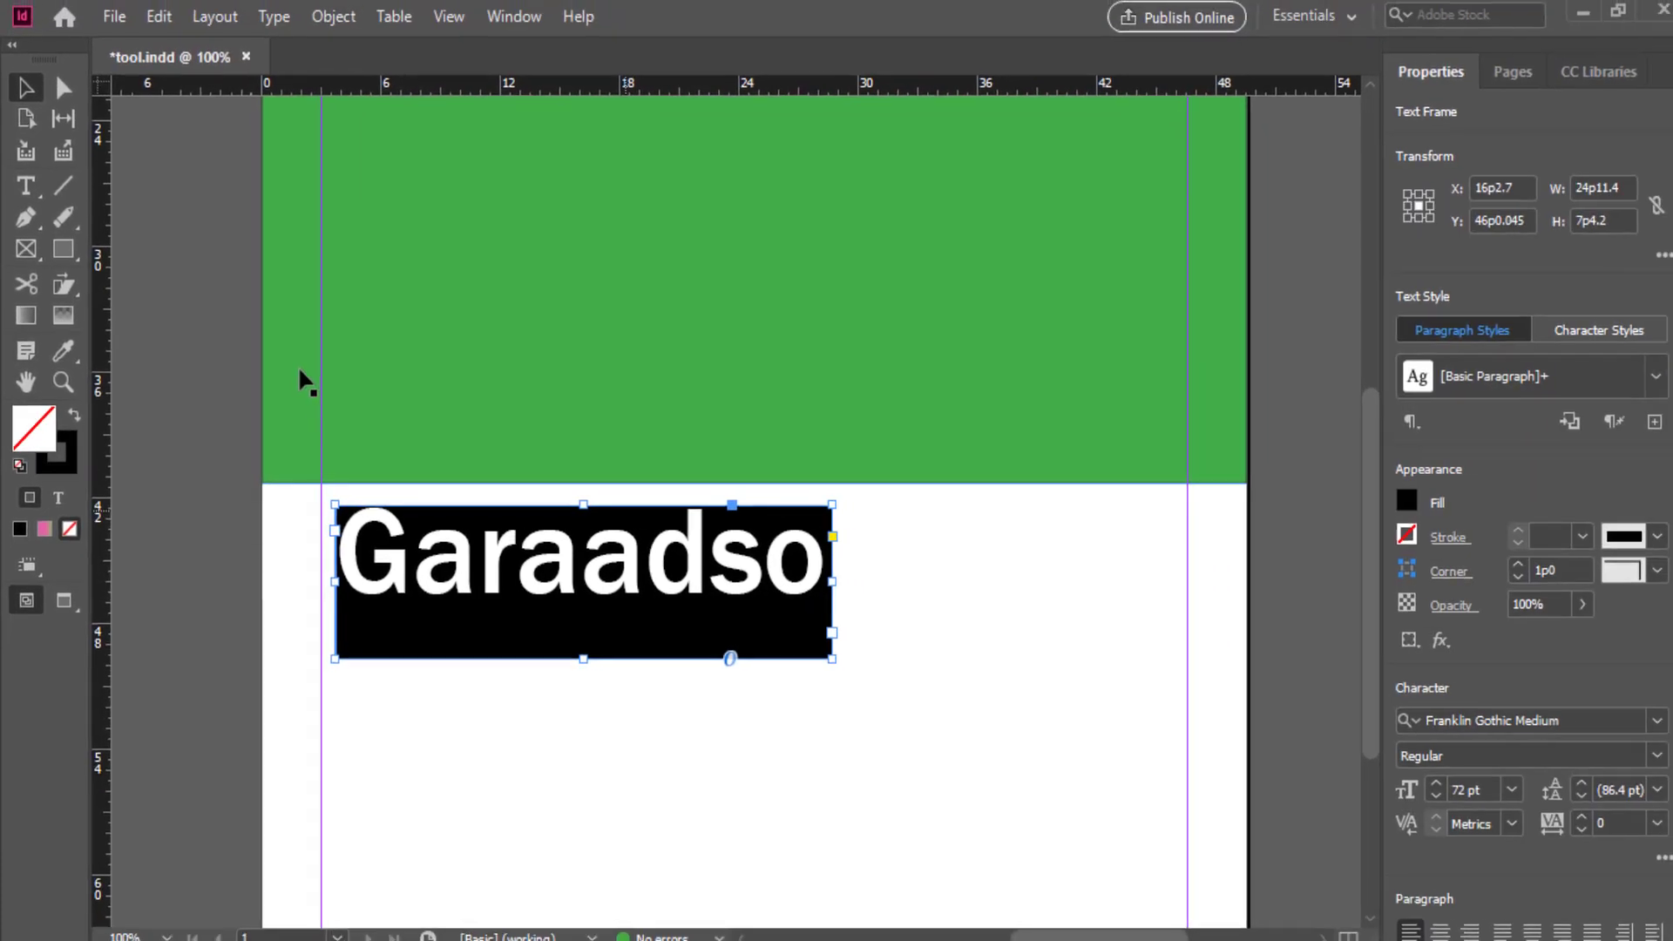
left_click(534, 762)
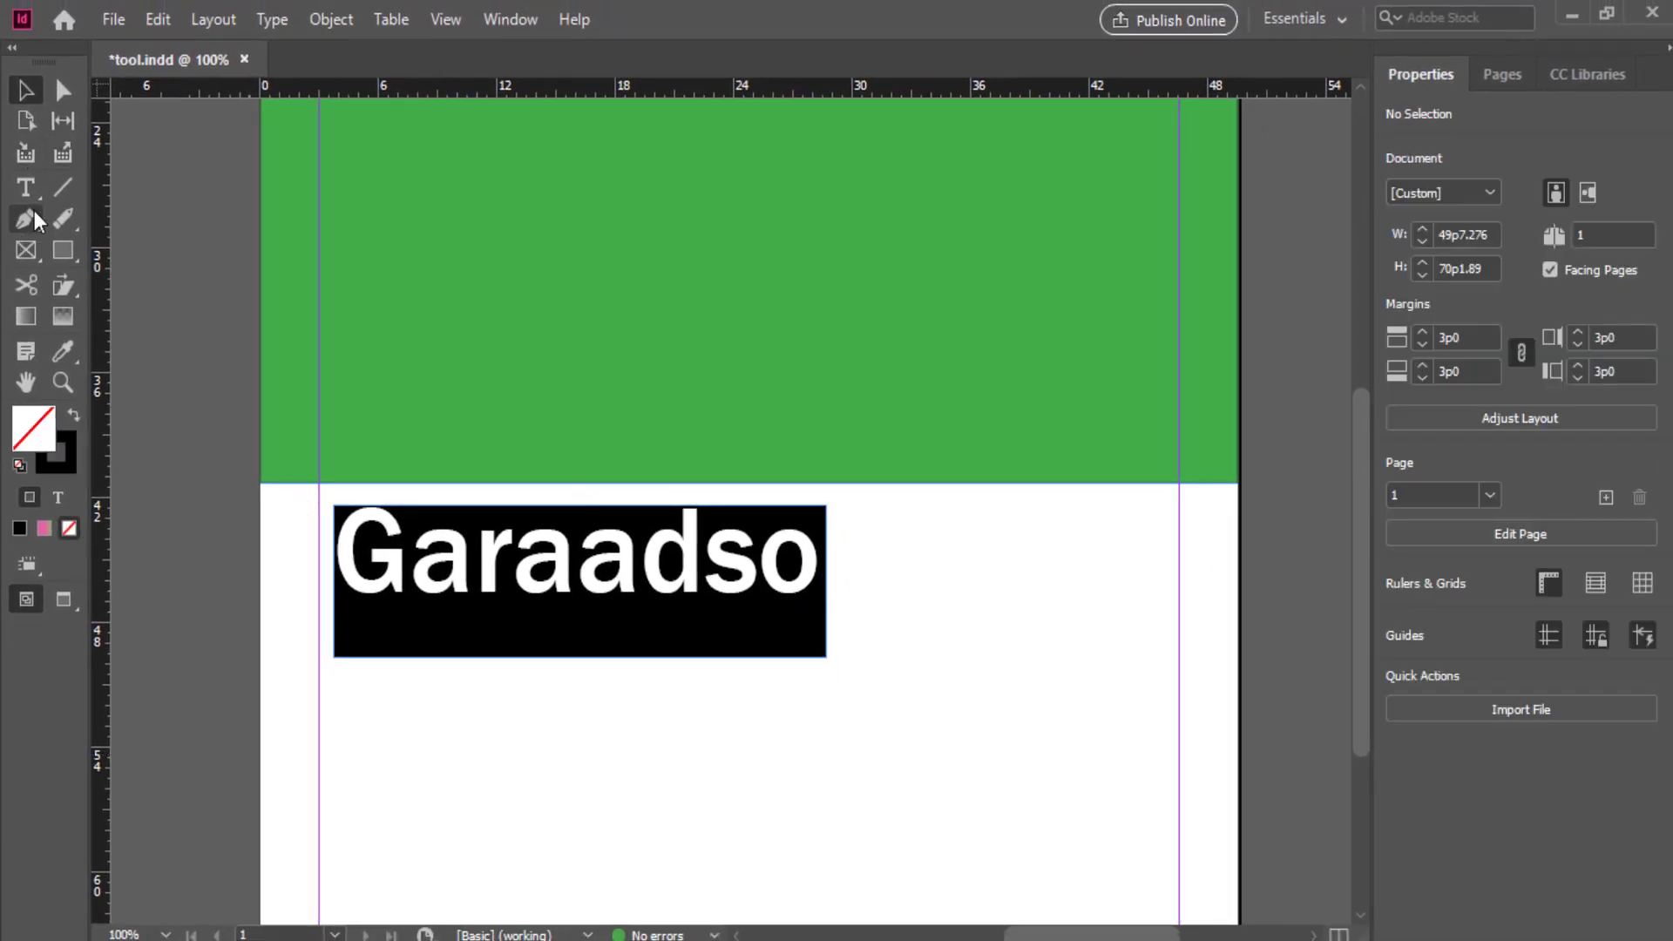
left_click(27, 193)
left_click(532, 542)
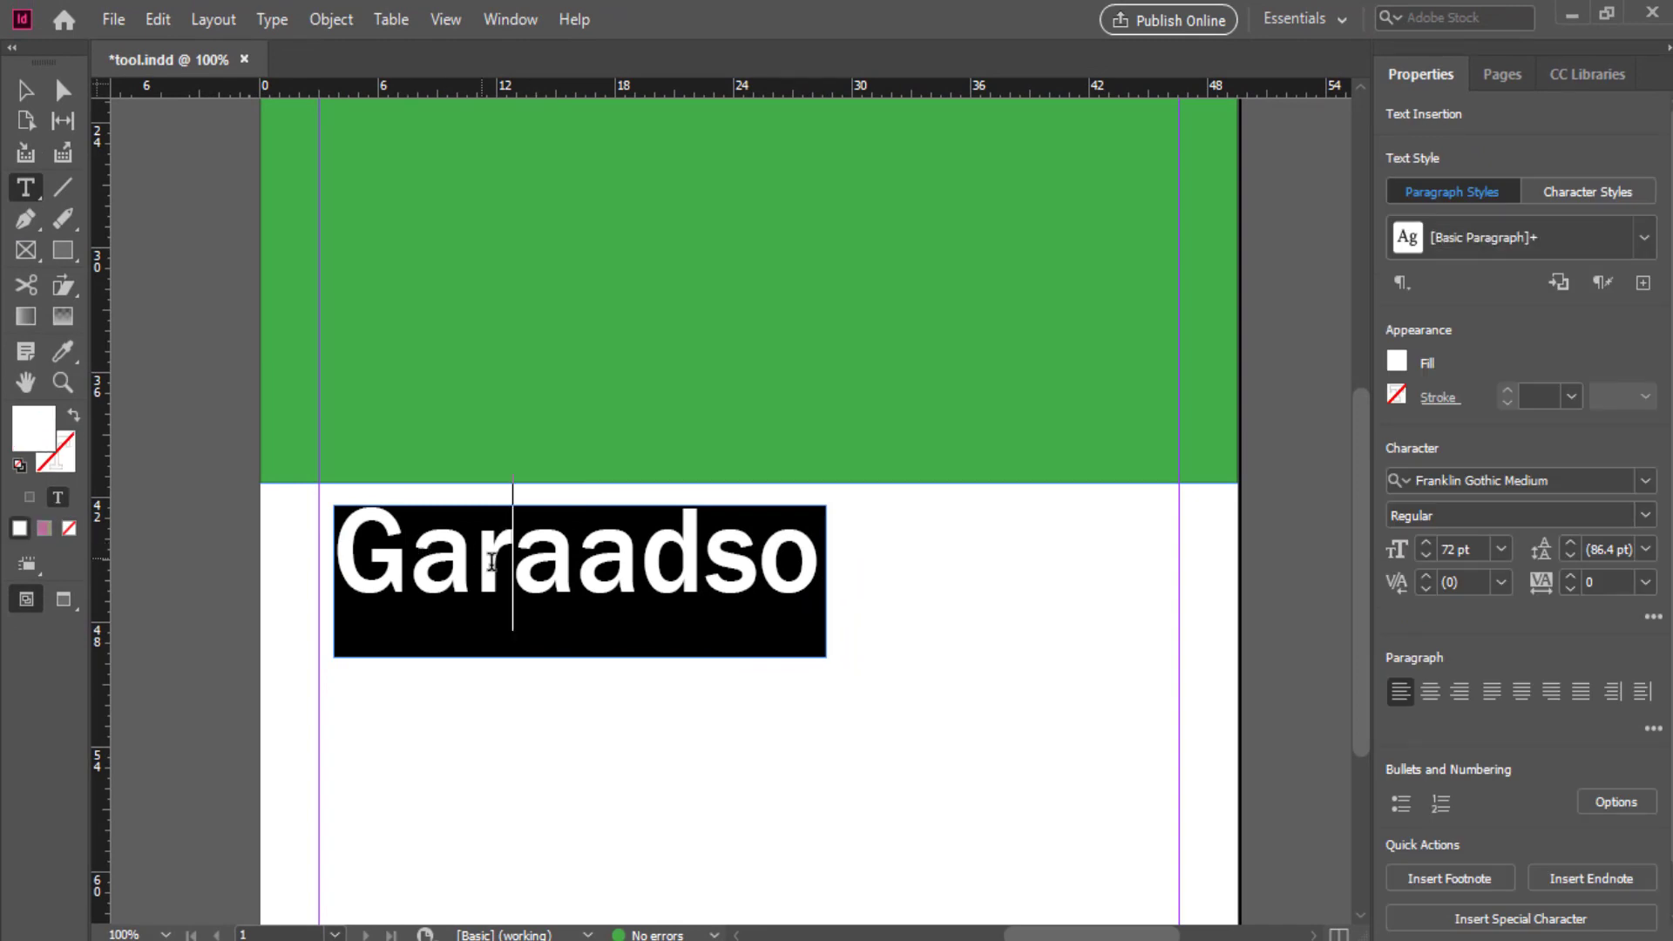
left_click(1645, 481)
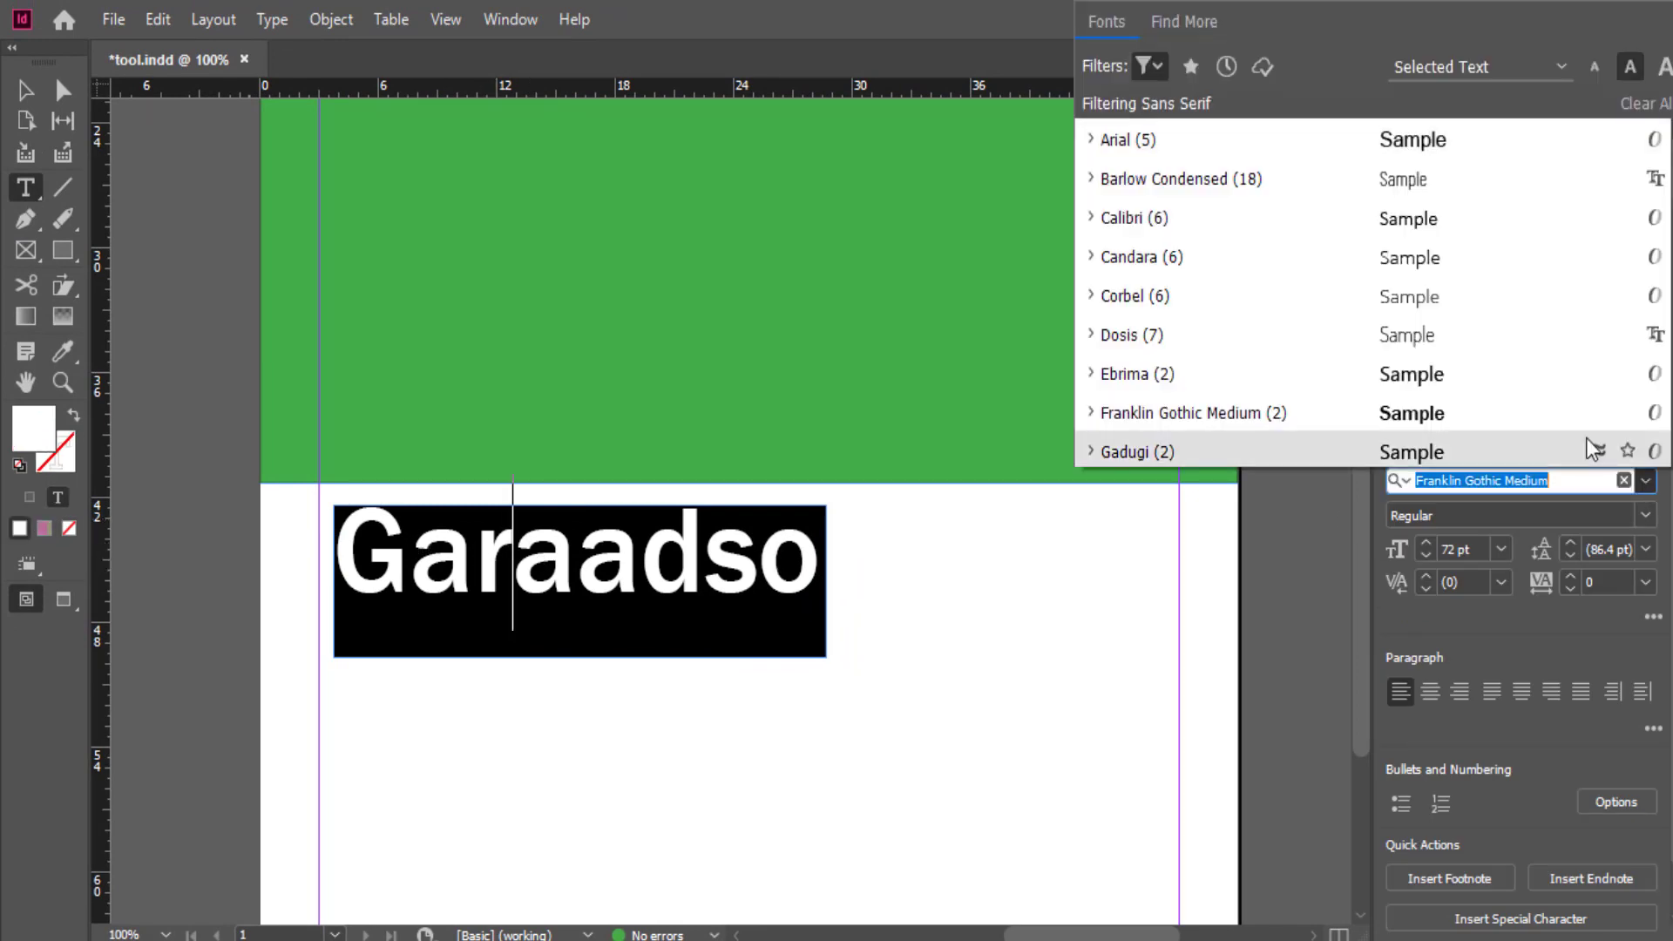
scroll(1333, 317, "down", 8)
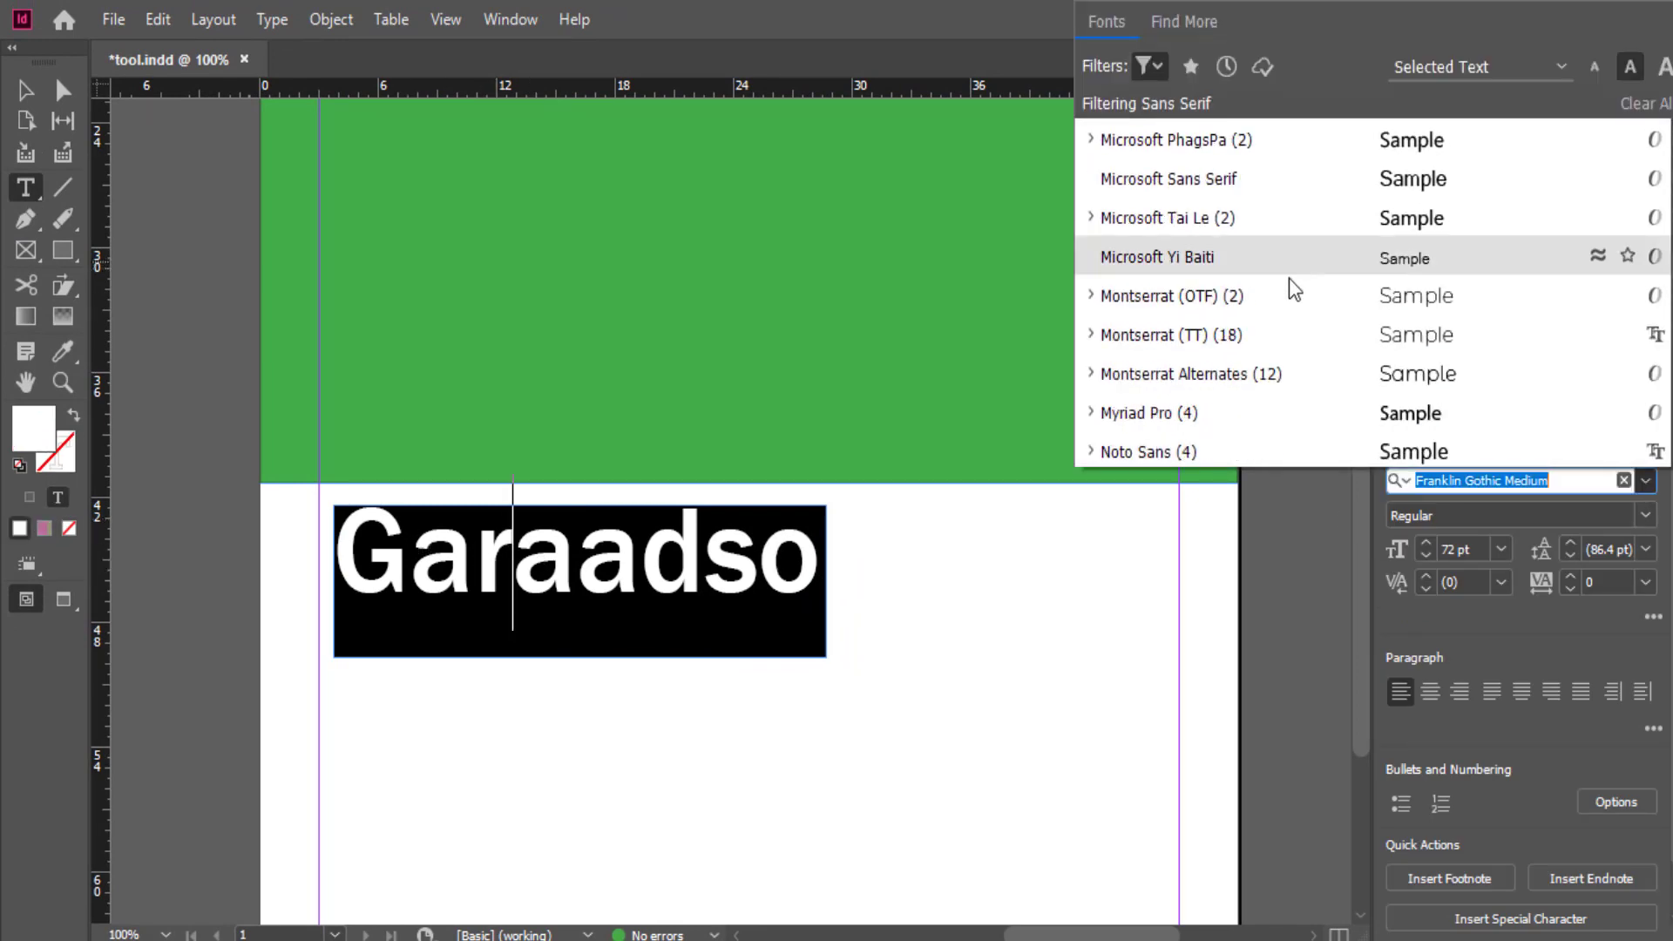
scroll(1297, 318, "down", 1)
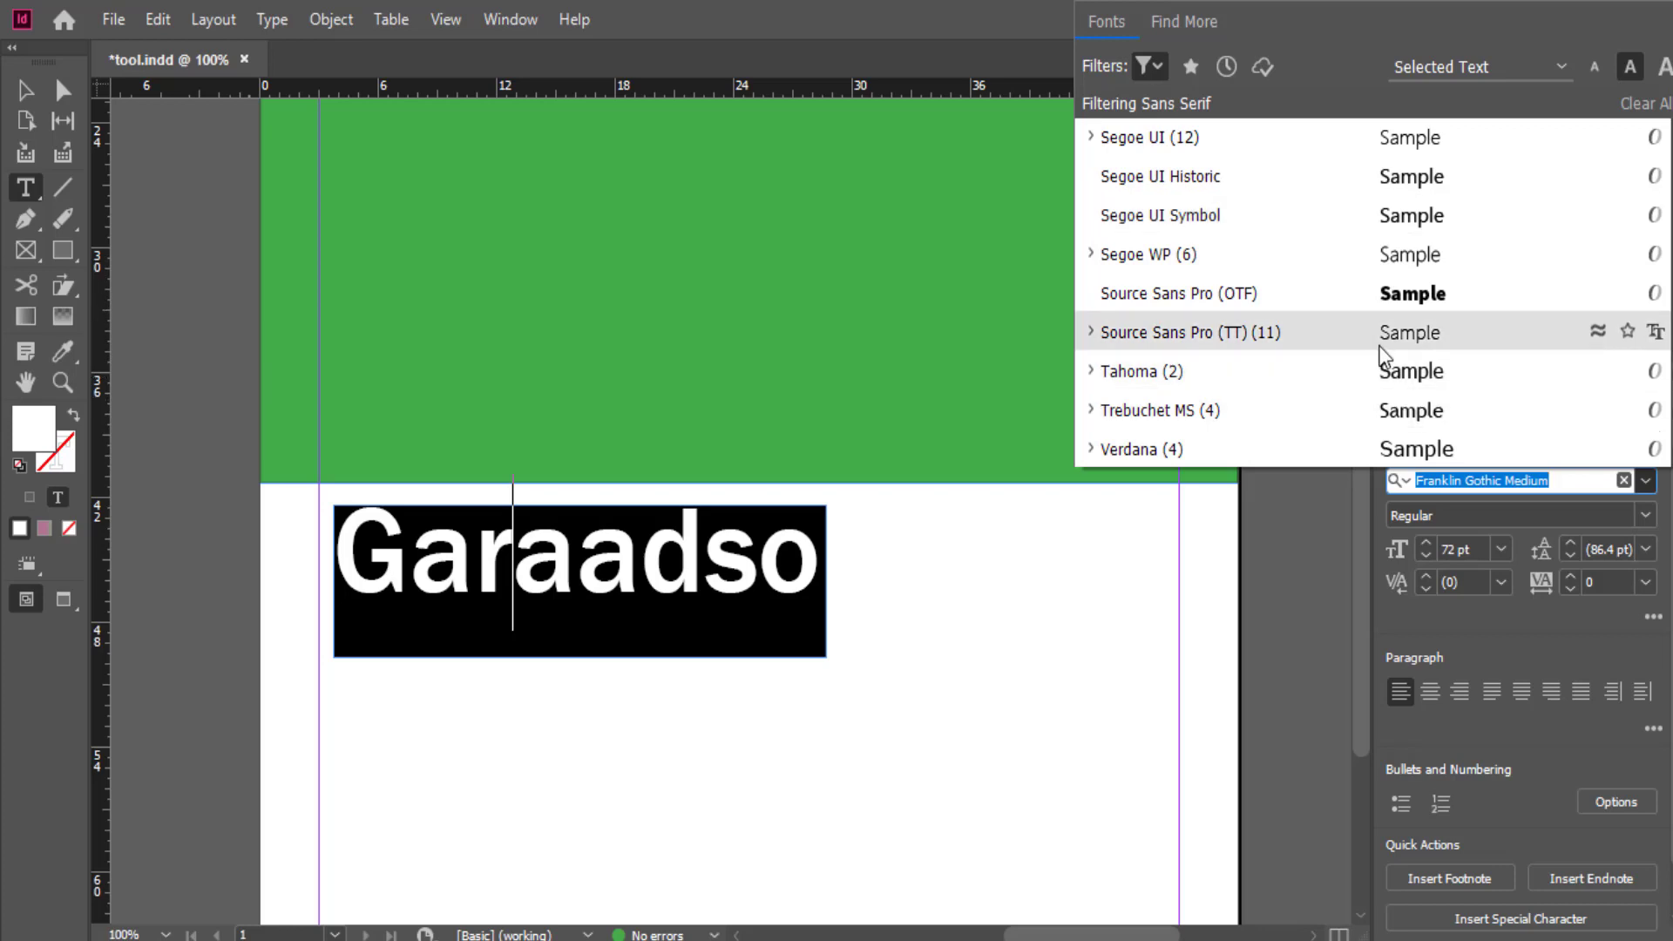
scroll(1394, 348, "up", 2)
scroll(1400, 349, "up", 5)
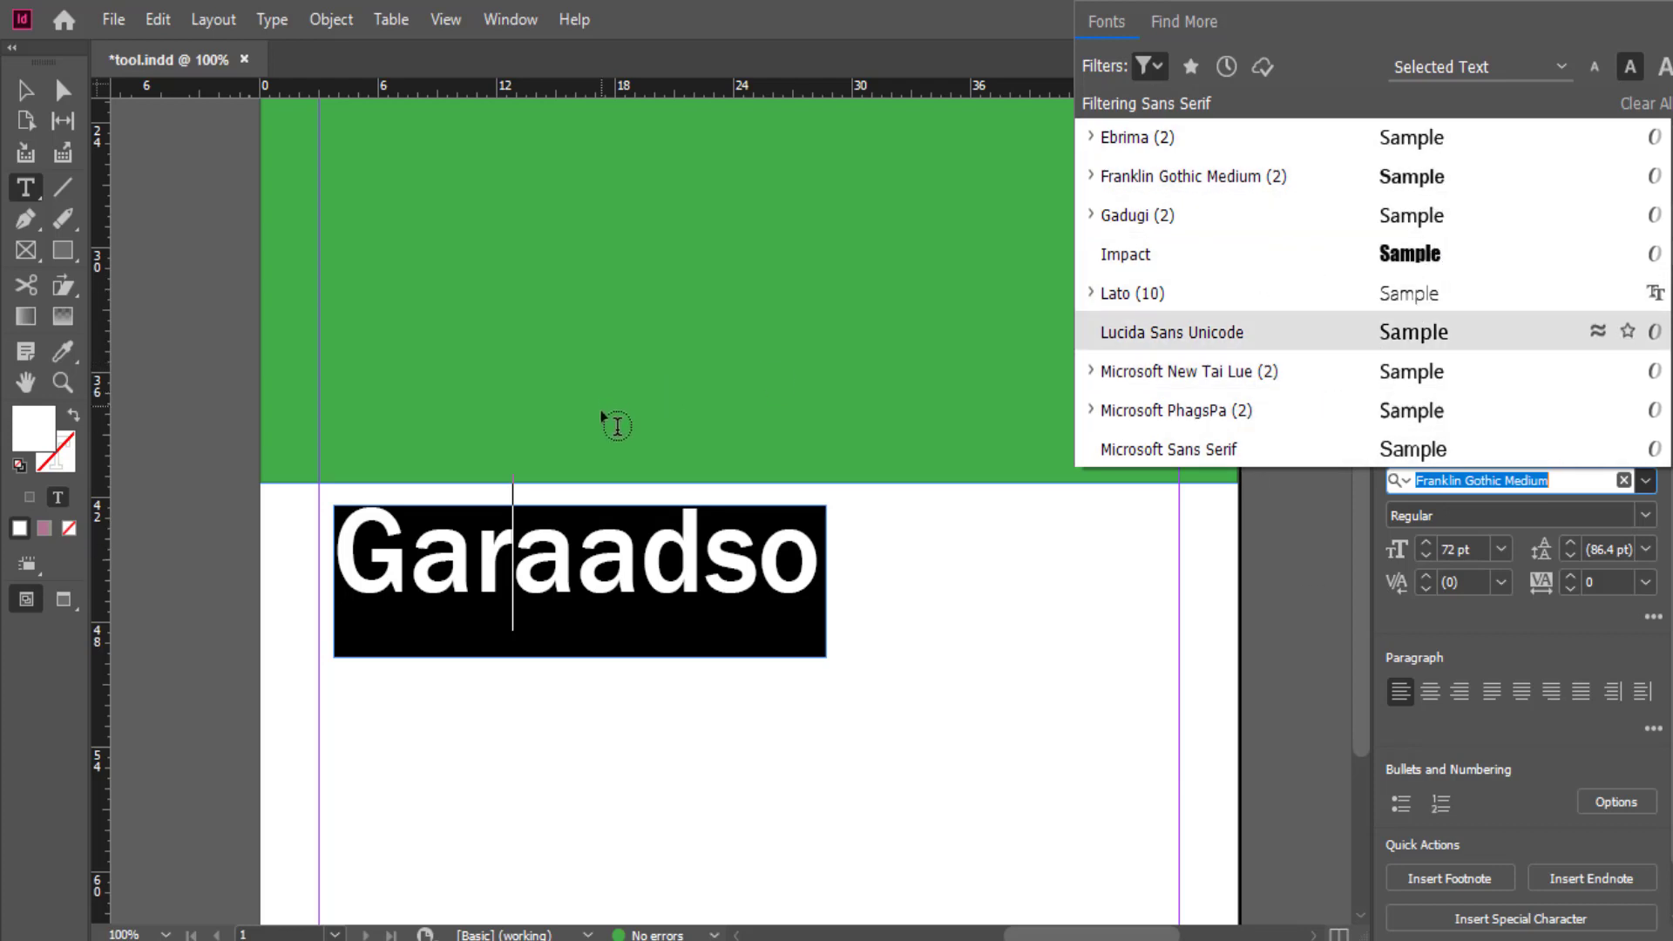
left_click(29, 90)
left_click(724, 807)
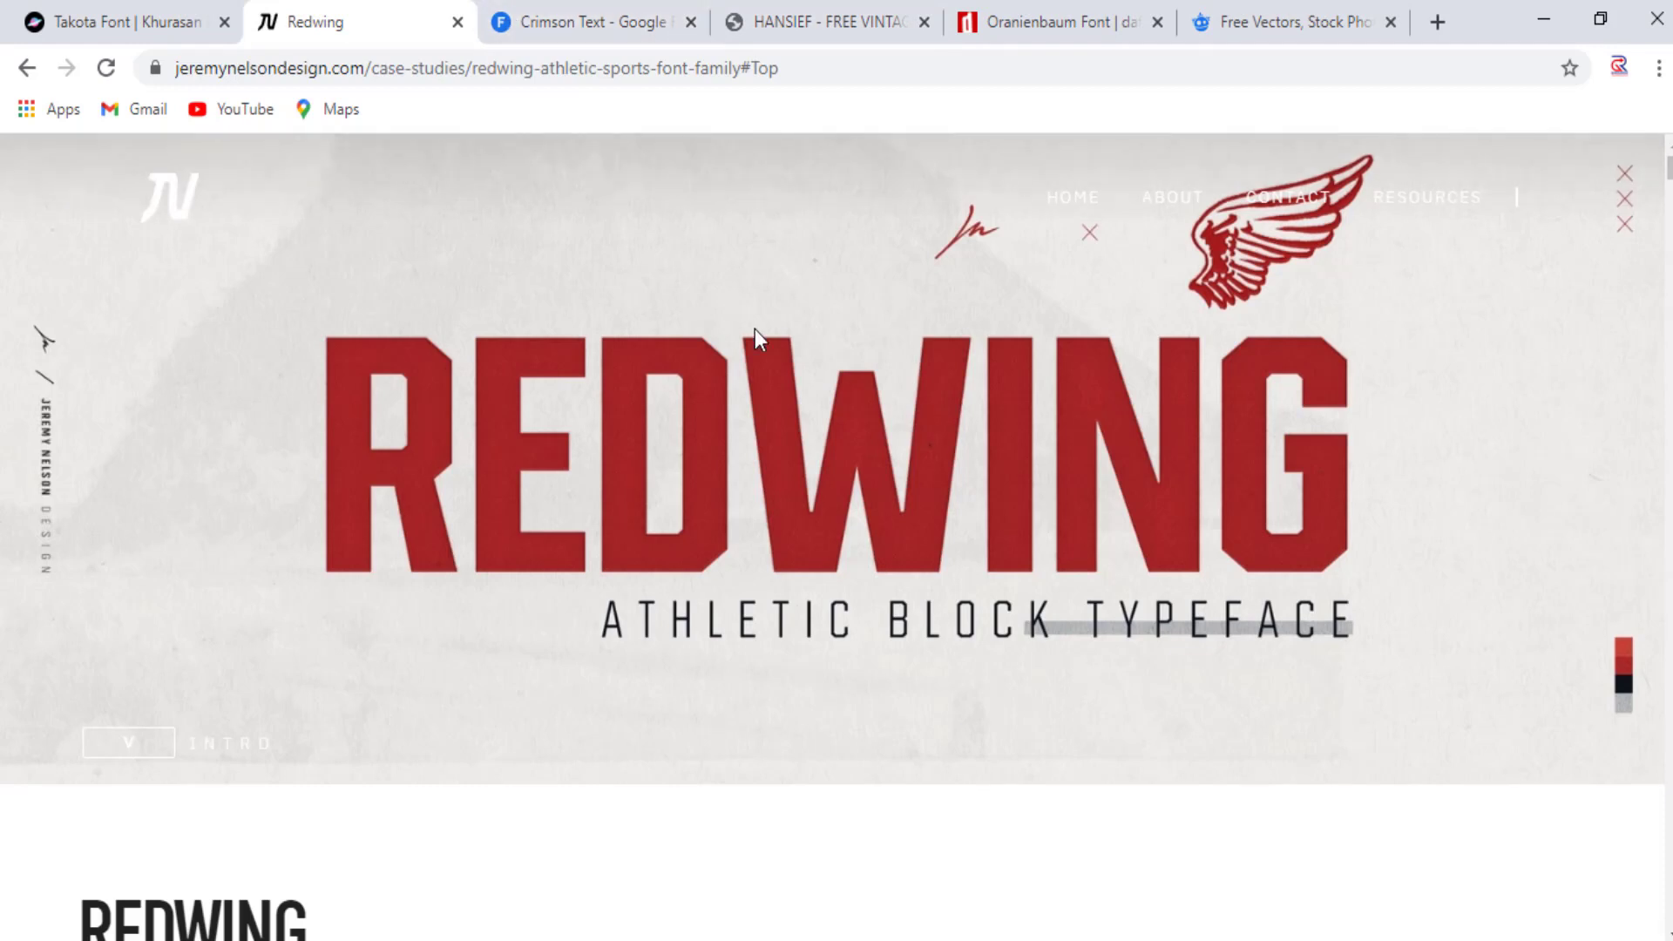
Step: Switch to the web browser and look over the Takota Font page on FontSpace
left_click(148, 23)
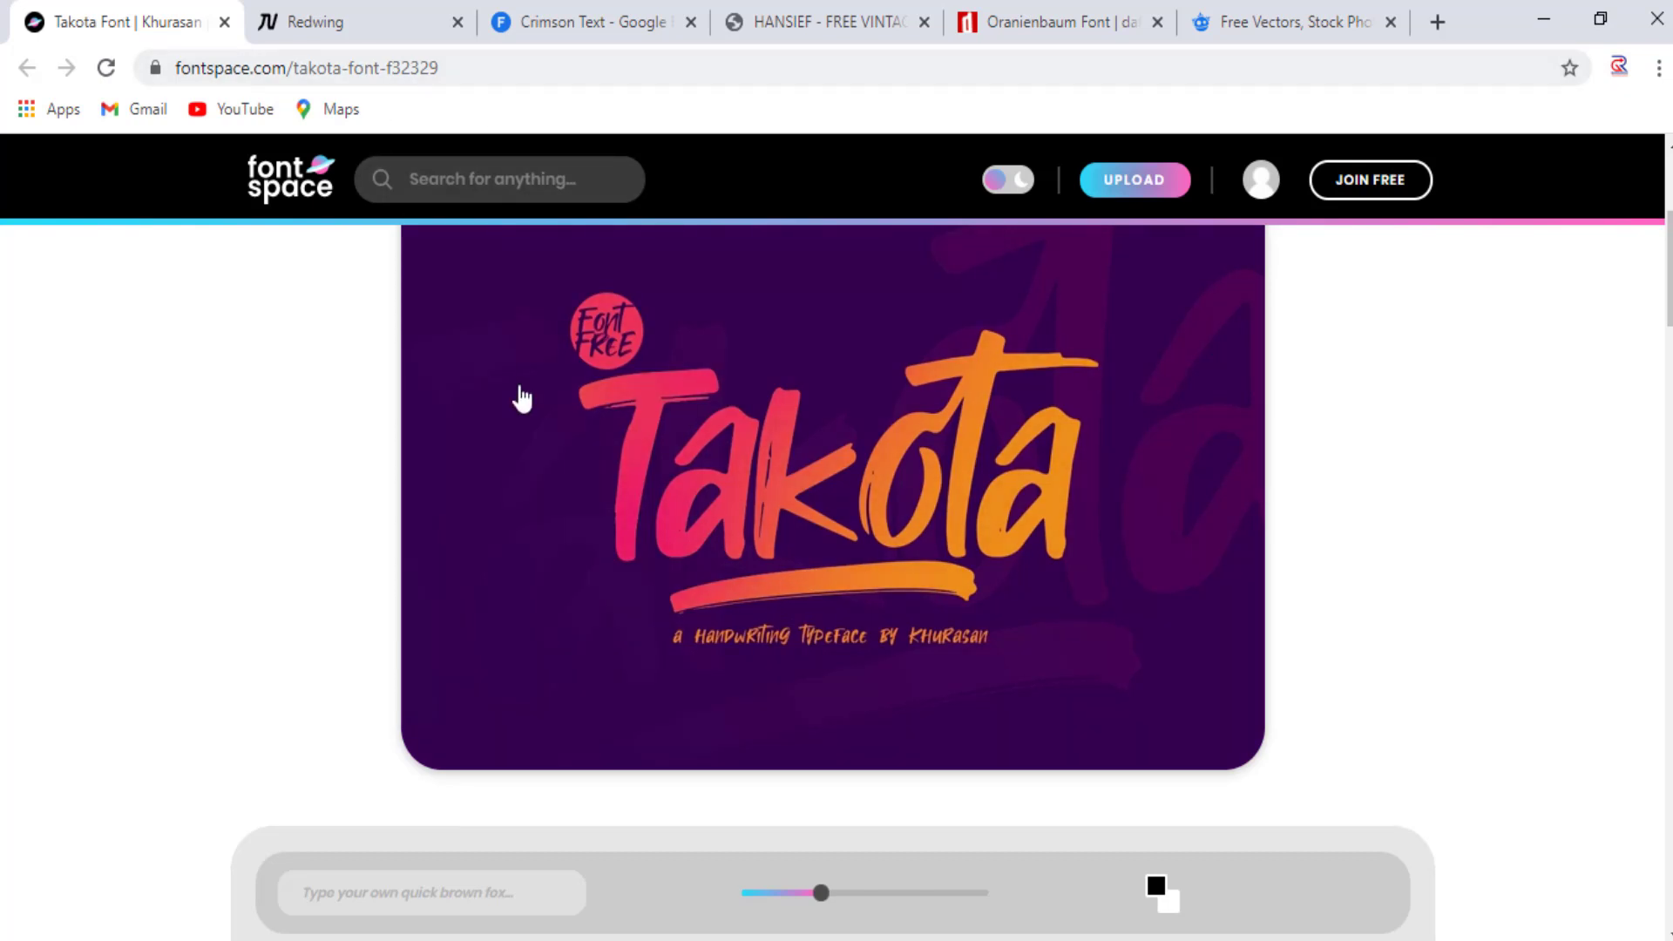
scroll(521, 398, "down", 4)
scroll(662, 366, "up", 6)
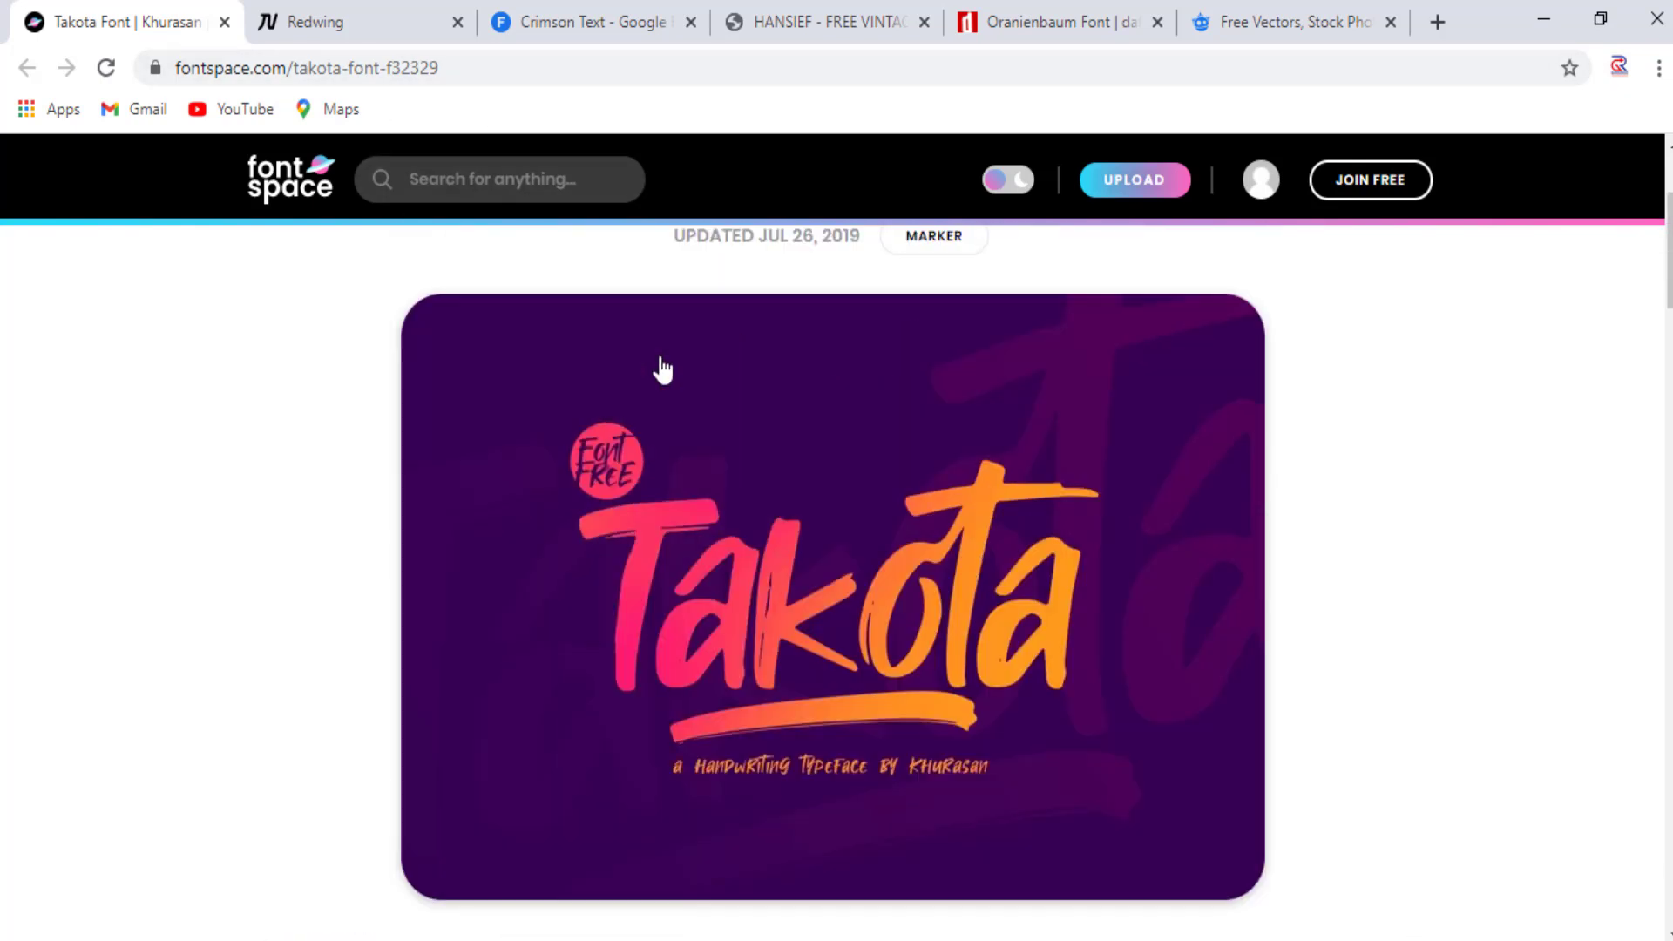
scroll(689, 366, "up", 3)
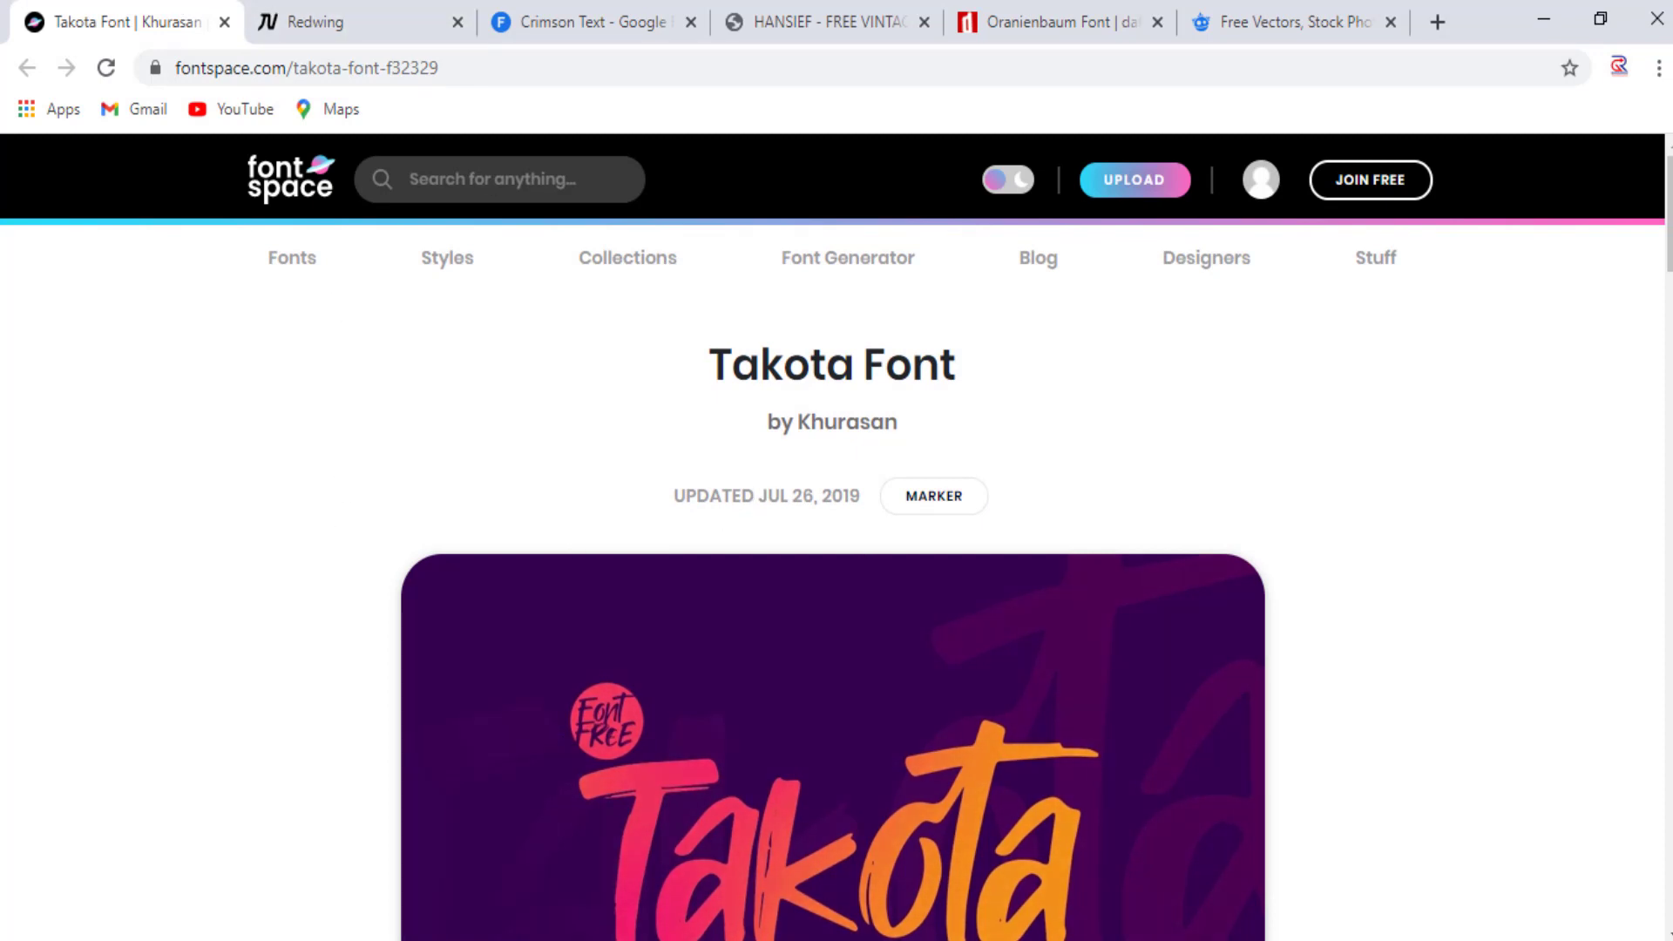
Step: Switch to File Explorer and review the downloaded font archives in the FONTS folder by selecting and deselecting them all
left_click(530, 938)
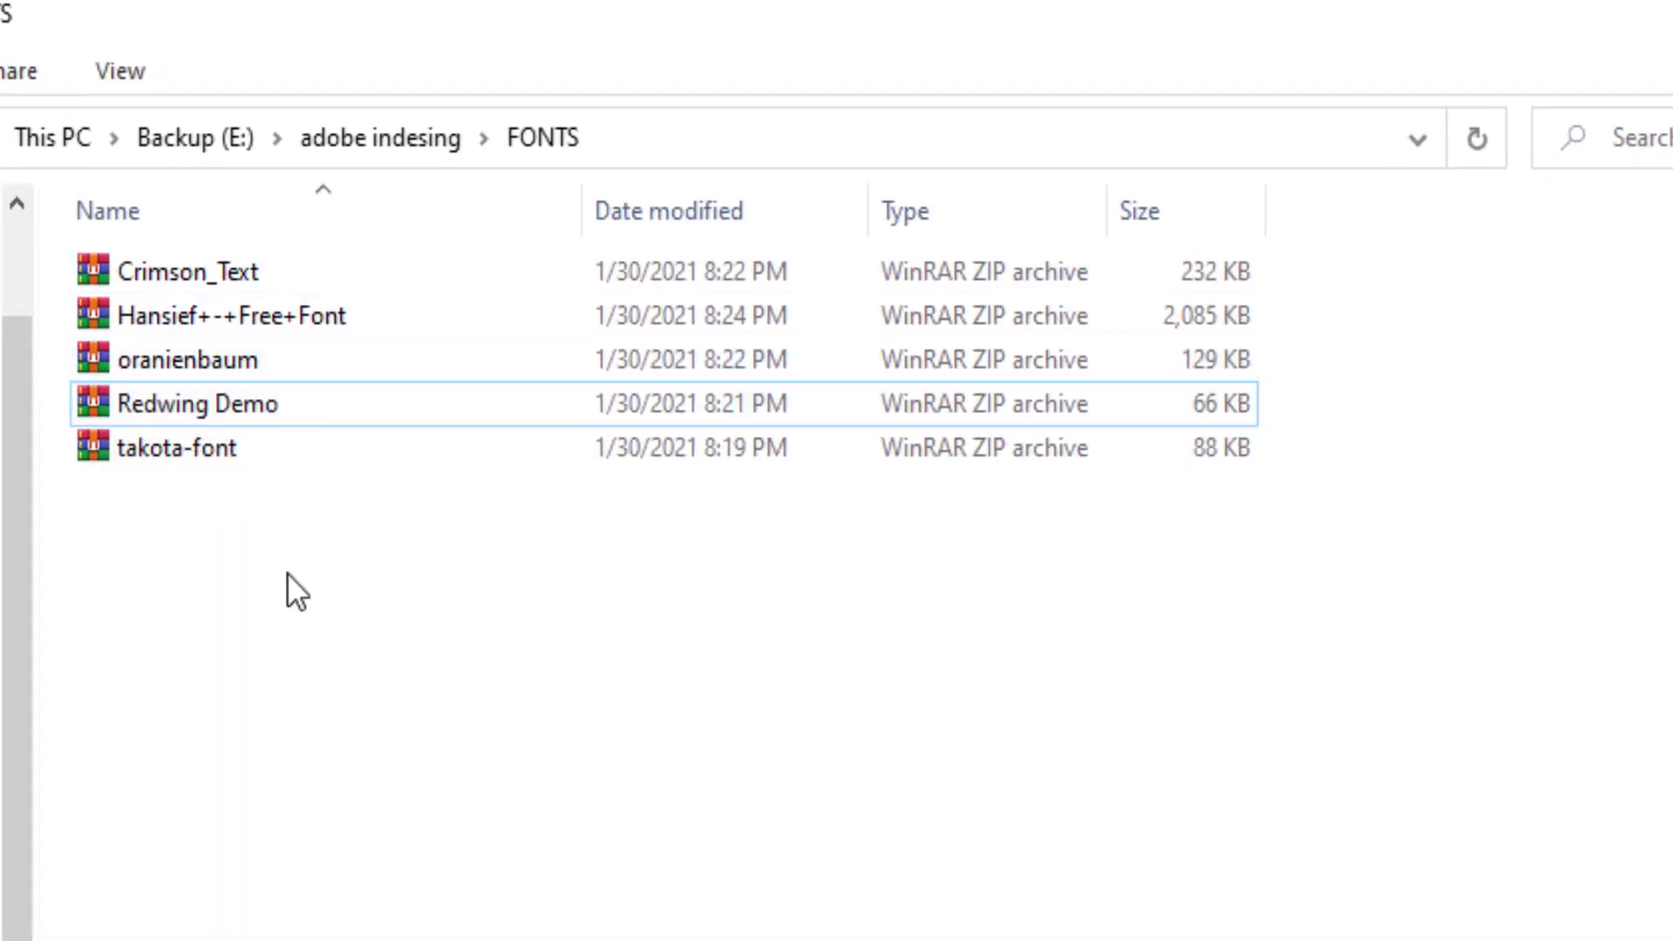
left_click_drag(416, 542, 120, 279)
left_click(365, 556)
left_click_drag(193, 402, 174, 266)
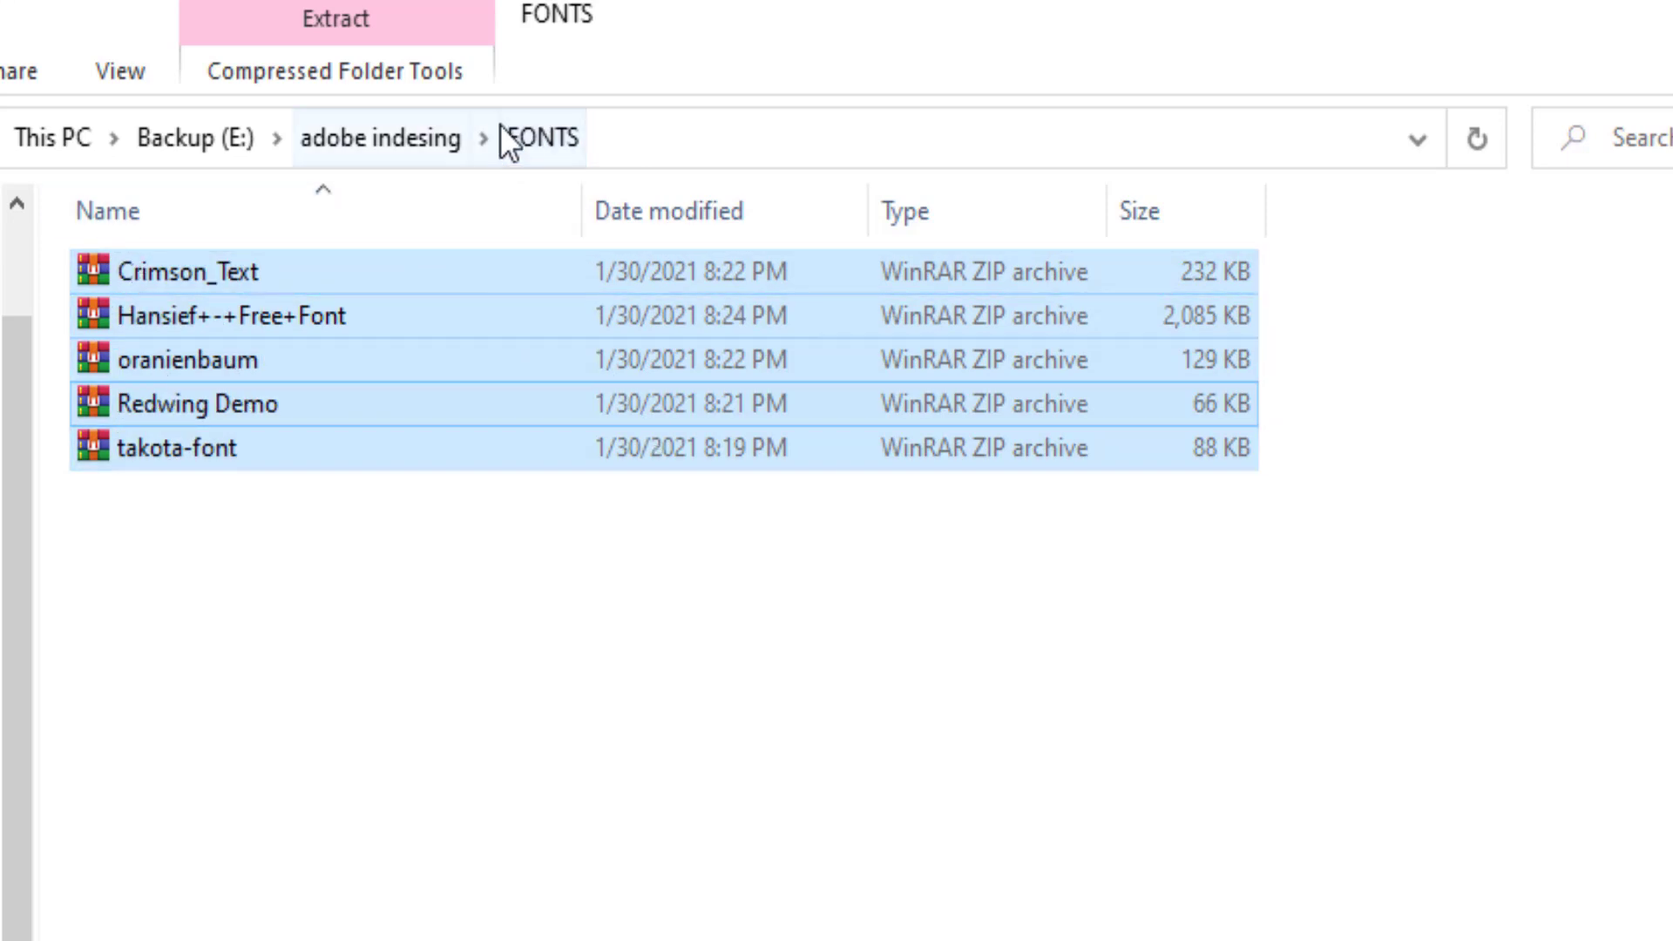
left_click(526, 622)
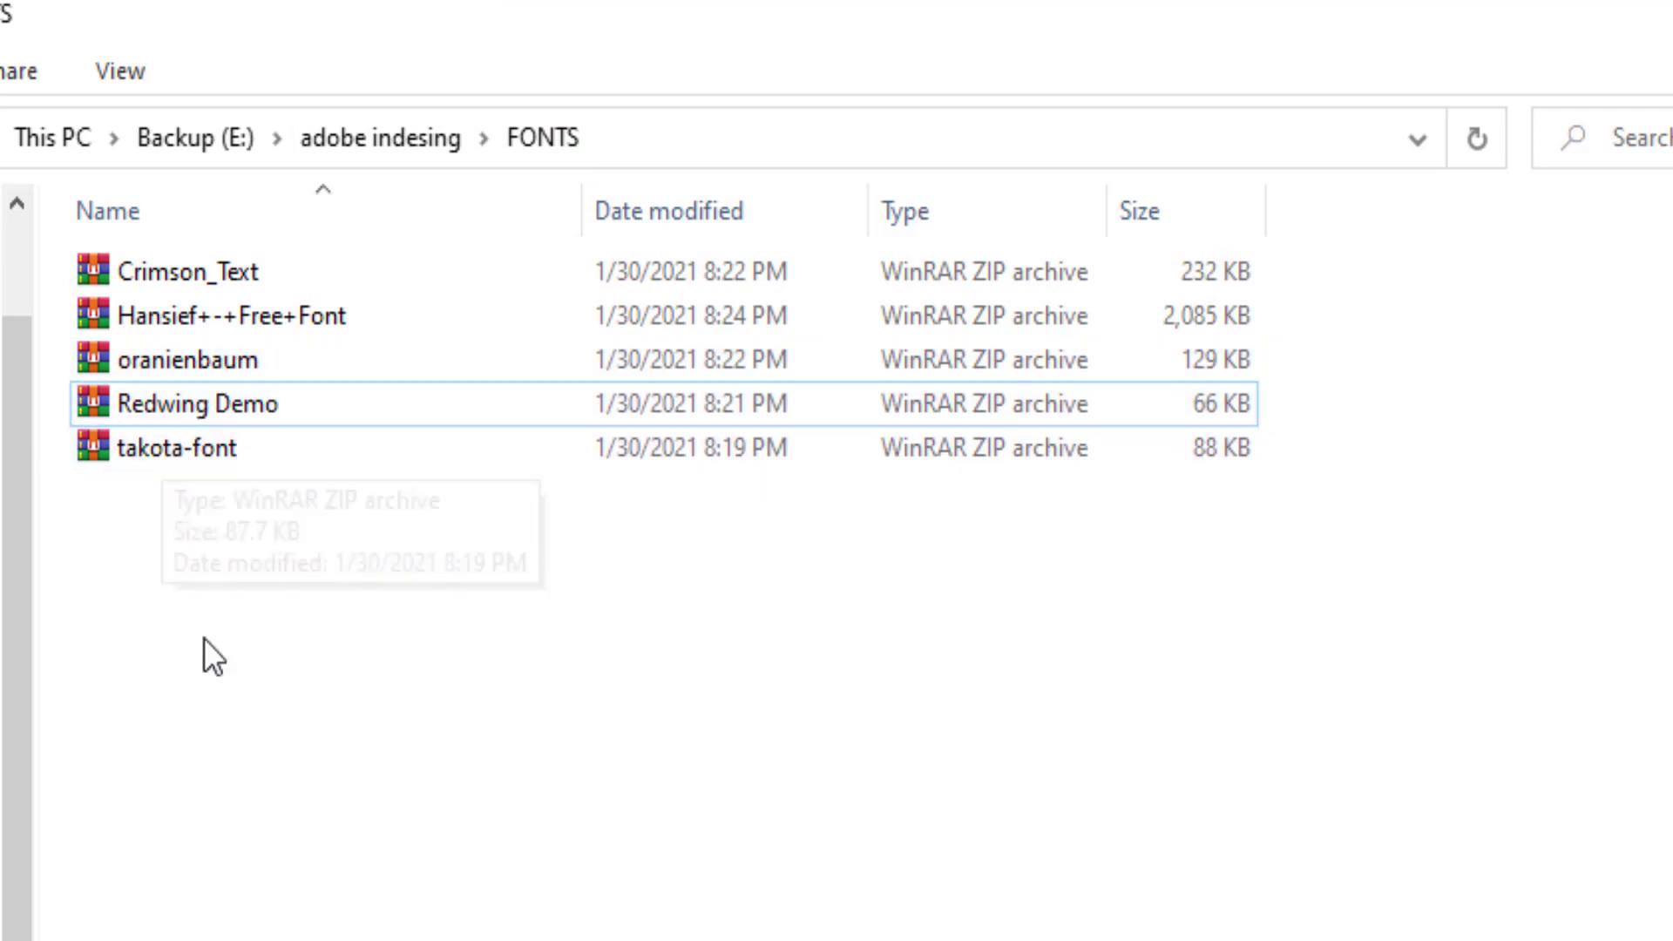
Step: Extract the Redwing Demo archive into its own Redwing Demo folder inside FONTS, keeping the default extraction options
left_click(190, 410)
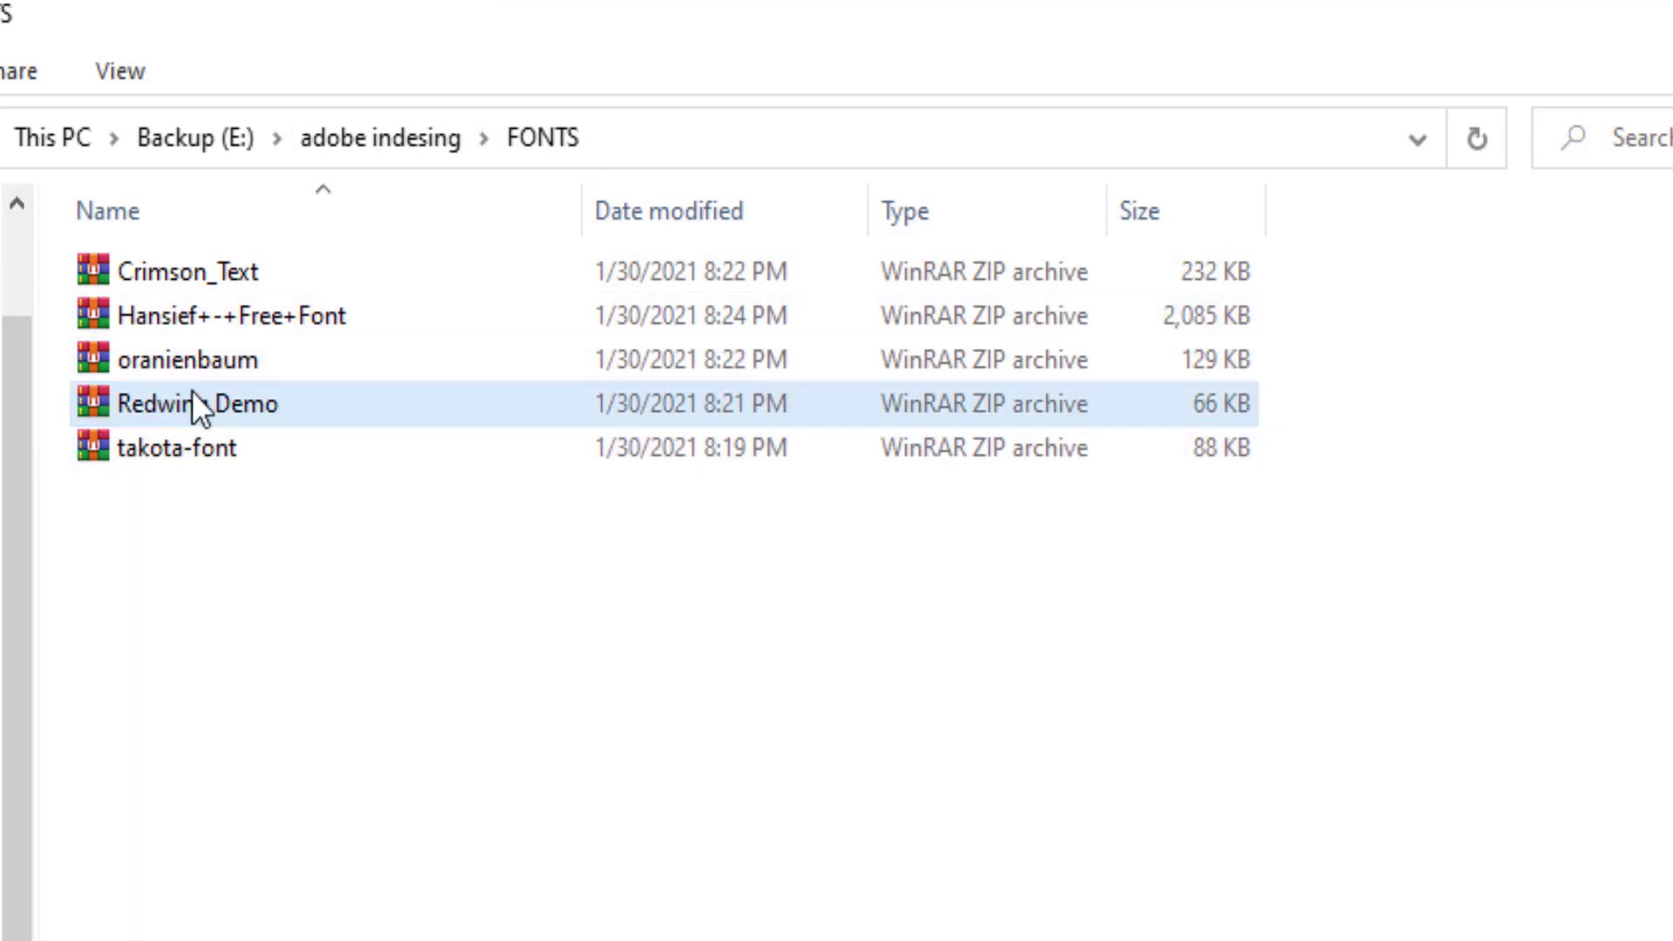
right_click(192, 390)
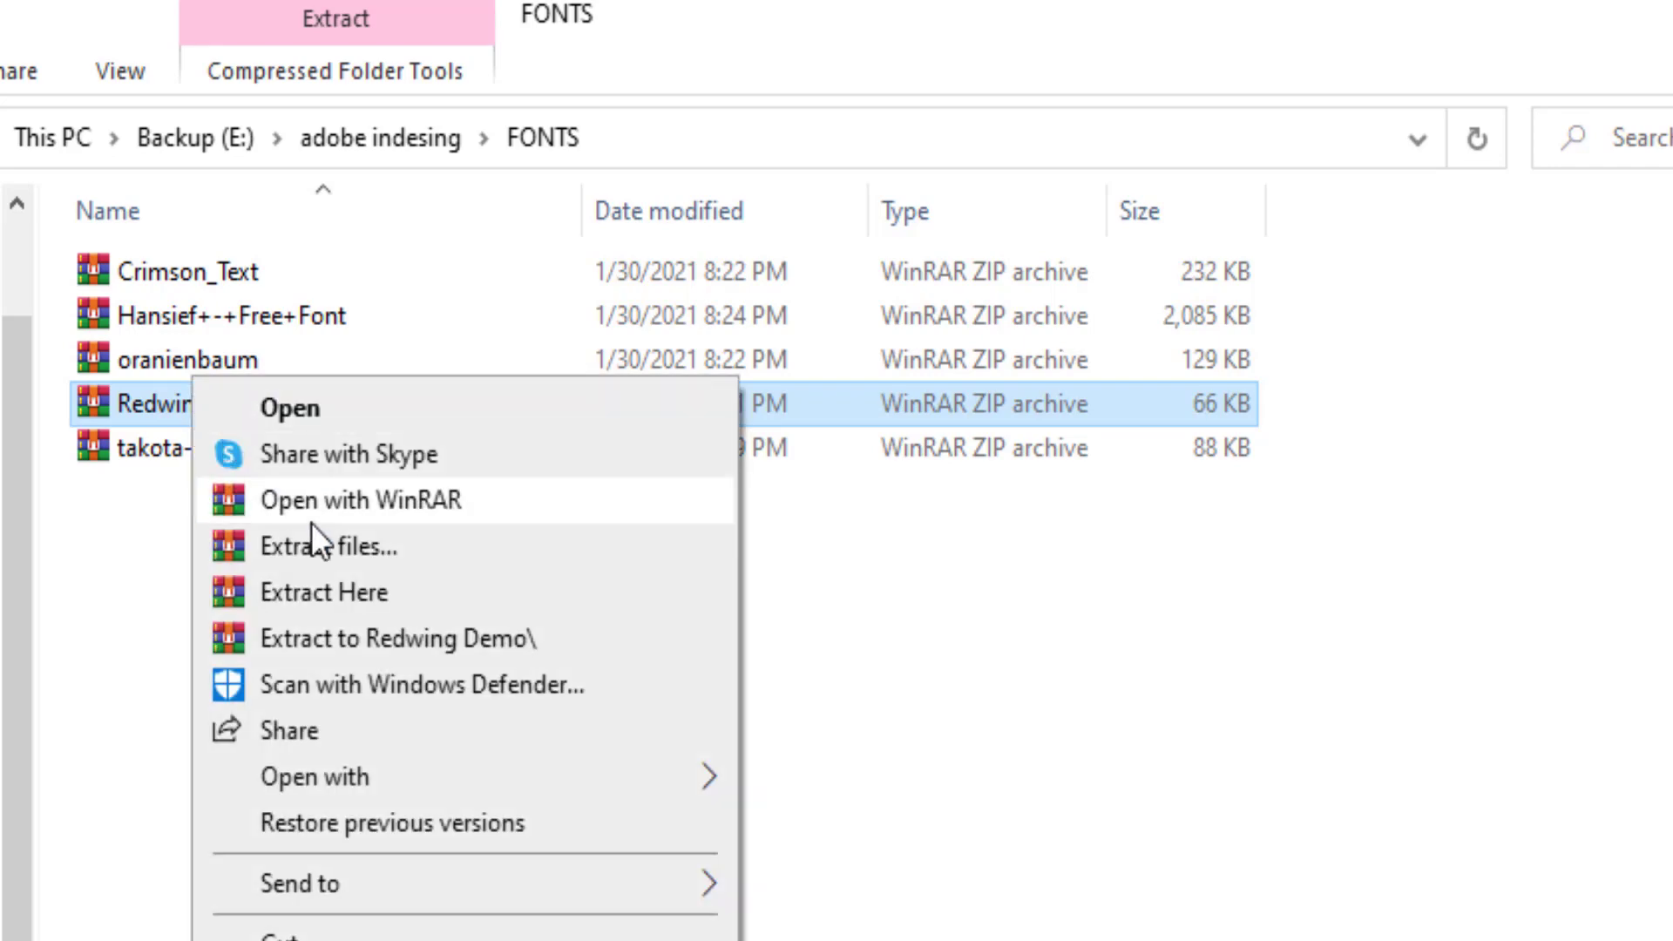
left_click(331, 545)
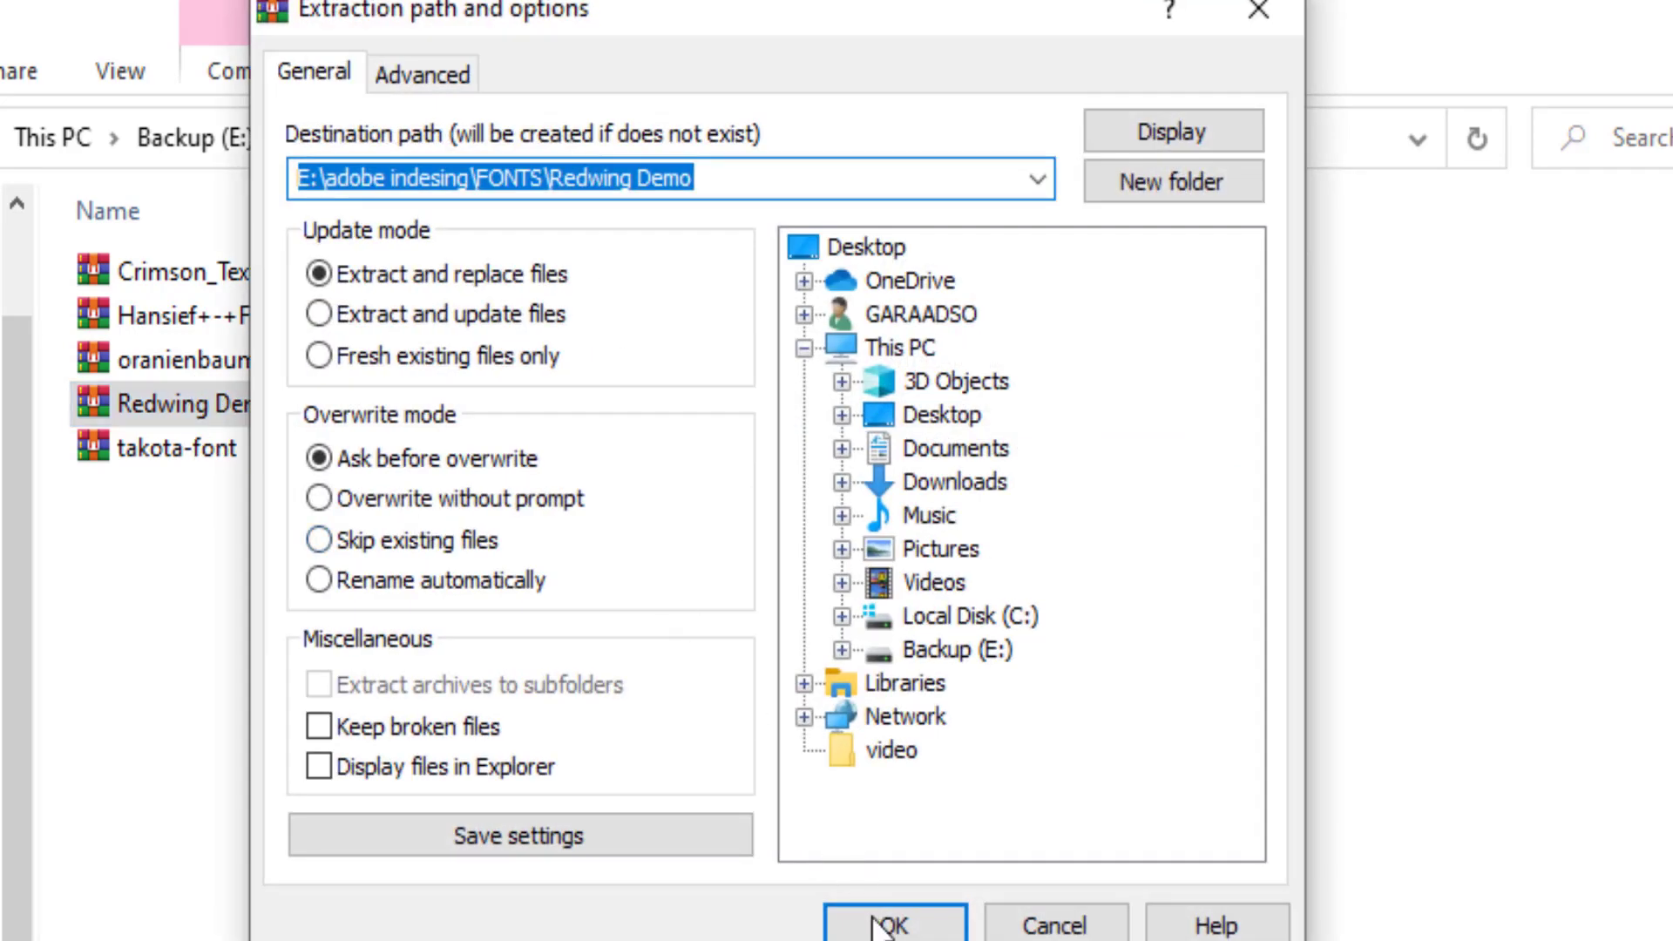
left_click(880, 922)
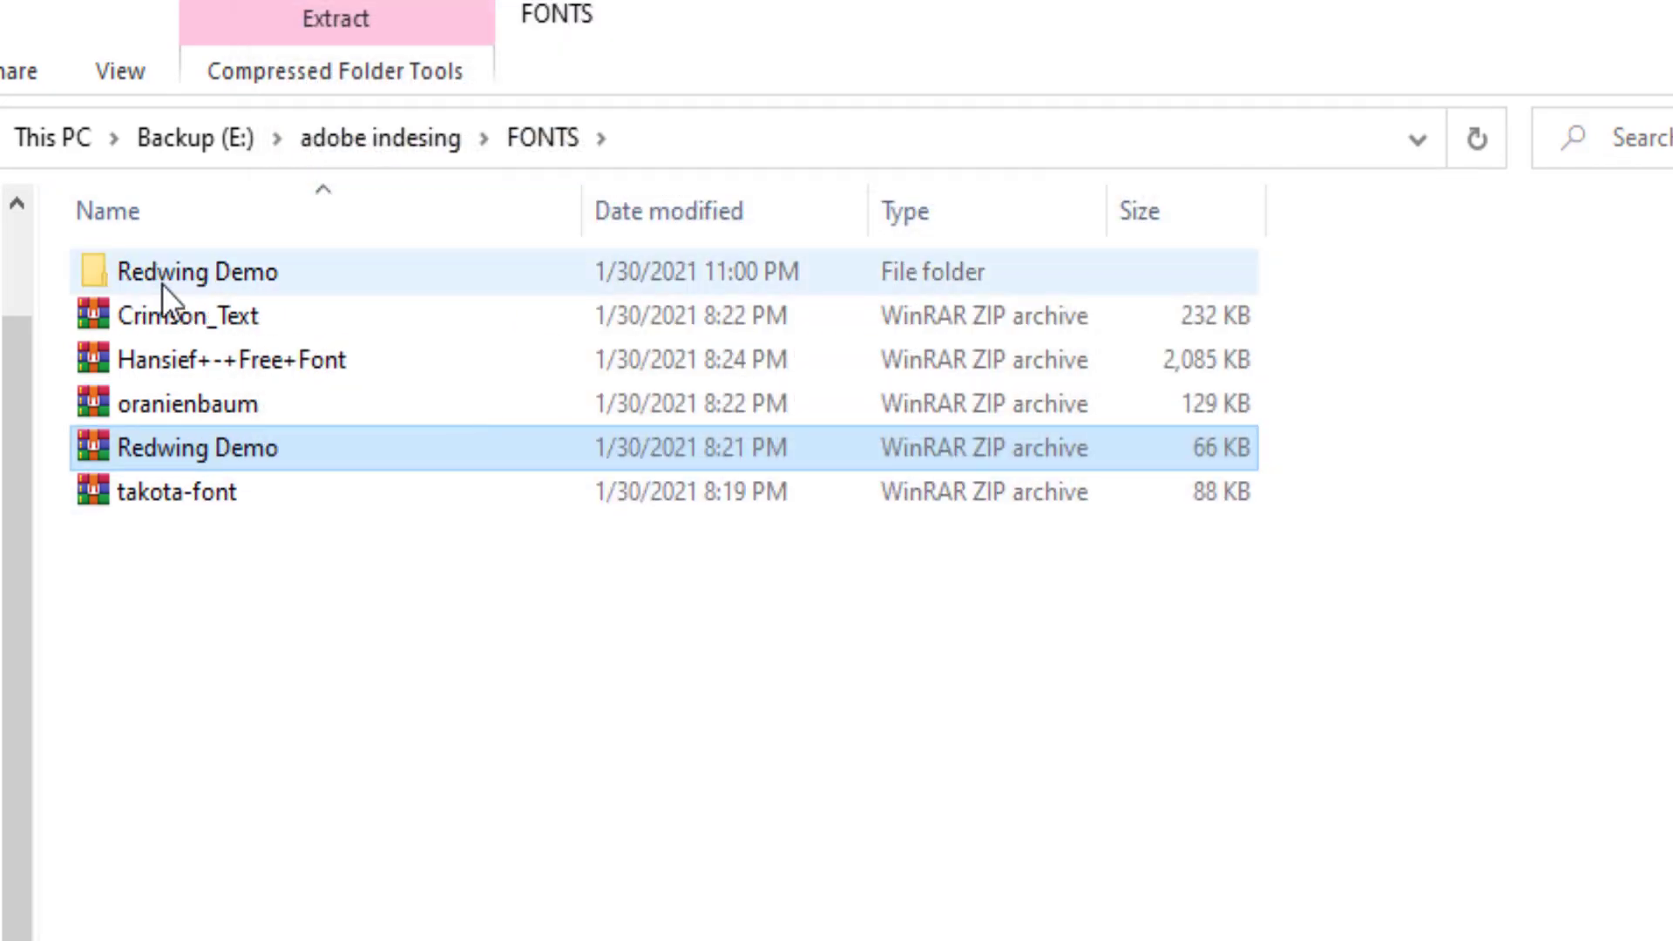
Step: Install the Redwing-Light font from the extracted Redwing Demo folder and close its preview
left_click(162, 284)
double_click(163, 284)
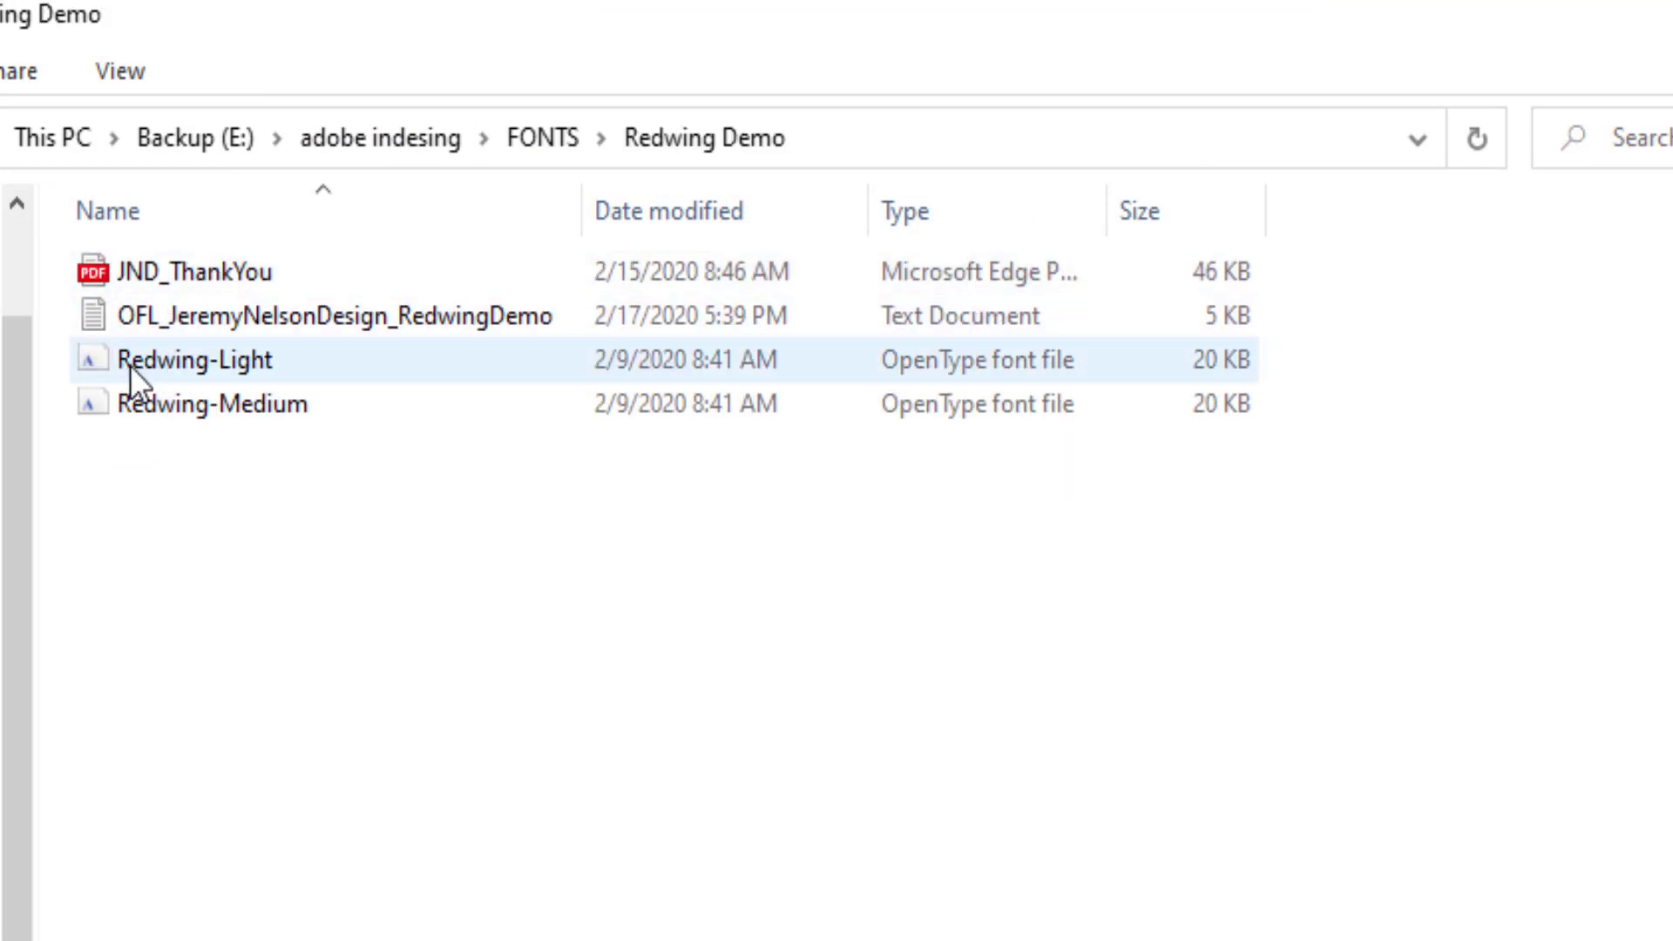
double_click(244, 364)
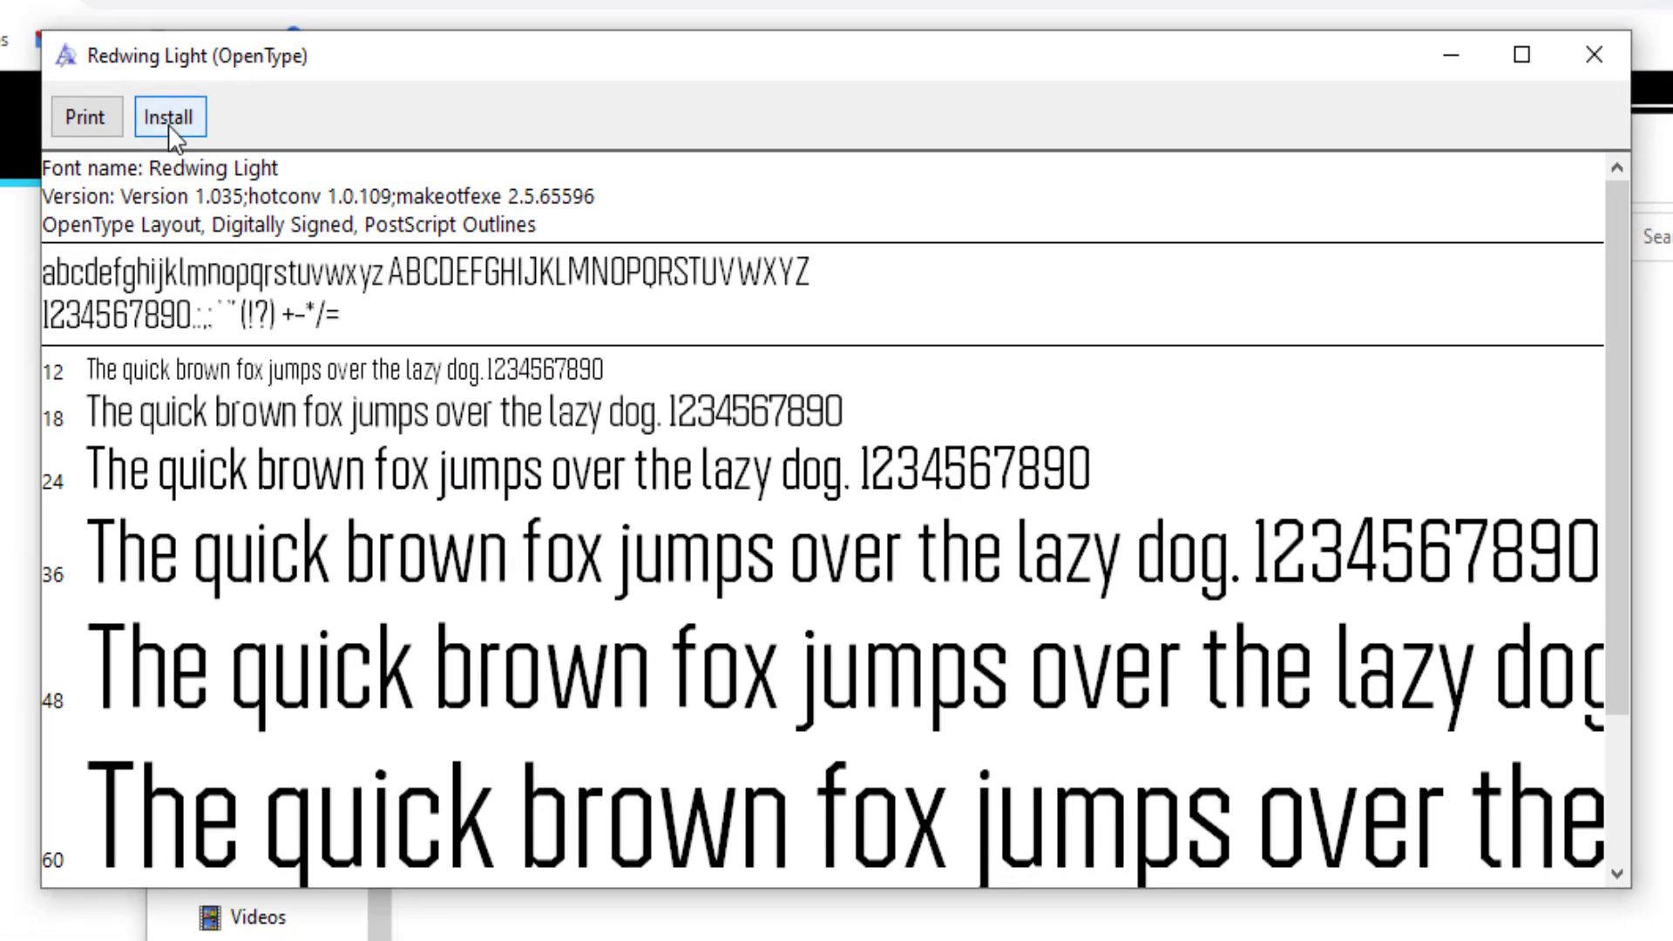
left_click(169, 124)
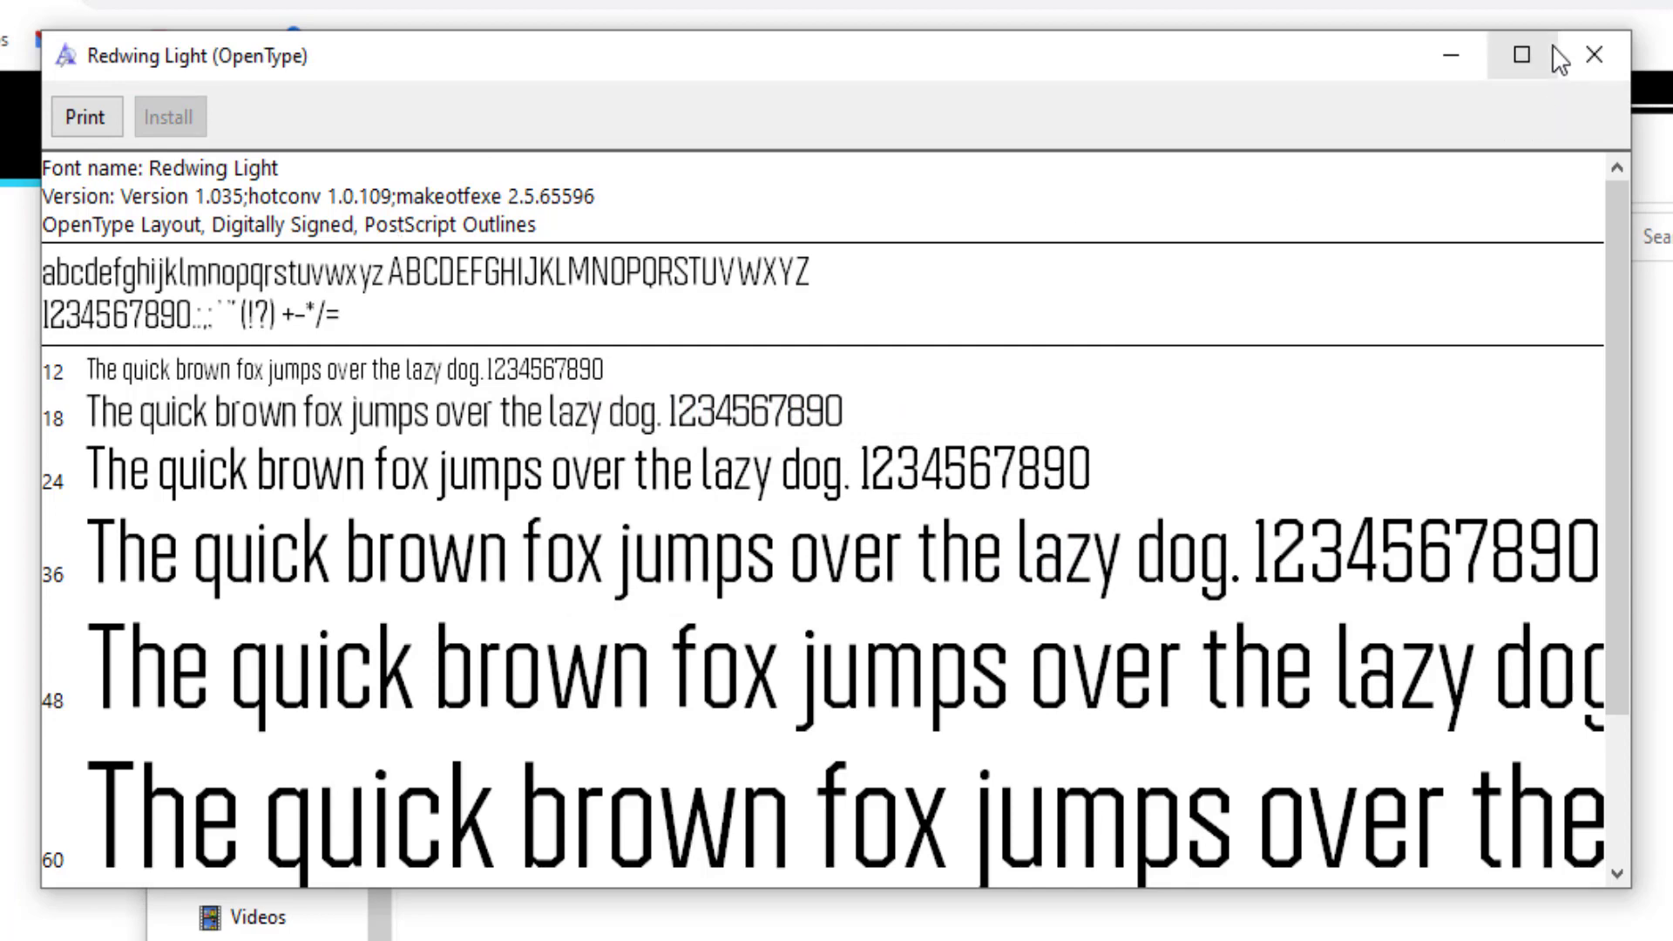
left_click(1591, 52)
Step: Install the Redwing-Medium font from the same folder and close its preview
left_click(503, 447)
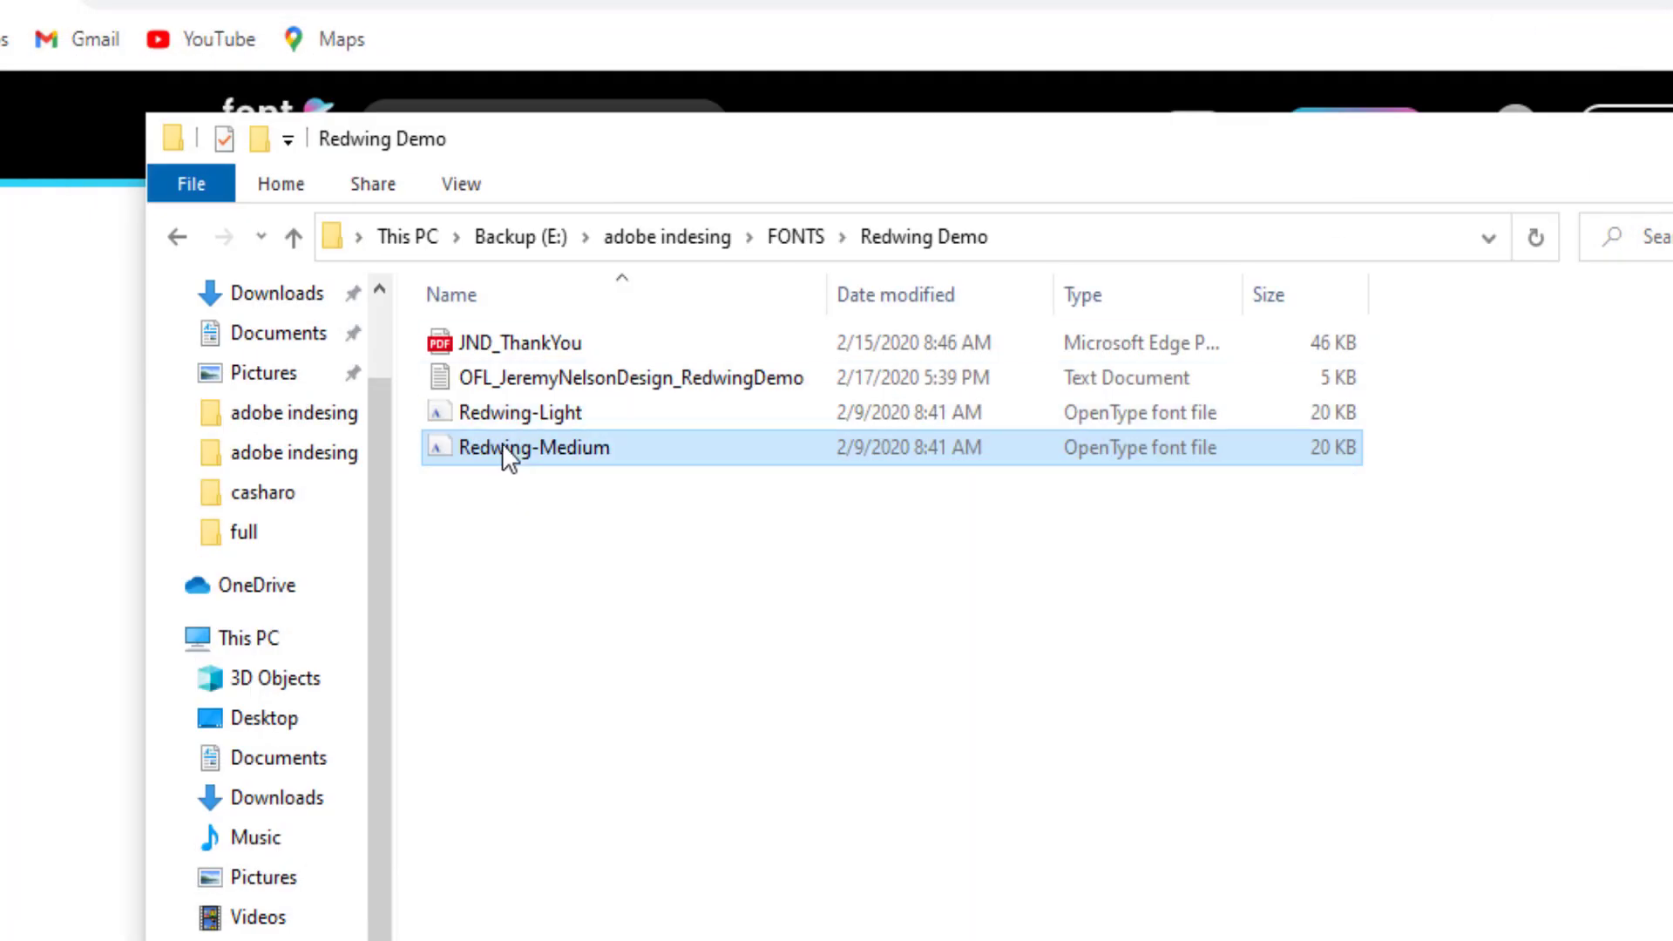
double_click(504, 448)
left_click(202, 162)
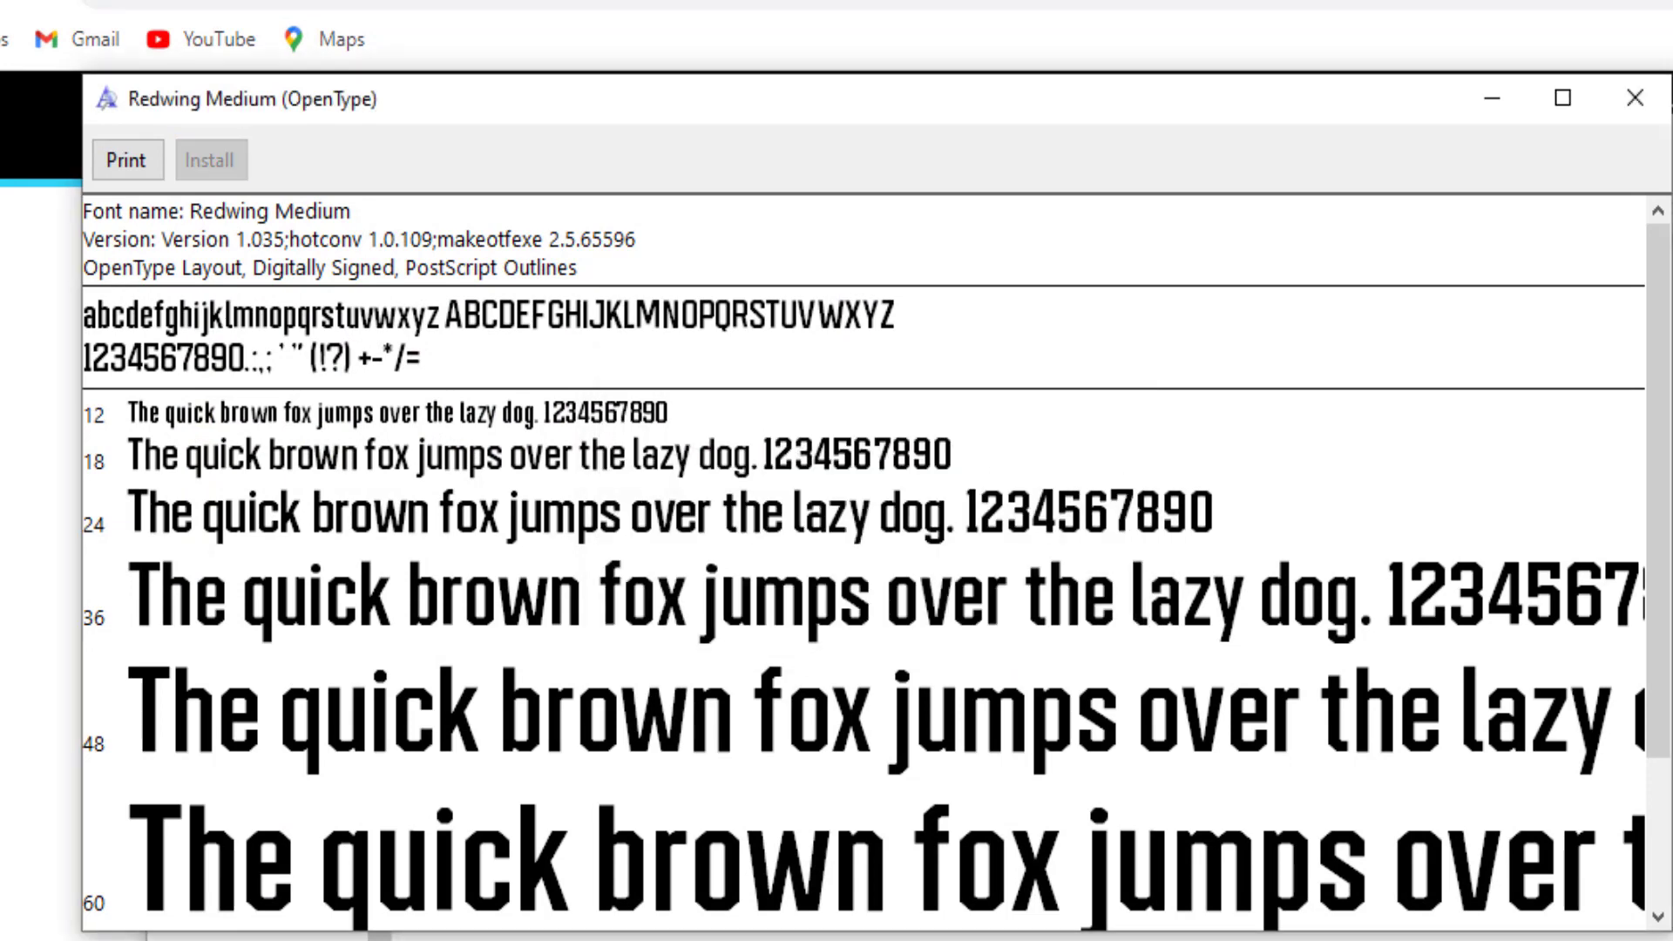
left_click(1635, 99)
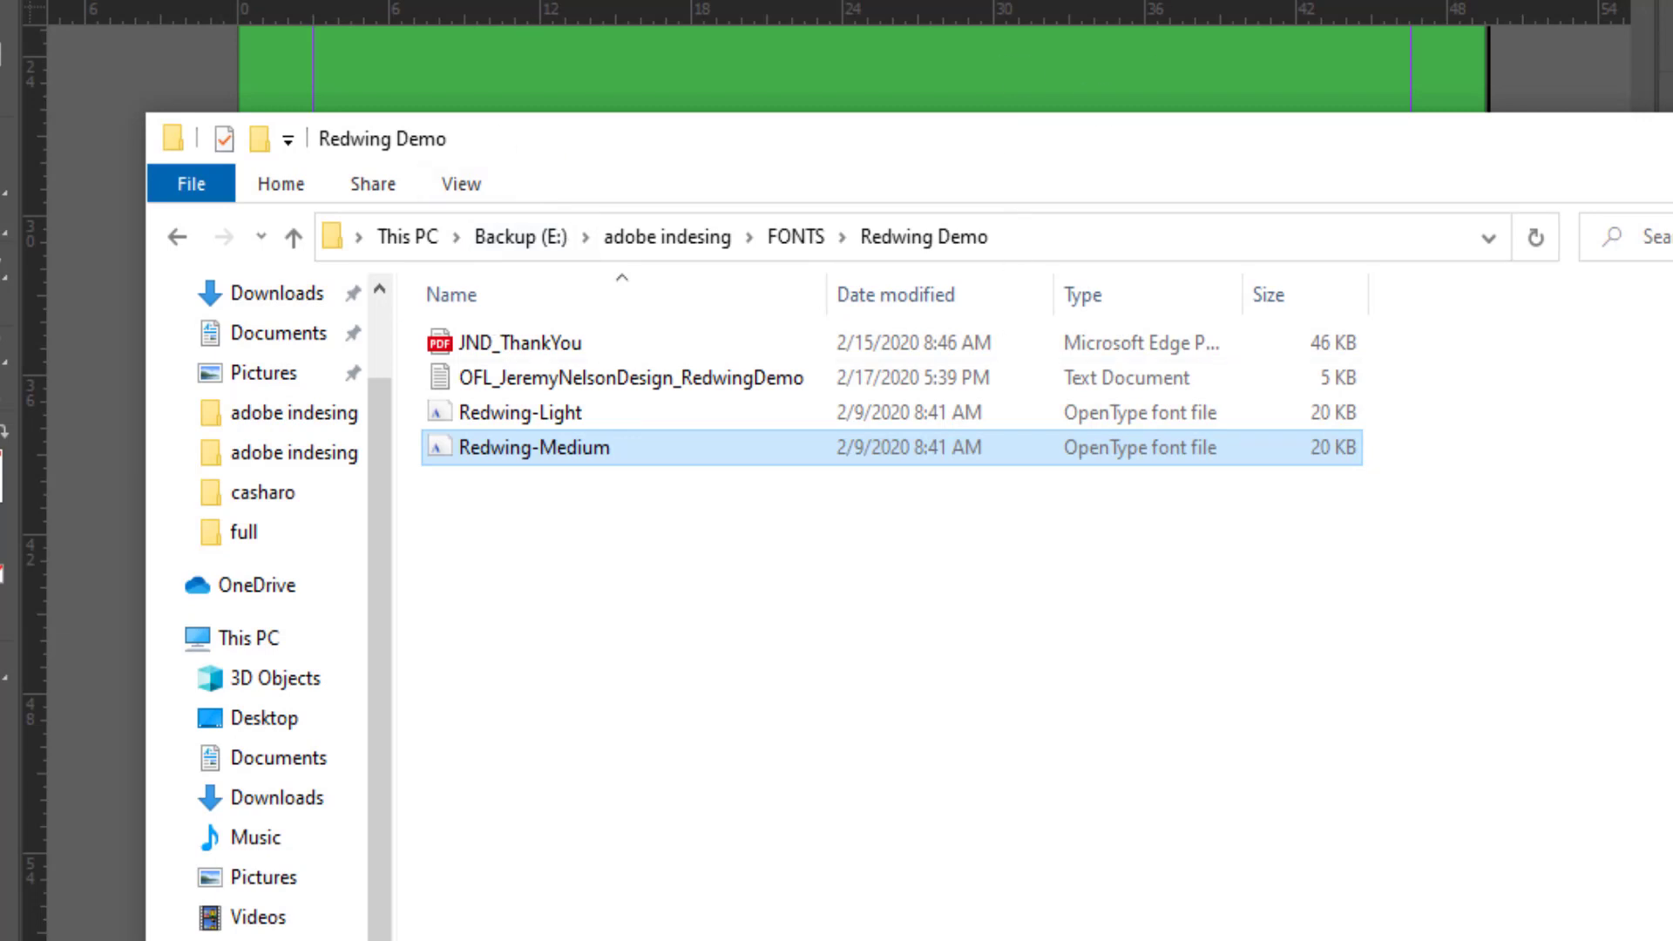
Step: Return to InDesign, check the font setting of the "Garaadso" text, and leave the text frame deselected
left_click(592, 623)
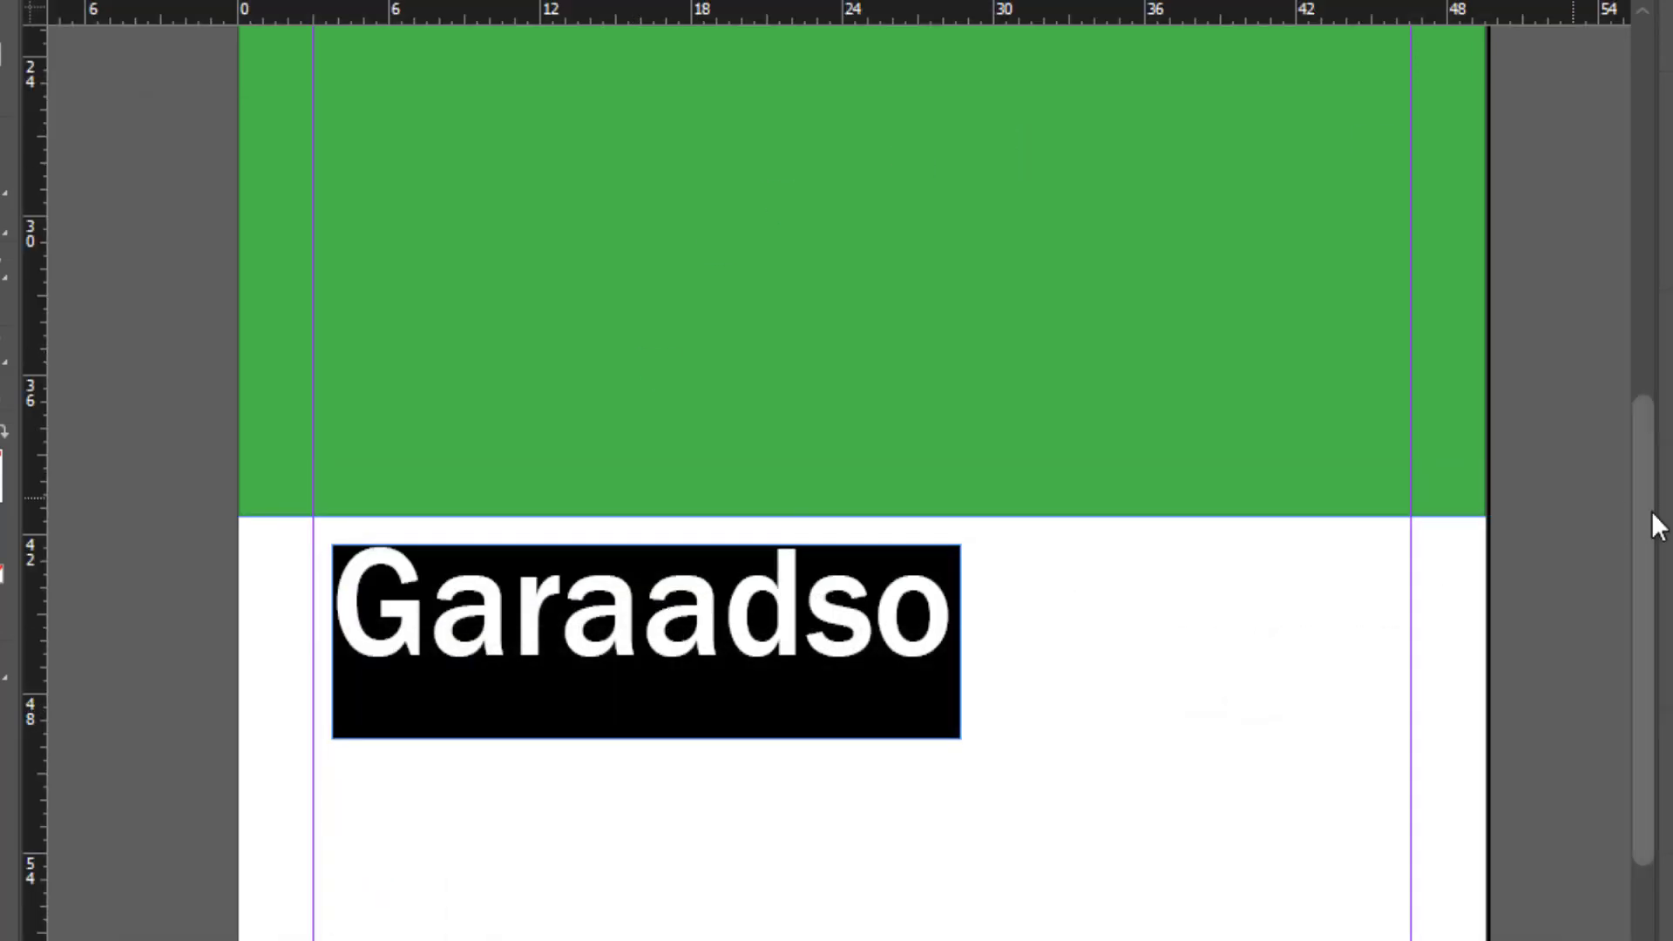
left_click(1547, 486)
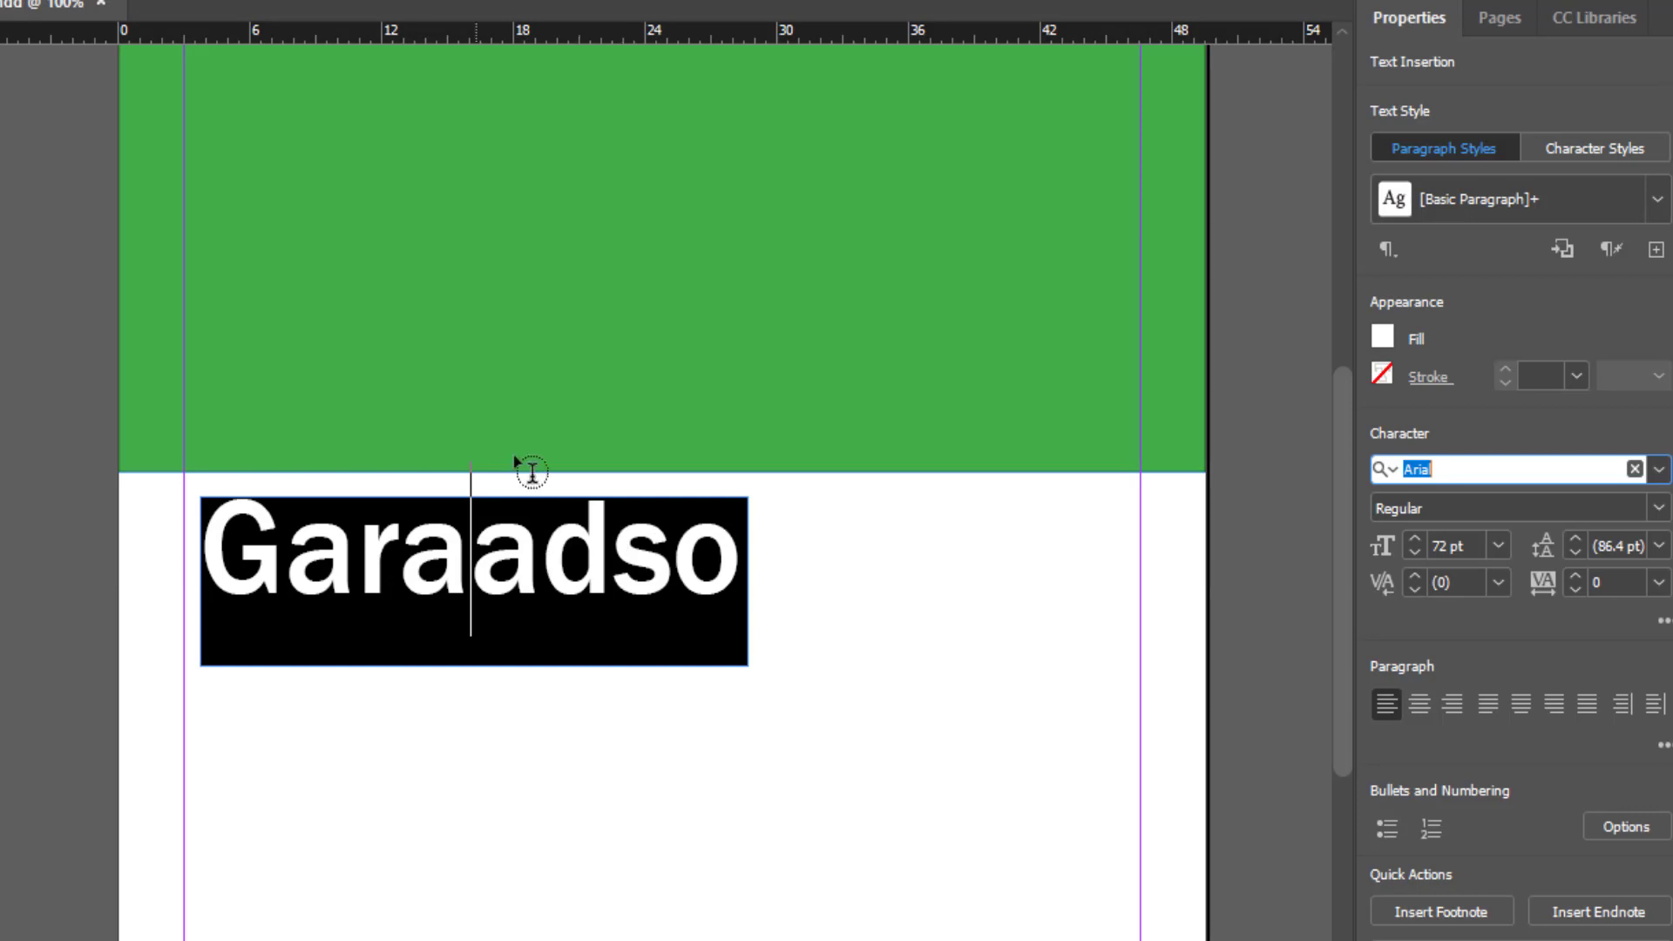
left_click(305, 575)
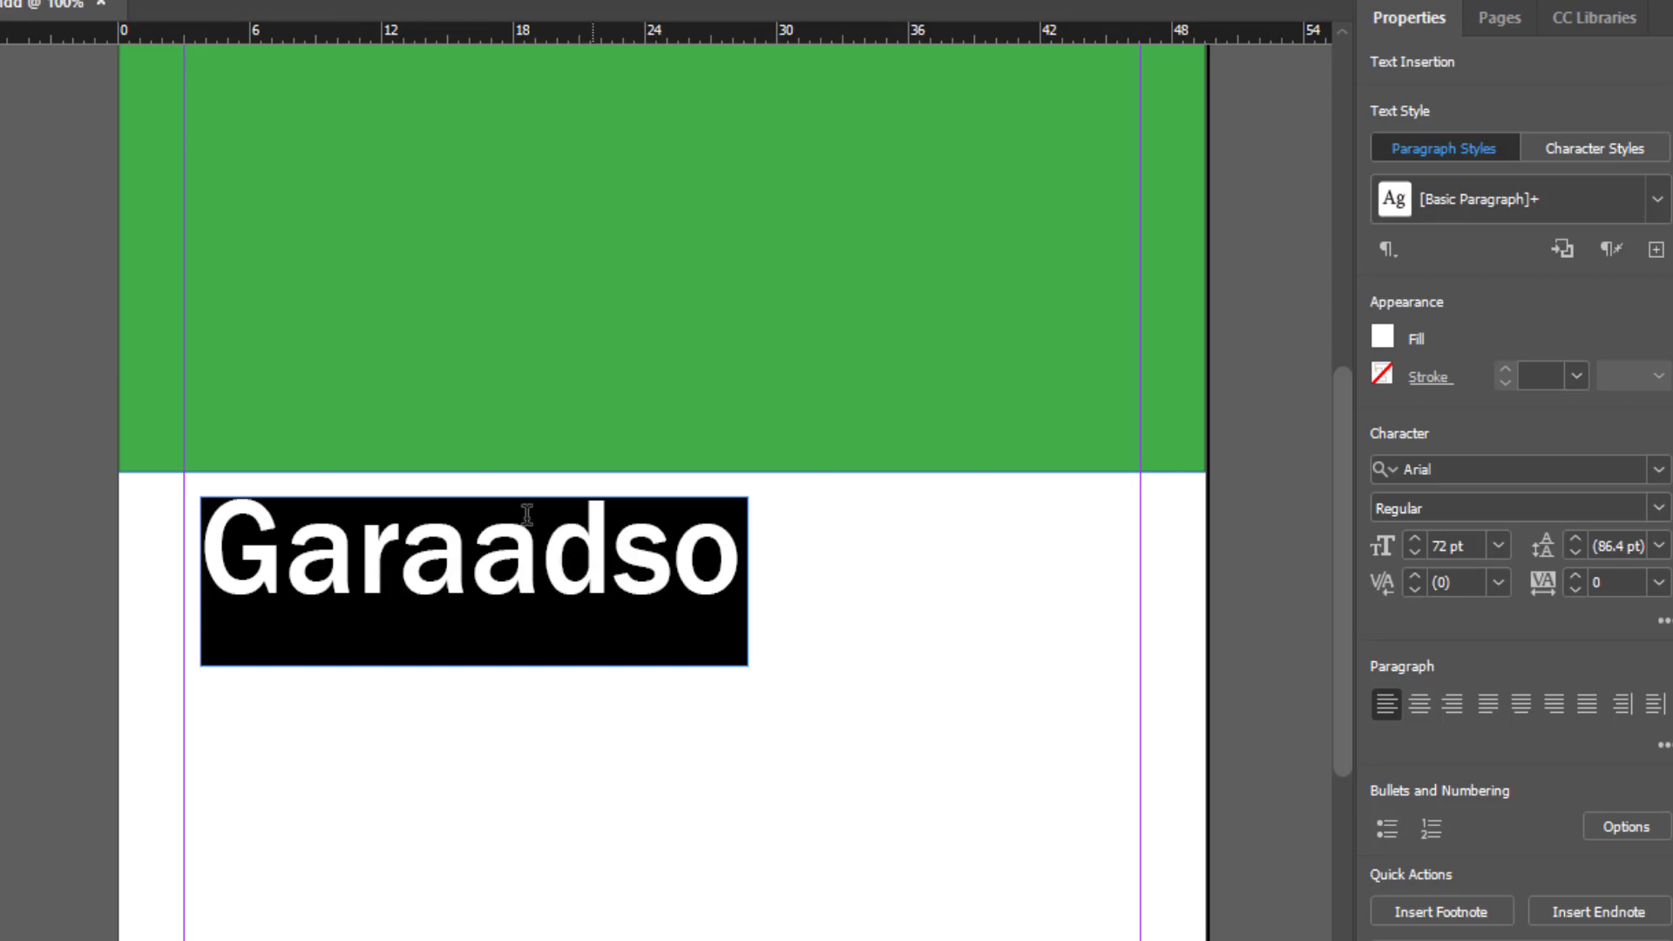
key("Escape")
left_click(671, 806)
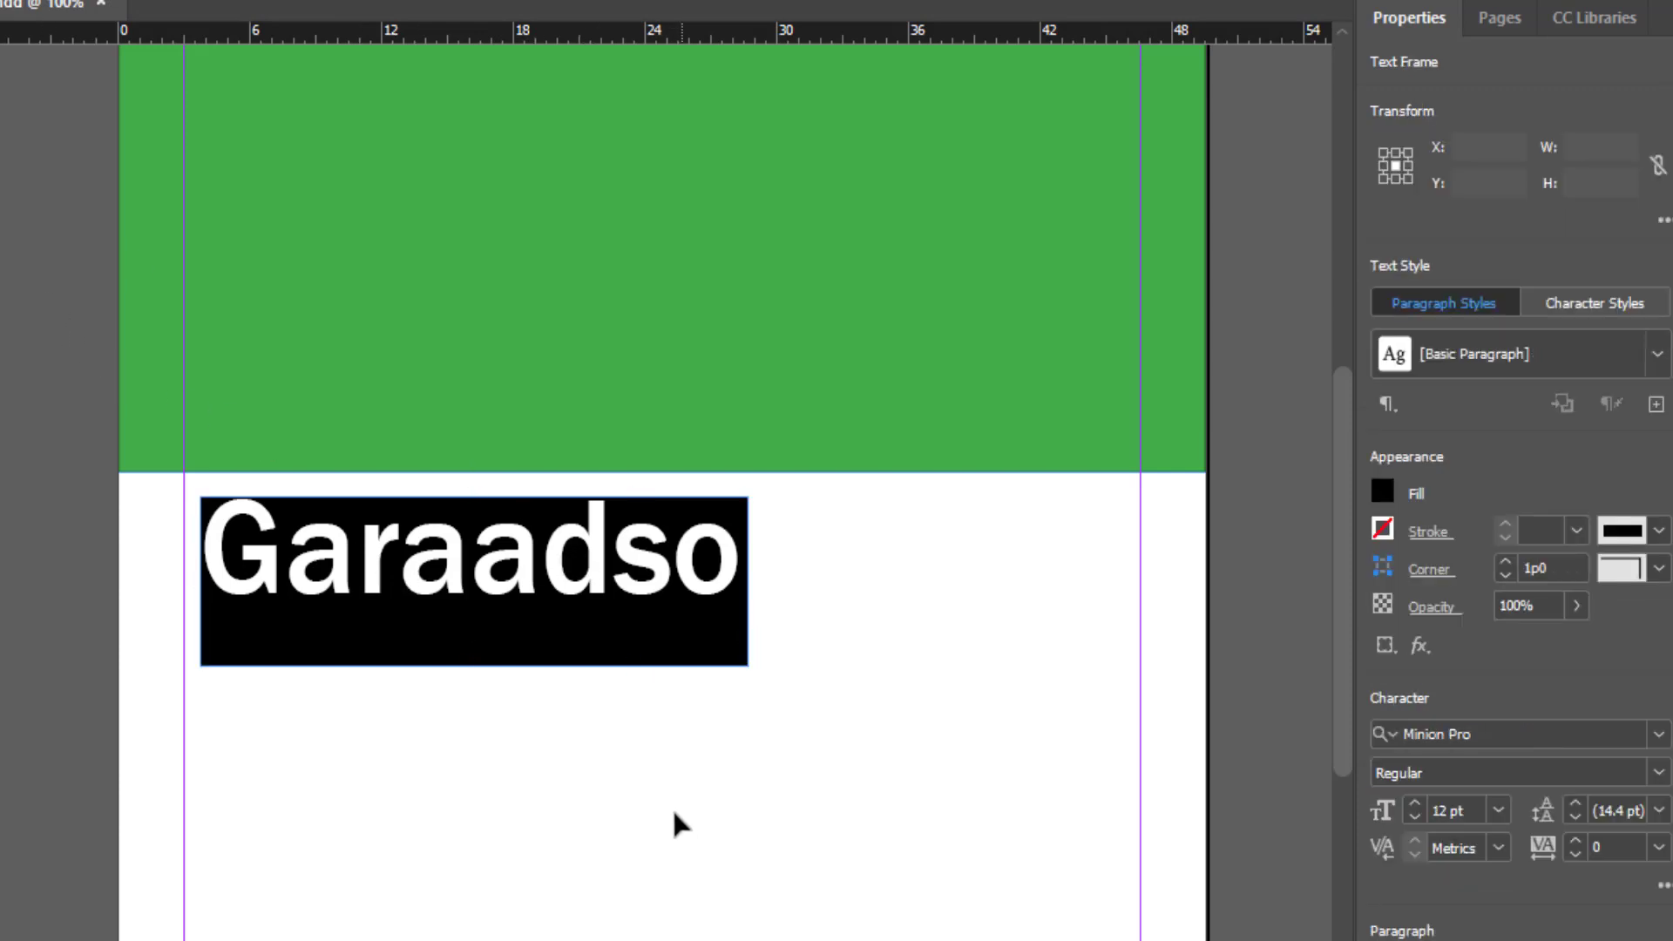
scroll(824, 730, "up", 3)
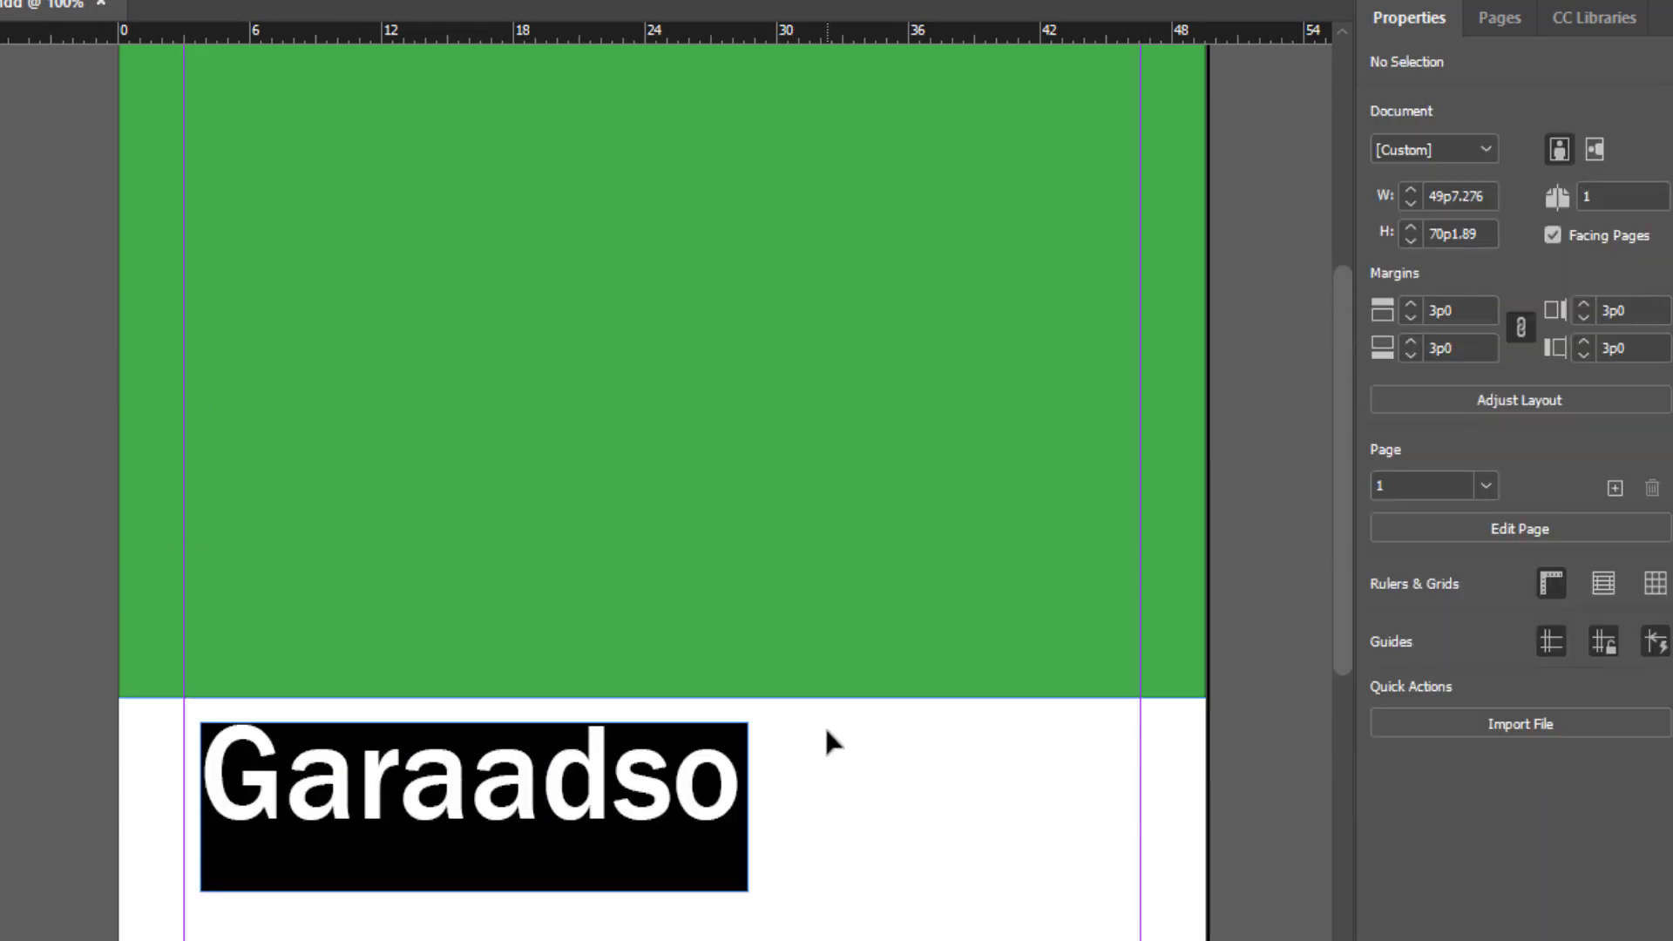